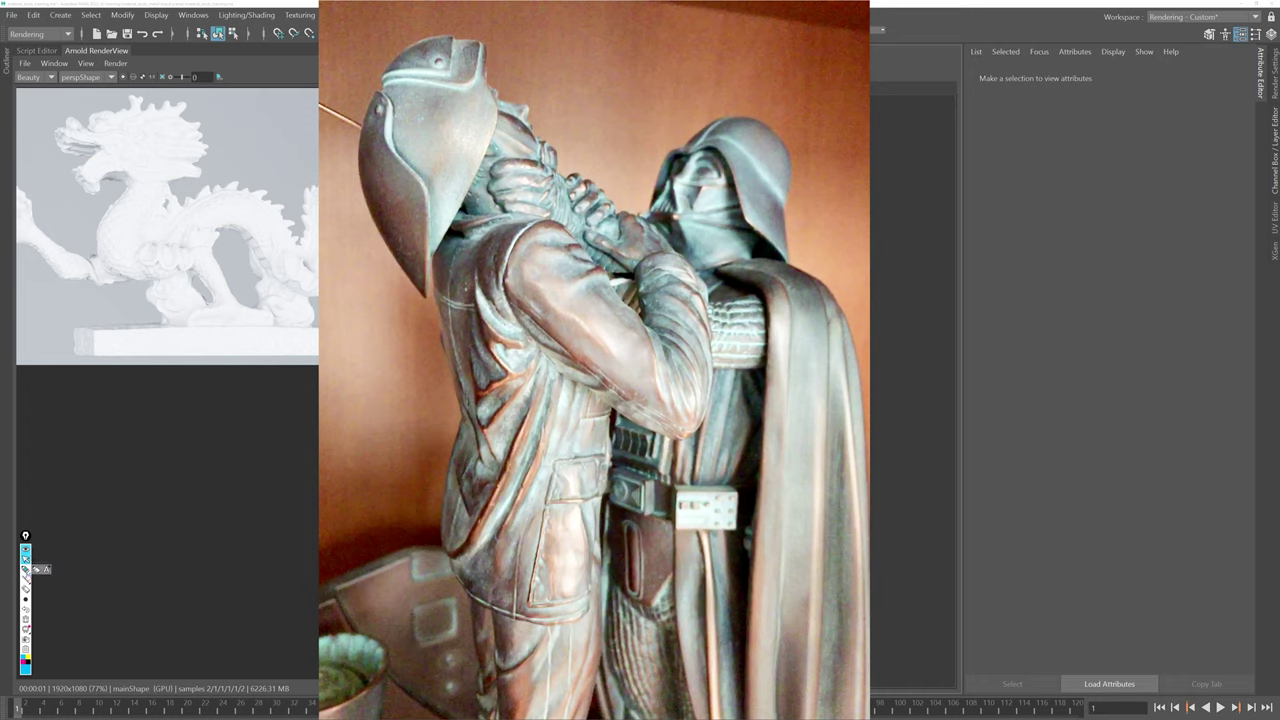
Annotate the reference statue photo with arrows pointing at the jacket, both helmets and the chest armour.
{"action": "left_click", "coordinate": [26, 568]}
{"action": "mouse_move", "coordinate": [190, 587]}
{"action": "left_mouse_down"}
{"action": "mouse_move", "coordinate": [543, 530]}
{"action": "mouse_move", "coordinate": [540, 545]}
{"action": "left_mouse_up"}
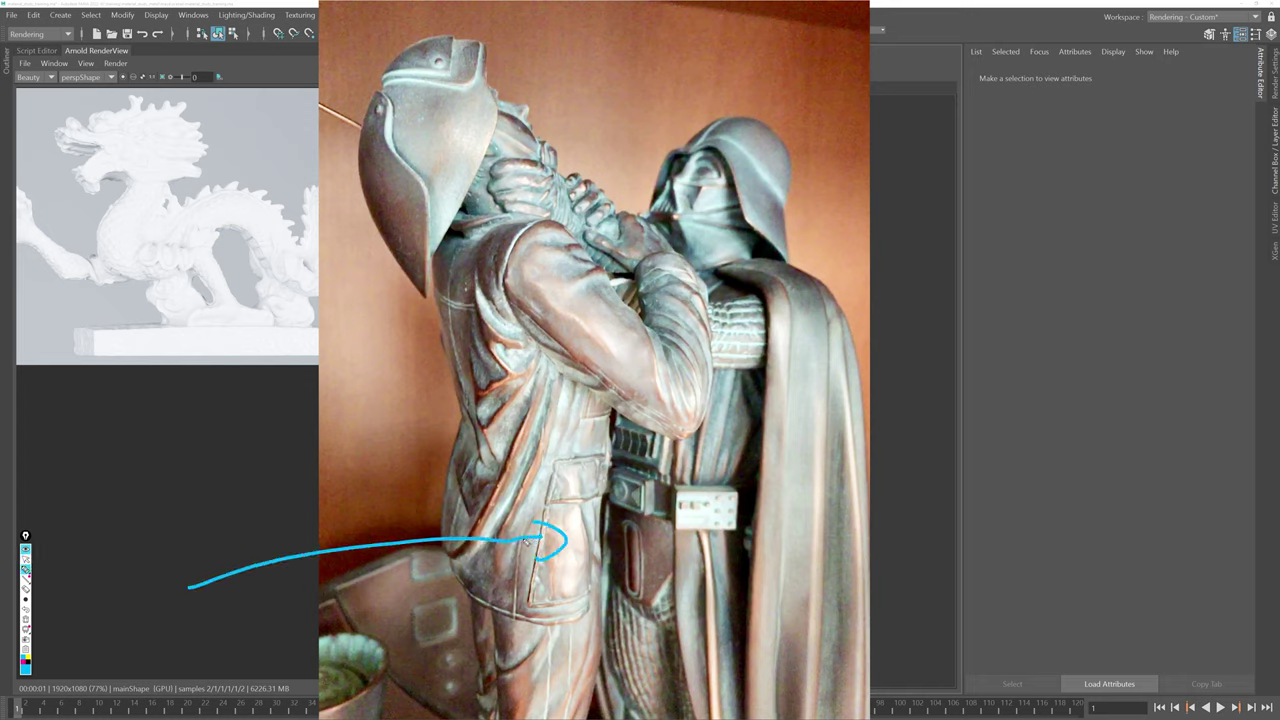
{"action": "mouse_move", "coordinate": [1010, 129]}
{"action": "left_mouse_down"}
{"action": "mouse_move", "coordinate": [790, 121]}
{"action": "mouse_move", "coordinate": [762, 132]}
{"action": "left_mouse_up"}
{"action": "left_click_drag", "start_coordinate": [239, 120], "coordinate": [423, 48]}
{"action": "mouse_move", "coordinate": [397, 26]}
{"action": "left_mouse_down"}
{"action": "mouse_move", "coordinate": [445, 50]}
{"action": "mouse_move", "coordinate": [417, 80]}
{"action": "left_mouse_up"}
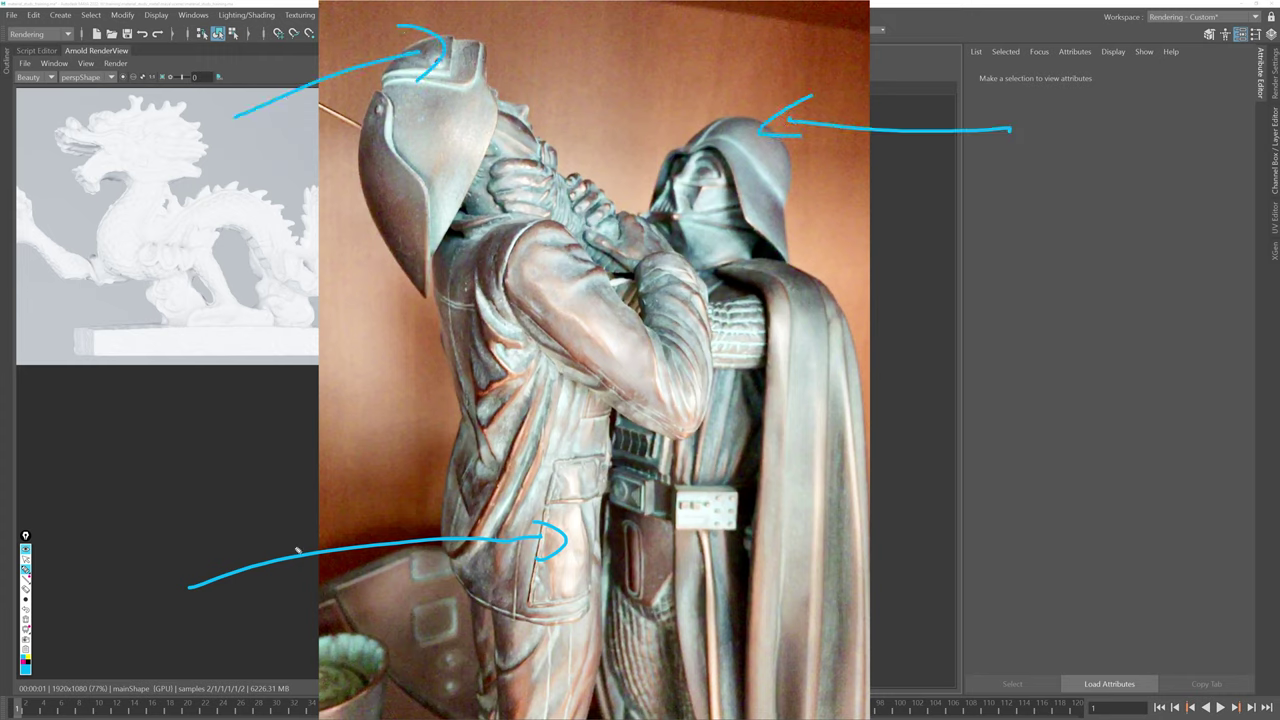
{"action": "mouse_move", "coordinate": [907, 241]}
{"action": "left_mouse_down"}
{"action": "mouse_move", "coordinate": [745, 338]}
{"action": "mouse_move", "coordinate": [756, 343]}
{"action": "left_mouse_up"}
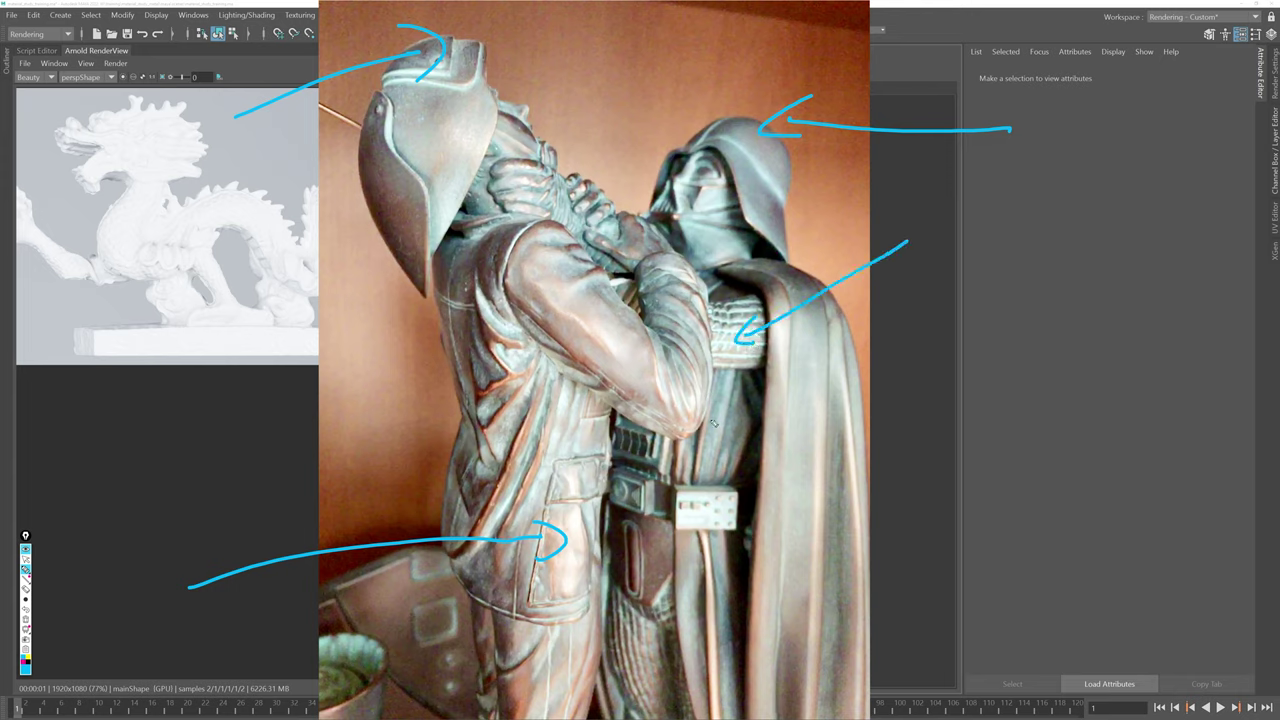
{"action": "left_click_drag", "start_coordinate": [360, 455], "coordinate": [522, 470]}
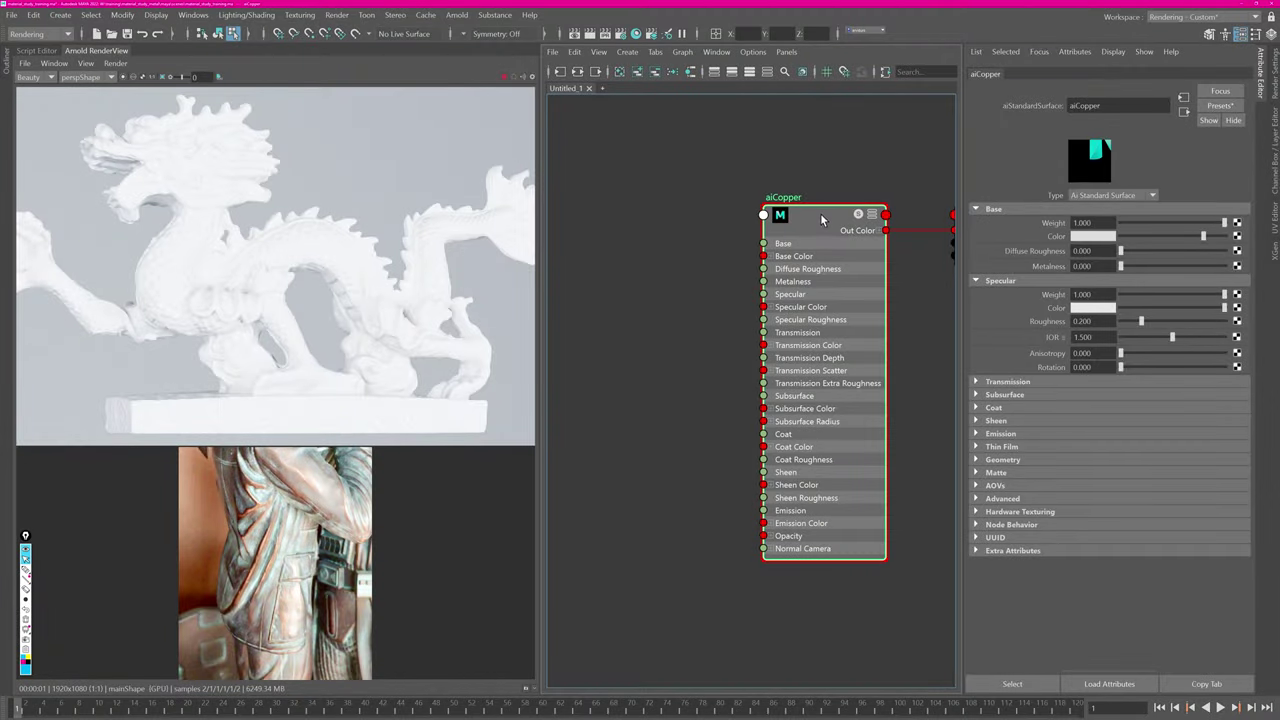
Set the aiCopper material's base color to the copper tone sampled from the reference photo.
{"action": "left_click", "coordinate": [821, 217]}
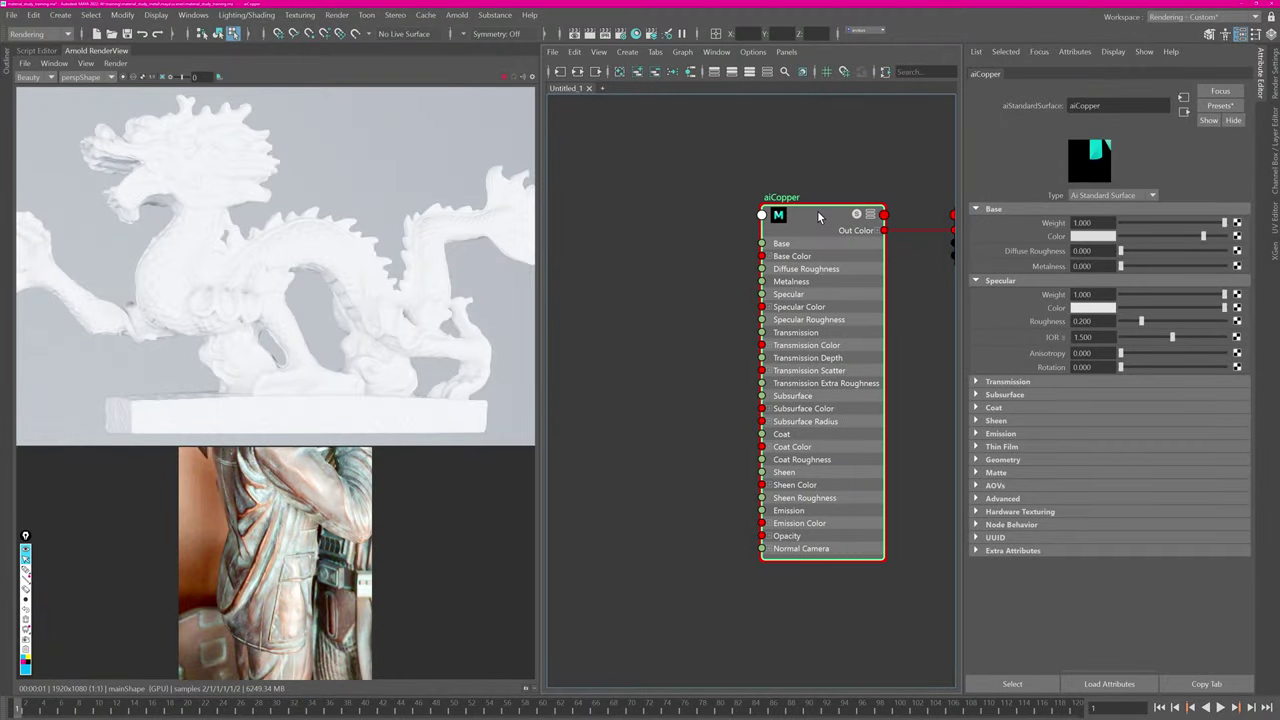
{"action": "left_click", "coordinate": [1090, 237]}
{"action": "left_click", "coordinate": [1085, 272]}
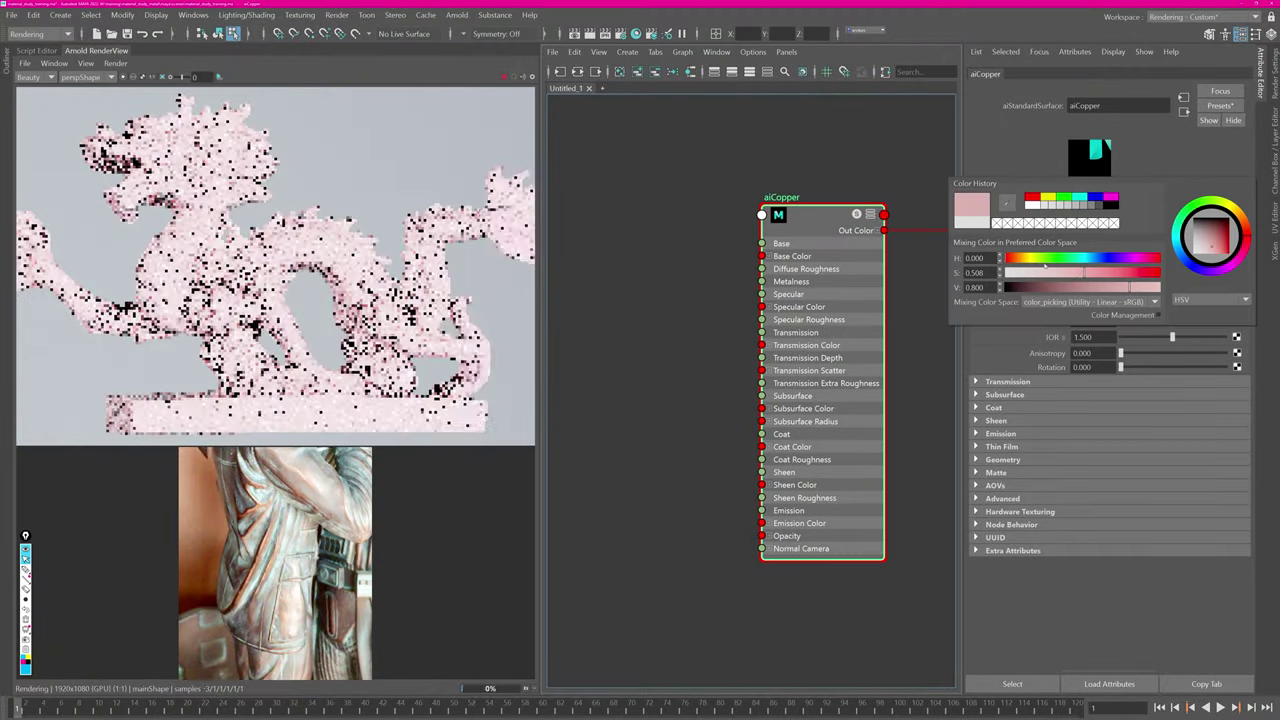
{"action": "left_click", "coordinate": [1025, 258]}
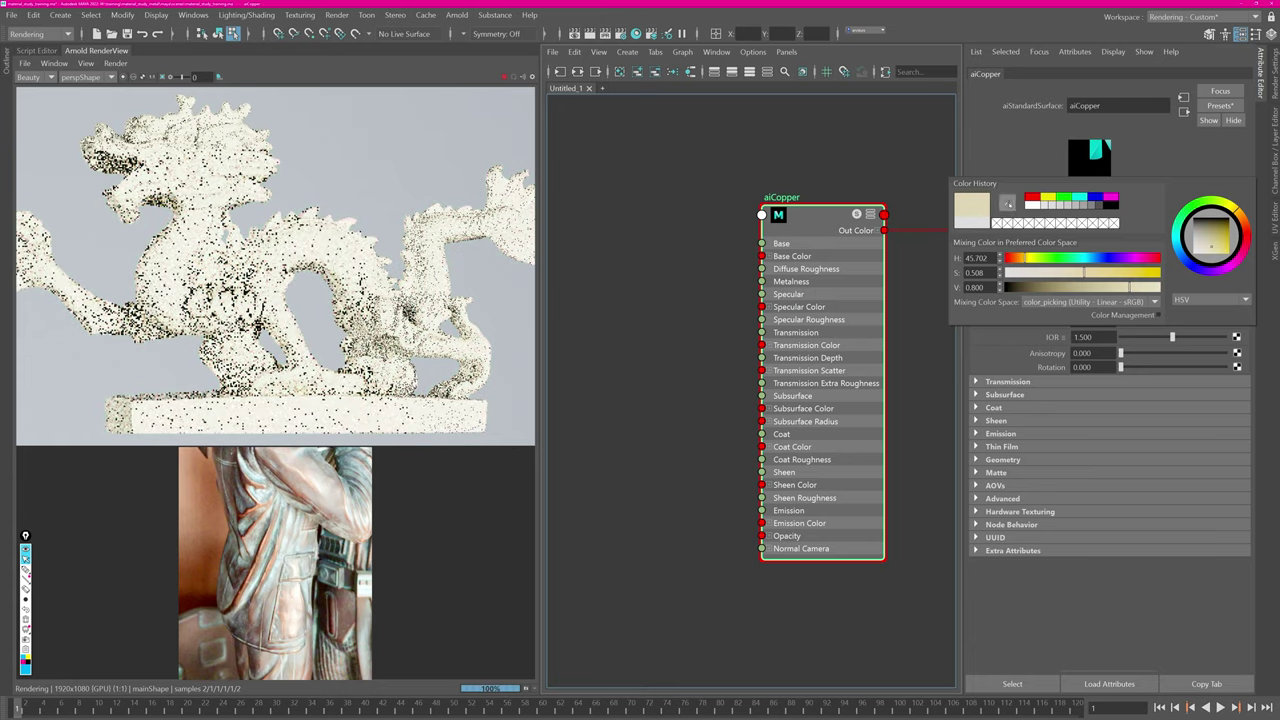
{"action": "left_click", "coordinate": [1007, 203]}
{"action": "left_click", "coordinate": [260, 508]}
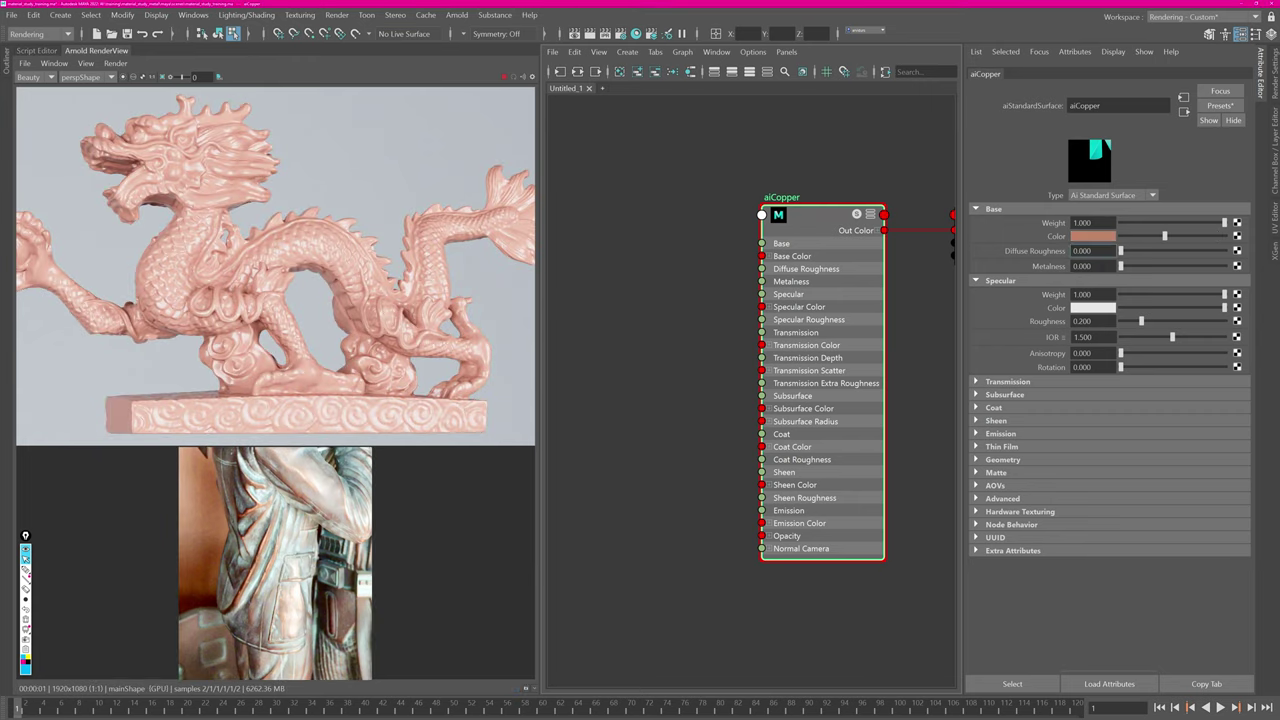
Set the aiCopper metalness to 1 and its specular roughness to 0.6.
{"action": "double_click", "coordinate": [1084, 266]}
{"action": "type", "text": "1"}
{"action": "key", "text": "Return"}
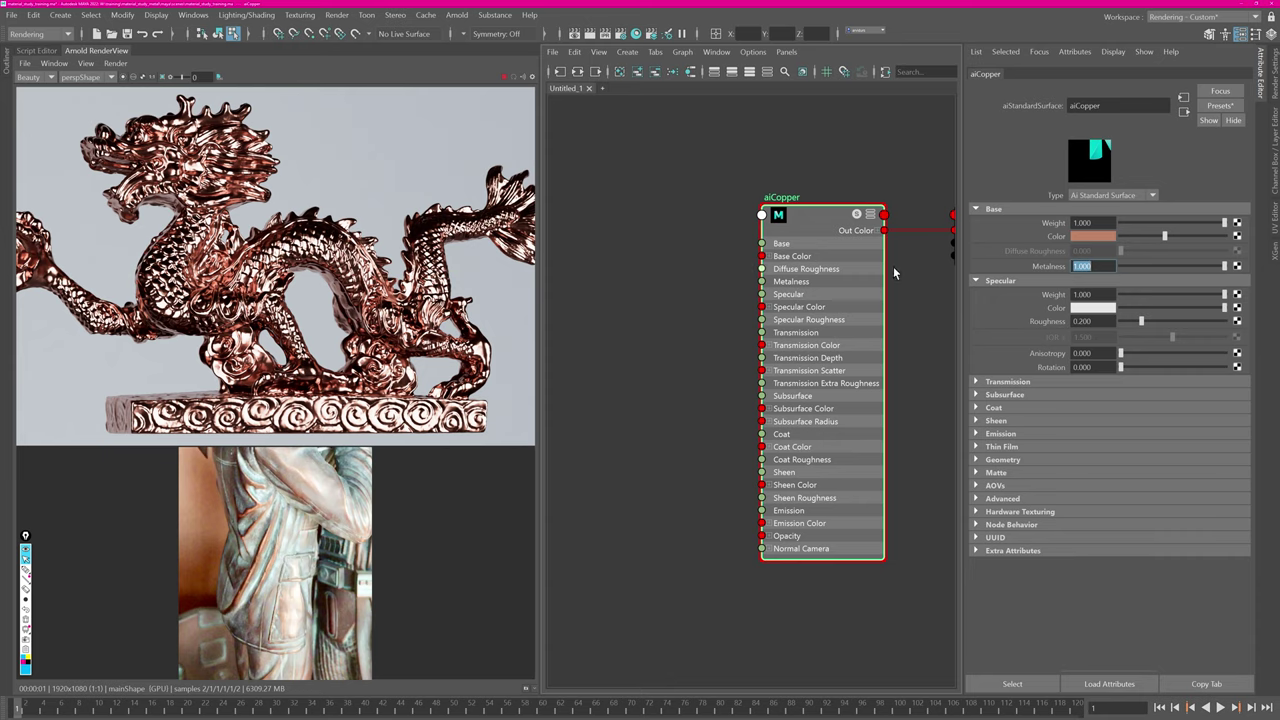
{"action": "left_click_drag", "start_coordinate": [1100, 321], "coordinate": [1031, 316]}
{"action": "type", "text": "0.6"}
{"action": "key", "text": "Return"}
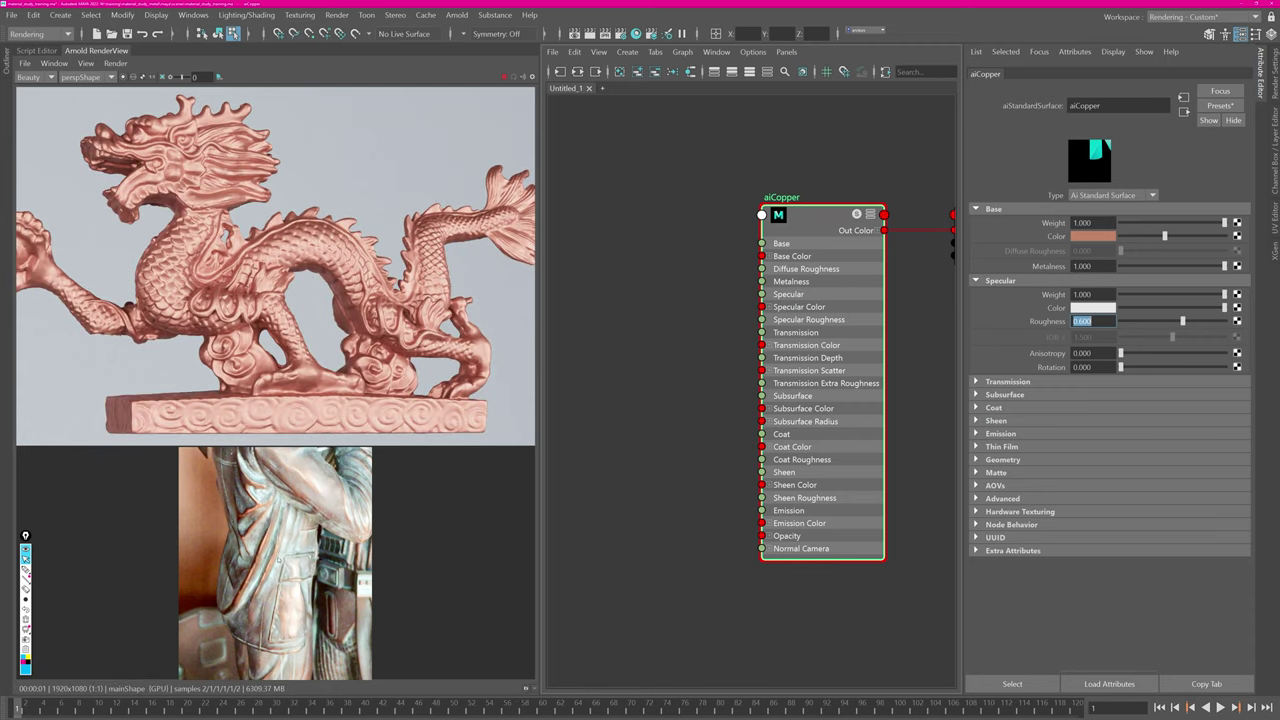
Add an aiCellNoise node to the shading graph beside aiCopper.
{"action": "scroll", "coordinate": [610, 402], "scroll_direction": "up", "scroll_amount": 1}
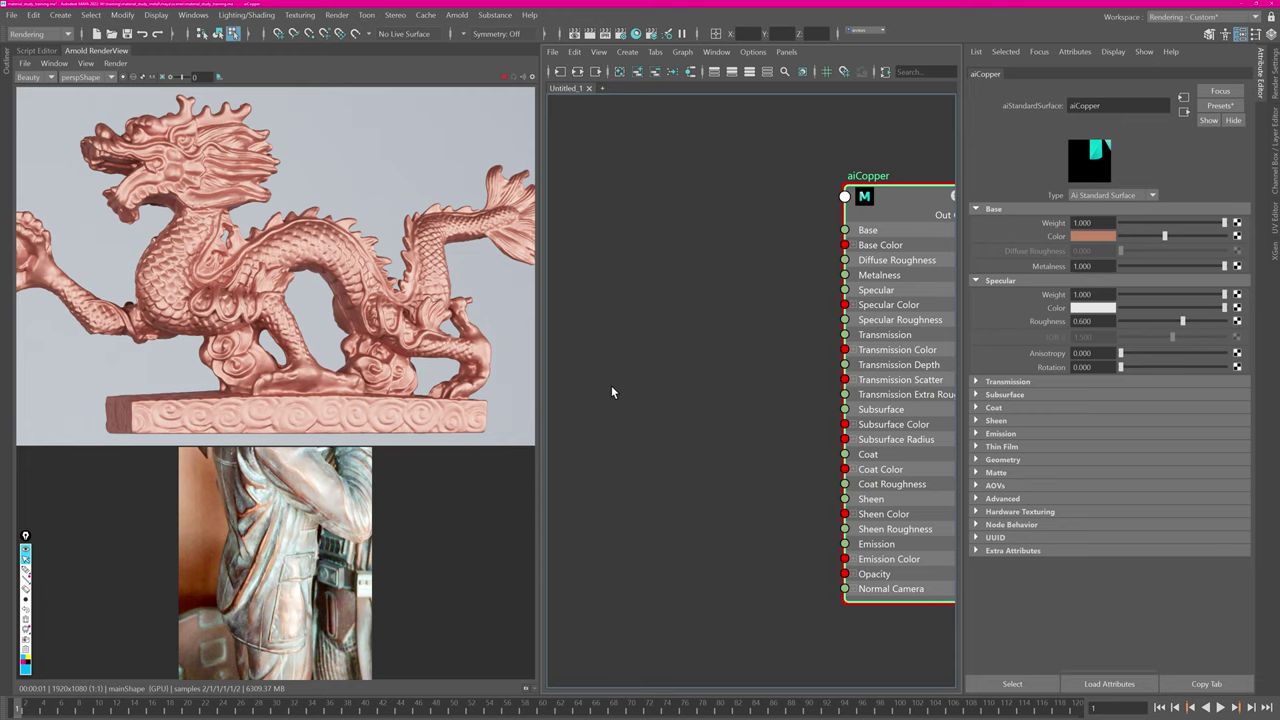
{"action": "key", "text": "Tab"}
{"action": "type", "text": "cell"}
{"action": "key", "text": "Down"}
{"action": "key", "text": "Return"}
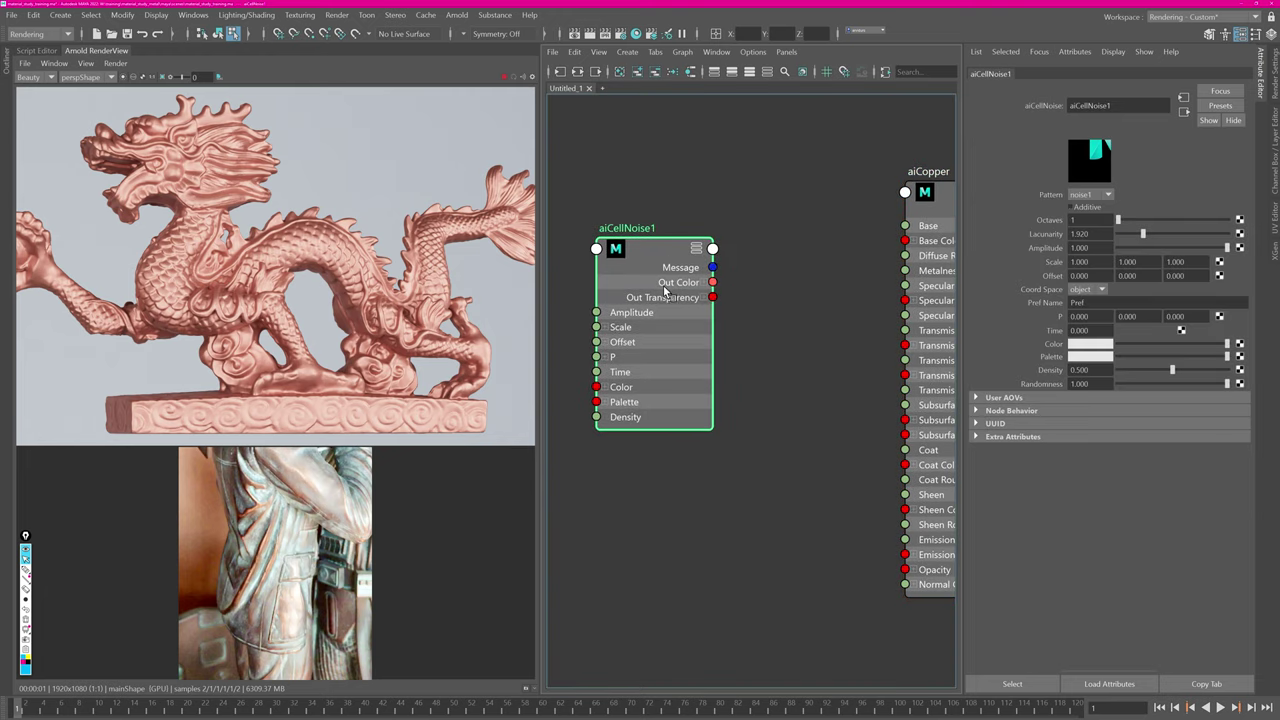
Add an aiMultiply node and place it between the cell noise and the aiCopper material.
{"action": "type", "text": "mul"}
{"action": "key", "text": "Down"}
{"action": "key", "text": "Down"}
{"action": "key", "text": "Down"}
{"action": "key", "text": "Down"}
{"action": "key", "text": "Down"}
{"action": "key", "text": "Return"}
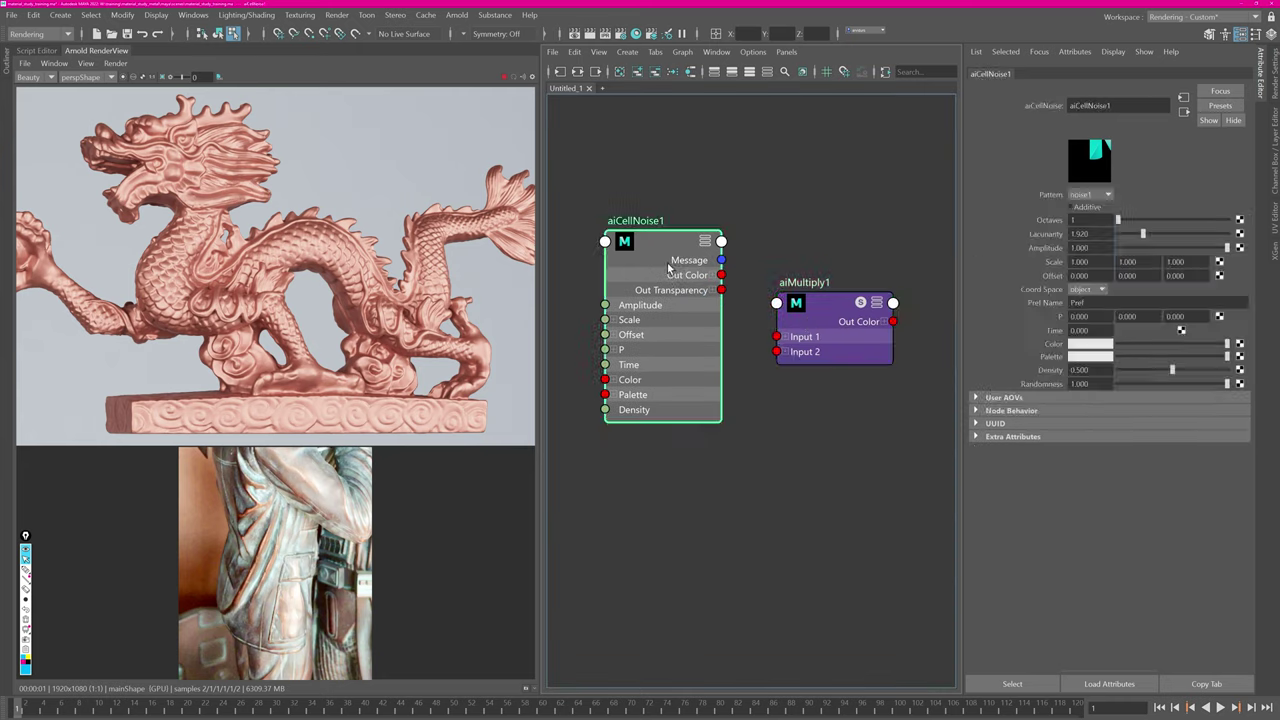
{"action": "left_click_drag", "start_coordinate": [828, 303], "coordinate": [828, 260]}
Add an aiNoise node and connect the cell noise and aiNoise colors to the two aiMultiply inputs.
{"action": "key", "text": "Tab"}
{"action": "type", "text": "nois"}
{"action": "key", "text": "Return"}
{"action": "left_click_drag", "start_coordinate": [785, 482], "coordinate": [697, 482]}
{"action": "left_click_drag", "start_coordinate": [755, 502], "coordinate": [778, 310]}
{"action": "left_click_drag", "start_coordinate": [721, 275], "coordinate": [778, 294]}
Add an aiRampRgb node near the aiMultiply node.
{"action": "key", "text": "Tab"}
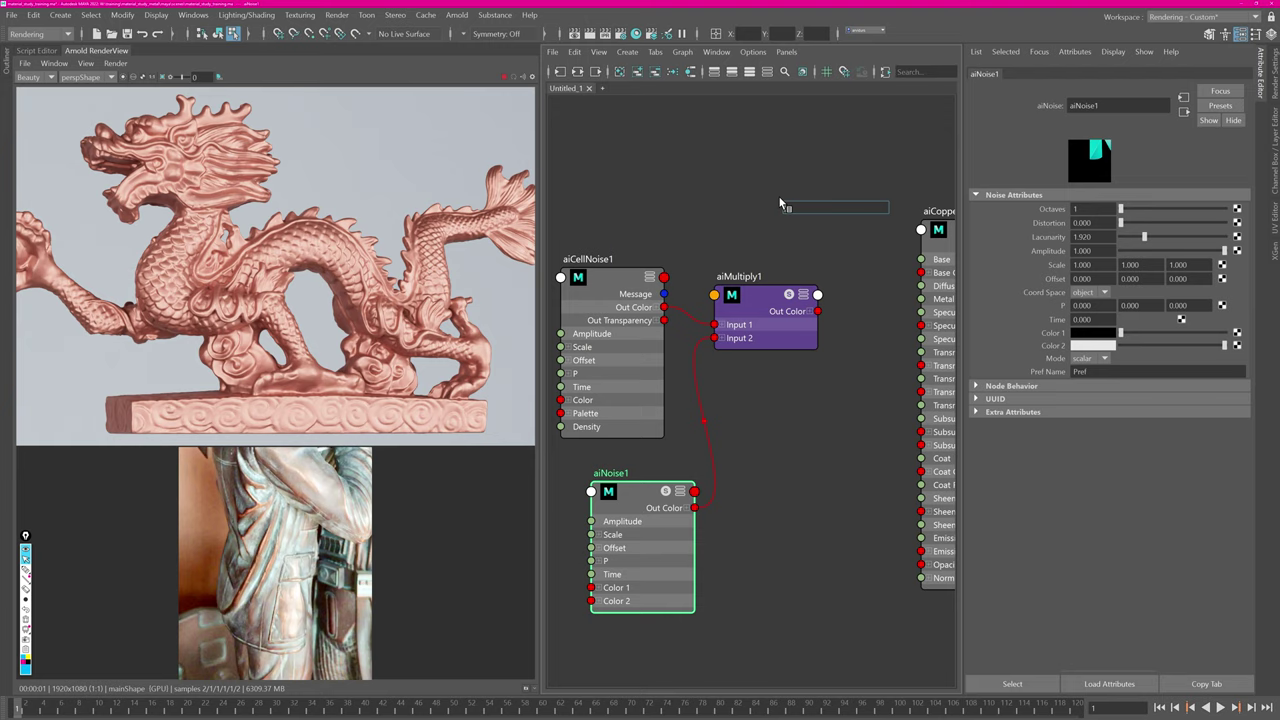
{"action": "type", "text": "r"}
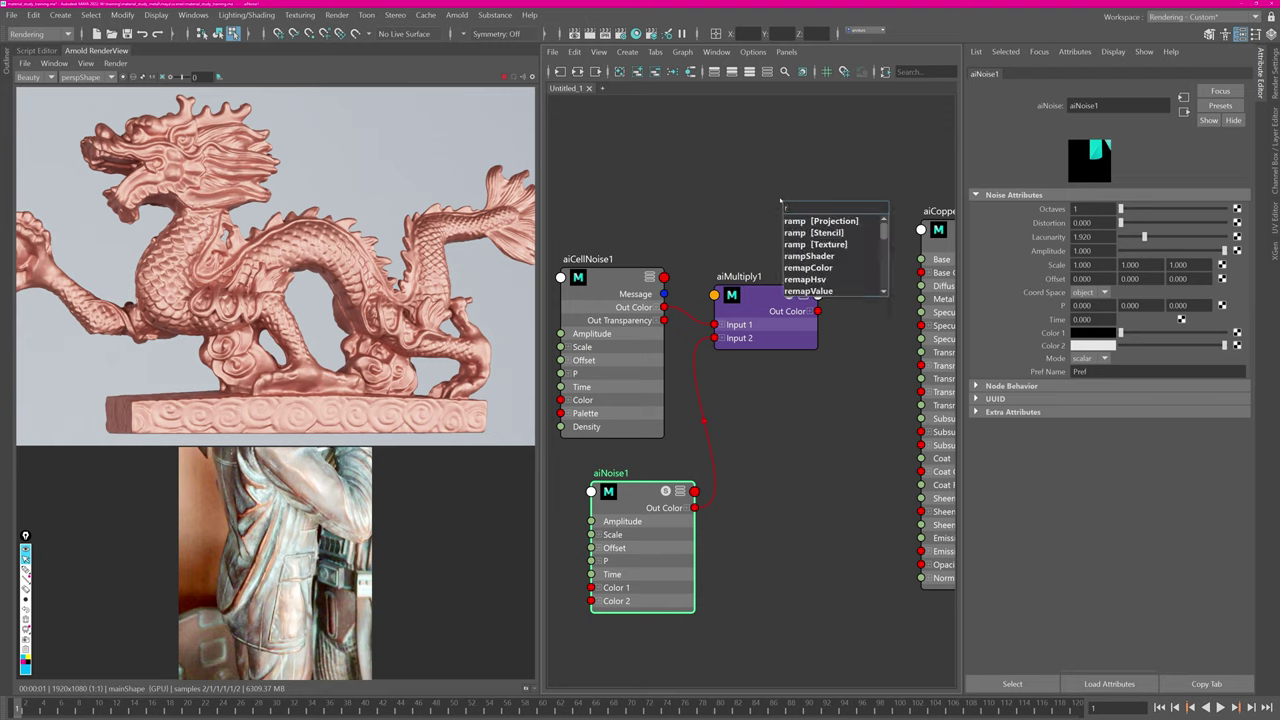
{"action": "type", "text": "gb"}
{"action": "key", "text": "Down"}
{"action": "key", "text": "Down"}
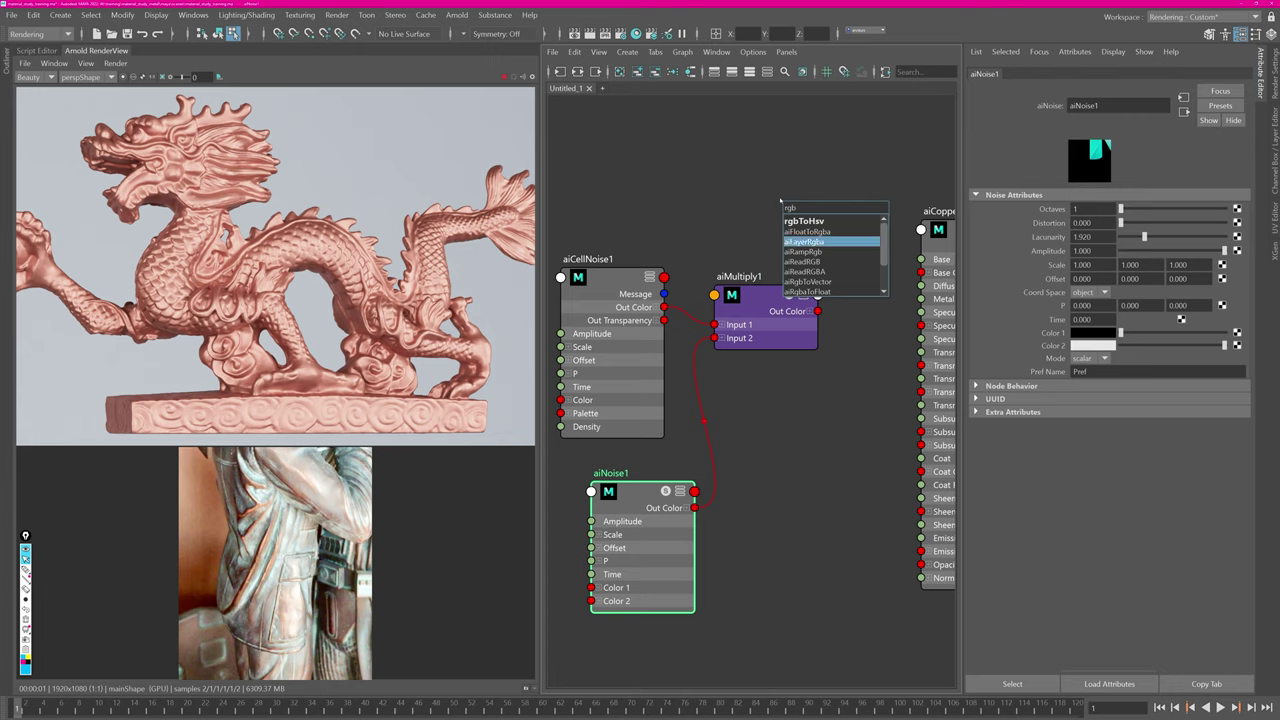
{"action": "key", "text": "Down"}
{"action": "key", "text": "Return"}
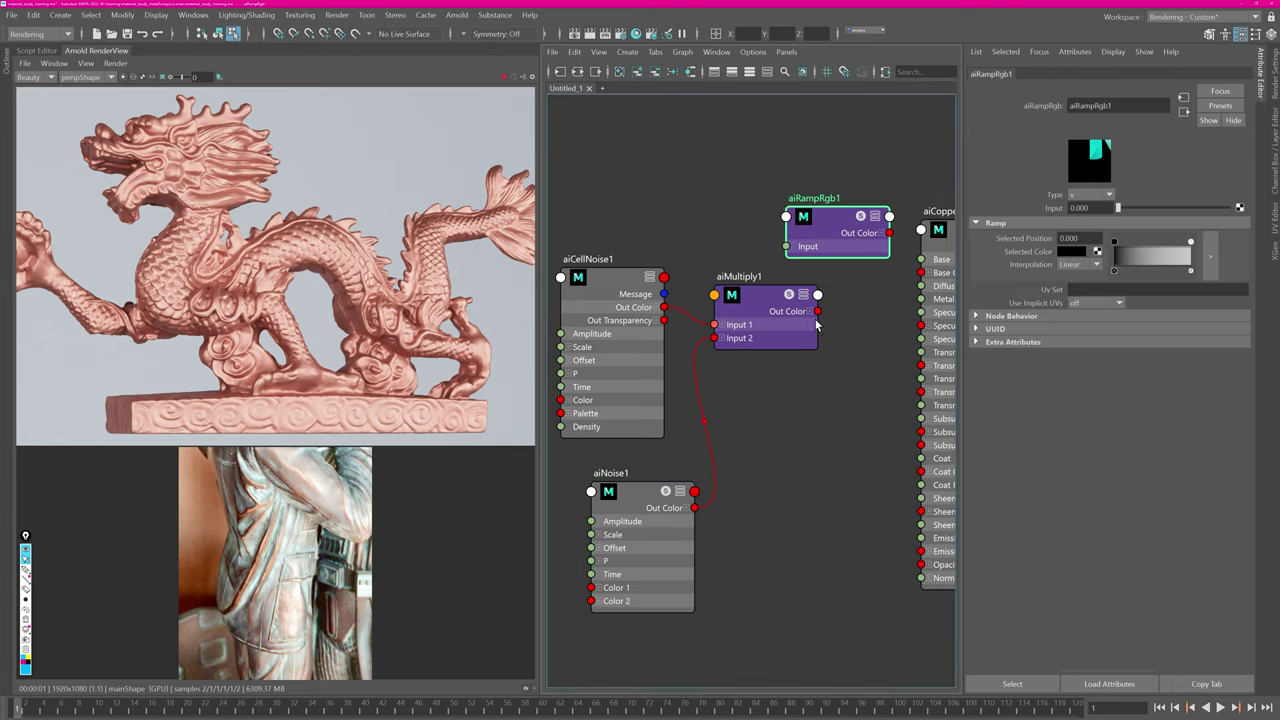
Drive the aiRampRgb input with aiMultiply's Out Color R and connect the ramp's Out Color to aiCopper's Base Color.
{"action": "mouse_move", "coordinate": [820, 336]}
{"action": "left_click_drag", "start_coordinate": [818, 325], "coordinate": [786, 246]}
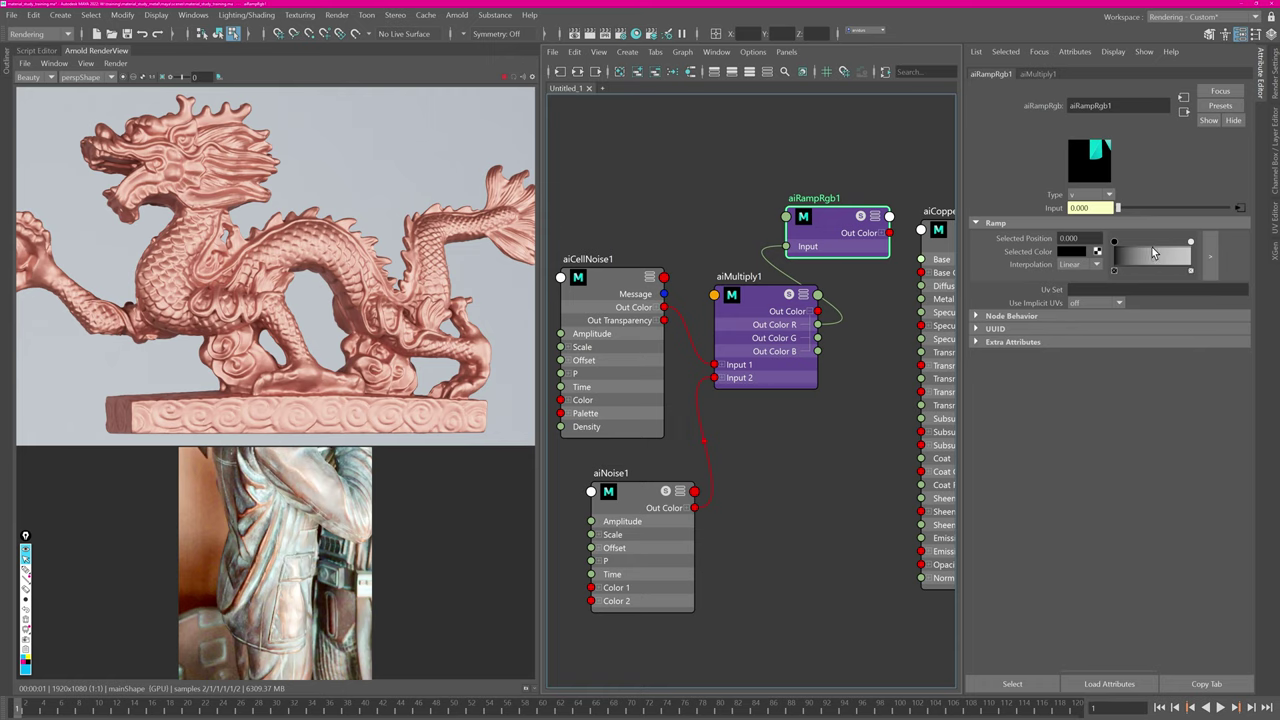
{"action": "middle_click_drag", "start_coordinate": [896, 182], "coordinate": [812, 182], "text": "alt"}
{"action": "left_click_drag", "start_coordinate": [806, 233], "coordinate": [838, 272]}
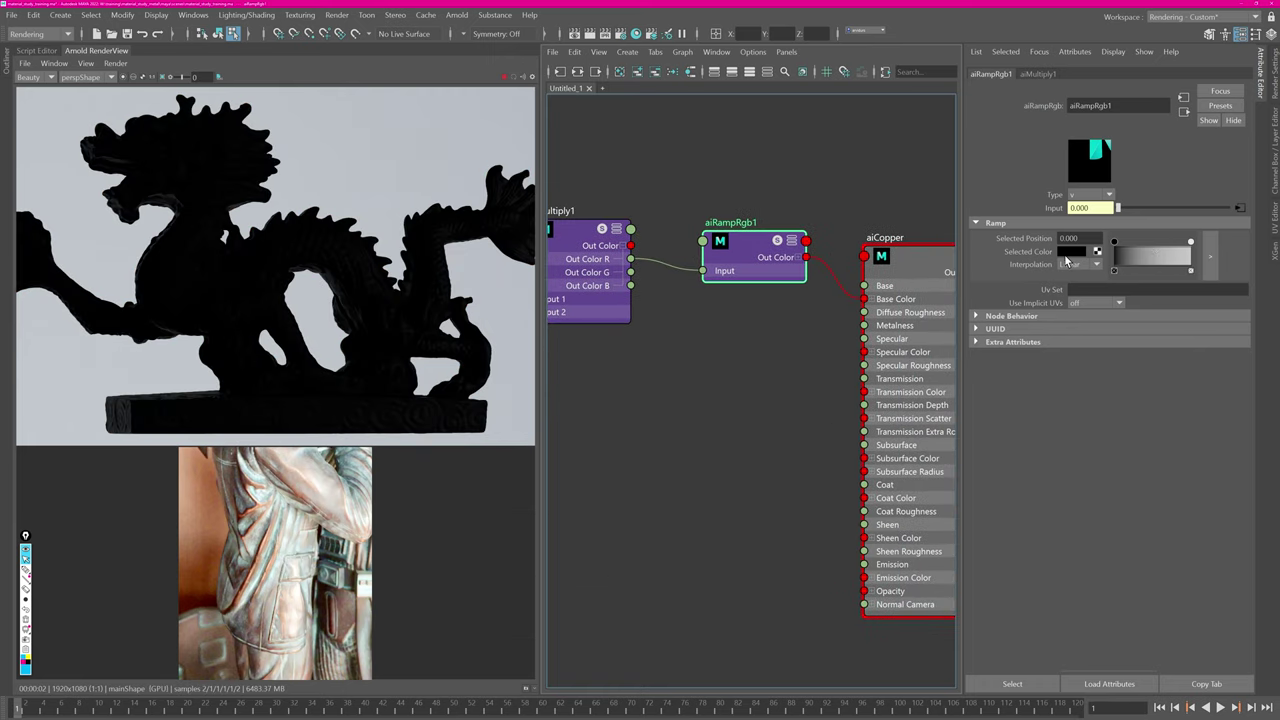
Color the ramp's first stop with the stored copper tone and its last stop with a similar muted copper.
{"action": "left_click", "coordinate": [1071, 253]}
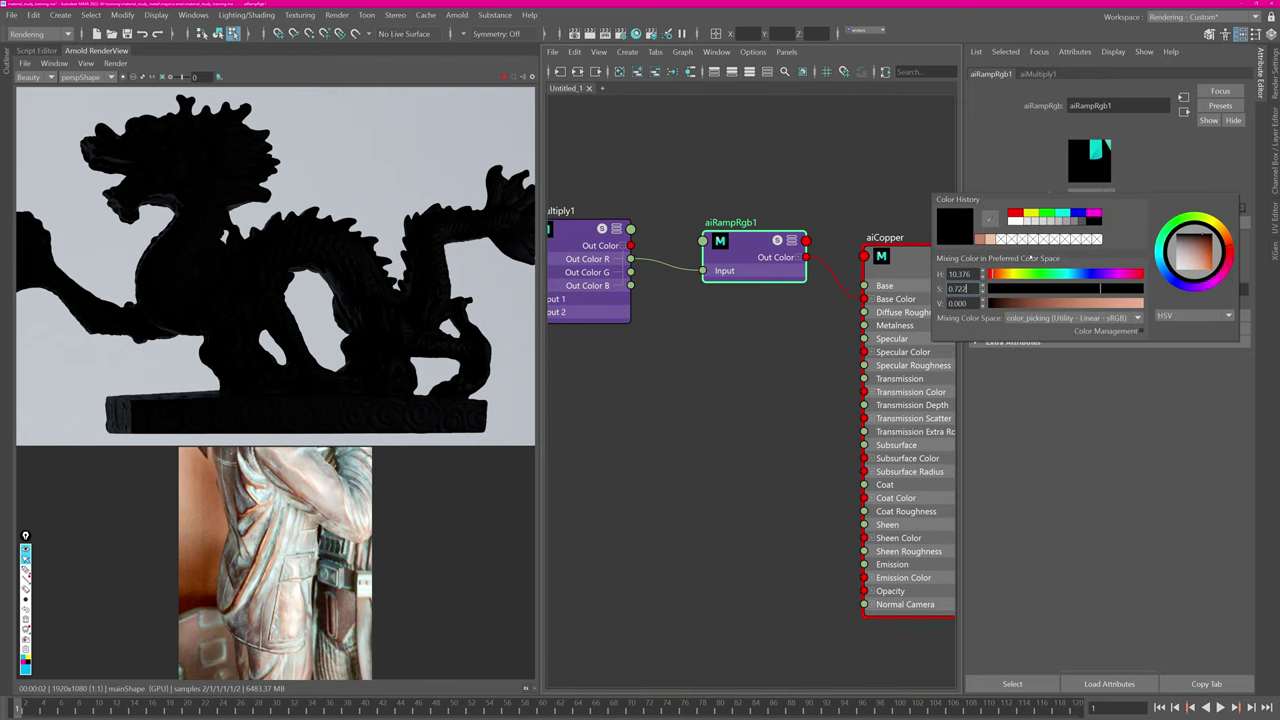
{"action": "left_click", "coordinate": [982, 240]}
{"action": "left_click", "coordinate": [1189, 243]}
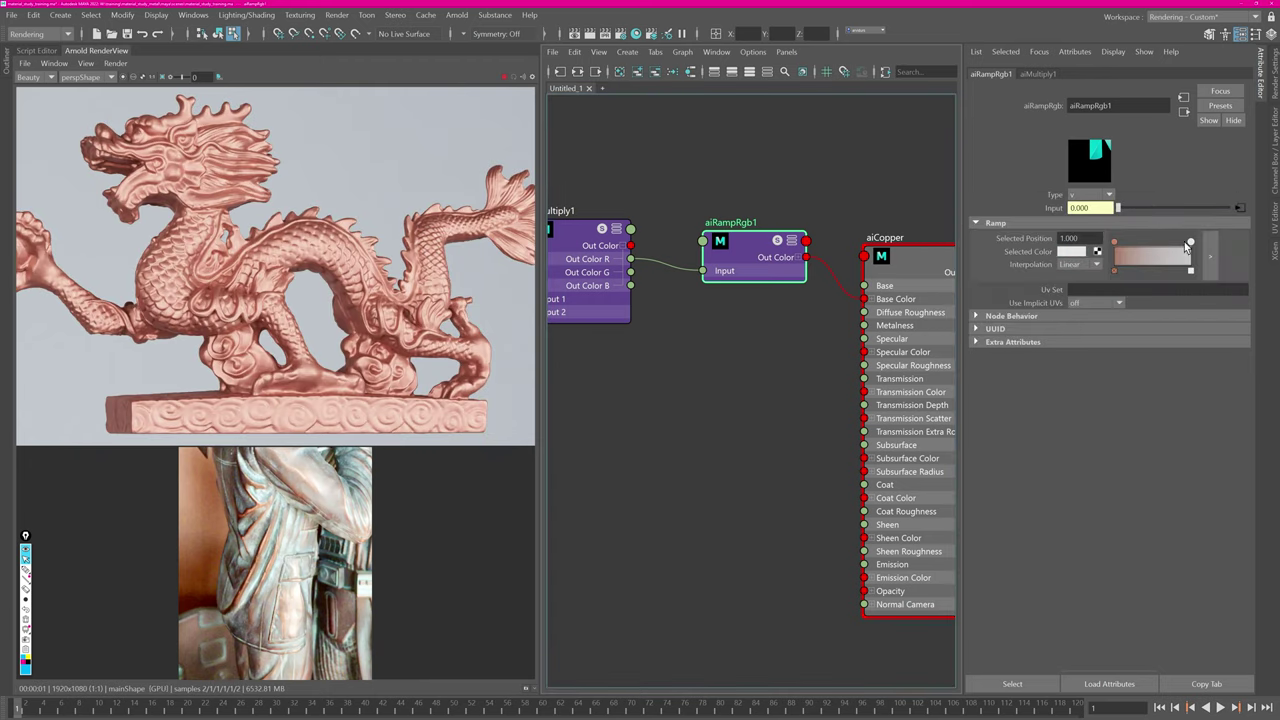
Set the aiCellNoise1 pattern to cell1.
{"action": "middle_click_drag", "start_coordinate": [640, 400], "coordinate": [873, 421], "text": "alt"}
{"action": "left_click", "coordinate": [652, 236]}
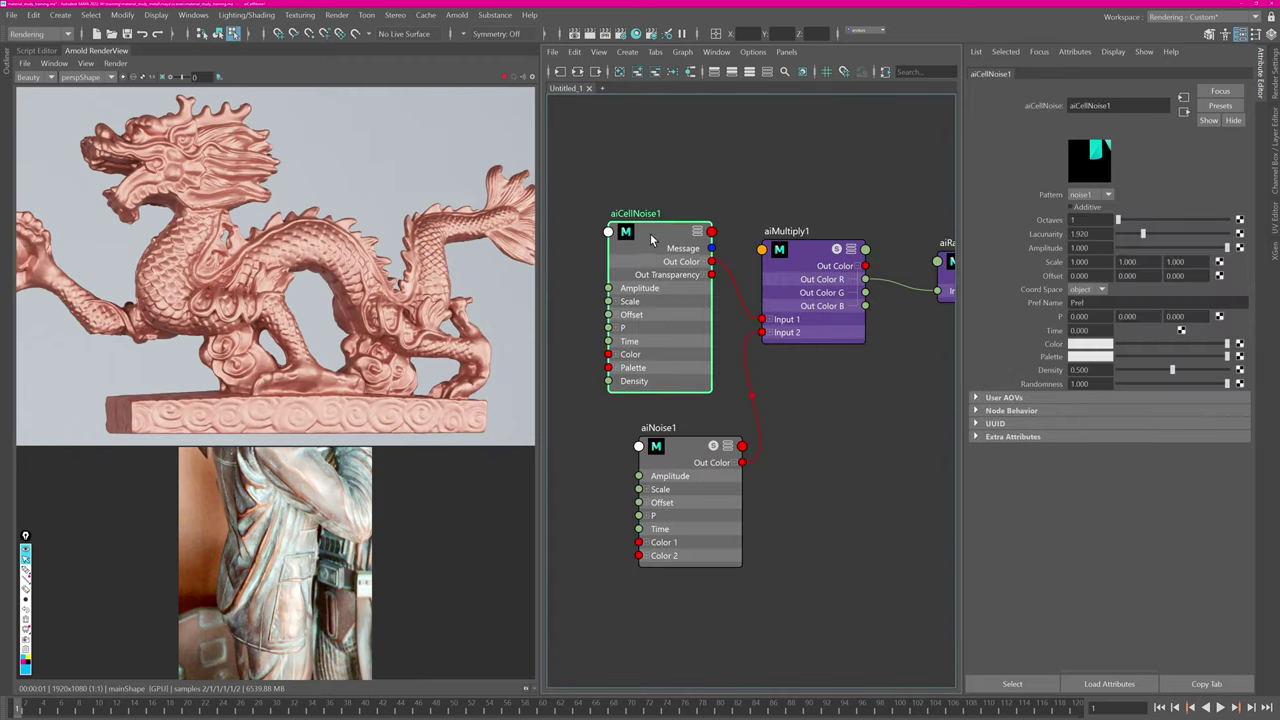
{"action": "left_click", "coordinate": [1089, 194]}
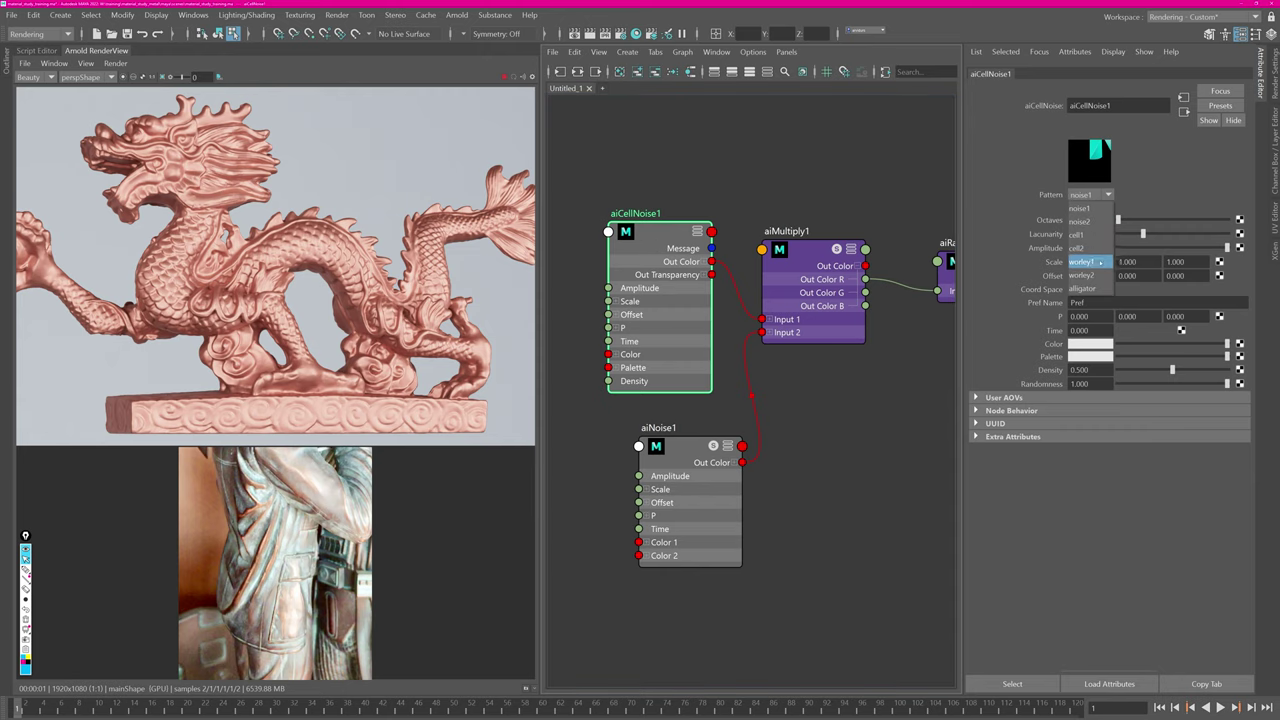
{"action": "left_click", "coordinate": [1082, 234]}
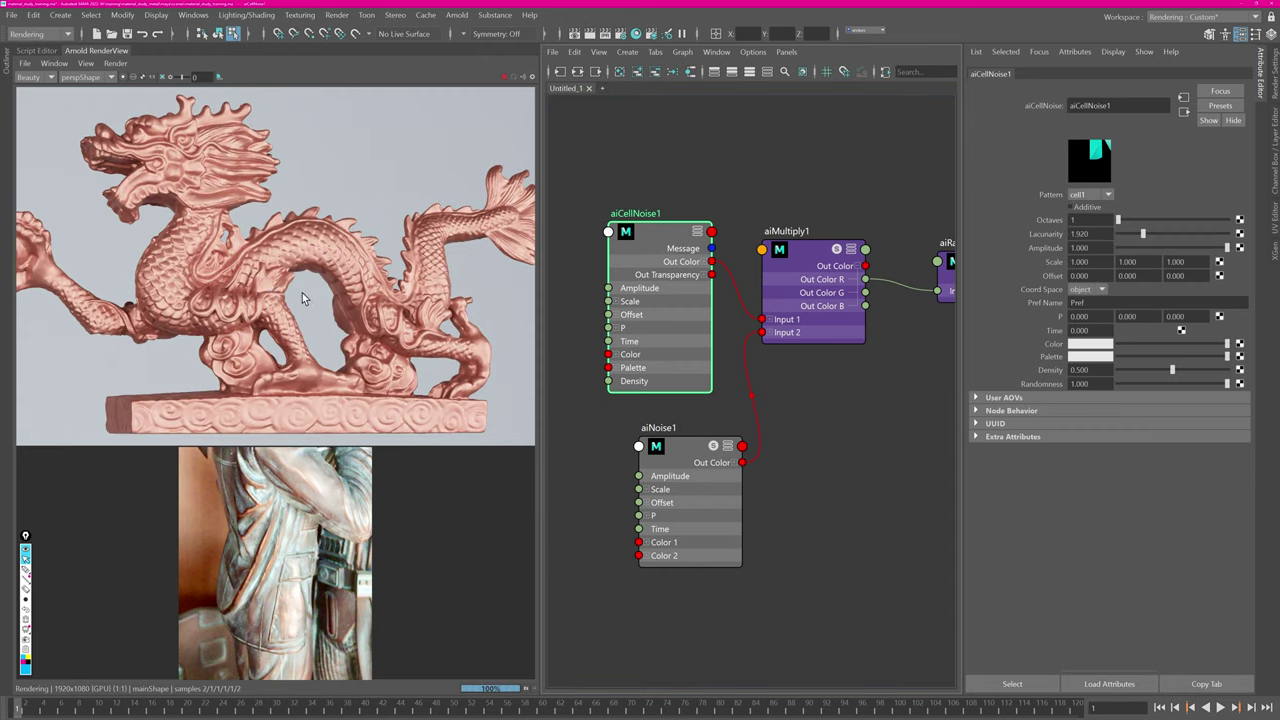
Isolate the cell noise in the render preview, set its octaves to 4 and increase its scale.
{"action": "left_click", "coordinate": [123, 78]}
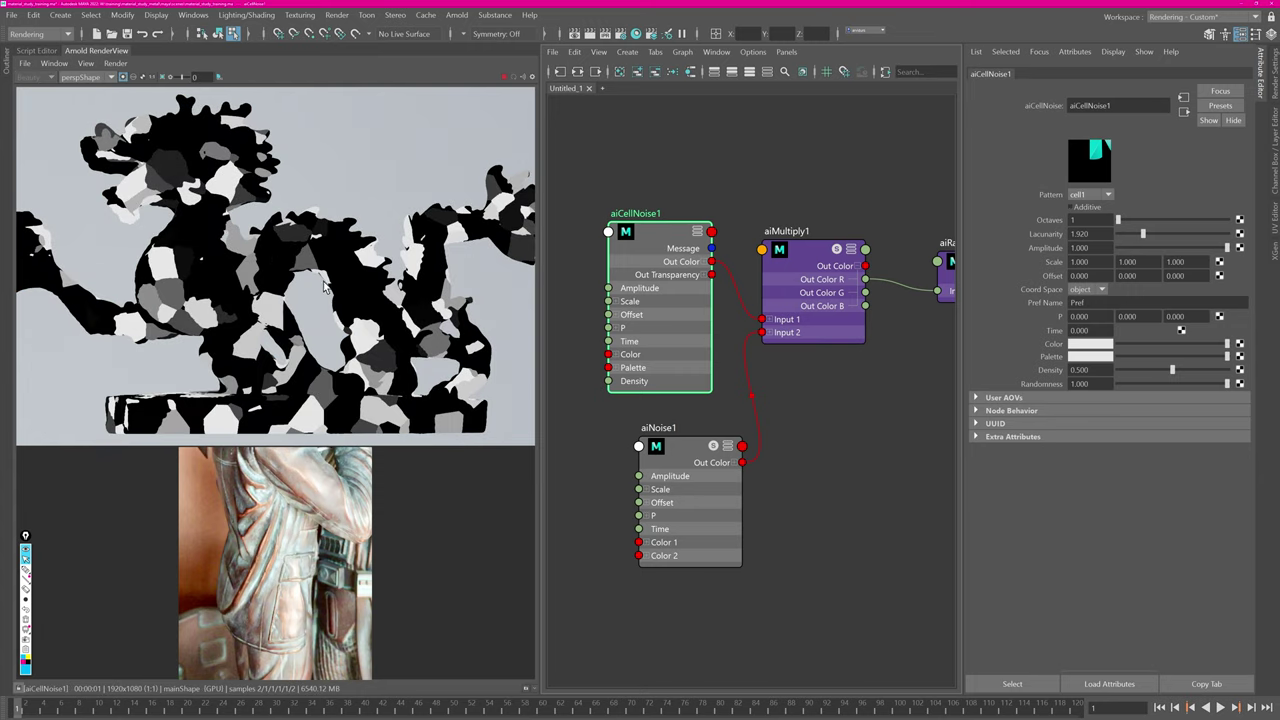
{"action": "left_click_drag", "start_coordinate": [1136, 221], "coordinate": [1162, 218]}
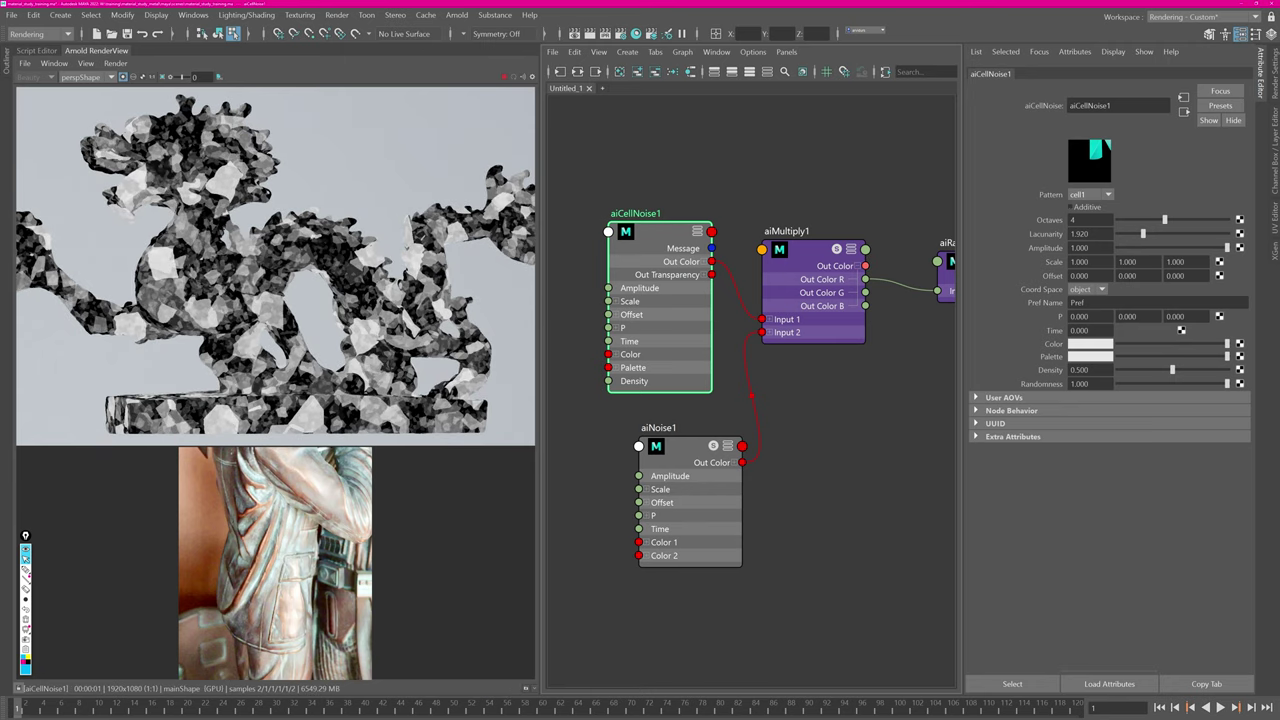
{"action": "left_click", "coordinate": [1080, 261]}
Set the aiNoise1 octaves to 2 and preview the aiMultiply1 and aiCellNoise1 outputs.
{"action": "left_click", "coordinate": [684, 462]}
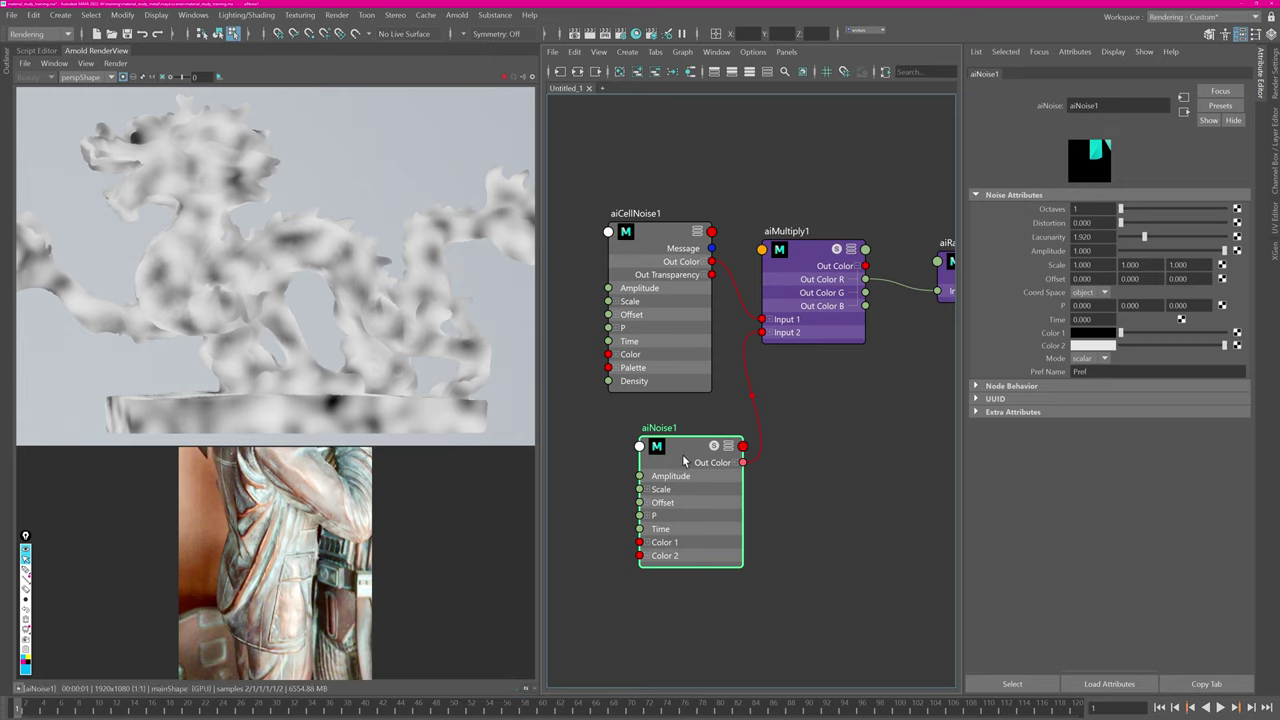
{"action": "left_click", "coordinate": [1090, 209]}
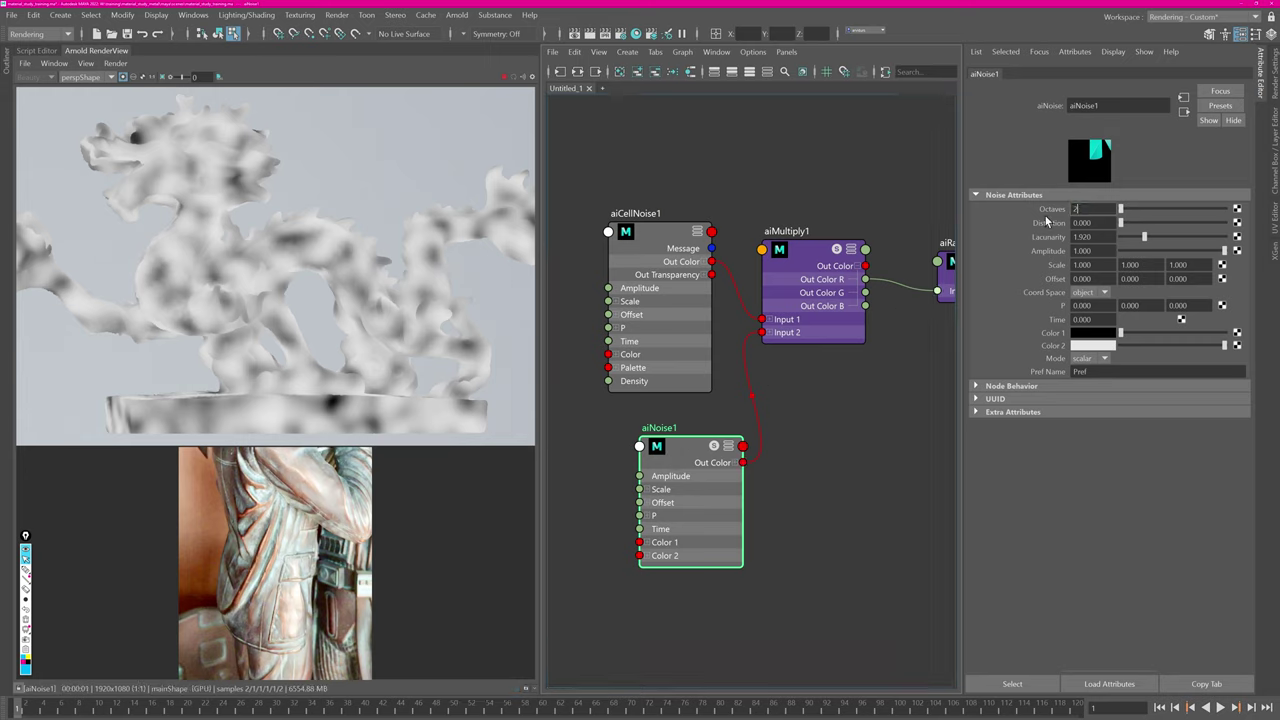
{"action": "key", "text": "Return"}
{"action": "left_click", "coordinate": [806, 268]}
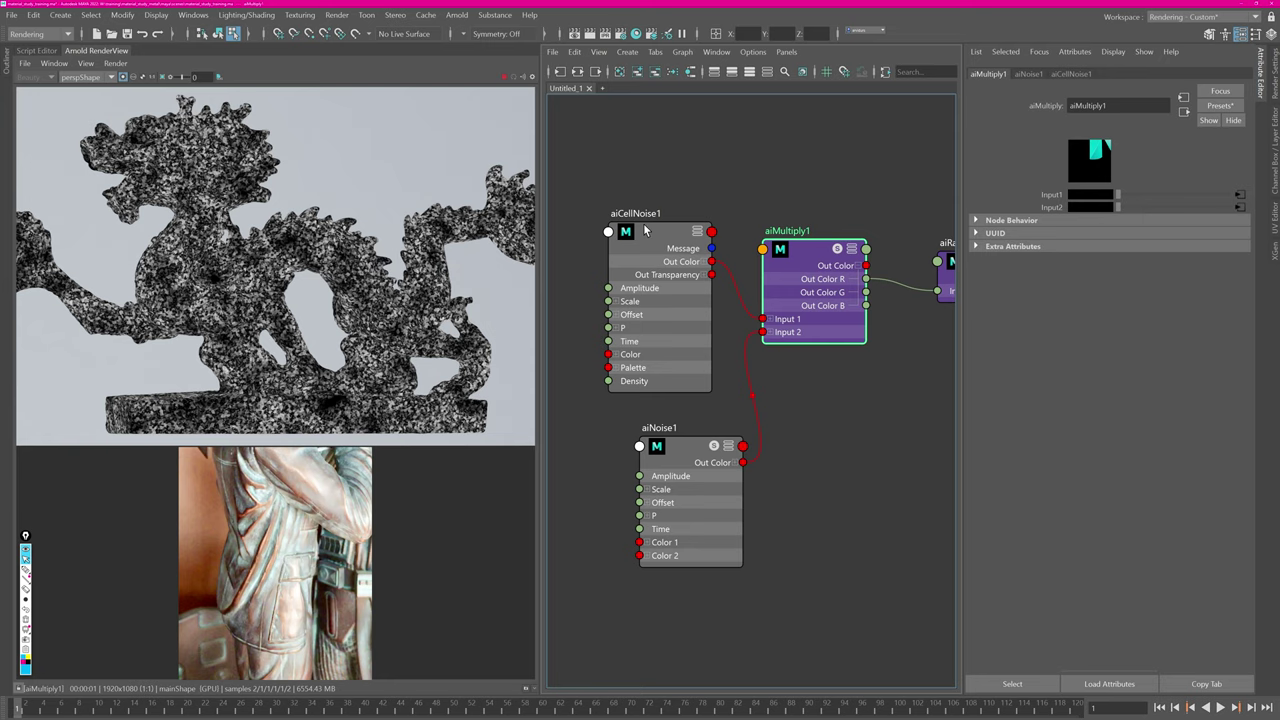
{"action": "left_click", "coordinate": [647, 231]}
Add an aiRange node below the aiMultiply and aiRampRgb nodes.
{"action": "key", "text": "Tab"}
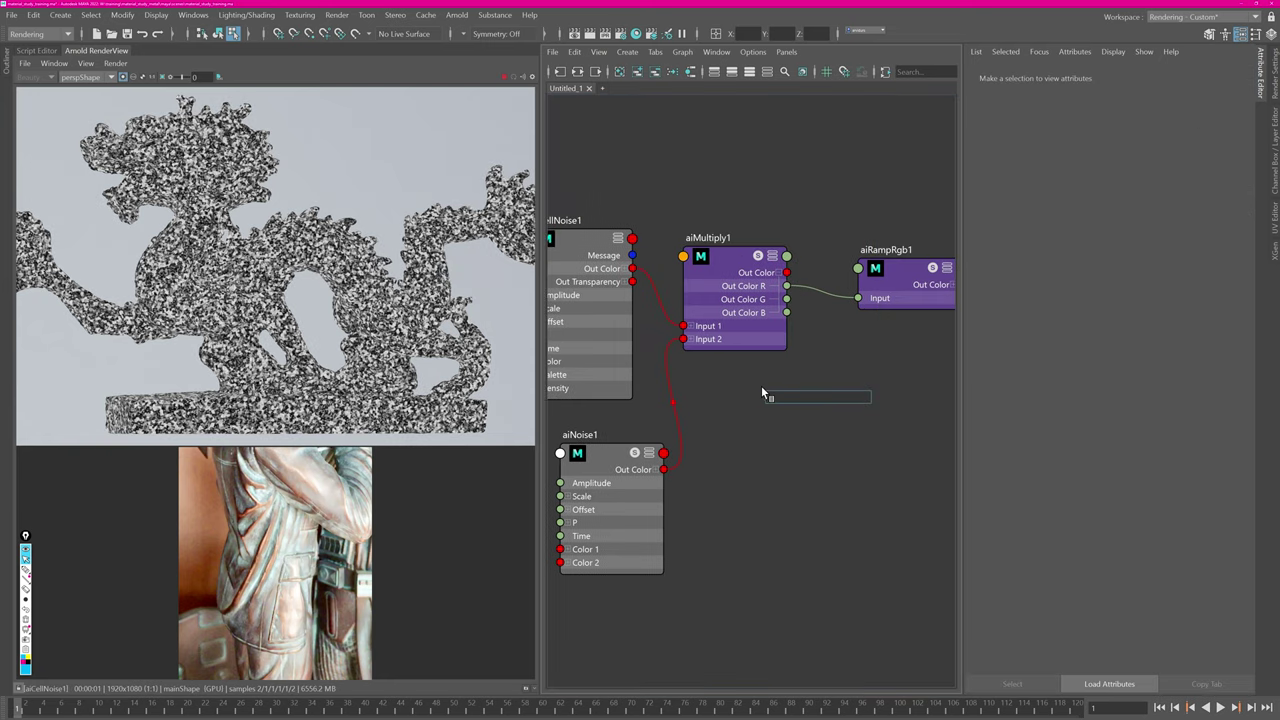
{"action": "type", "text": "aira"}
{"action": "key", "text": "Down"}
{"action": "key", "text": "Down"}
{"action": "key", "text": "Down"}
{"action": "key", "text": "Down"}
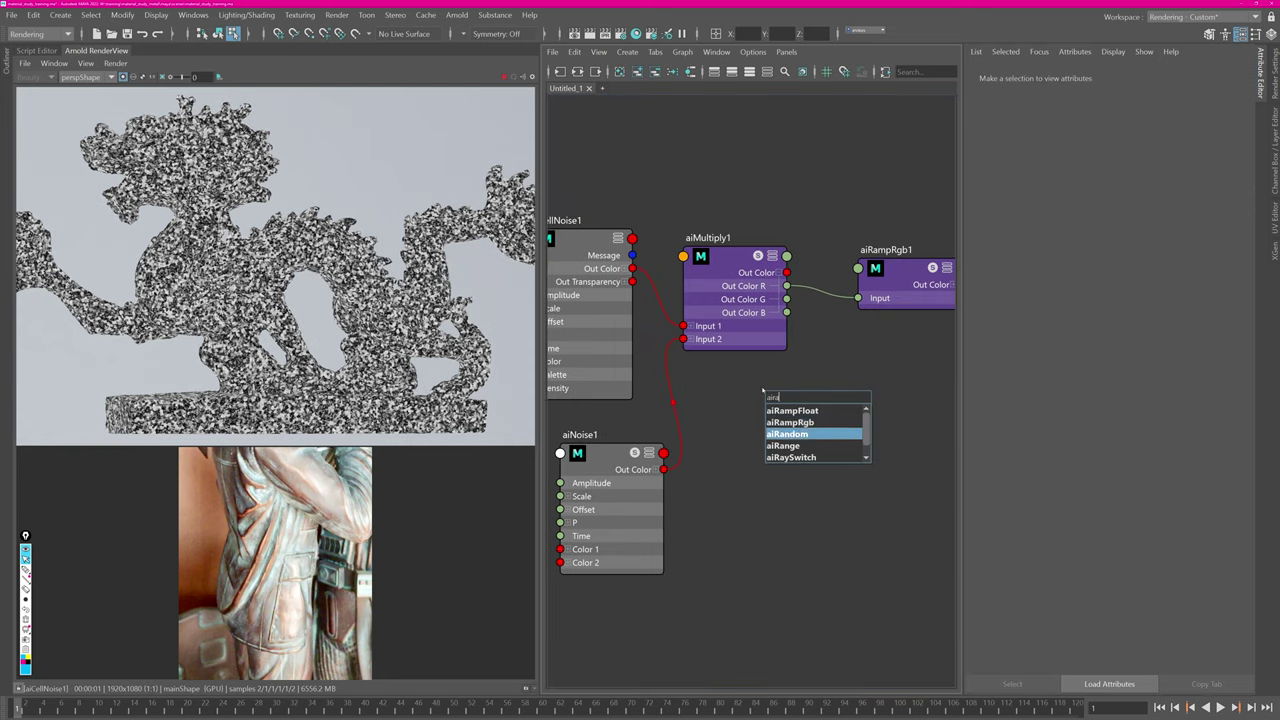
{"action": "key", "text": "Return"}
Wire aiRange between aiMultiply's Out Color and the ramp's input using Out Color R, and set its Output Min to 0.22.
{"action": "left_click_drag", "start_coordinate": [786, 272], "coordinate": [768, 436]}
{"action": "middle_click_drag", "start_coordinate": [865, 353], "coordinate": [787, 367], "text": "alt"}
{"action": "left_click_drag", "start_coordinate": [793, 438], "coordinate": [784, 312]}
{"action": "middle_click_drag", "start_coordinate": [795, 226], "coordinate": [905, 206], "text": "alt"}
{"action": "right_click_drag", "start_coordinate": [905, 206], "coordinate": [657, 199], "text": "alt"}
{"action": "key", "text": "f"}
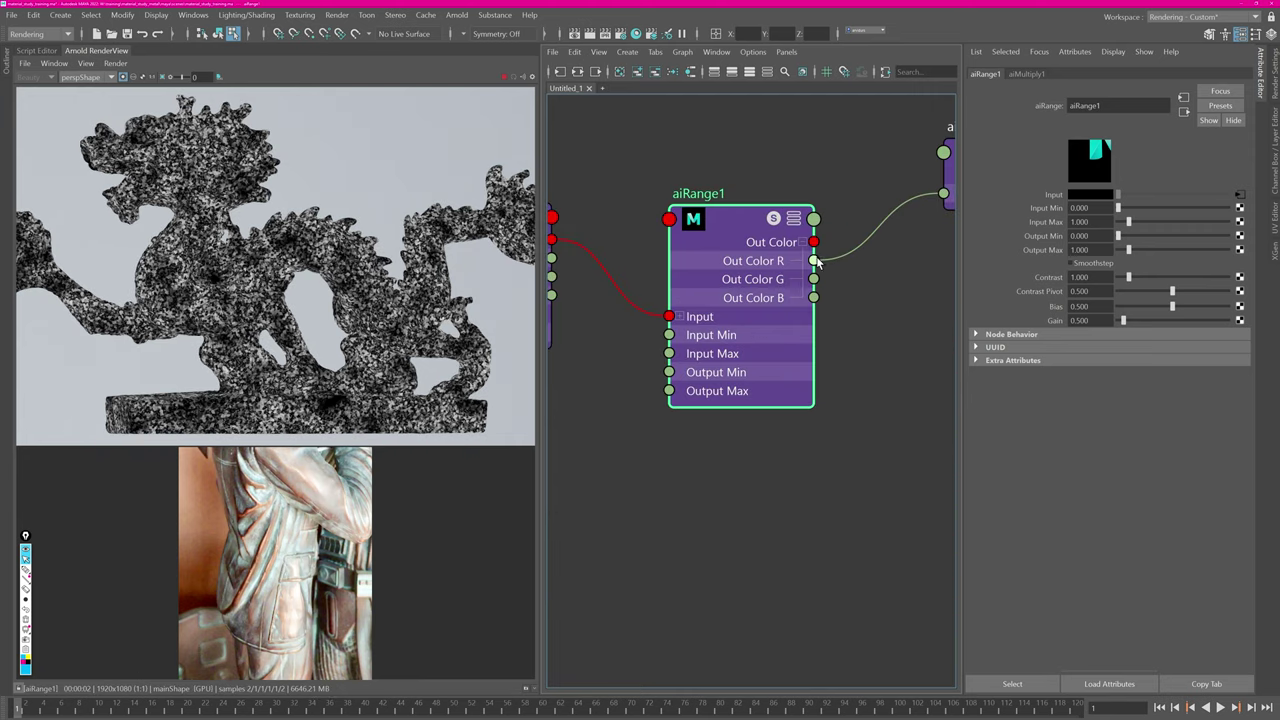
{"action": "mouse_move", "coordinate": [1082, 236]}
{"action": "left_mouse_down", "text": "ctrl"}
{"action": "mouse_move", "coordinate": [1089, 263]}
{"action": "mouse_move", "coordinate": [1099, 250]}
{"action": "left_mouse_up", "text": "ctrl"}
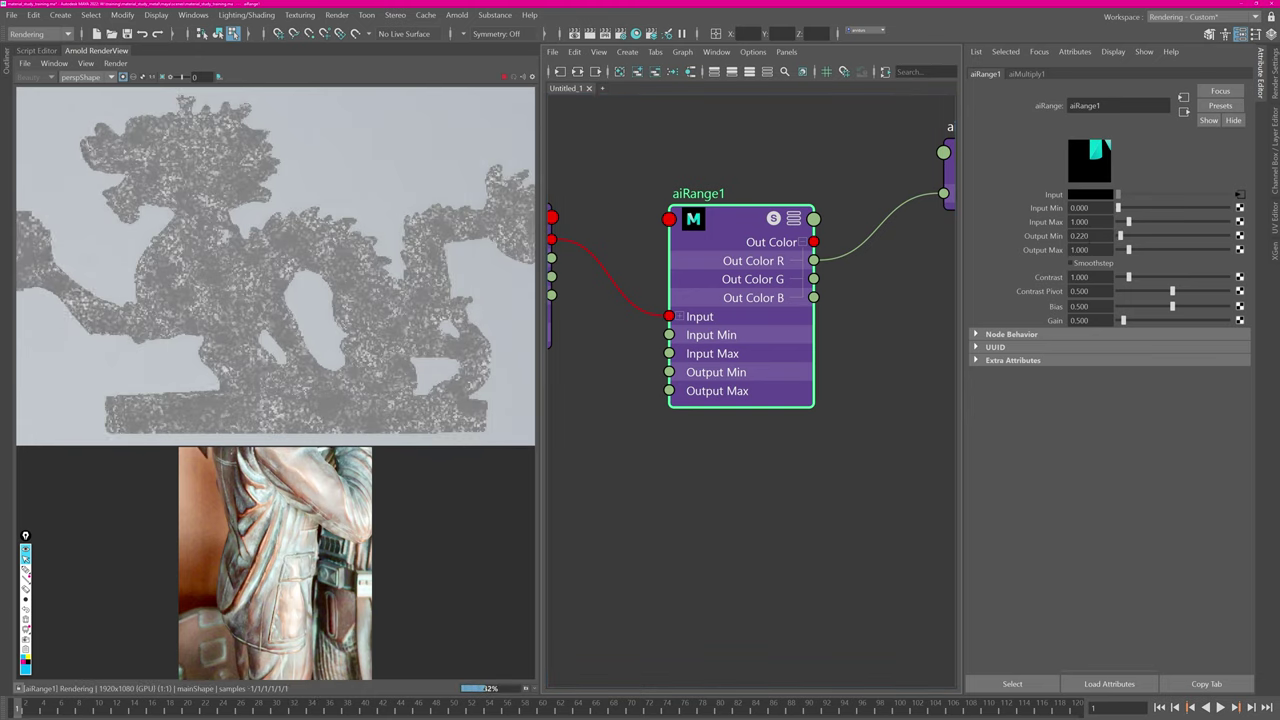
Set the type of the aiRampRgb1 node to custom.
{"action": "middle_click_drag", "start_coordinate": [828, 149], "coordinate": [600, 196], "text": "alt"}
{"action": "left_click", "coordinate": [778, 199]}
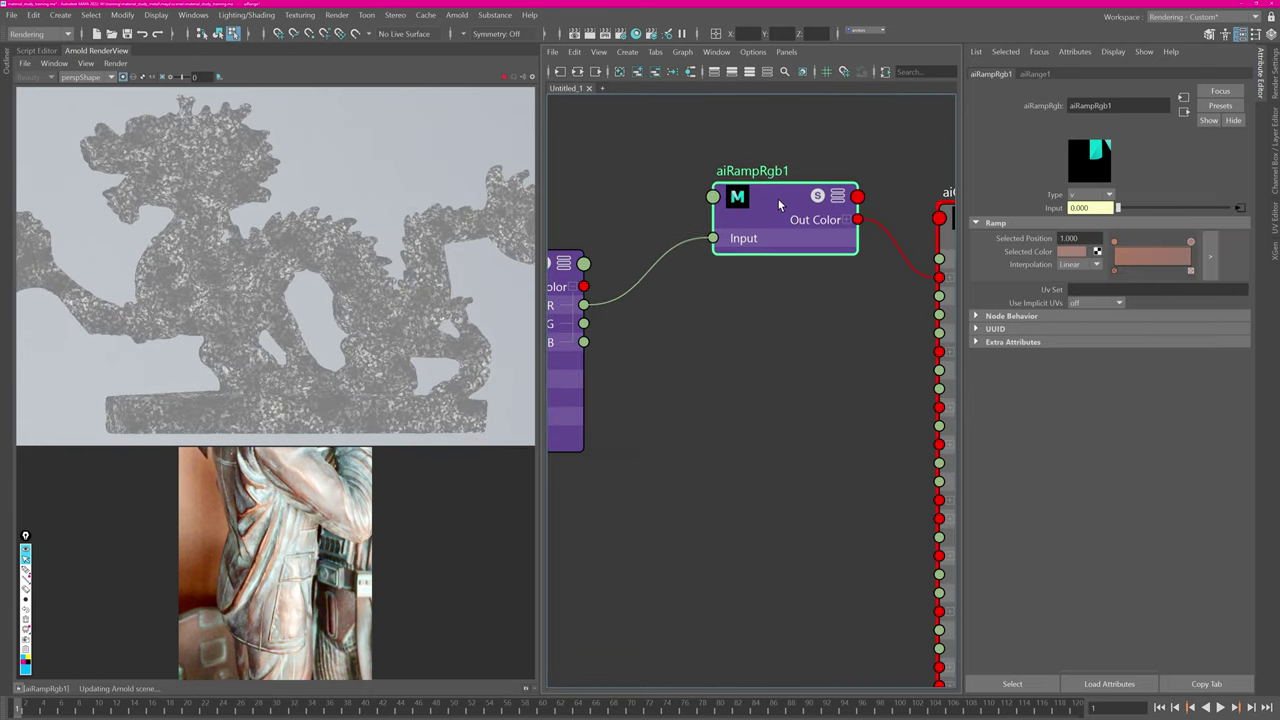
{"action": "left_click", "coordinate": [1090, 195]}
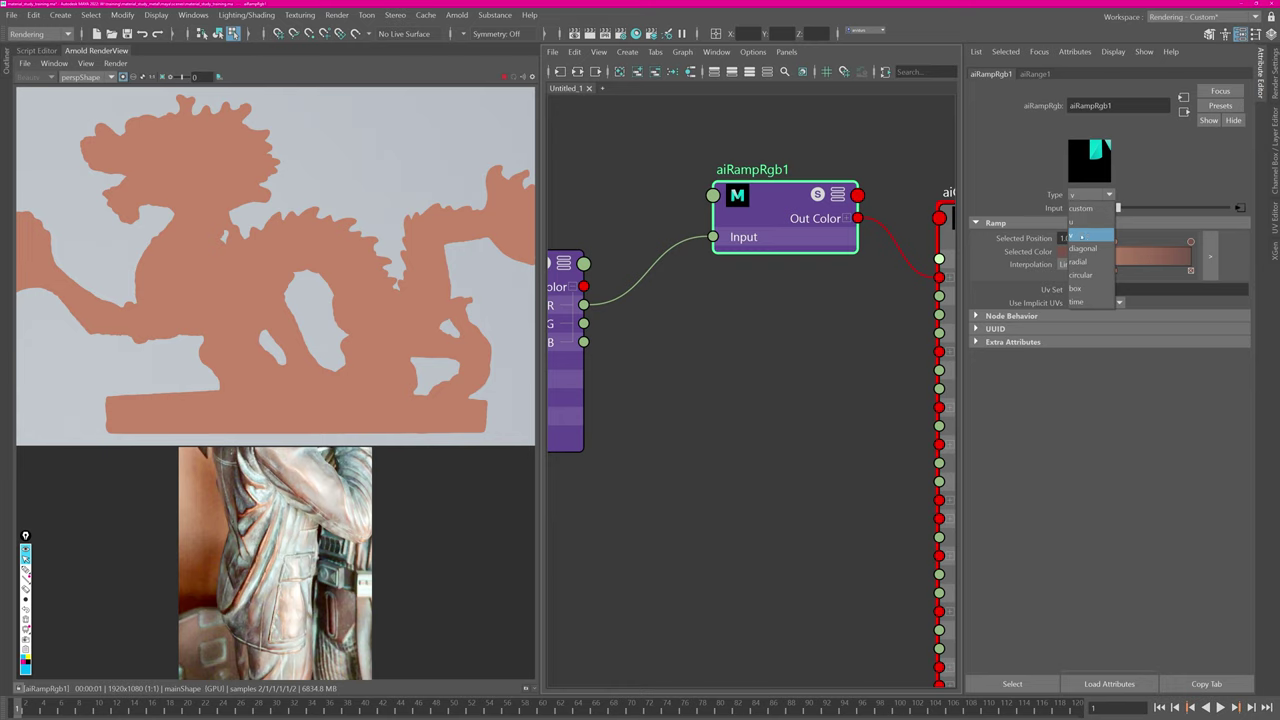
{"action": "left_click", "coordinate": [1081, 208]}
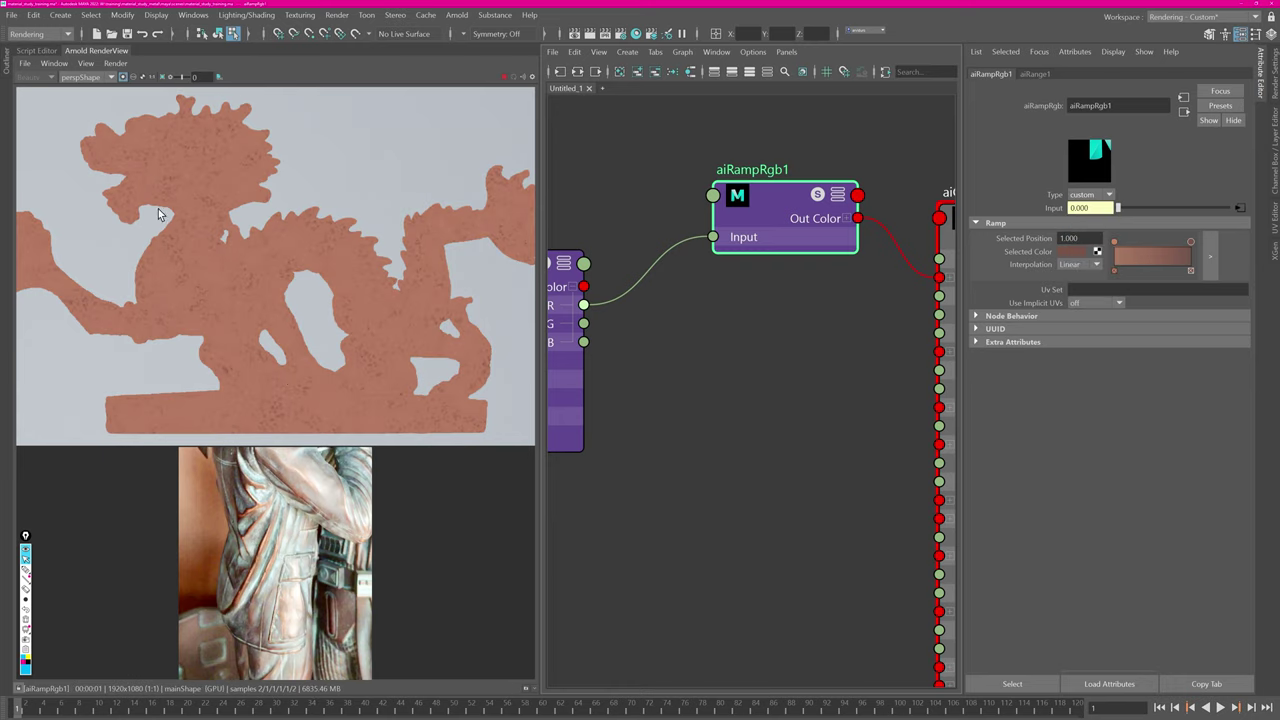
Add a second aiMultiply node near aiRange1.
{"action": "middle_click_drag", "start_coordinate": [640, 335], "coordinate": [789, 338], "text": "alt"}
{"action": "scroll", "coordinate": [789, 338], "scroll_direction": "down", "scroll_amount": 2}
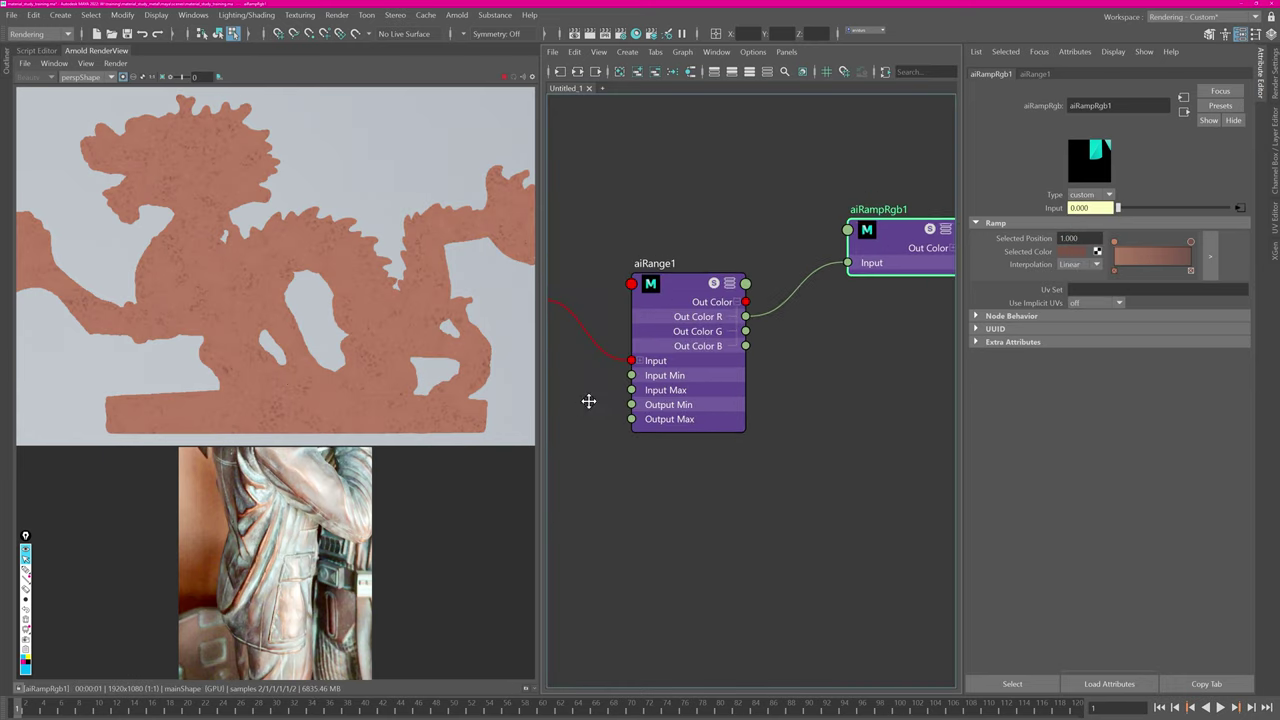
{"action": "middle_click_drag", "start_coordinate": [589, 400], "coordinate": [834, 347], "text": "alt"}
{"action": "middle_click_drag", "start_coordinate": [731, 361], "coordinate": [837, 334], "text": "alt"}
{"action": "left_click", "coordinate": [677, 425]}
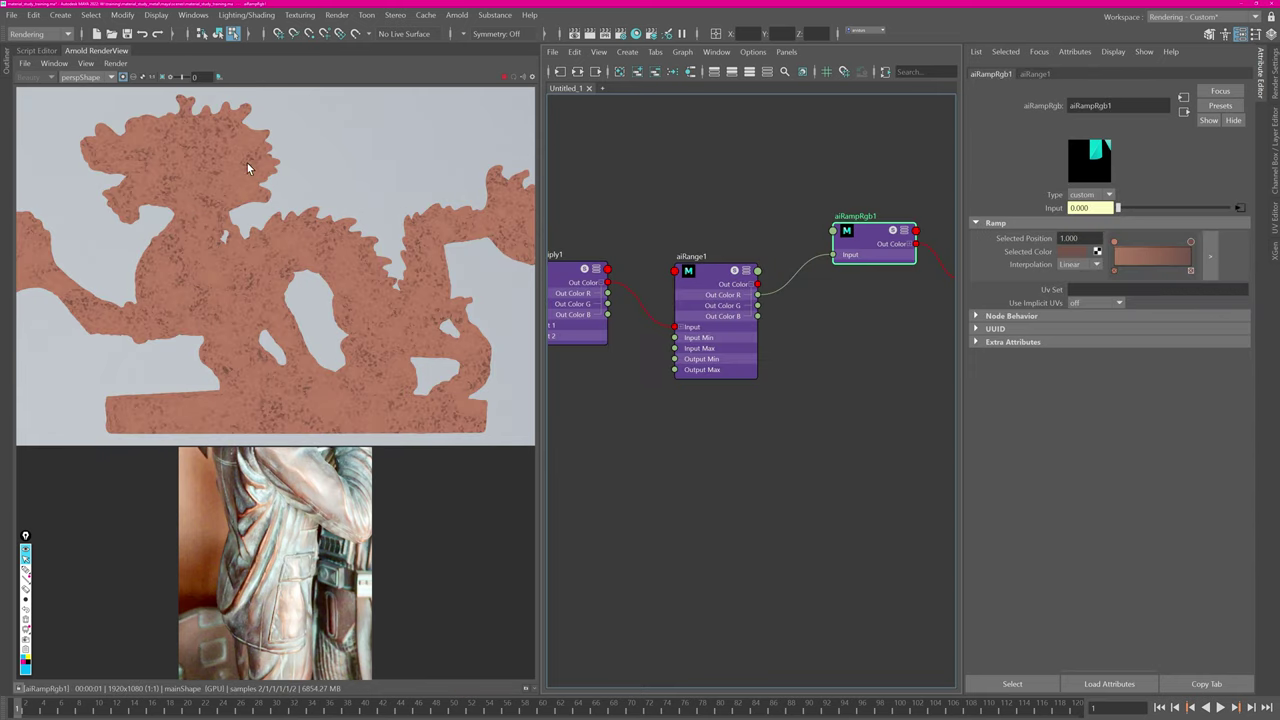
{"action": "middle_click_drag", "start_coordinate": [637, 411], "coordinate": [824, 344], "text": "alt"}
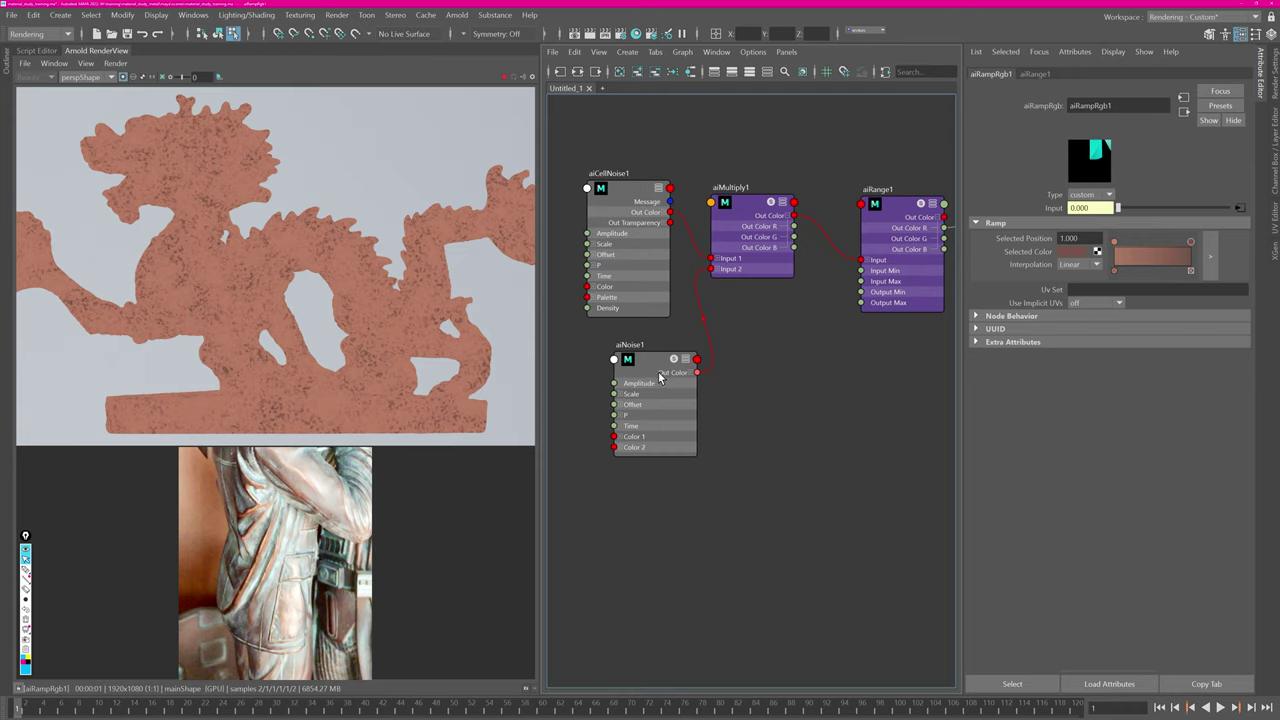
{"action": "middle_click_drag", "start_coordinate": [855, 338], "coordinate": [768, 317], "text": "alt"}
{"action": "right_click_drag", "start_coordinate": [801, 320], "coordinate": [774, 332], "text": "alt"}
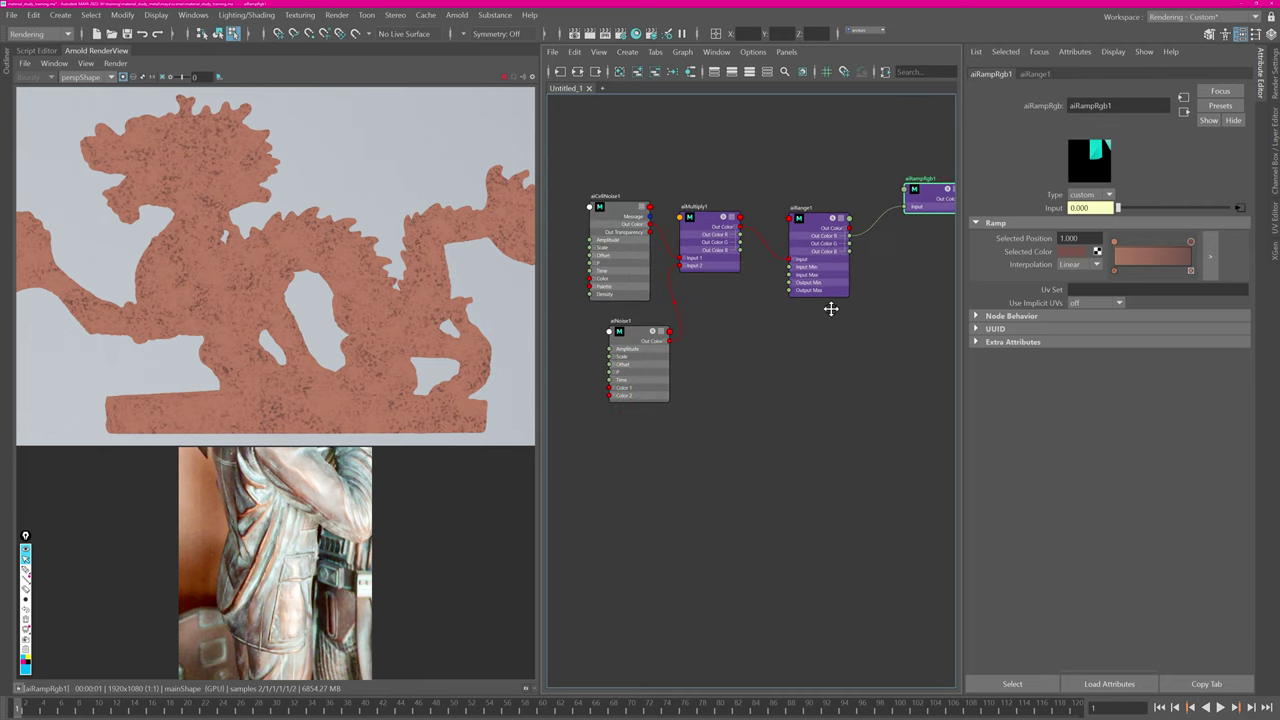
{"action": "middle_click_drag", "start_coordinate": [829, 309], "coordinate": [775, 355], "text": "alt"}
{"action": "key", "text": "Tab"}
{"action": "type", "text": "aimu"}
{"action": "key", "text": "Return"}
Connect the Out Color of aiRange1 and aiNoise1 to Input 1 and Input 2 of aiMultiply2.
{"action": "left_click_drag", "start_coordinate": [766, 250], "coordinate": [781, 379]}
{"action": "middle_click_drag", "start_coordinate": [595, 390], "coordinate": [651, 366], "text": "alt"}
{"action": "left_click_drag", "start_coordinate": [642, 346], "coordinate": [838, 362]}
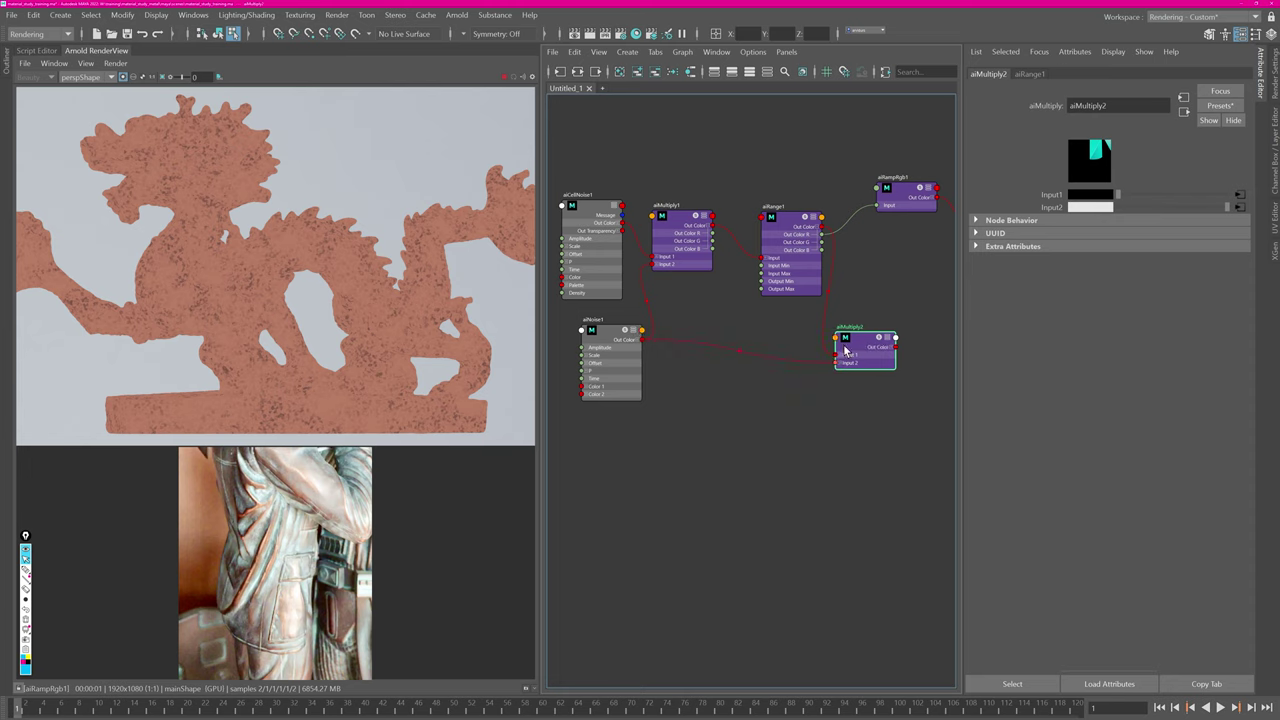
Feed aiMultiply2's Out Color R into aiRampRgb1's input in place of aiRange1 and tidy the node position.
{"action": "middle_click_drag", "start_coordinate": [899, 324], "coordinate": [808, 374], "text": "alt"}
{"action": "left_click_drag", "start_coordinate": [804, 386], "coordinate": [785, 258]}
{"action": "left_click", "coordinate": [773, 387]}
{"action": "left_click", "coordinate": [808, 243]}
{"action": "middle_click_drag", "start_coordinate": [769, 387], "coordinate": [872, 350], "text": "alt"}
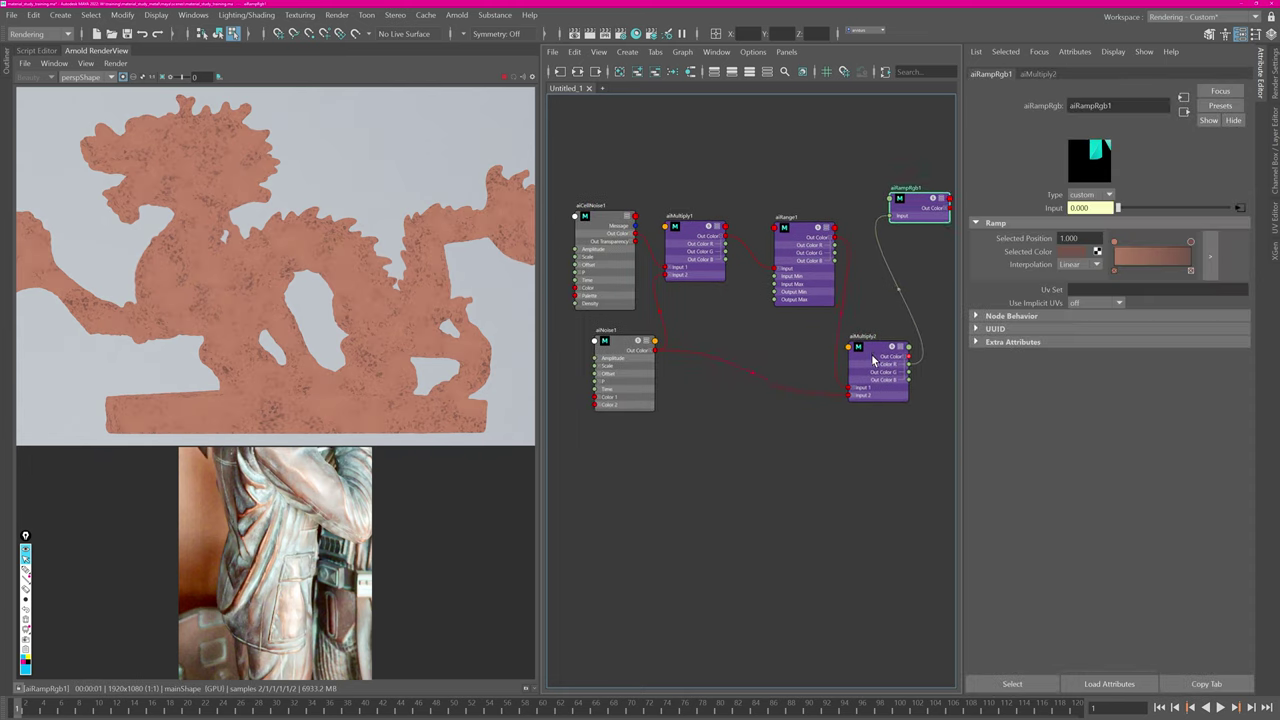
{"action": "left_click_drag", "start_coordinate": [874, 360], "coordinate": [865, 344]}
{"action": "middle_click_drag", "start_coordinate": [863, 297], "coordinate": [843, 280], "text": "alt"}
Move the lighter color handle of aiRampRgb1 to position 0.474.
{"action": "left_click", "coordinate": [896, 187]}
{"action": "mouse_move", "coordinate": [1190, 241]}
{"action": "left_mouse_down"}
{"action": "mouse_move", "coordinate": [1132, 242]}
{"action": "mouse_move", "coordinate": [1190, 242]}
{"action": "left_mouse_up"}
{"action": "left_click_drag", "start_coordinate": [1132, 242], "coordinate": [1097, 250]}
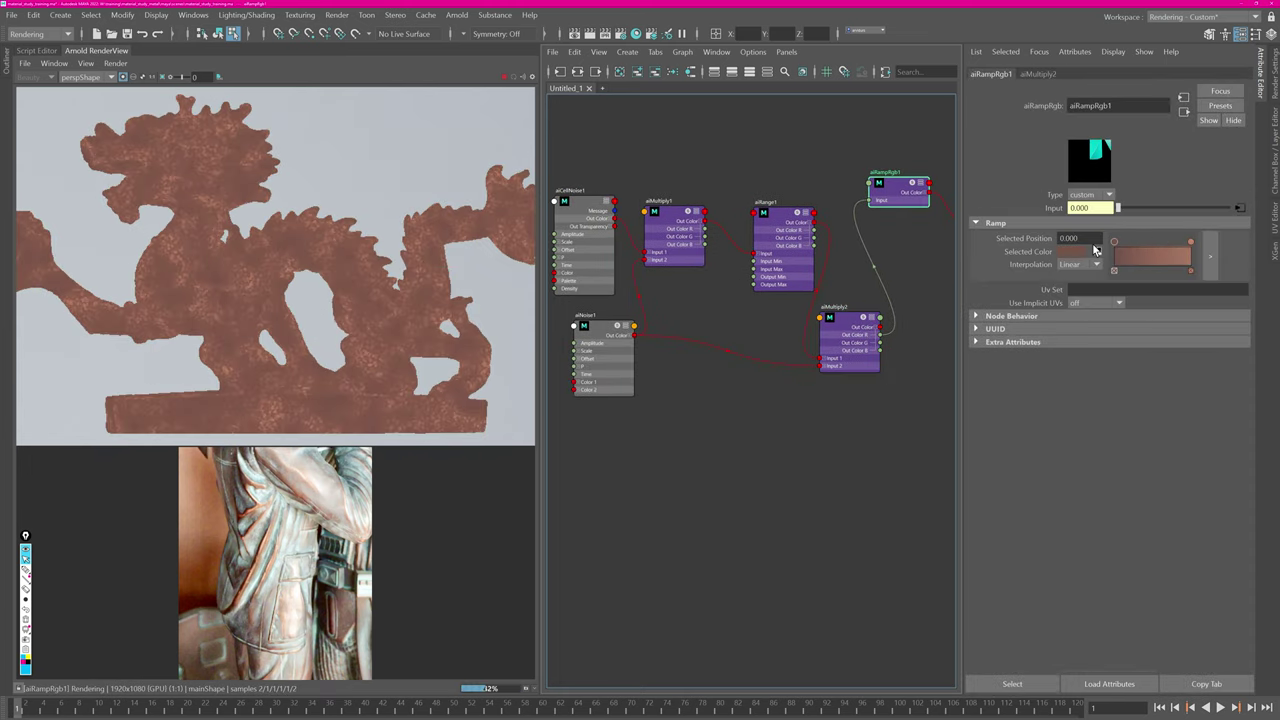
{"action": "left_click_drag", "start_coordinate": [1190, 242], "coordinate": [1148, 243]}
Fine-tune the aiNoise1 parameters to adjust the color breakup on the statue.
{"action": "left_click", "coordinate": [604, 327]}
{"action": "left_click_drag", "start_coordinate": [1120, 332], "coordinate": [1142, 332]}
{"action": "left_click", "coordinate": [897, 200]}
{"action": "left_click", "coordinate": [604, 327]}
{"action": "left_click_drag", "start_coordinate": [1119, 223], "coordinate": [1122, 223]}
Return the preview to the full beauty render and adjust the copper colors of aiRampRgb1's two handles.
{"action": "left_click", "coordinate": [893, 192]}
{"action": "middle_click_drag", "start_coordinate": [888, 205], "coordinate": [699, 221], "text": "alt"}
{"action": "left_click", "coordinate": [124, 77]}
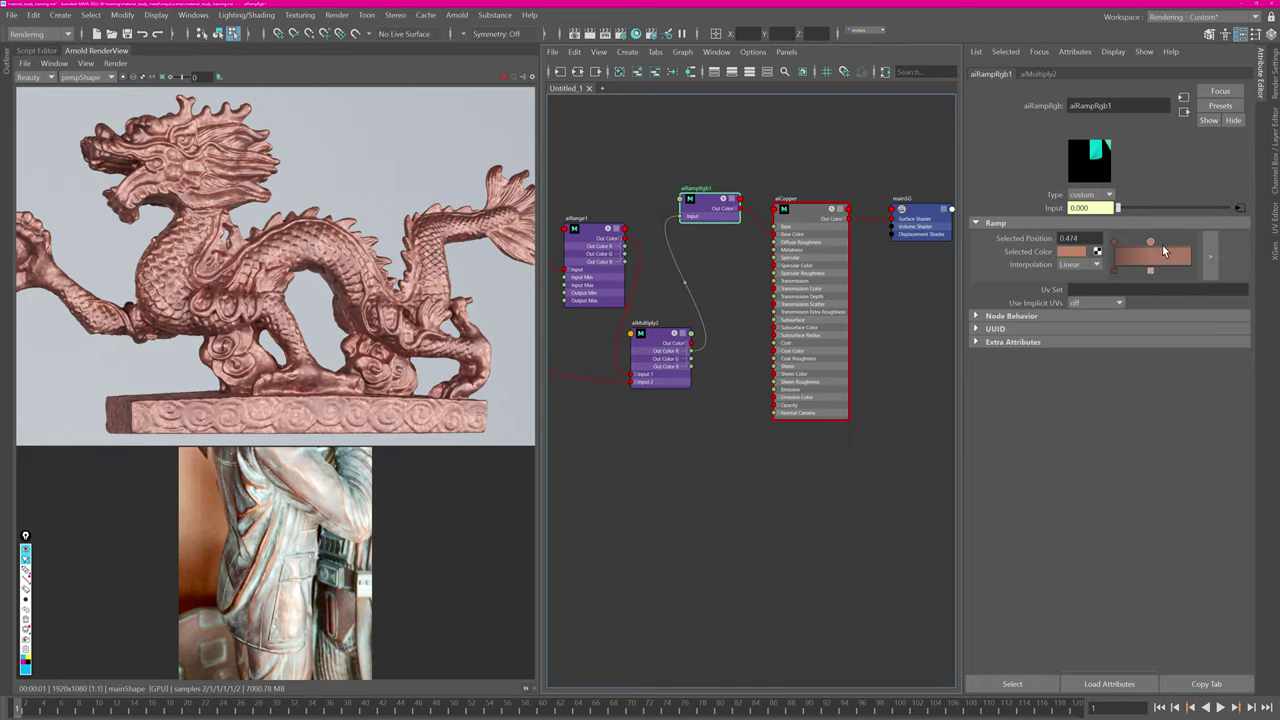
{"action": "left_click", "coordinate": [1151, 242]}
{"action": "left_click", "coordinate": [1071, 251]}
{"action": "left_click_drag", "start_coordinate": [1108, 291], "coordinate": [1088, 291]}
{"action": "left_click", "coordinate": [1115, 242]}
{"action": "left_click", "coordinate": [1073, 251]}
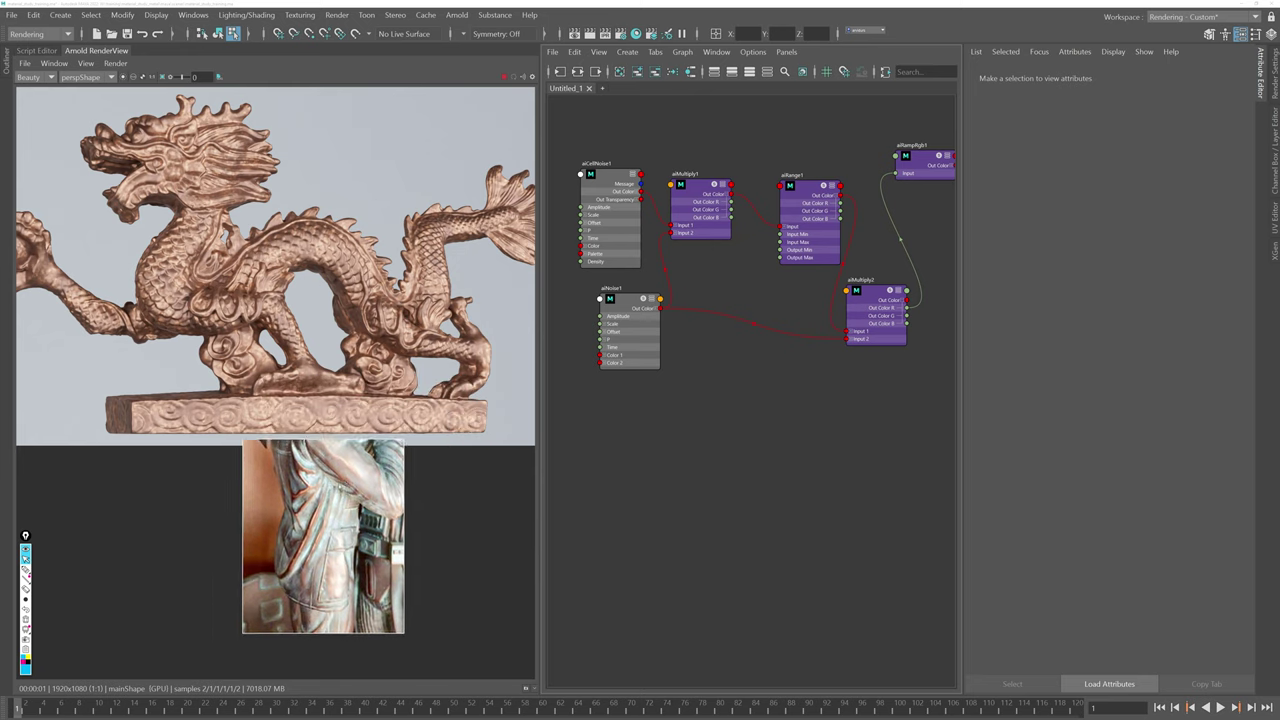
Move the aiCopper and mainSG nodes away from aiRampRgb1 to make room for more nodes.
{"action": "middle_click_drag", "start_coordinate": [867, 262], "coordinate": [649, 326], "text": "alt"}
{"action": "middle_click_drag", "start_coordinate": [868, 205], "coordinate": [785, 228], "text": "alt"}
{"action": "left_click", "coordinate": [750, 266]}
{"action": "left_click_drag", "start_coordinate": [704, 227], "coordinate": [842, 278]}
{"action": "left_click_drag", "start_coordinate": [713, 260], "coordinate": [868, 250]}
{"action": "left_click", "coordinate": [735, 309]}
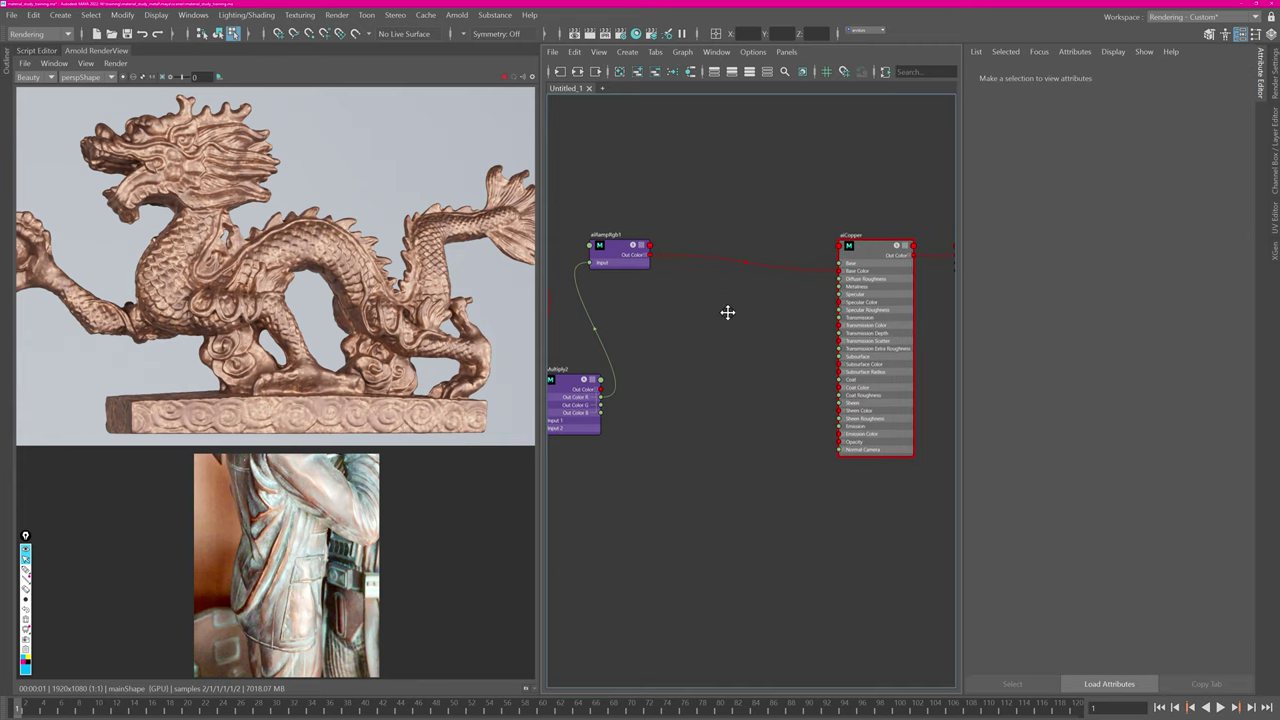
Add an aiColorCorrect node between aiRampRgb1 and aiCopper.
{"action": "middle_click_drag", "start_coordinate": [727, 312], "coordinate": [714, 395], "text": "alt"}
{"action": "scroll", "coordinate": [742, 389], "scroll_direction": "up", "scroll_amount": 1}
{"action": "key", "text": "Tab"}
{"action": "type", "text": "aico"}
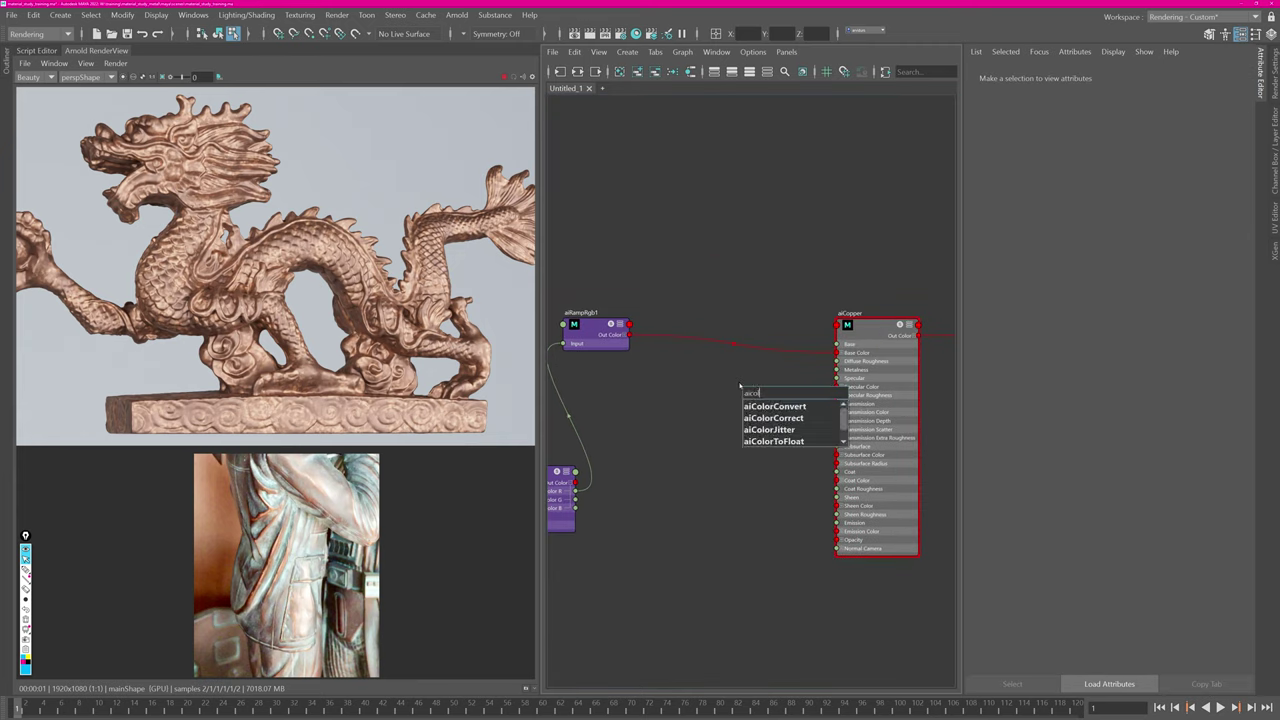
{"action": "key", "text": "Down"}
{"action": "key", "text": "Return"}
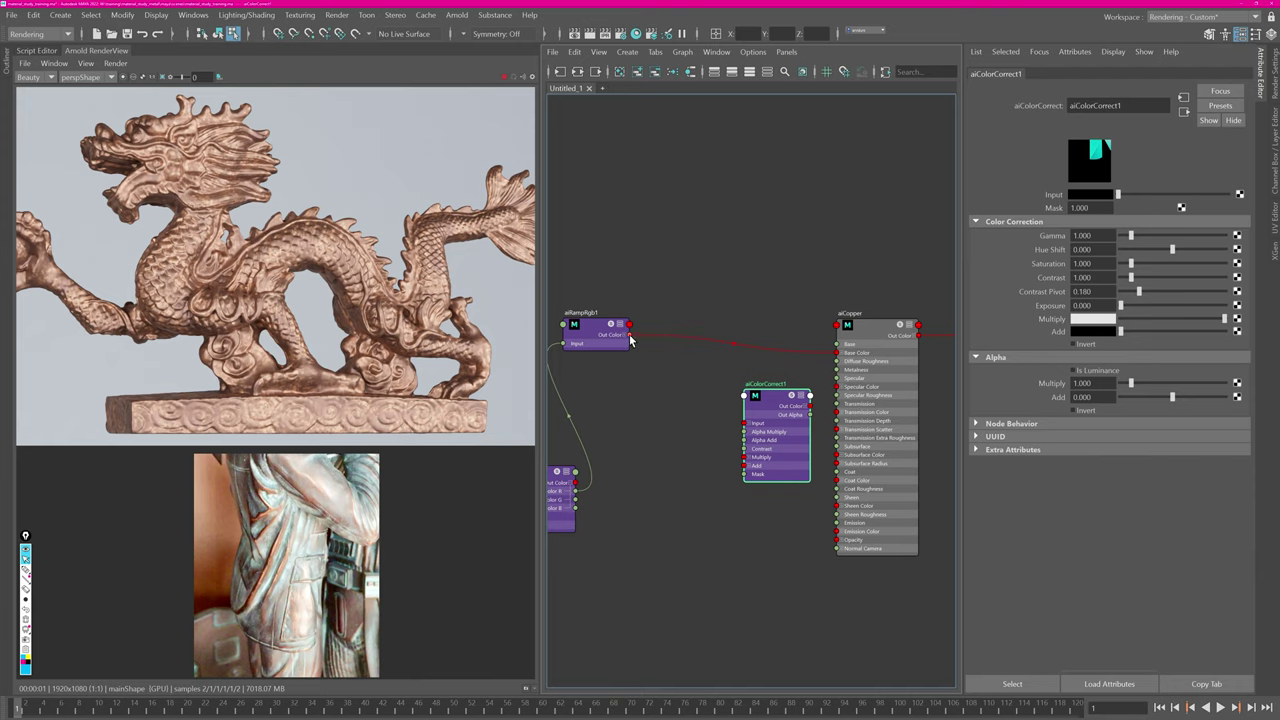
Wire aiColorCorrect1 between aiRampRgb1's Out Color and aiCopper's Base Color and test its correction values in isolation.
{"action": "left_click_drag", "start_coordinate": [754, 427], "coordinate": [753, 425]}
{"action": "left_click_drag", "start_coordinate": [770, 401], "coordinate": [841, 354]}
{"action": "left_click", "coordinate": [785, 305]}
{"action": "left_click_drag", "start_coordinate": [752, 394], "coordinate": [746, 374]}
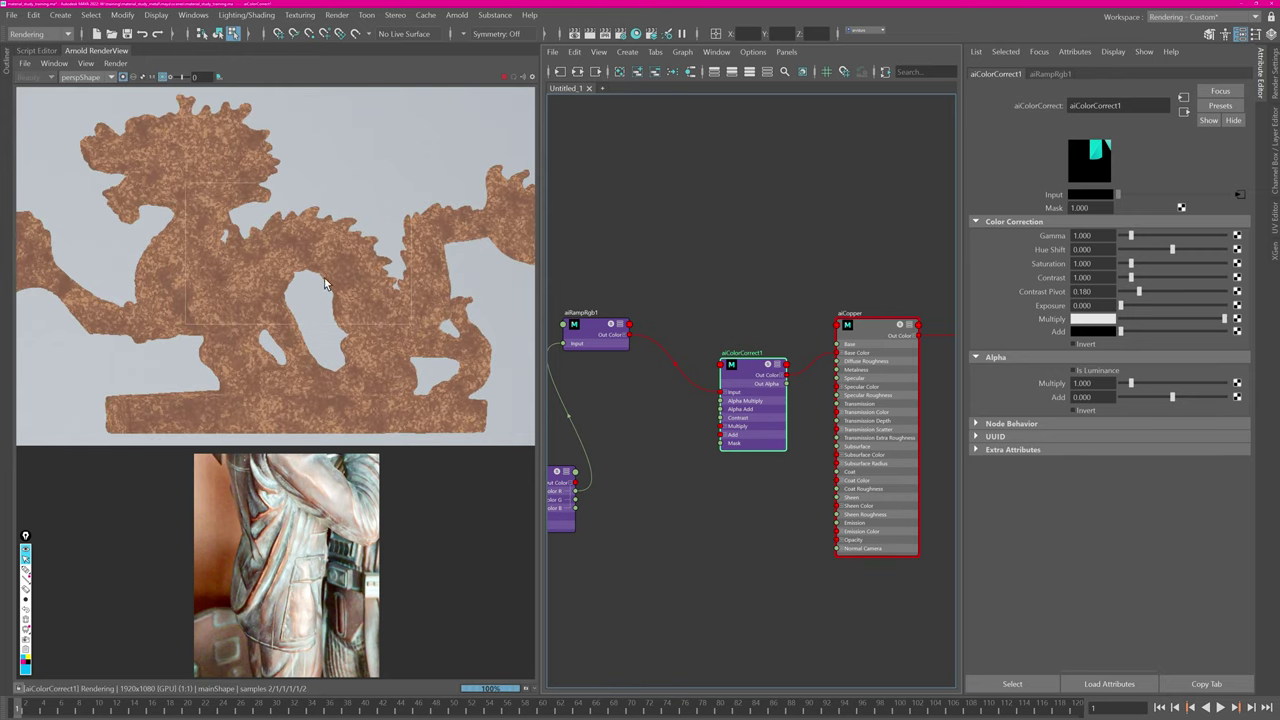
{"action": "left_click_drag", "start_coordinate": [1139, 234], "coordinate": [1144, 233]}
{"action": "key", "text": "Return"}
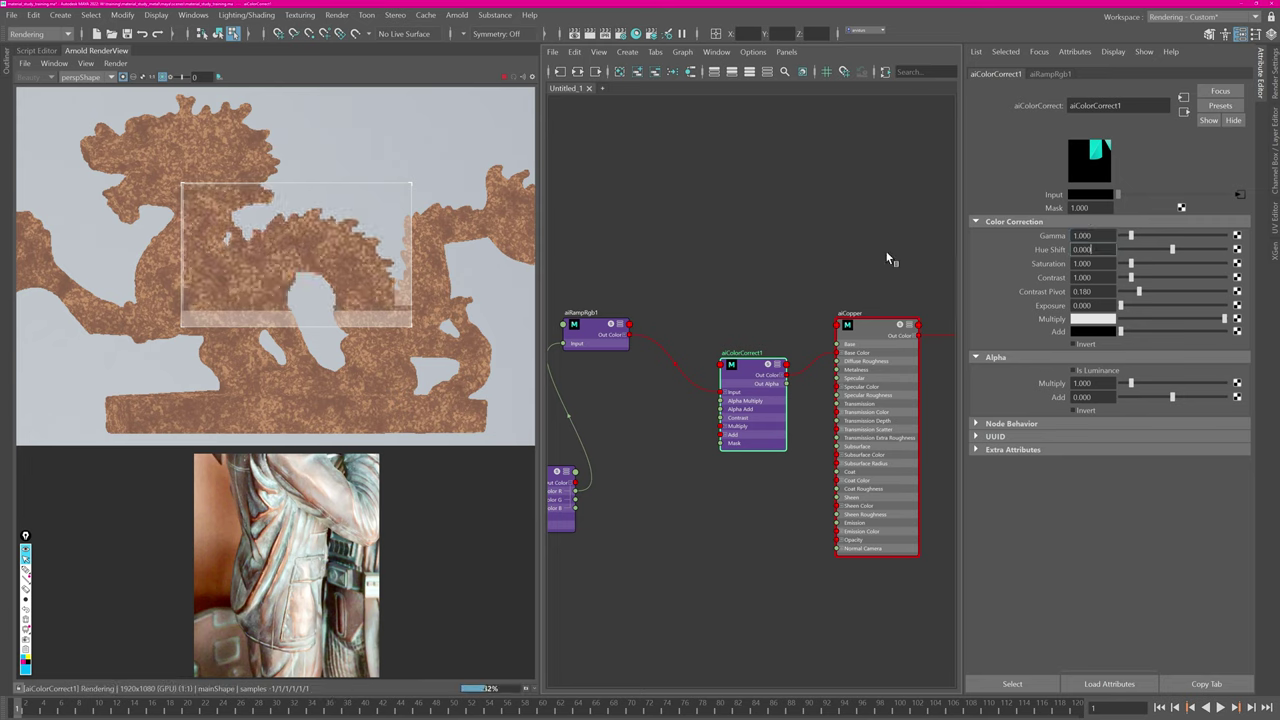
Add an aiCurvature node and place it below the aiColorCorrect1 node.
{"action": "left_click", "coordinate": [639, 262]}
{"action": "key", "text": "Tab"}
{"action": "type", "text": "aicur"}
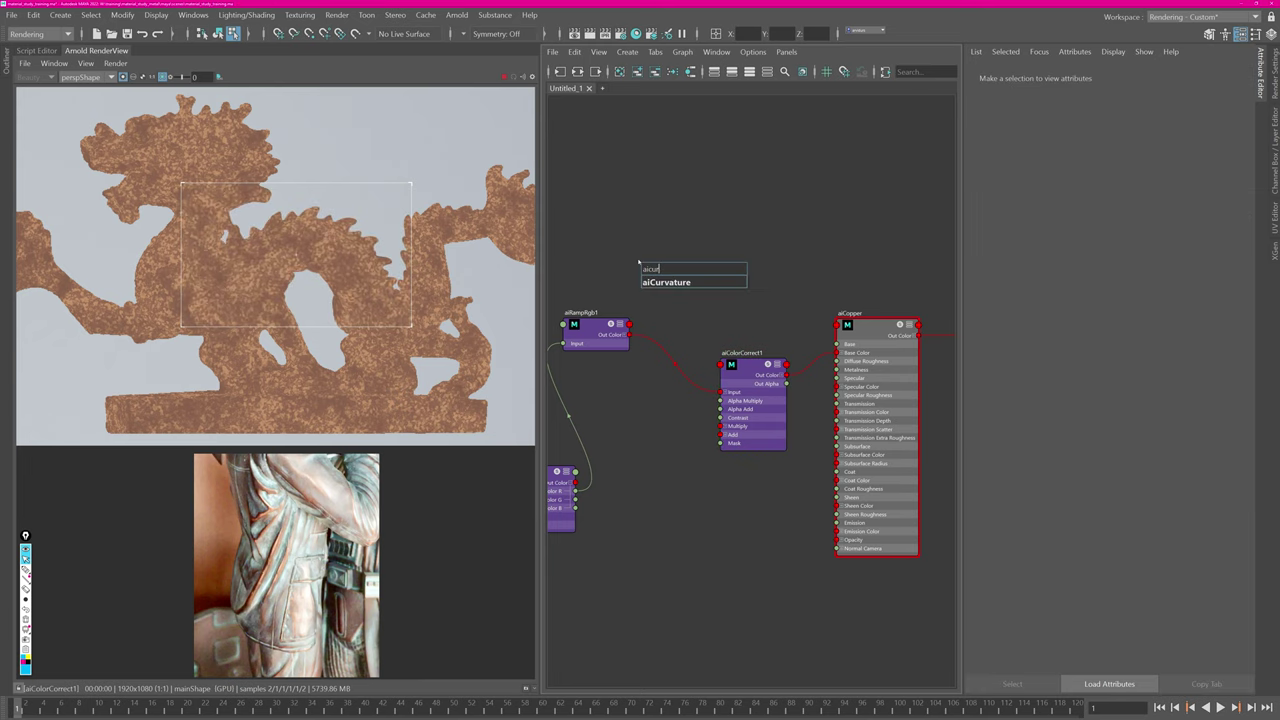
{"action": "key", "text": "Return"}
{"action": "left_click_drag", "start_coordinate": [660, 276], "coordinate": [653, 499]}
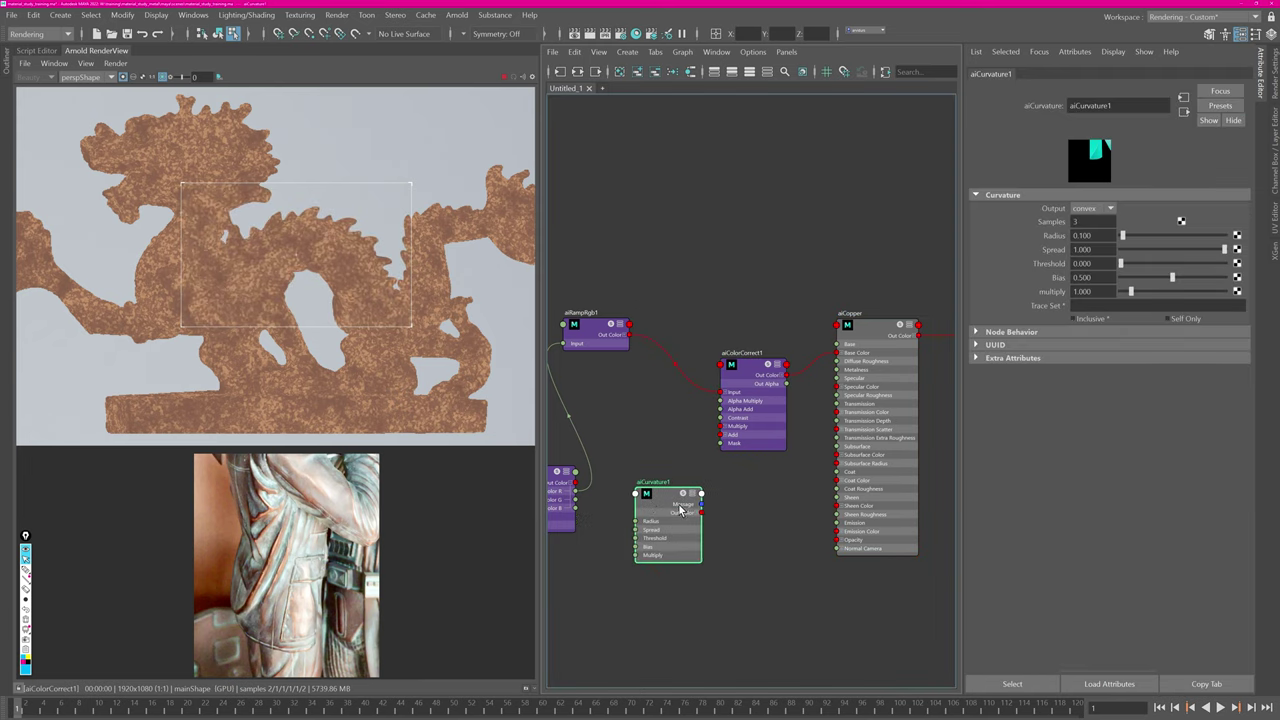
Drive aiColorCorrect1's Mask with aiCurvature1's Out Color R, set the curvature Radius to 0.290 and preview the head and body region.
{"action": "left_click", "coordinate": [750, 468]}
{"action": "scroll", "coordinate": [760, 460], "scroll_direction": "up", "scroll_amount": 5}
{"action": "left_click_drag", "start_coordinate": [668, 485], "coordinate": [668, 458]}
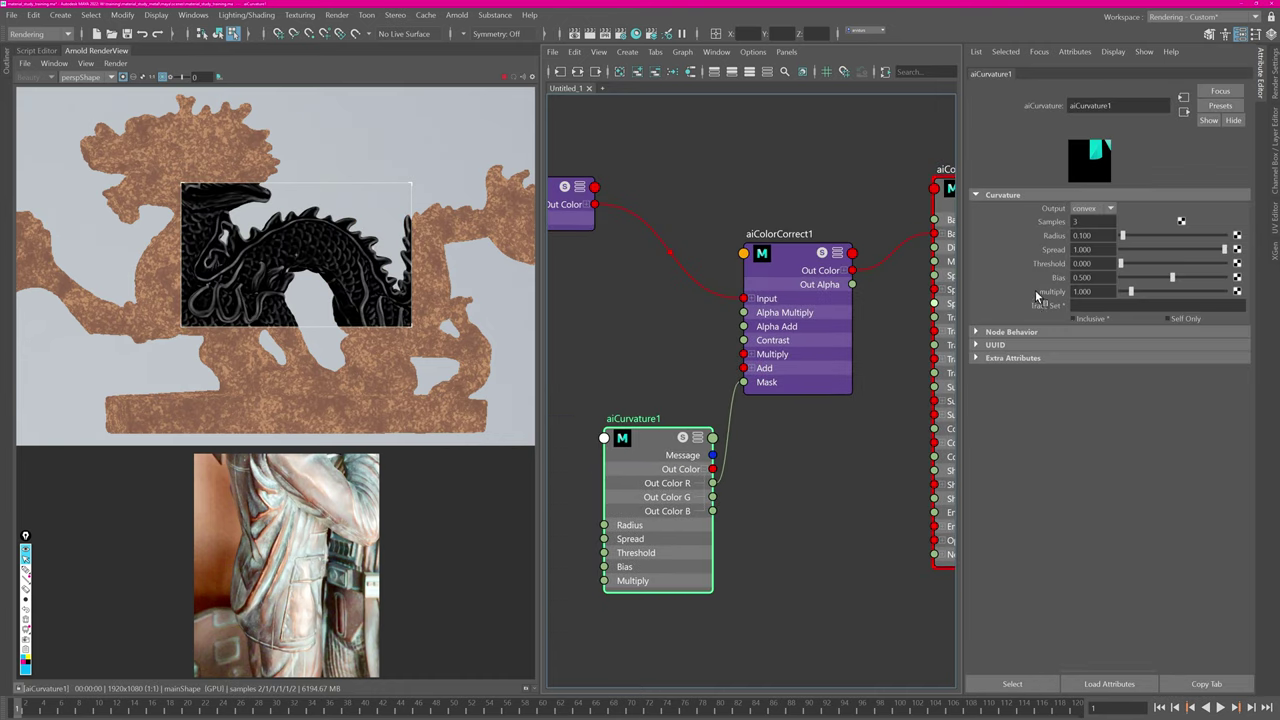
{"action": "left_click_drag", "start_coordinate": [1078, 236], "coordinate": [1097, 236], "text": "ctrl"}
{"action": "mouse_move", "coordinate": [318, 118]}
{"action": "left_mouse_down", "text": "shift"}
{"action": "mouse_move", "coordinate": [228, 126]}
{"action": "mouse_move", "coordinate": [81, 337]}
{"action": "left_mouse_up", "text": "shift"}
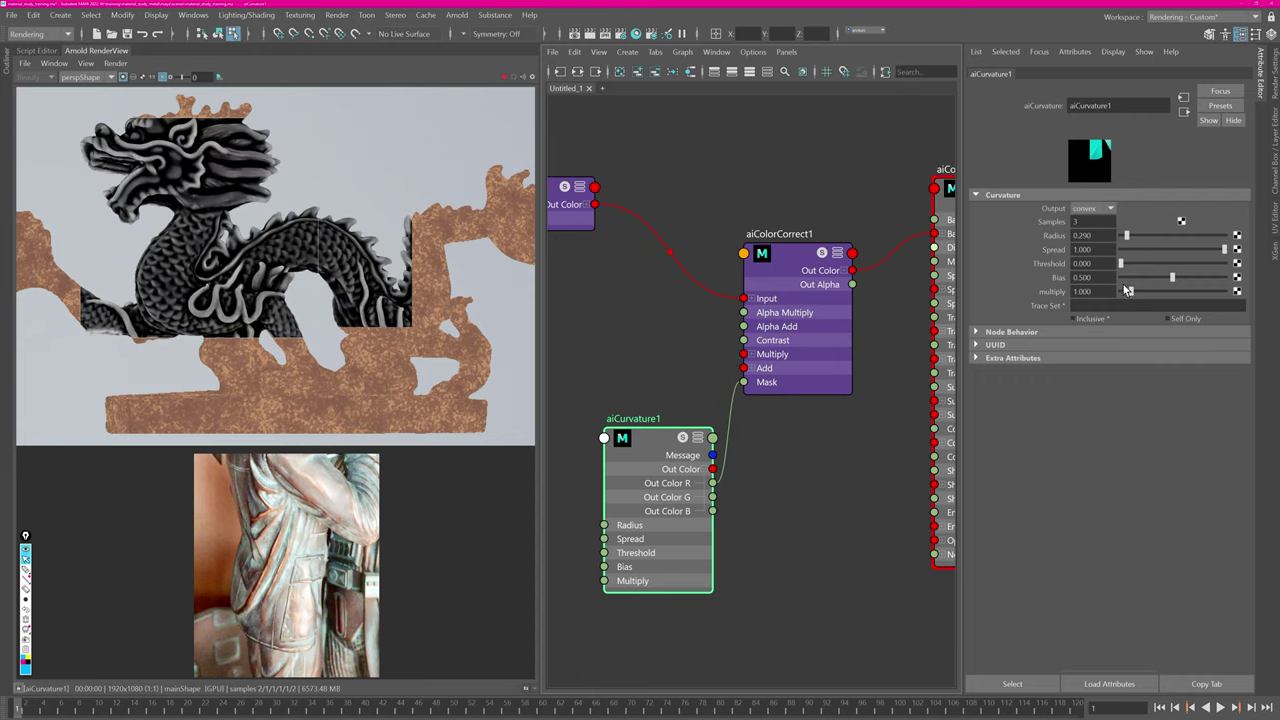
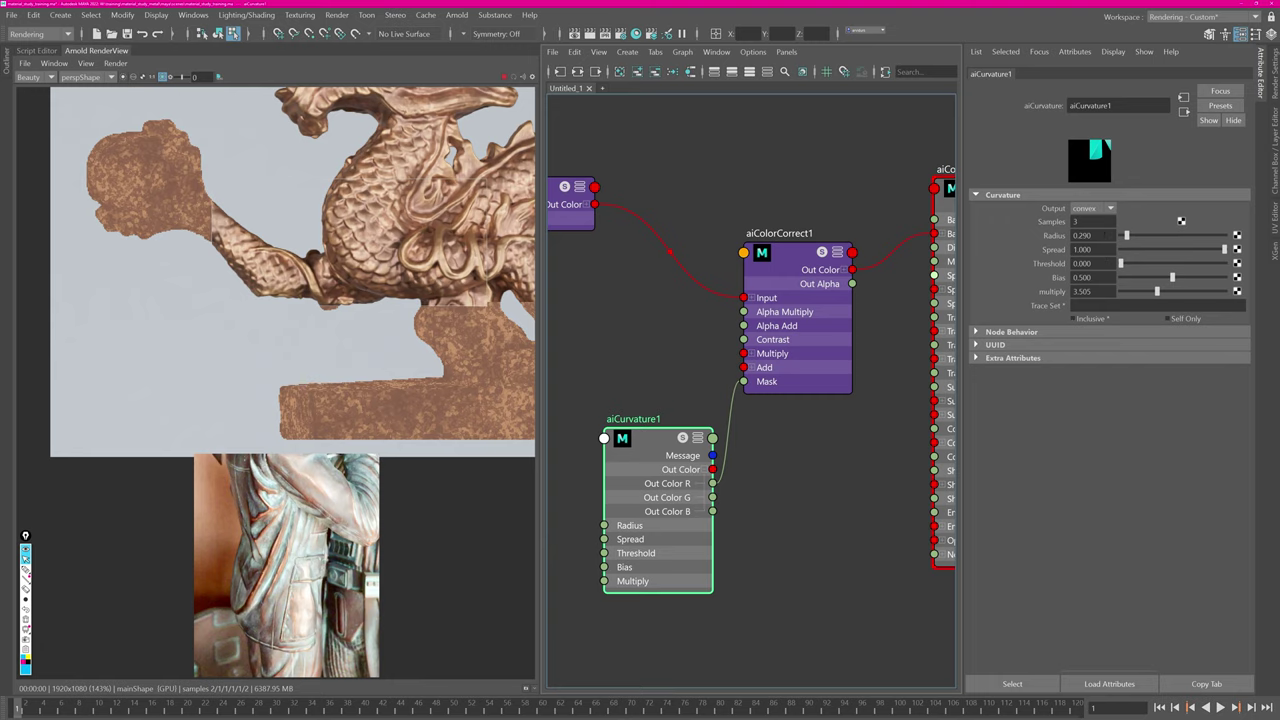
Set the aiCurvature1 Radius to 0.480 and compare the isolated curvature mask with the beauty render.
{"action": "left_click_drag", "start_coordinate": [1104, 235], "coordinate": [1110, 235], "text": "ctrl"}
{"action": "left_click", "coordinate": [636, 456]}
{"action": "left_click_drag", "start_coordinate": [310, 212], "coordinate": [294, 213]}
{"action": "key", "text": "i"}
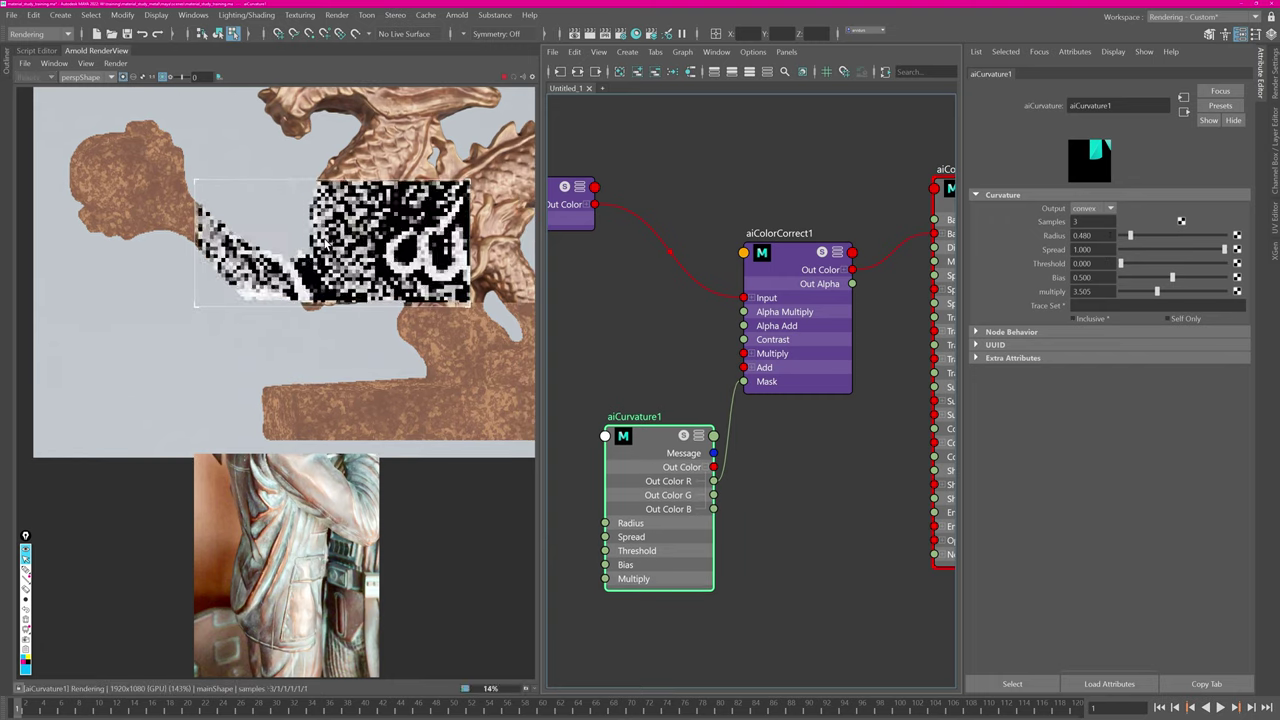
{"action": "key", "text": "i"}
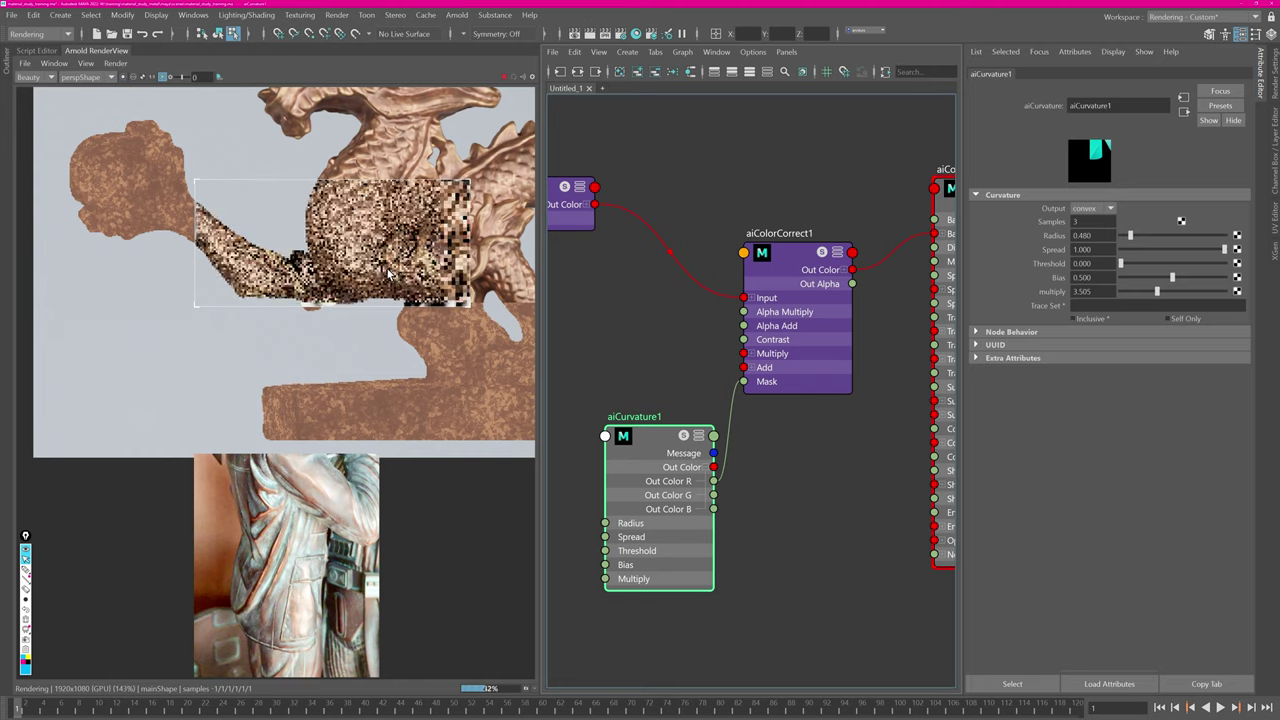
{"action": "middle_click_drag", "start_coordinate": [467, 213], "coordinate": [378, 338], "text": "alt"}
{"action": "right_click_drag", "start_coordinate": [378, 338], "coordinate": [270, 313], "text": "alt"}
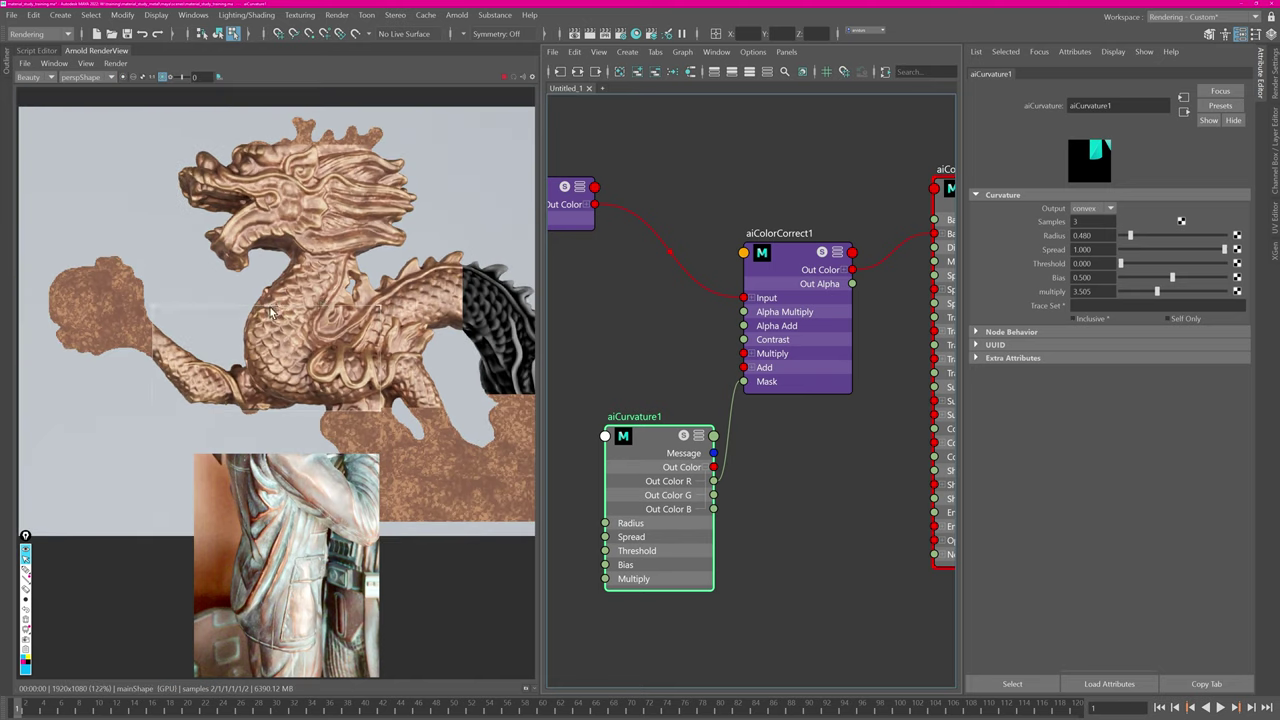
Shift aiCopper and mainSG farther from aiColorCorrect1 to free space for another correction.
{"action": "scroll", "coordinate": [740, 383], "scroll_direction": "down", "scroll_amount": 3}
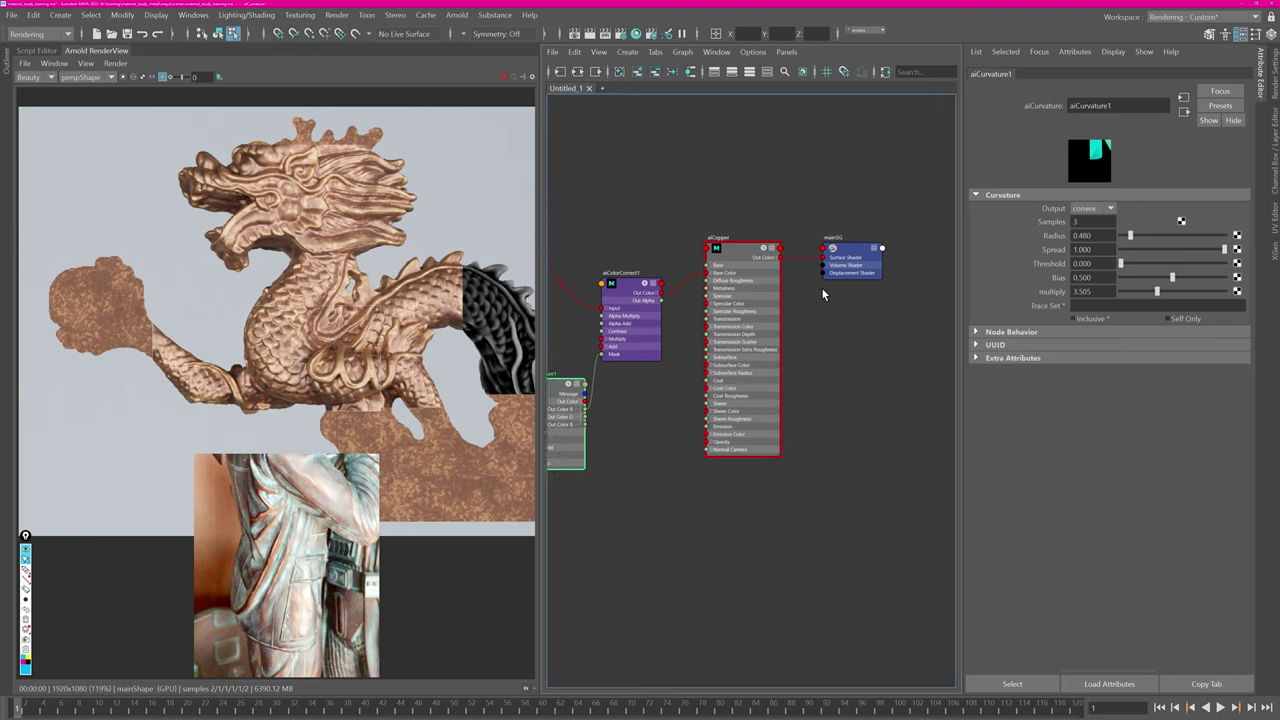
{"action": "left_click_drag", "start_coordinate": [887, 291], "coordinate": [890, 298]}
{"action": "left_click_drag", "start_coordinate": [740, 256], "coordinate": [881, 272]}
{"action": "left_click", "coordinate": [656, 424]}
{"action": "middle_click_drag", "start_coordinate": [683, 423], "coordinate": [773, 379], "text": "alt"}
{"action": "scroll", "coordinate": [773, 379], "scroll_direction": "up", "scroll_amount": 1}
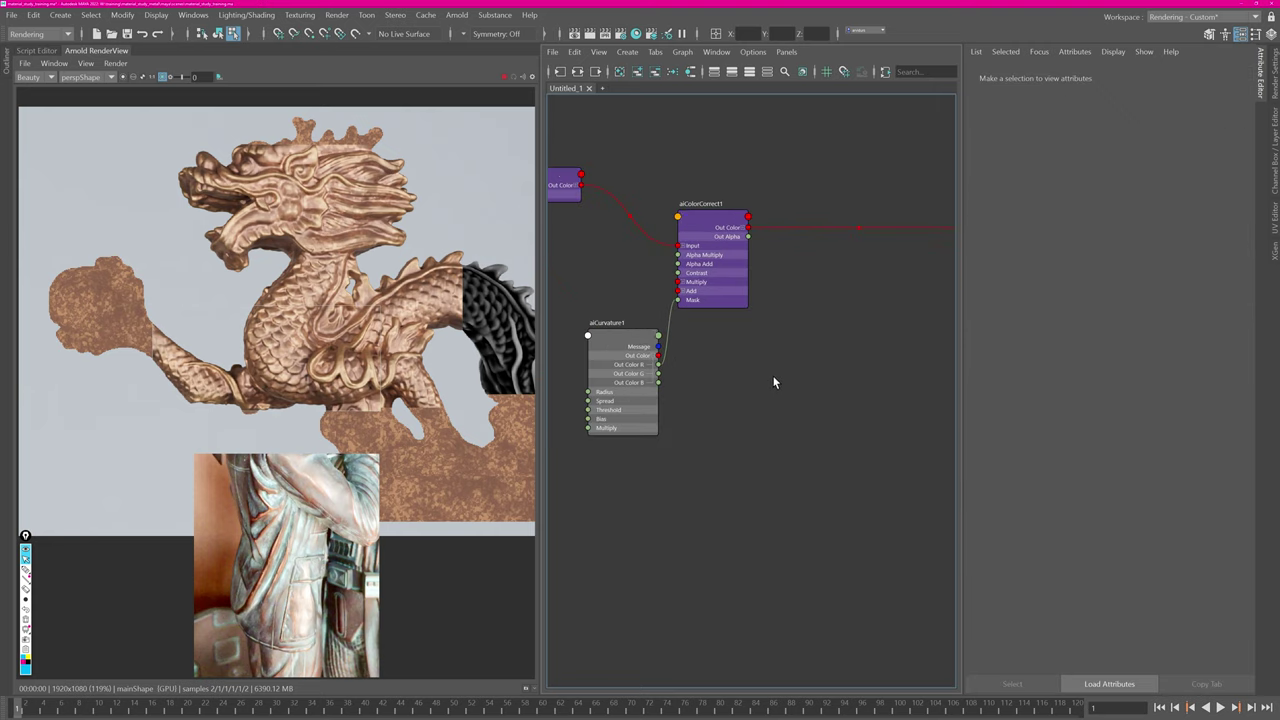
Duplicate aiCurvature1, place the copy between aiColorCorrect1 and aiCopper, and set its Output to concave.
{"action": "left_click", "coordinate": [609, 343]}
{"action": "key", "text": "ctrl+d"}
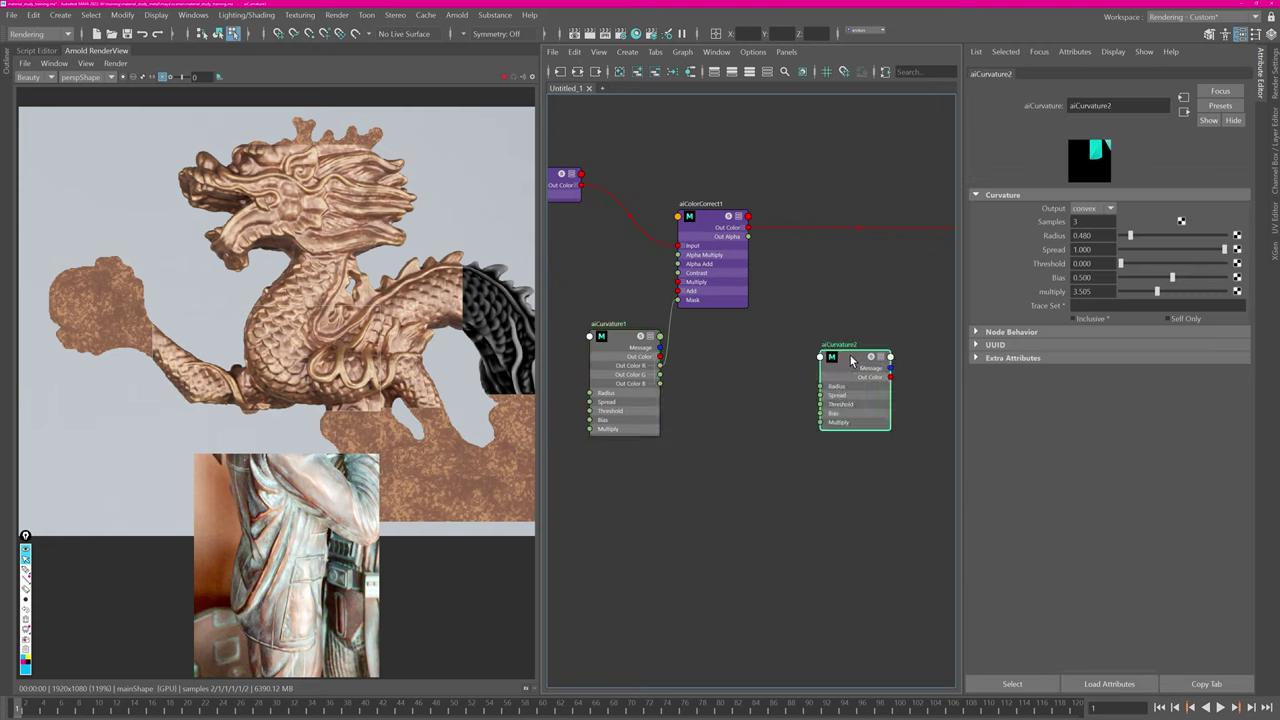
{"action": "left_click_drag", "start_coordinate": [851, 361], "coordinate": [774, 380]}
{"action": "middle_click_drag", "start_coordinate": [832, 331], "coordinate": [774, 353], "text": "alt"}
{"action": "left_click", "coordinate": [1092, 208]}
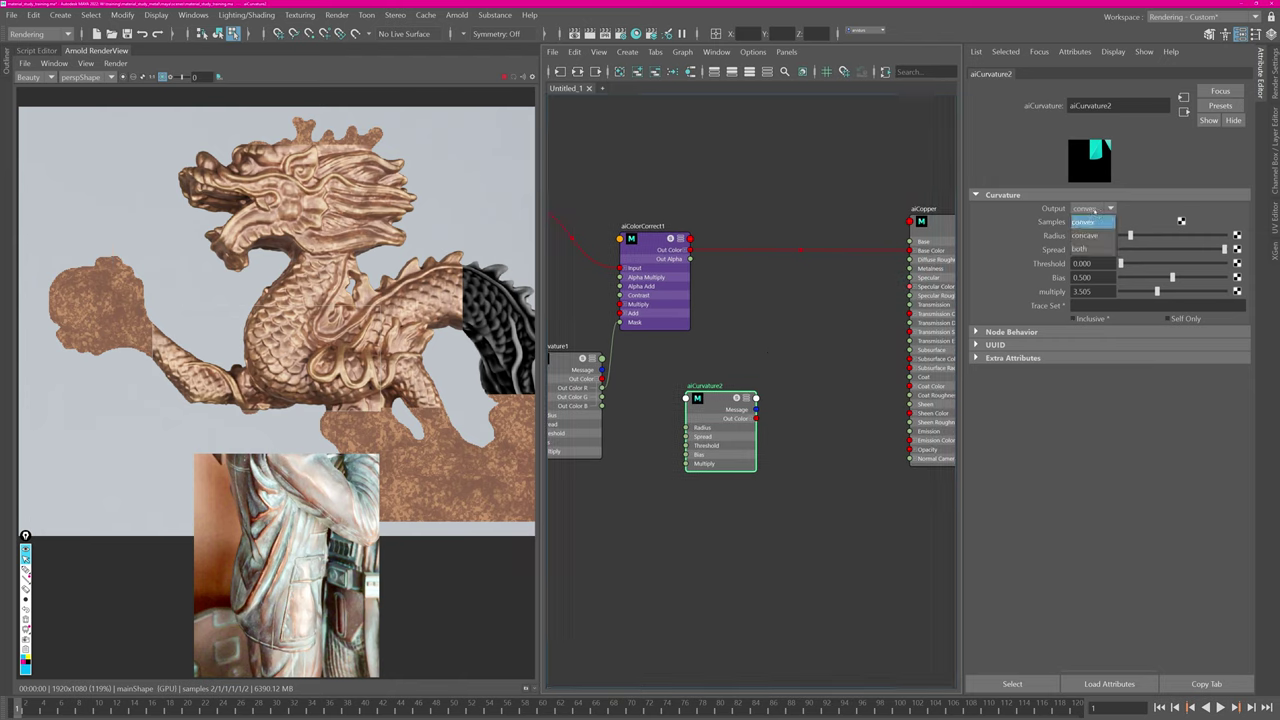
{"action": "left_click", "coordinate": [1097, 222]}
{"action": "left_click", "coordinate": [784, 337]}
Add a second aiColorCorrect node above aiCurvature2.
{"action": "middle_click_drag", "start_coordinate": [784, 337], "coordinate": [744, 349], "text": "alt"}
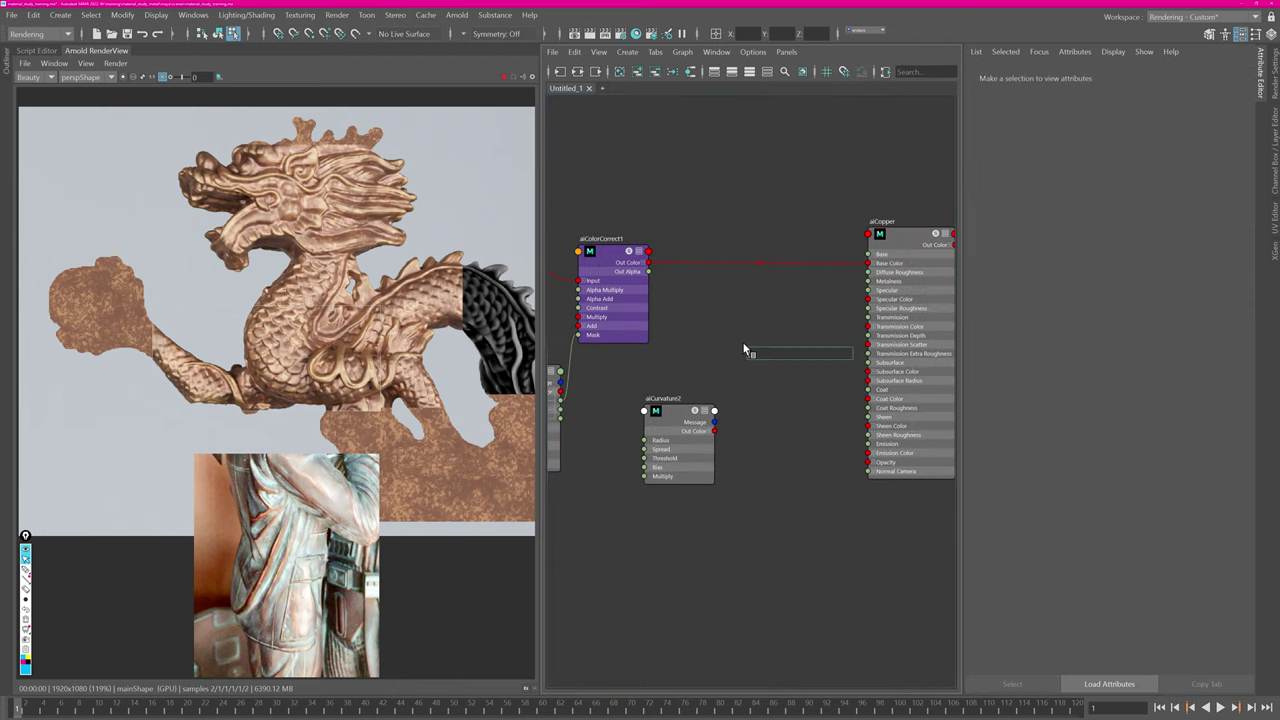
{"action": "type", "text": "aicolo"}
{"action": "key", "text": "Down"}
{"action": "key", "text": "Down"}
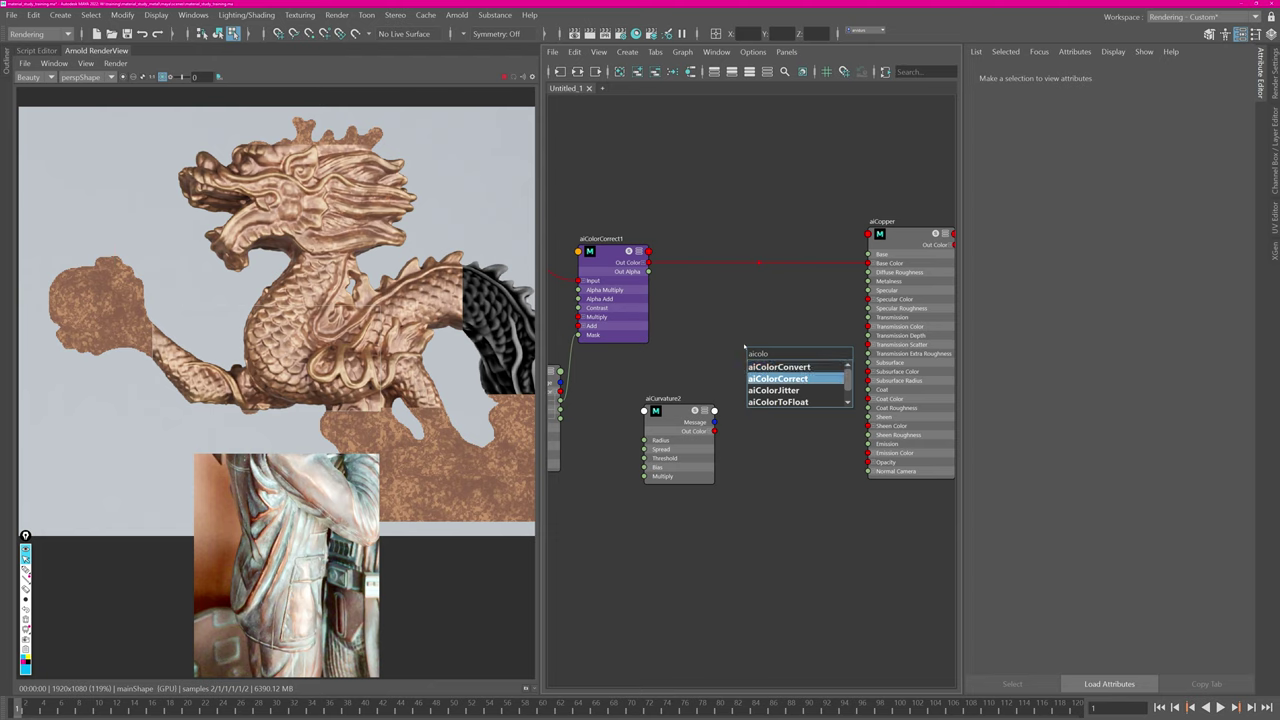
{"action": "key", "text": "Return"}
Wire aiColorCorrect2 between aiColorCorrect1's Out Color and aiCopper's Base Color, and align it with its neighbours.
{"action": "left_click", "coordinate": [647, 263]}
{"action": "left_click_drag", "start_coordinate": [649, 265], "coordinate": [745, 305]}
{"action": "left_click_drag", "start_coordinate": [827, 298], "coordinate": [868, 264]}
{"action": "left_click_drag", "start_coordinate": [744, 302], "coordinate": [768, 261]}
Drive aiColorCorrect2's Mask with aiCurvature2's Out Color R and set its Gamma to 0.129.
{"action": "right_click_drag", "start_coordinate": [744, 391], "coordinate": [756, 388], "text": "alt"}
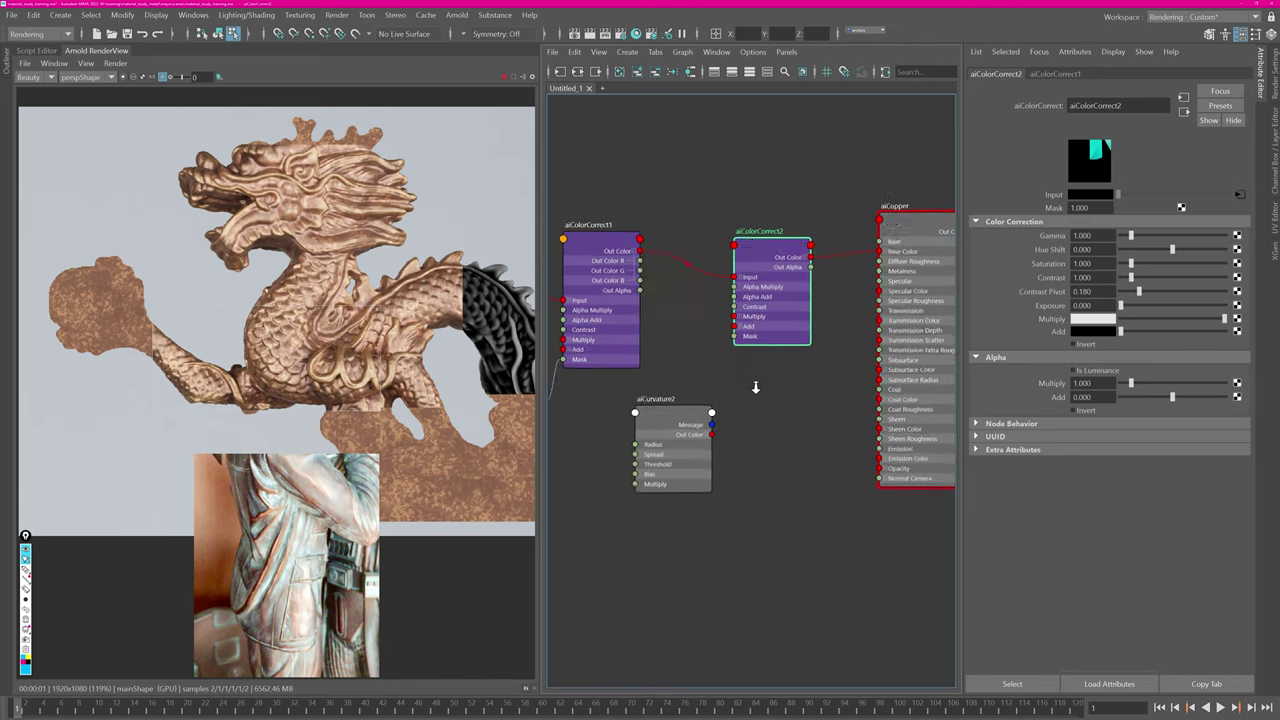
{"action": "left_click", "coordinate": [711, 434]}
{"action": "left_click_drag", "start_coordinate": [710, 446], "coordinate": [735, 334]}
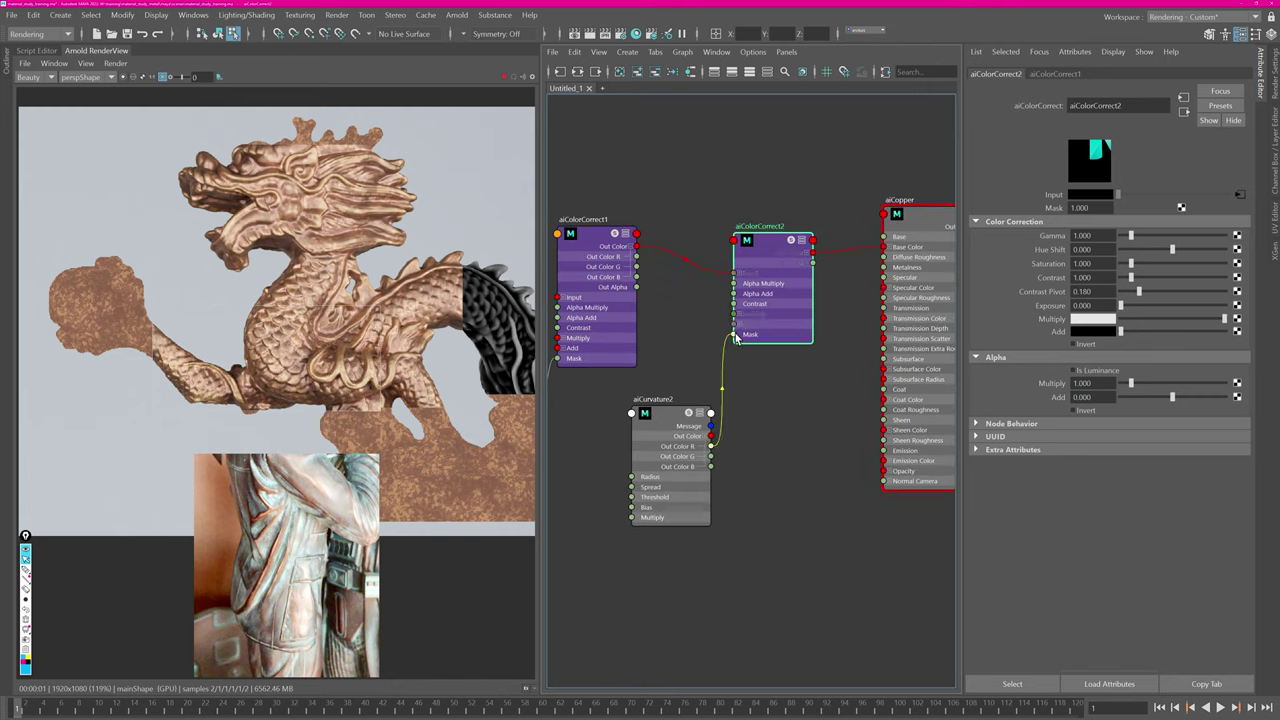
{"action": "left_click", "coordinate": [772, 258]}
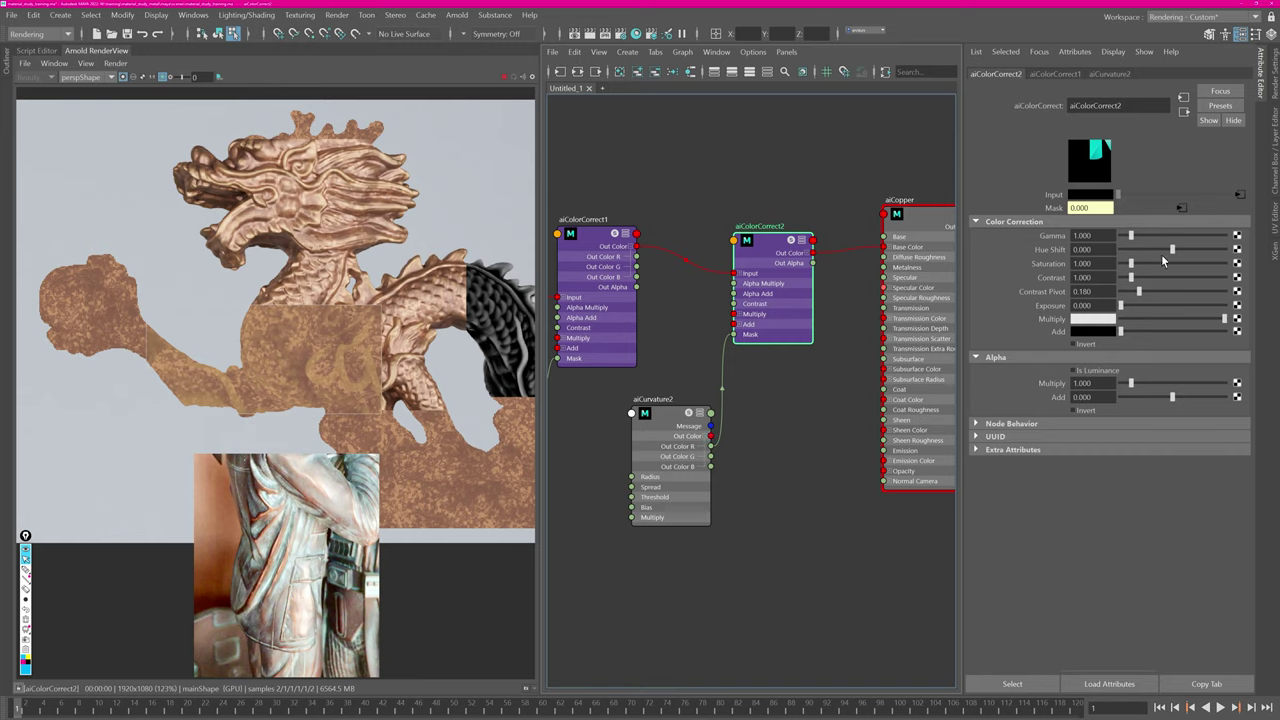
{"action": "left_click_drag", "start_coordinate": [1131, 238], "coordinate": [1122, 237]}
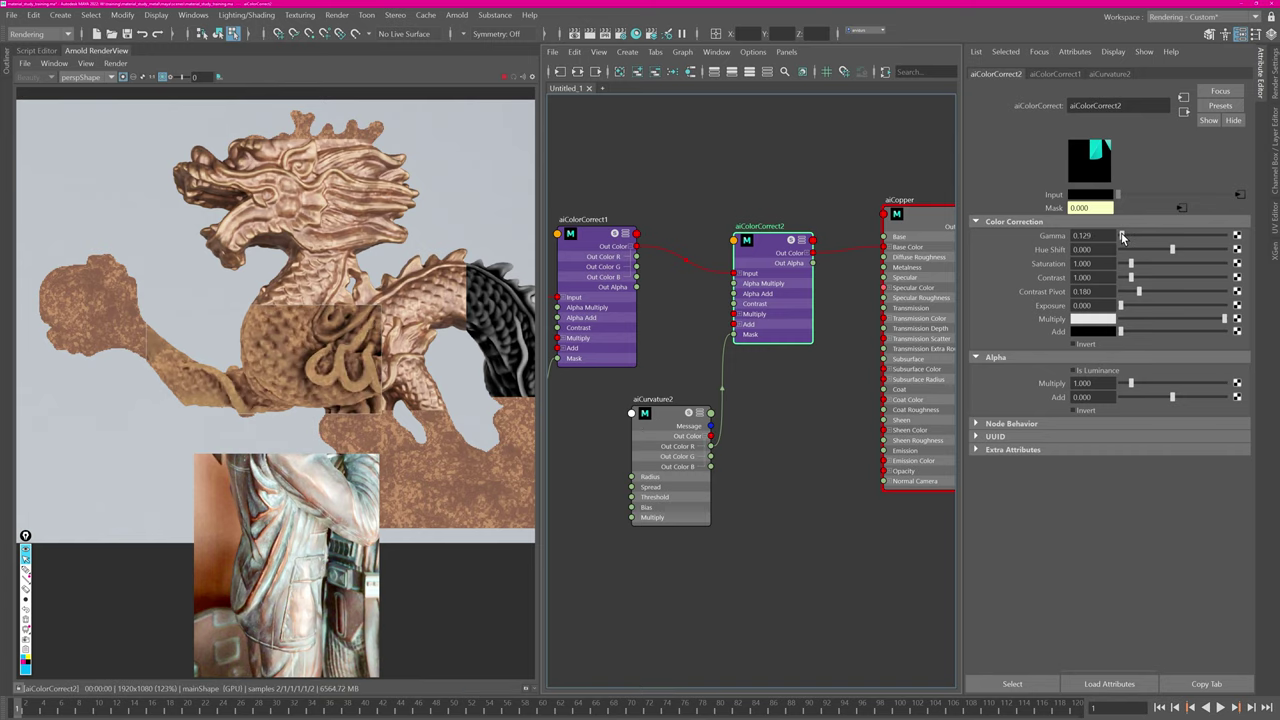
Brighten aiColorCorrect2's Add colour from black to a very dark olive at hue 47.368 and saturation 0.713, and check it across the statue render.
{"action": "left_click_drag", "start_coordinate": [410, 257], "coordinate": [229, 414], "text": "shift"}
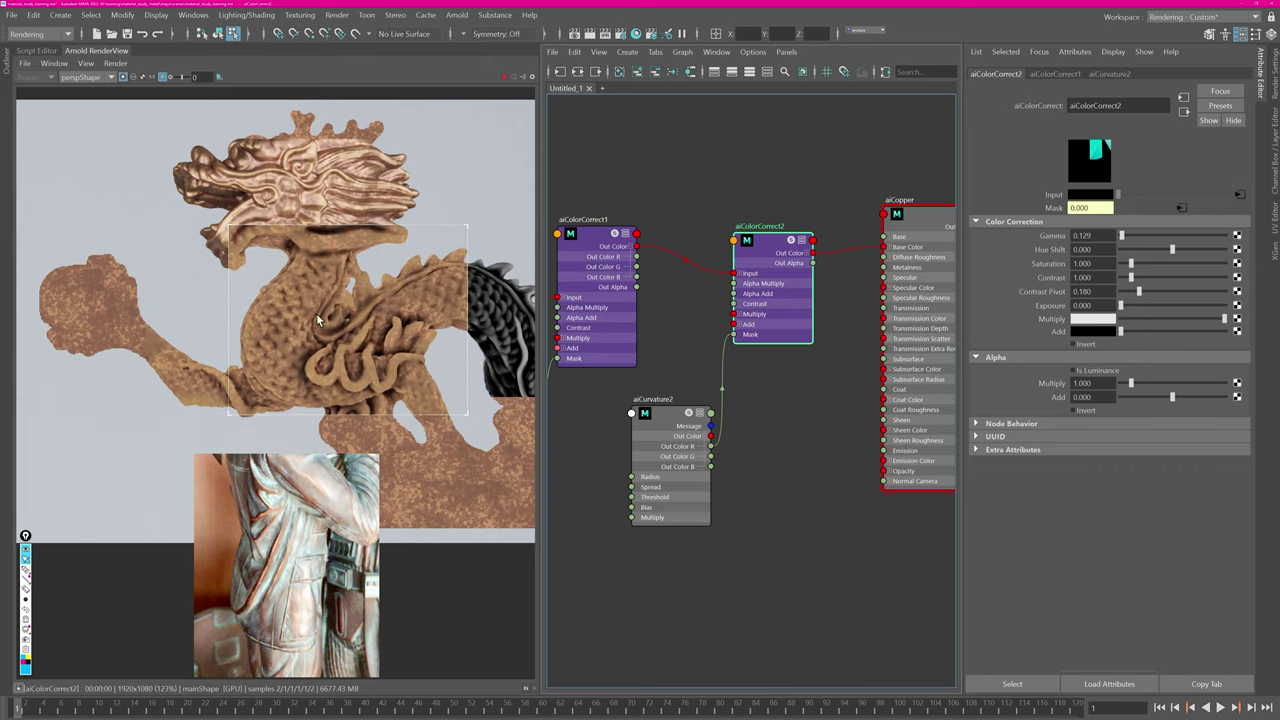
{"action": "left_click", "coordinate": [1093, 331]}
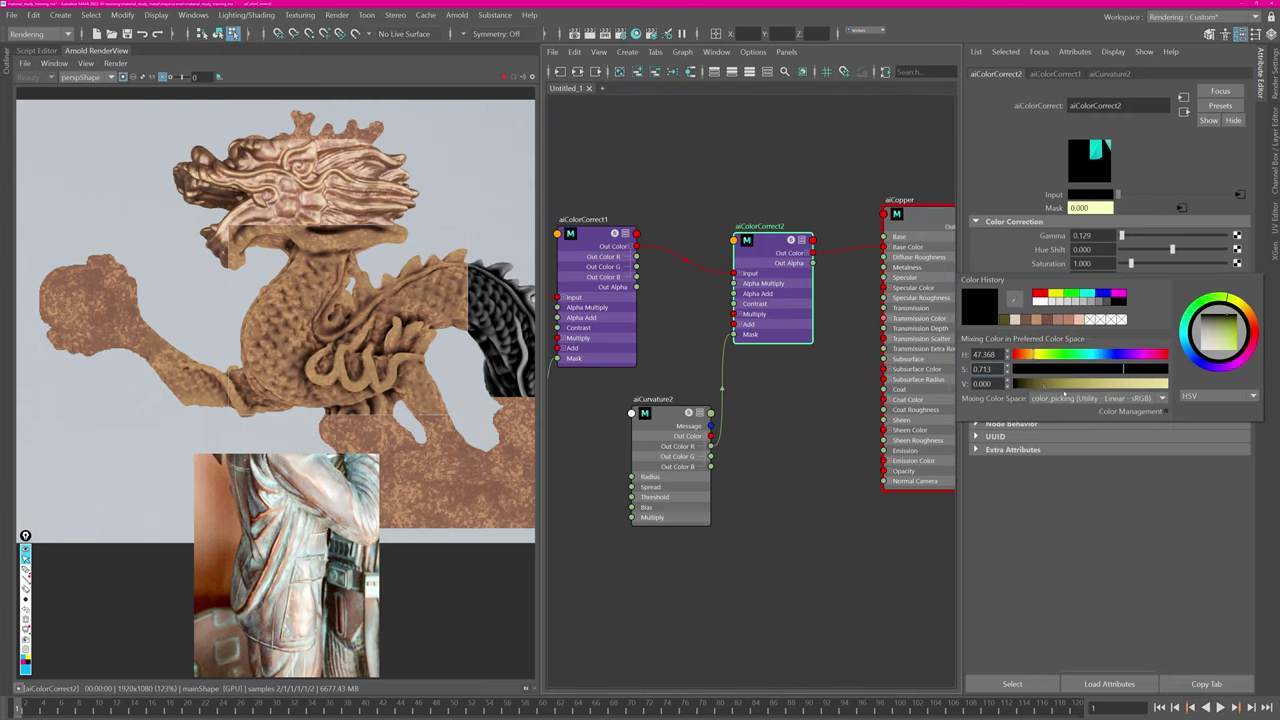
{"action": "mouse_move", "coordinate": [1020, 383]}
{"action": "left_mouse_down"}
{"action": "mouse_move", "coordinate": [1050, 383]}
{"action": "mouse_move", "coordinate": [1031, 384]}
{"action": "left_mouse_up"}
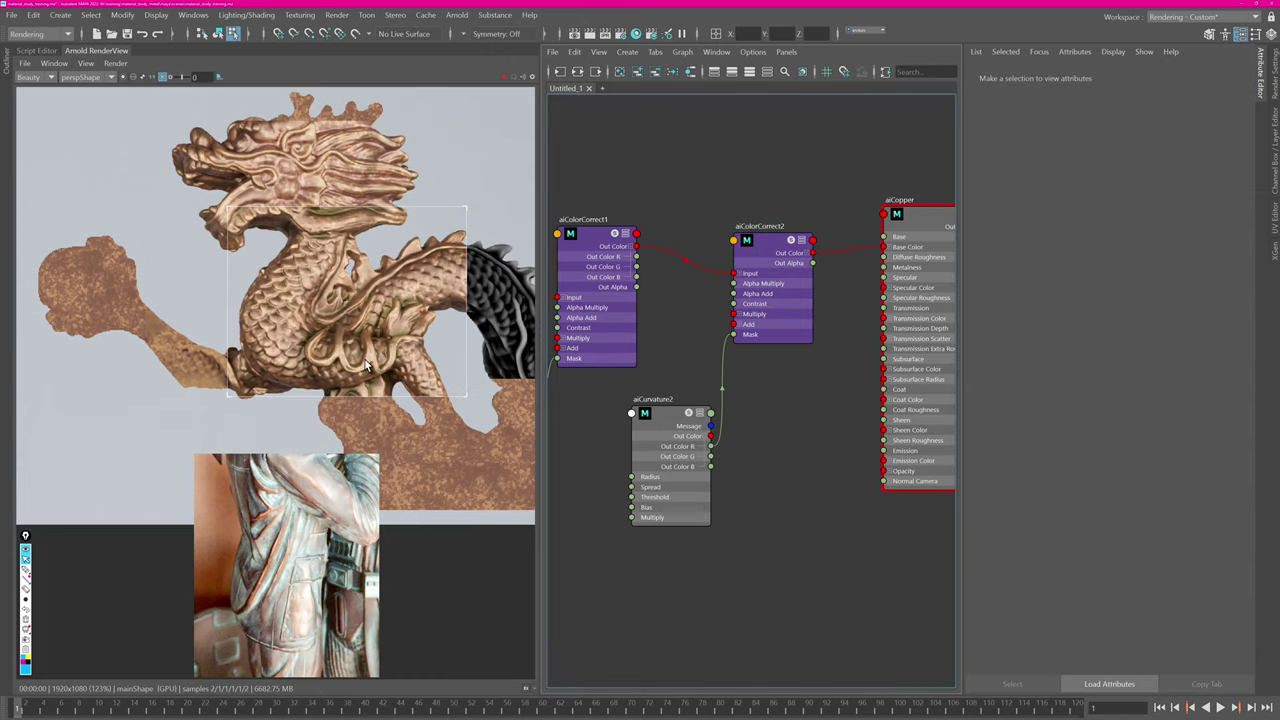
{"action": "middle_click_drag", "start_coordinate": [256, 357], "coordinate": [340, 311]}
{"action": "left_click_drag", "start_coordinate": [205, 242], "coordinate": [374, 373]}
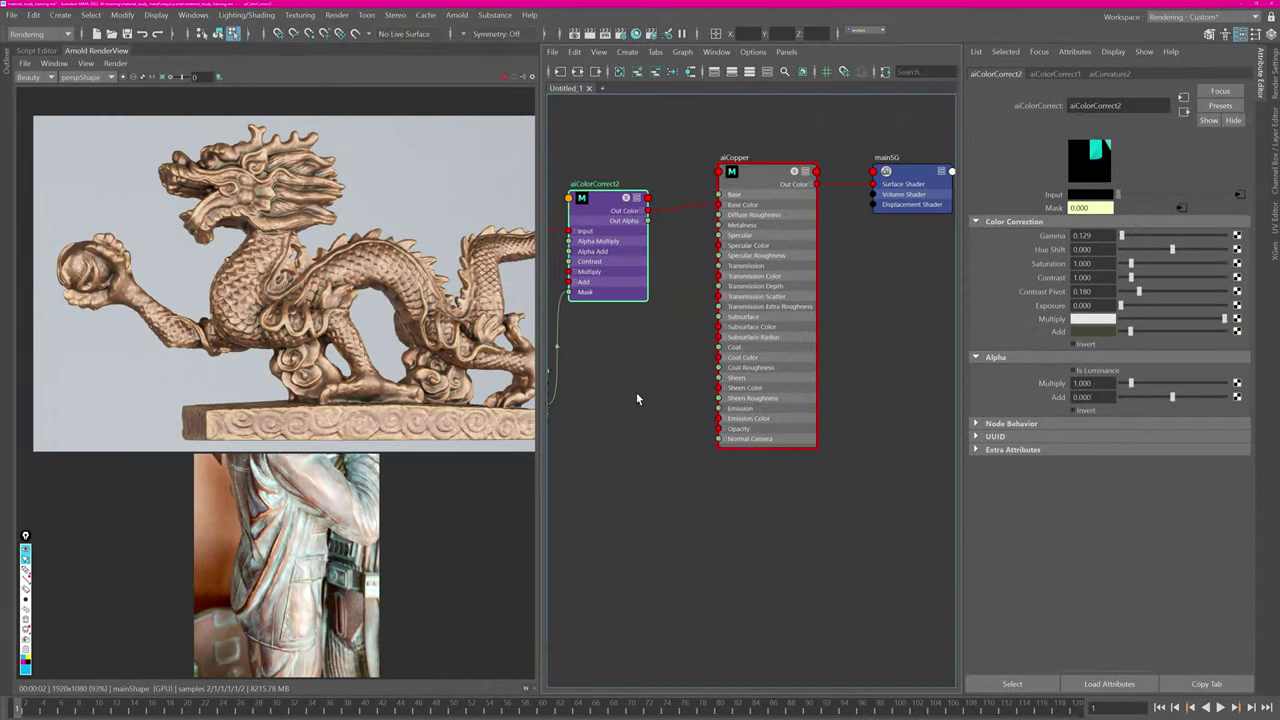
Move aiCopper further from aiColorCorrect2 and create an aiNoise node in the free space before it.
{"action": "middle_click_drag", "start_coordinate": [634, 394], "coordinate": [554, 394], "text": "alt"}
{"action": "left_click_drag", "start_coordinate": [655, 145], "coordinate": [855, 242]}
{"action": "left_click_drag", "start_coordinate": [693, 226], "coordinate": [847, 346]}
{"action": "middle_click_drag", "start_coordinate": [722, 403], "coordinate": [799, 269], "text": "alt"}
{"action": "left_click", "coordinate": [693, 389]}
{"action": "key", "text": "Tab"}
{"action": "type", "text": "aiNoise"}
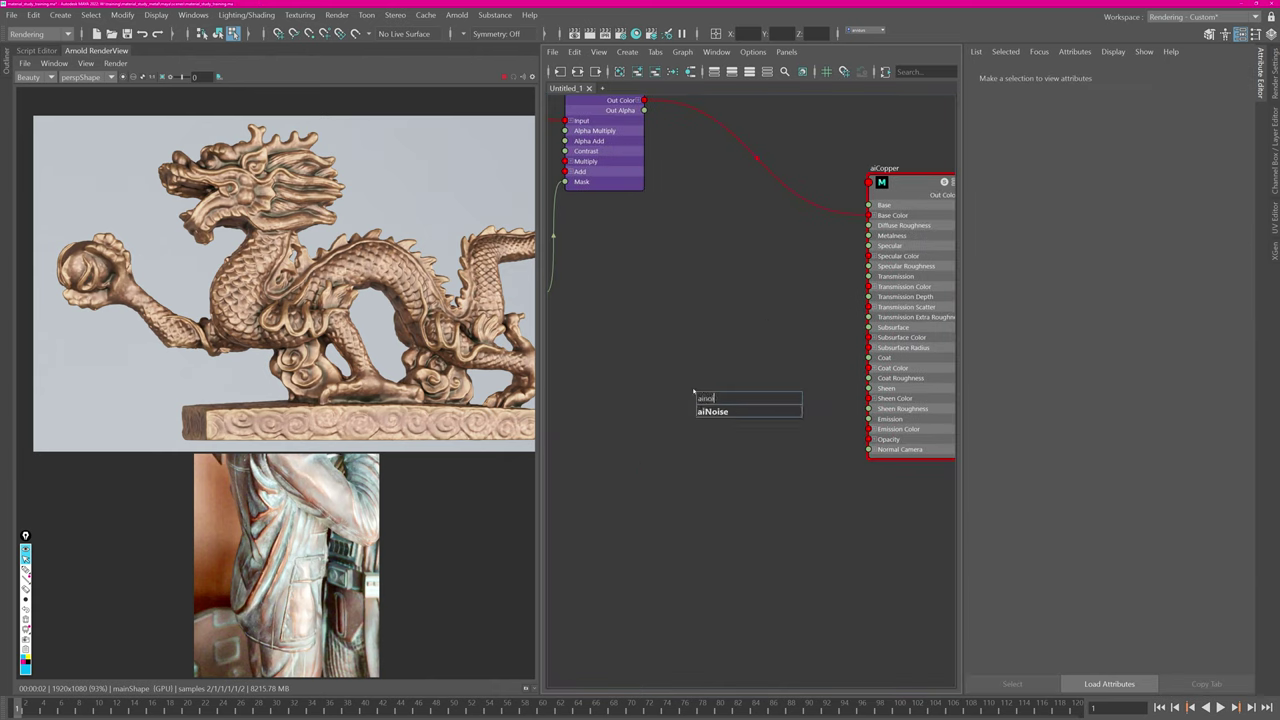
{"action": "key", "text": "Return"}
{"action": "left_click_drag", "start_coordinate": [725, 404], "coordinate": [679, 366]}
Connect aiNoise2's Out Color R to aiCopper's Specular Roughness and inspect the effect on the dragon.
{"action": "left_click", "coordinate": [725, 378]}
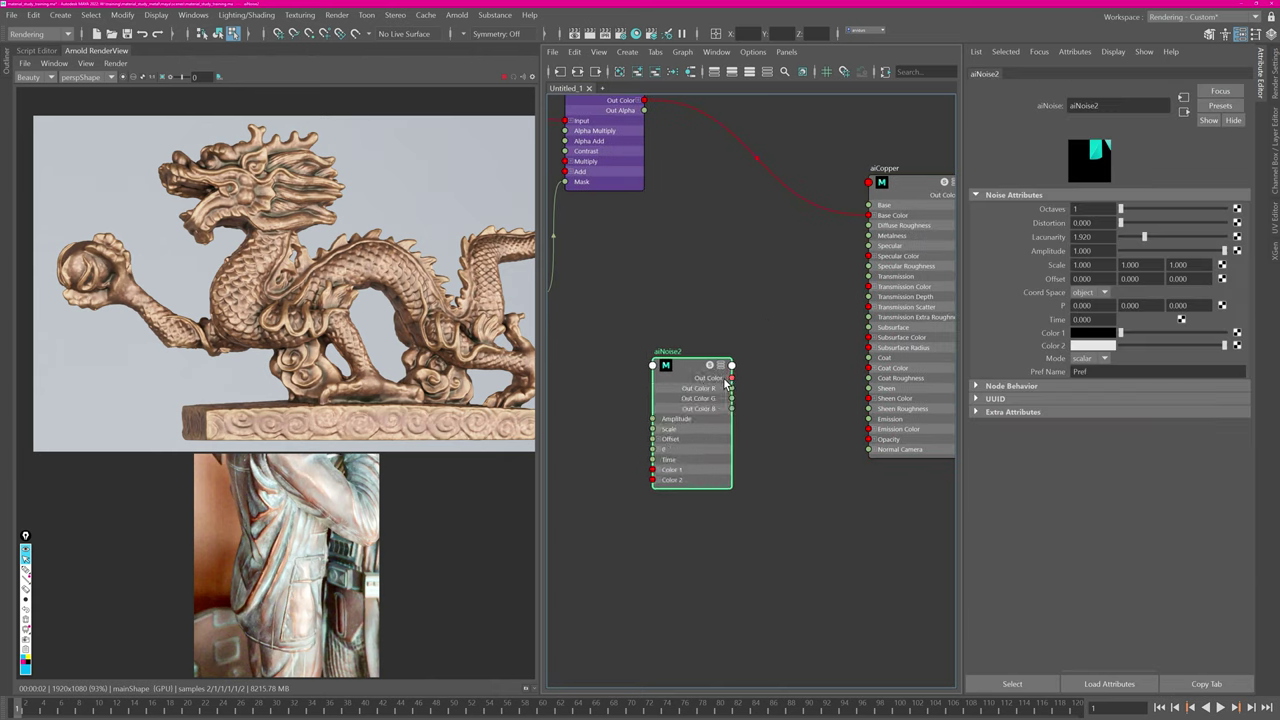
{"action": "left_click", "coordinate": [736, 387]}
{"action": "left_click_drag", "start_coordinate": [853, 302], "coordinate": [868, 266]}
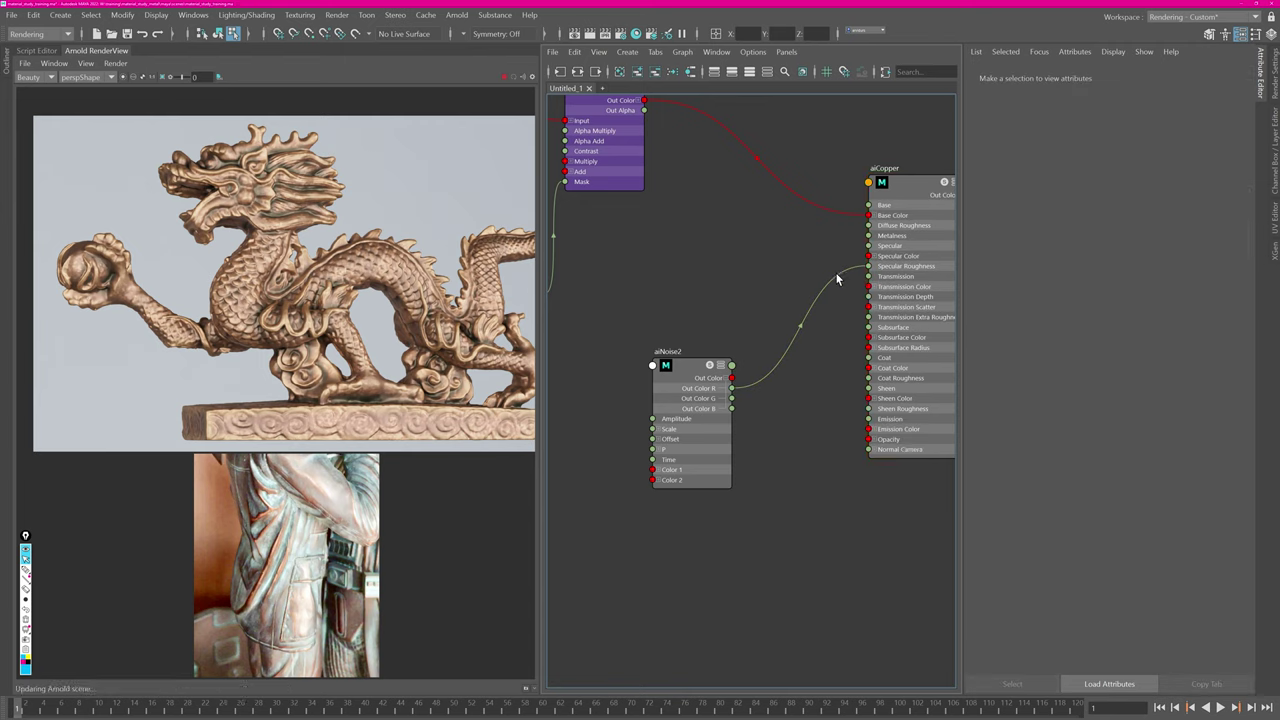
{"action": "left_click", "coordinate": [684, 377]}
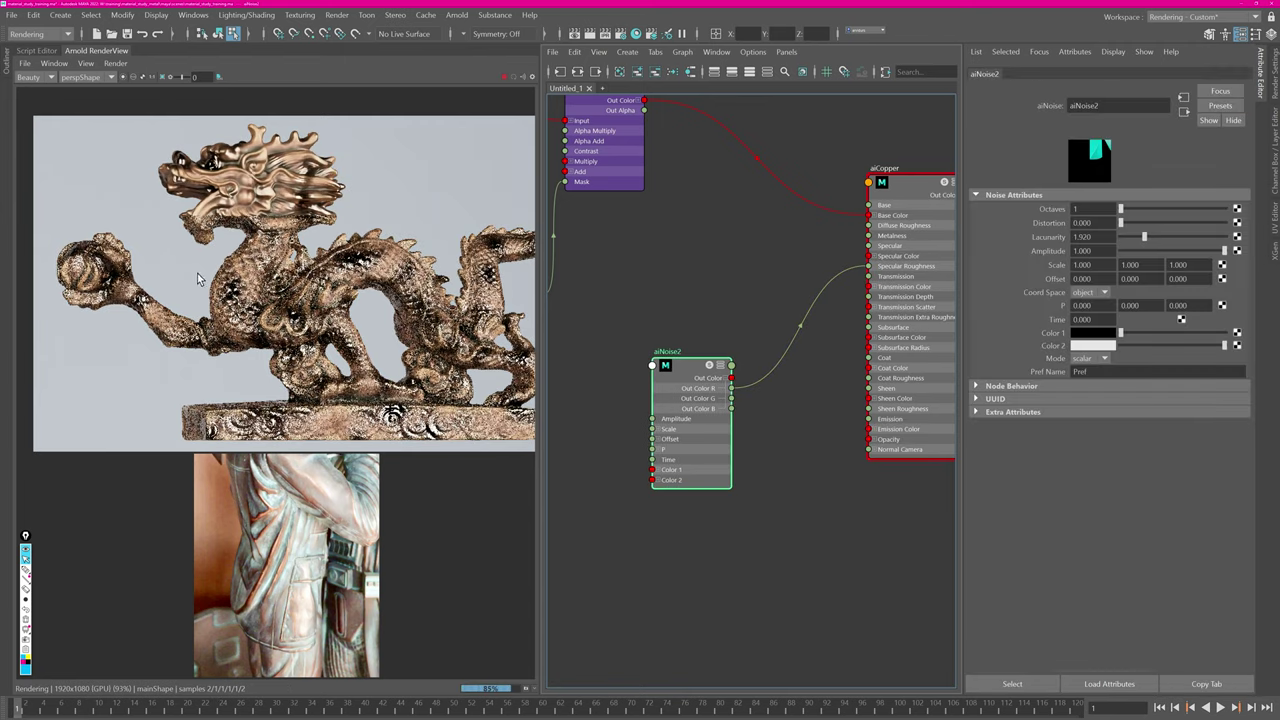
{"action": "middle_click_drag", "start_coordinate": [359, 276], "coordinate": [392, 249]}
{"action": "scroll", "coordinate": [300, 215], "scroll_direction": "up", "scroll_amount": 1}
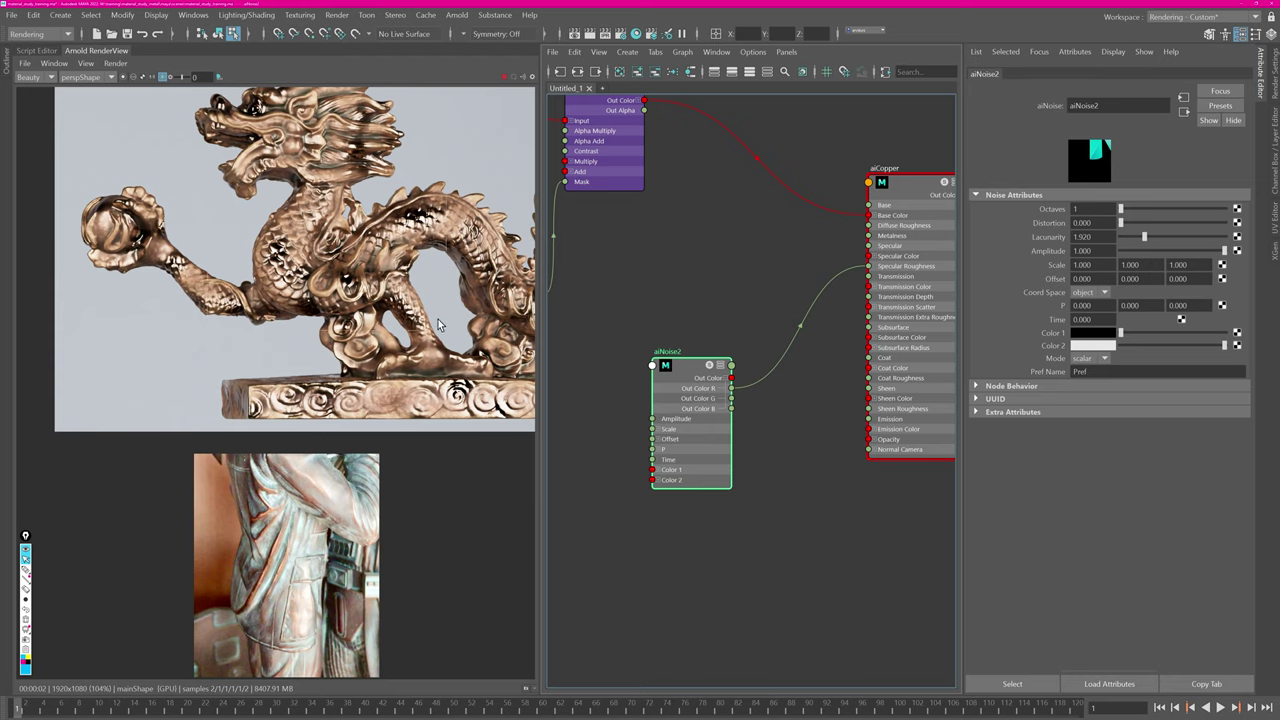
Set aiNoise2's Color 1 to a mid grey and darken its Color 2 slightly to a light grey.
{"action": "left_click_drag", "start_coordinate": [674, 376], "coordinate": [672, 375]}
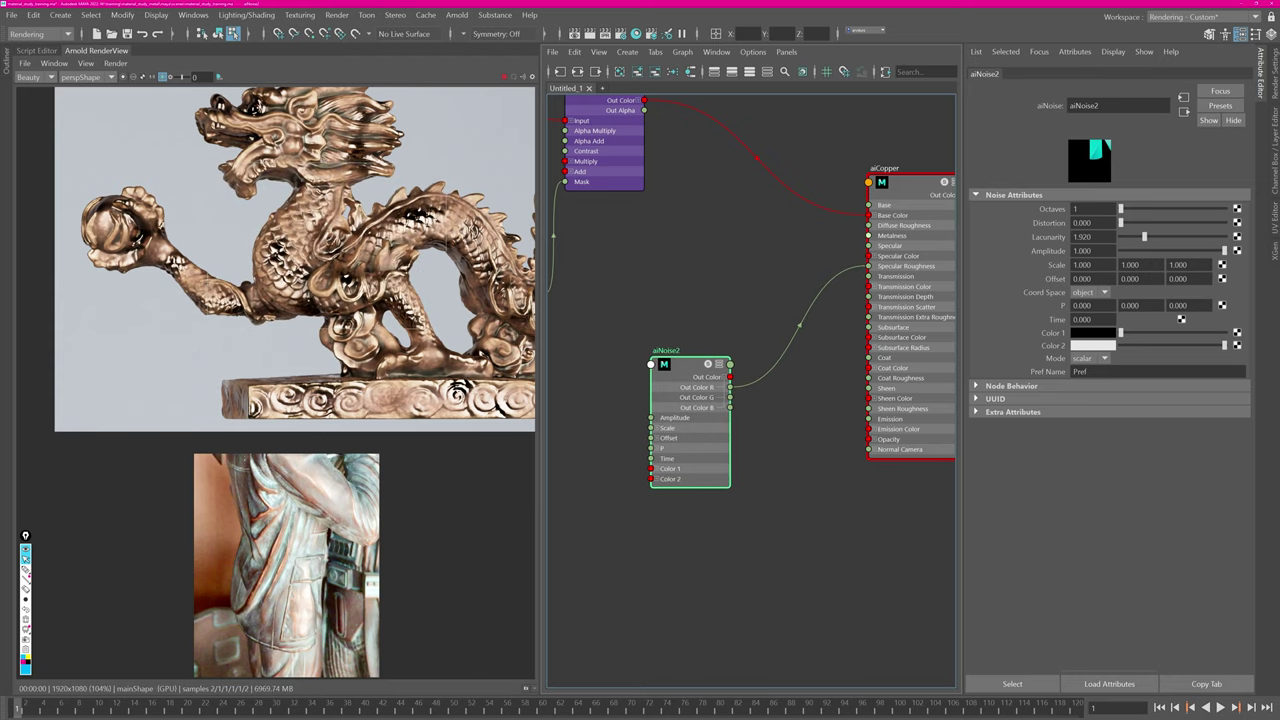
{"action": "left_click_drag", "start_coordinate": [1122, 337], "coordinate": [1156, 340]}
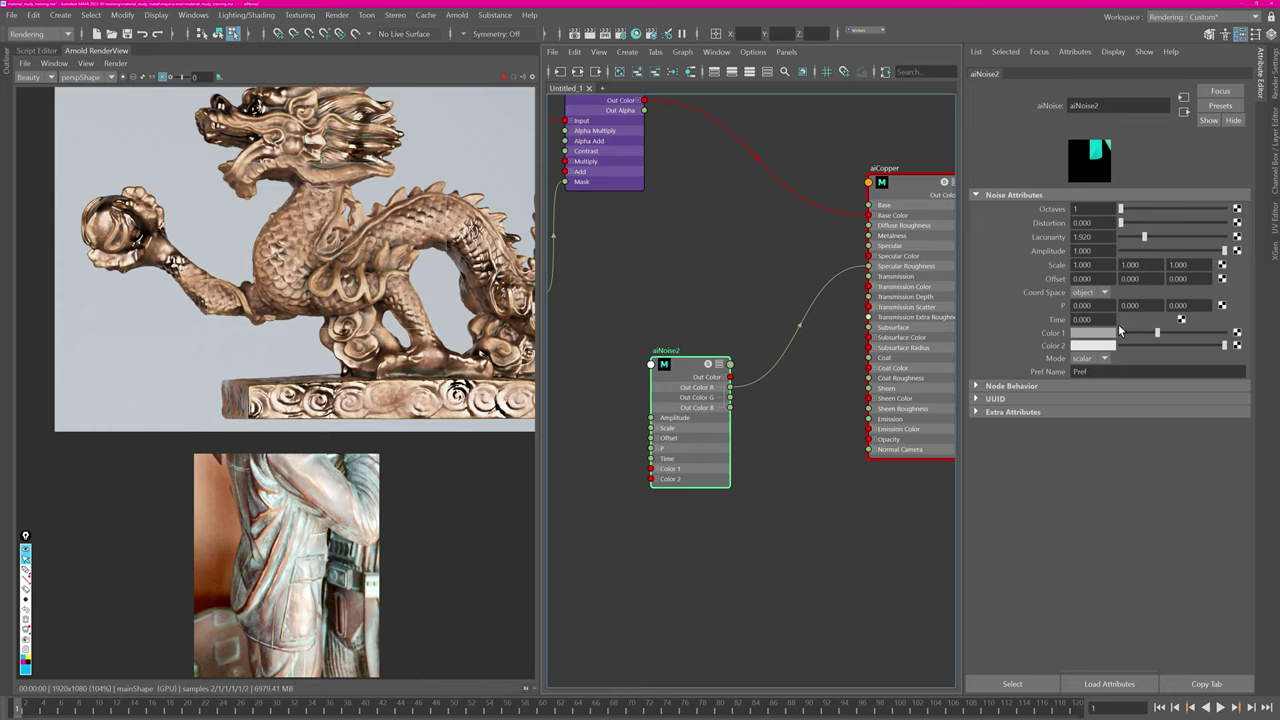
{"action": "left_click_drag", "start_coordinate": [1157, 338], "coordinate": [1151, 334]}
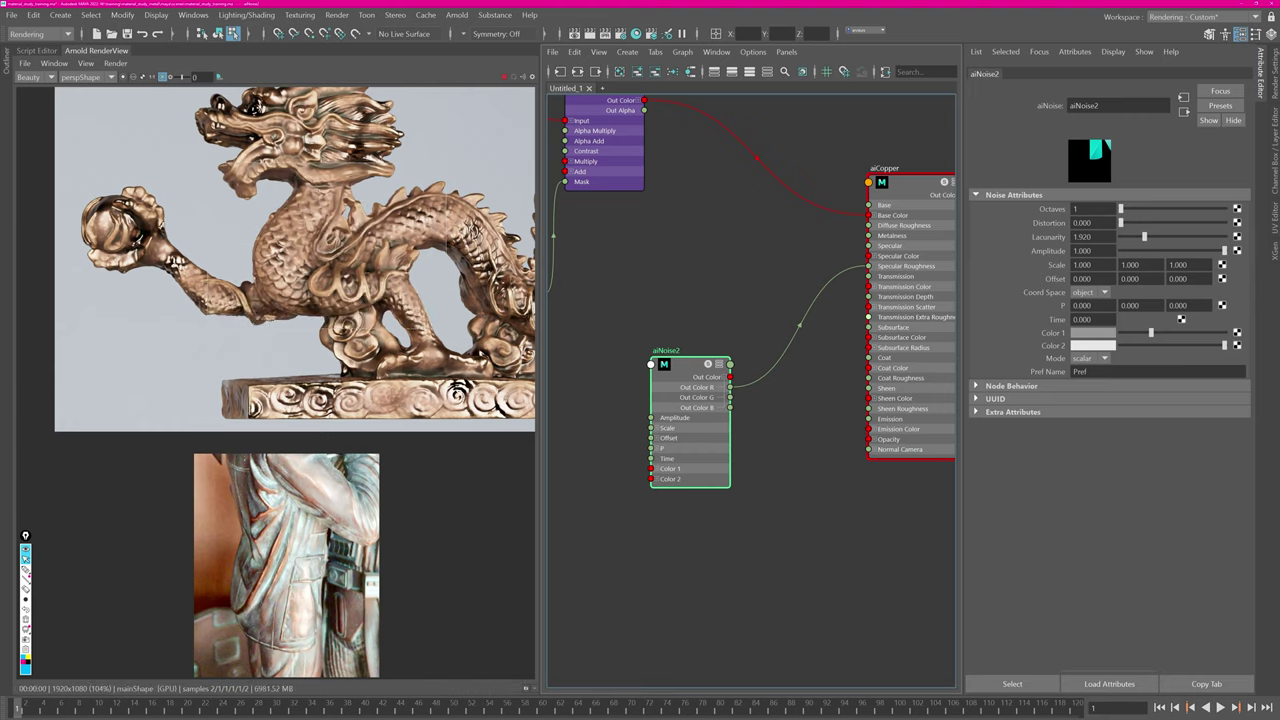
{"action": "left_click_drag", "start_coordinate": [1224, 350], "coordinate": [1204, 350]}
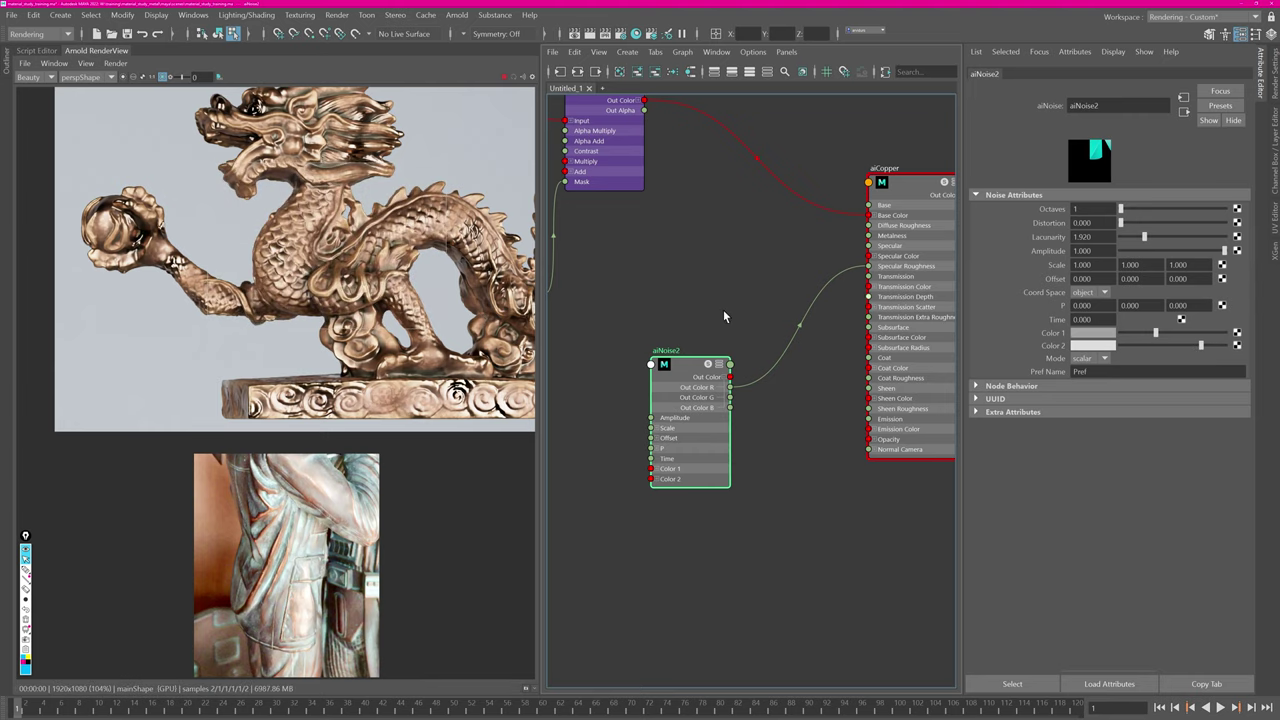
Isolate aiNoise2 in the render, set its Octaves to 3 and Distortion to 0.890, and check the full shading on the body and tail.
{"action": "scroll", "coordinate": [347, 258], "scroll_direction": "up", "scroll_amount": 1}
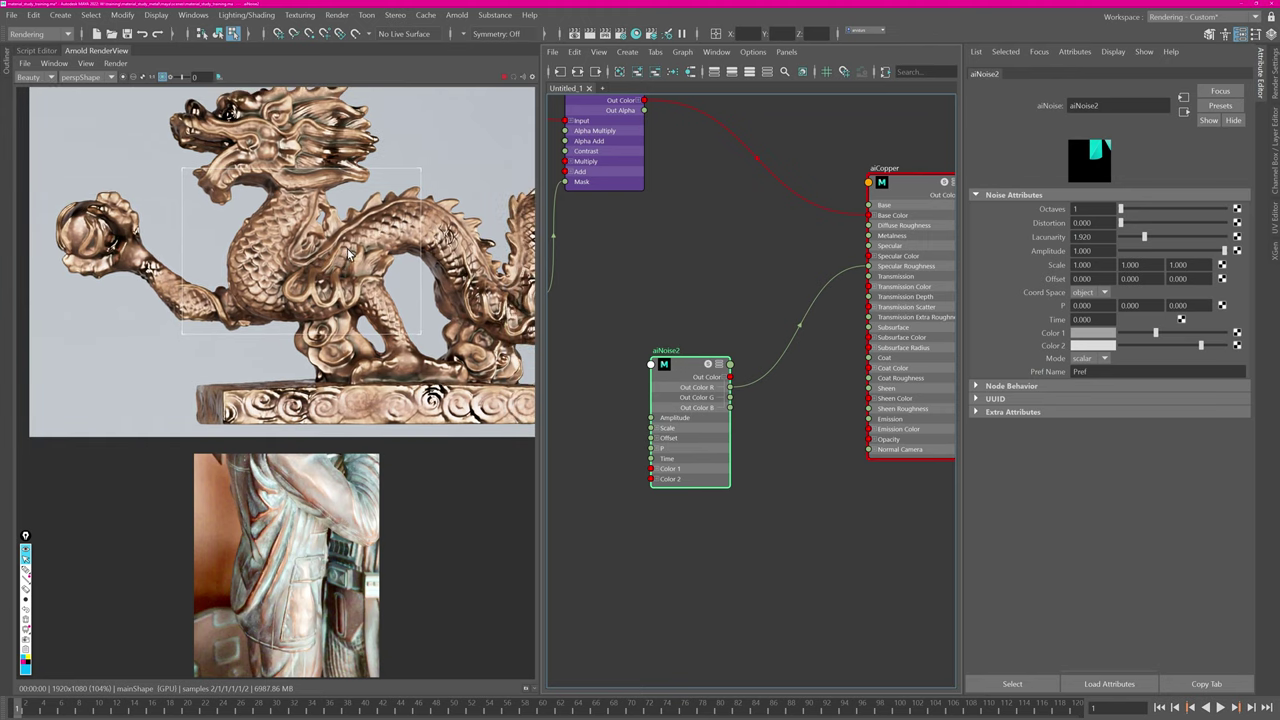
{"action": "middle_click_drag", "start_coordinate": [347, 250], "coordinate": [345, 239]}
{"action": "left_click", "coordinate": [123, 77]}
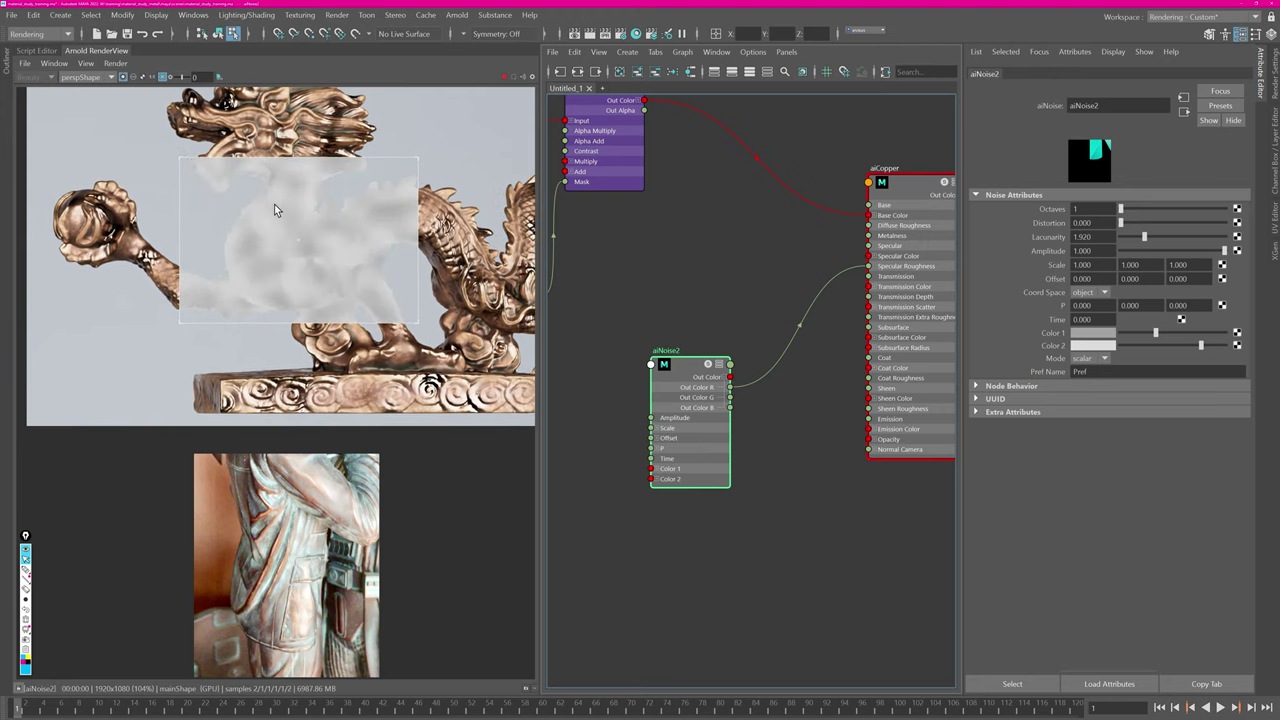
{"action": "mouse_move", "coordinate": [1129, 208]}
{"action": "left_mouse_down"}
{"action": "mouse_move", "coordinate": [1150, 208]}
{"action": "mouse_move", "coordinate": [1130, 222]}
{"action": "left_mouse_up"}
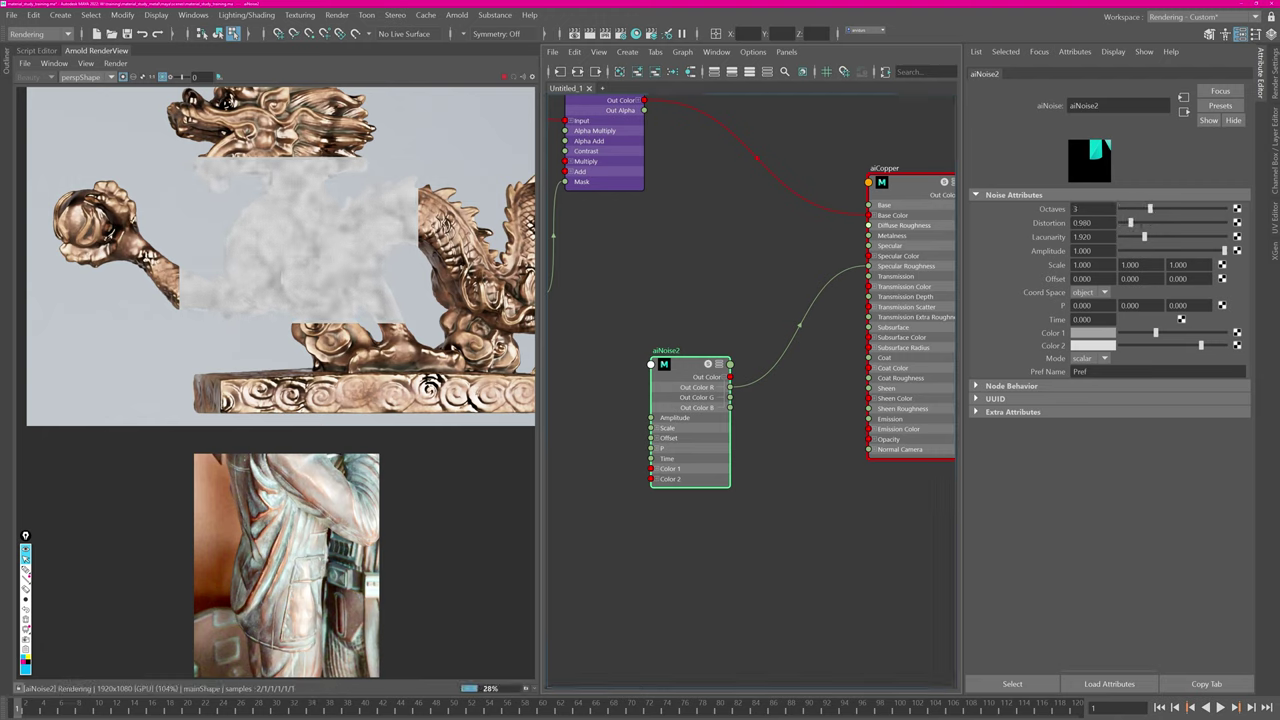
{"action": "middle_click_drag", "start_coordinate": [338, 280], "coordinate": [342, 273]}
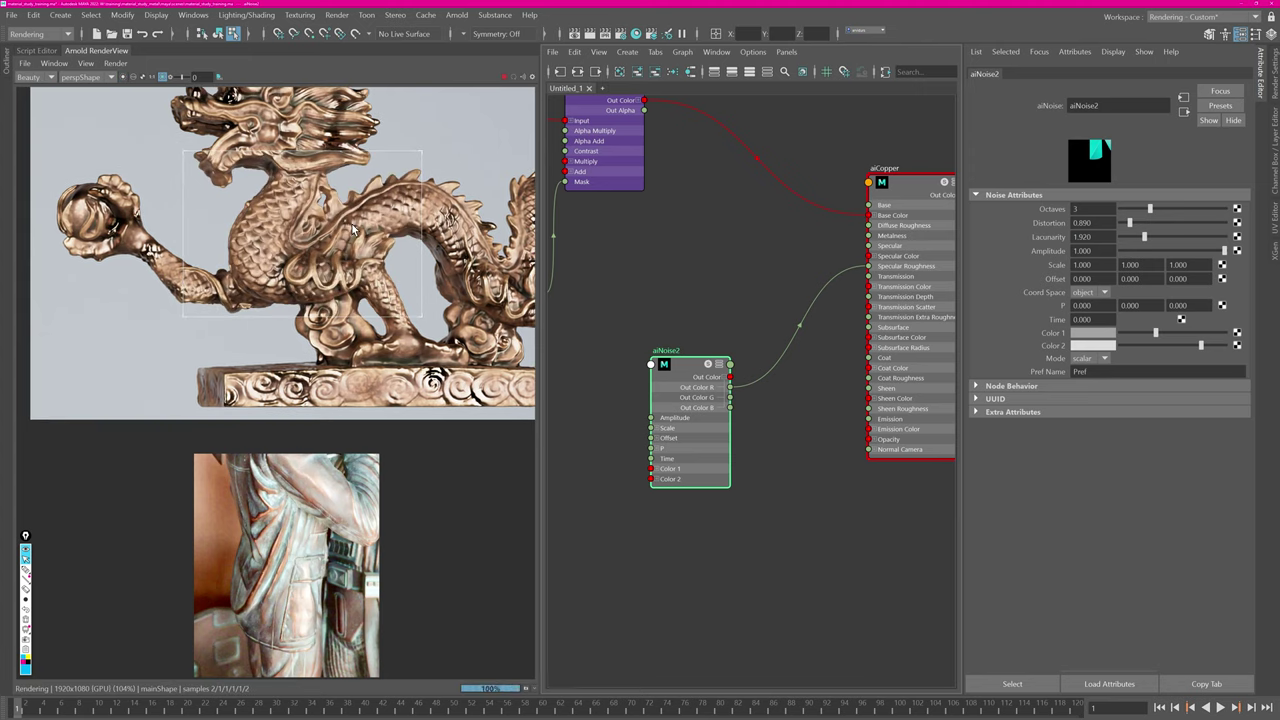
{"action": "middle_click_drag", "start_coordinate": [372, 231], "coordinate": [219, 230]}
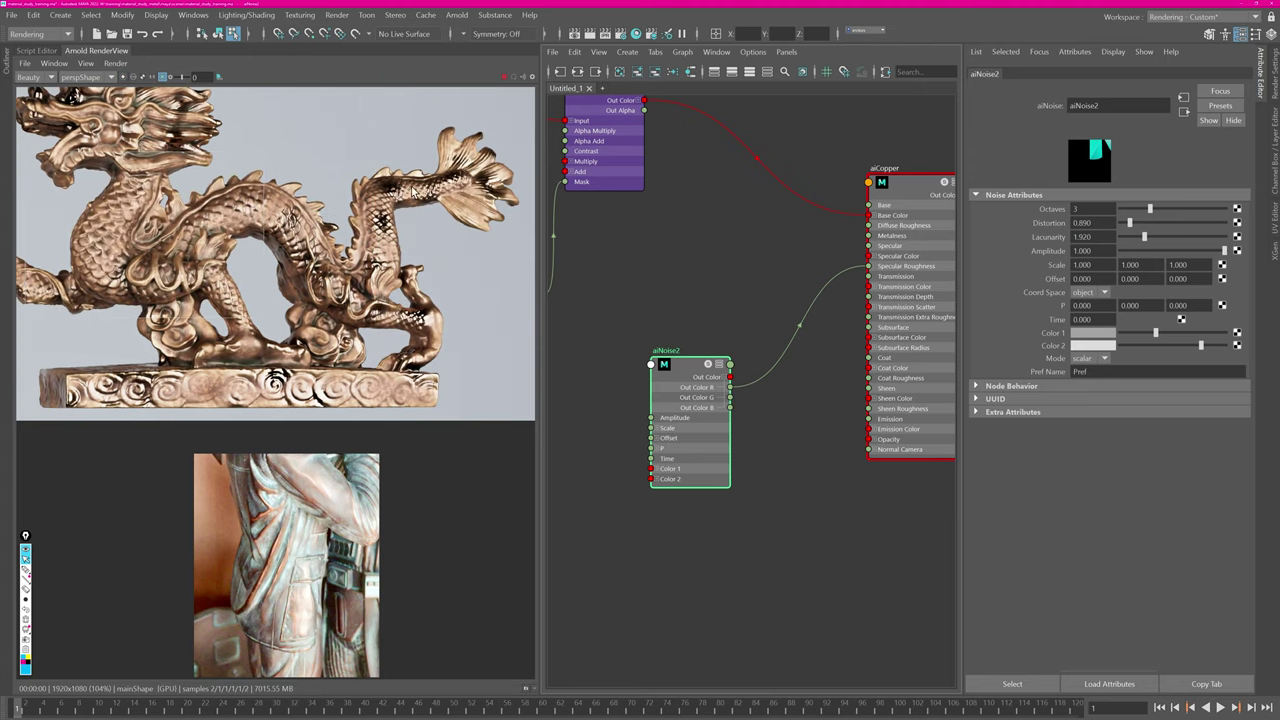
{"action": "left_click_drag", "start_coordinate": [203, 142], "coordinate": [452, 353], "text": "shift"}
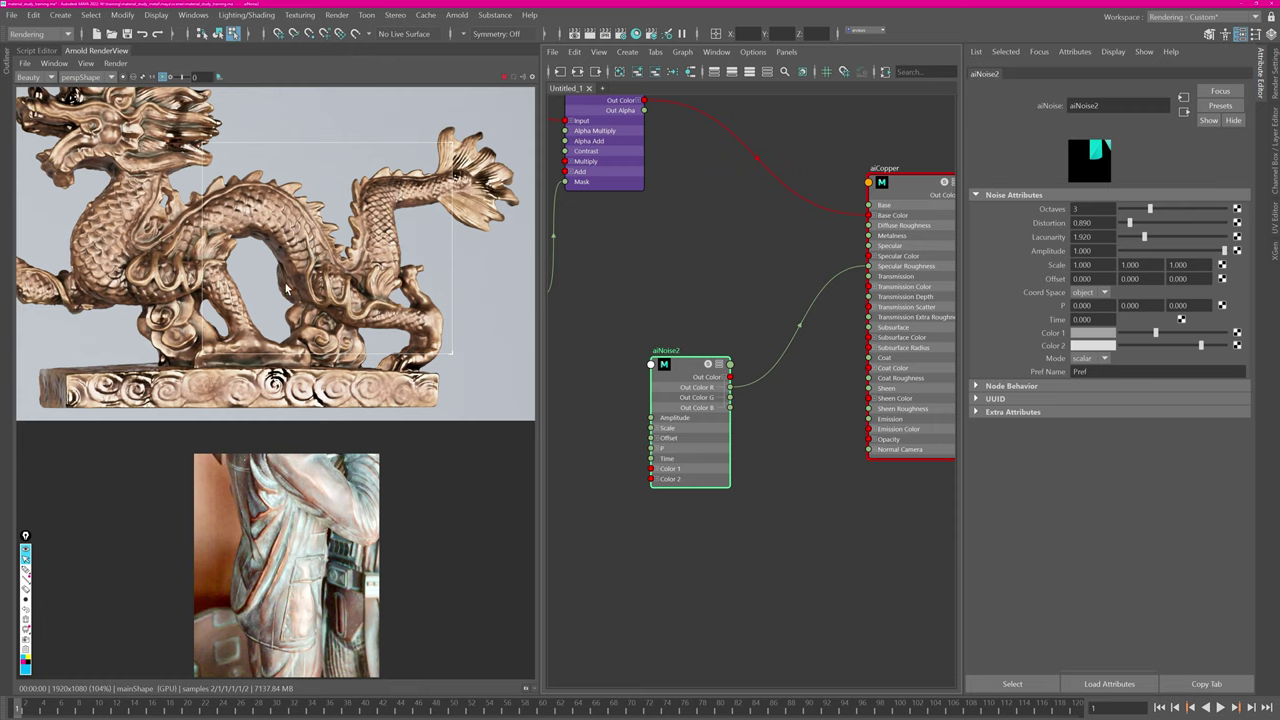
{"action": "middle_click_drag", "start_coordinate": [286, 284], "coordinate": [410, 309]}
{"action": "left_click_drag", "start_coordinate": [169, 176], "coordinate": [436, 358], "text": "shift"}
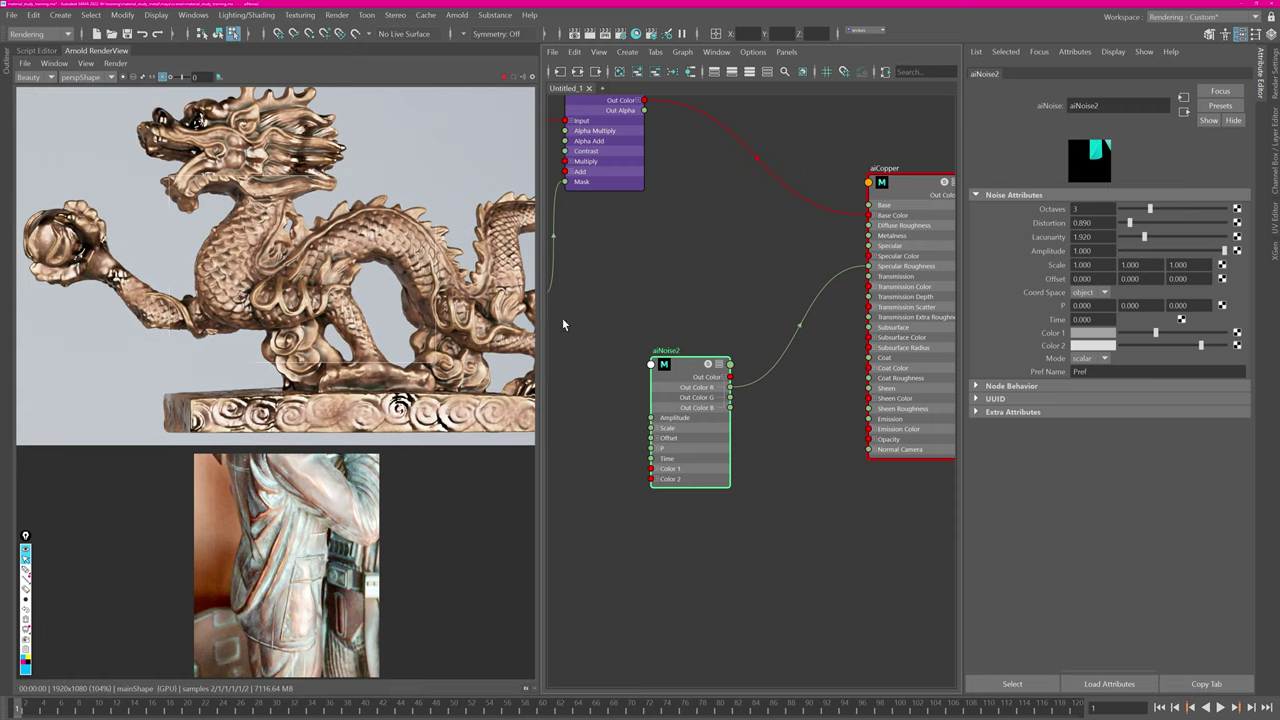
Create an aiColorCorrect node beside aiNoise2 and connect aiNoise2's Out Color to its Input.
{"action": "middle_click_drag", "start_coordinate": [633, 226], "coordinate": [805, 317], "text": "alt"}
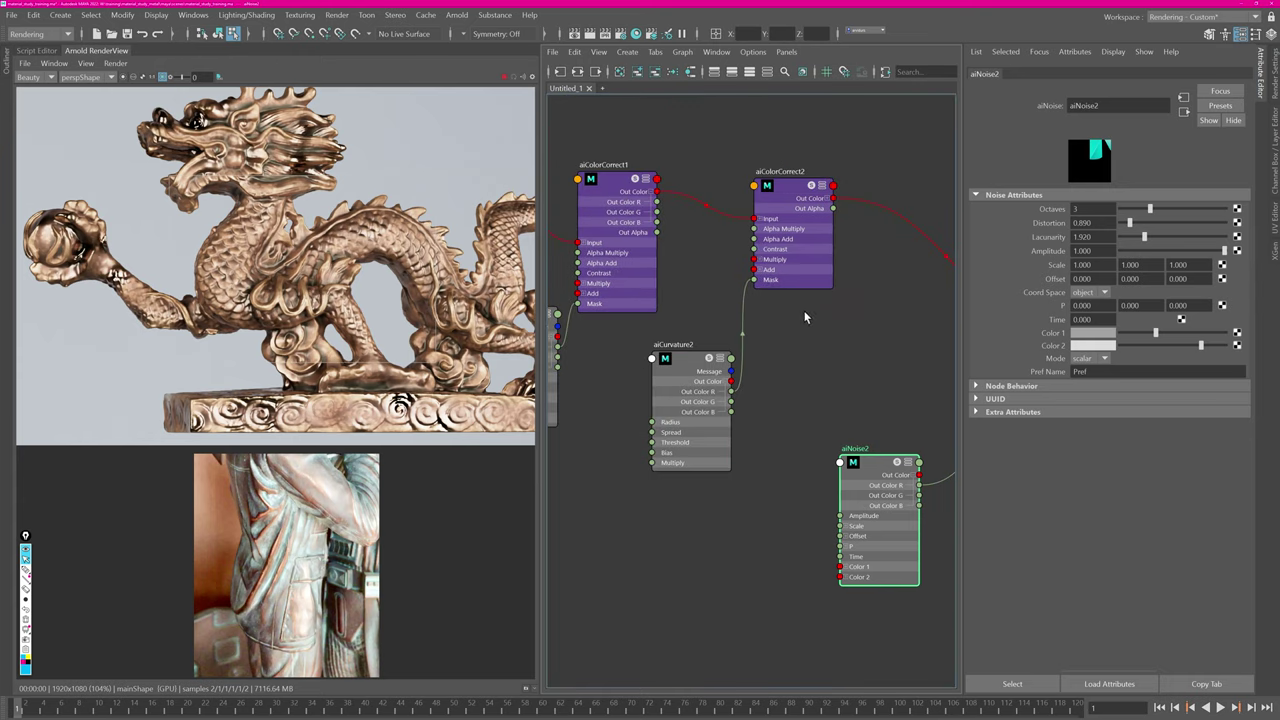
{"action": "middle_click_drag", "start_coordinate": [588, 178], "coordinate": [783, 137], "text": "alt"}
{"action": "middle_click_drag", "start_coordinate": [796, 420], "coordinate": [552, 234], "text": "alt"}
{"action": "middle_click_drag", "start_coordinate": [732, 388], "coordinate": [595, 432], "text": "alt"}
{"action": "middle_click_drag", "start_coordinate": [826, 380], "coordinate": [924, 332], "text": "alt"}
{"action": "scroll", "coordinate": [669, 372], "scroll_direction": "down", "scroll_amount": 1}
{"action": "middle_click_drag", "start_coordinate": [668, 372], "coordinate": [729, 420], "text": "alt"}
{"action": "key", "text": "Tab"}
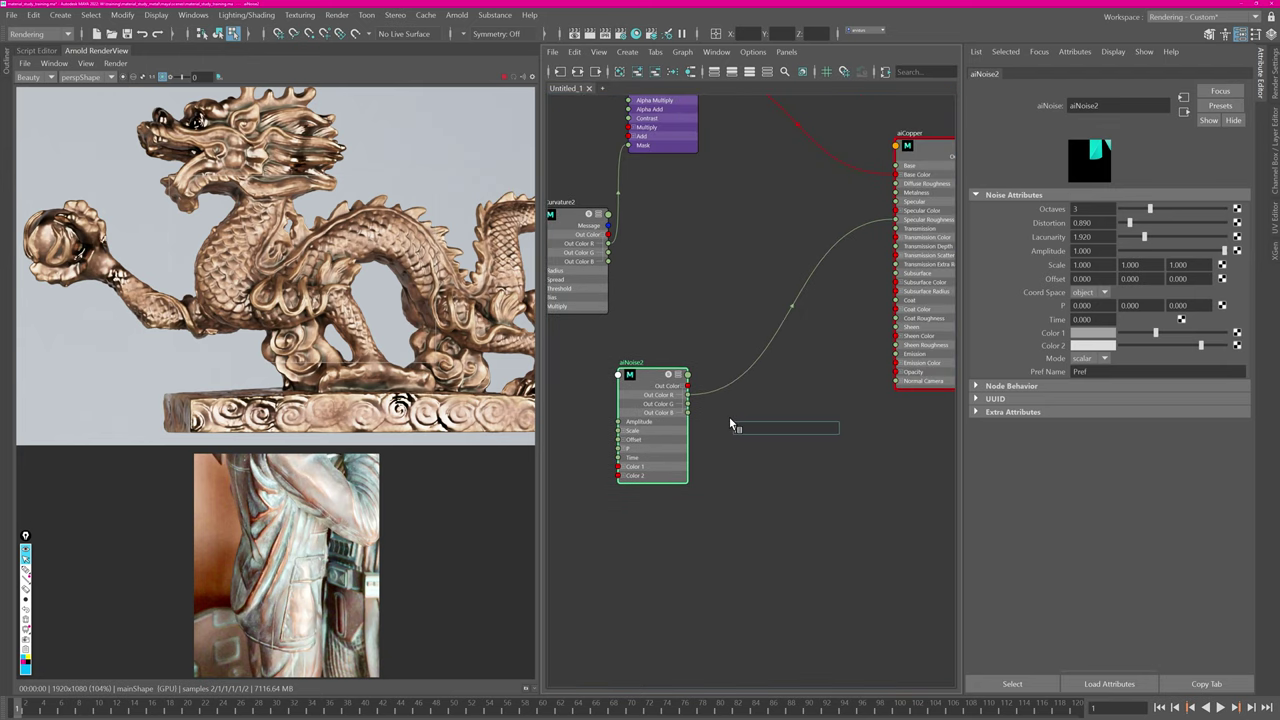
{"action": "type", "text": "aicol"}
{"action": "key", "text": "Down"}
{"action": "key", "text": "Down"}
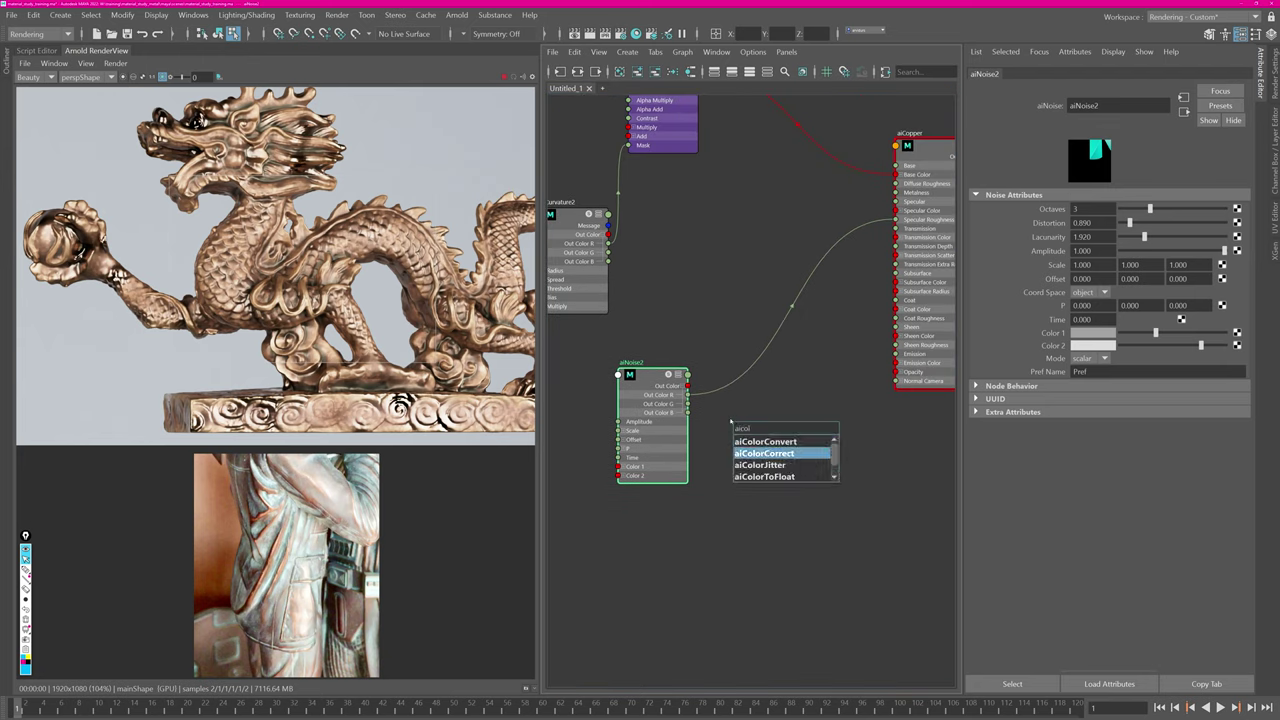
{"action": "key", "text": "Return"}
{"action": "left_click_drag", "start_coordinate": [688, 386], "coordinate": [739, 461]}
{"action": "left_click_drag", "start_coordinate": [764, 453], "coordinate": [788, 428]}
Drive aiColorCorrect3's Mask with aiCurvature2's Out Color B and connect aiColorCorrect3's Out Color R to aiCopper's Specular Roughness.
{"action": "middle_click_drag", "start_coordinate": [676, 288], "coordinate": [766, 284], "text": "alt"}
{"action": "middle_click_drag", "start_coordinate": [592, 341], "coordinate": [655, 337], "text": "alt"}
{"action": "middle_click_drag", "start_coordinate": [782, 294], "coordinate": [680, 311], "text": "alt"}
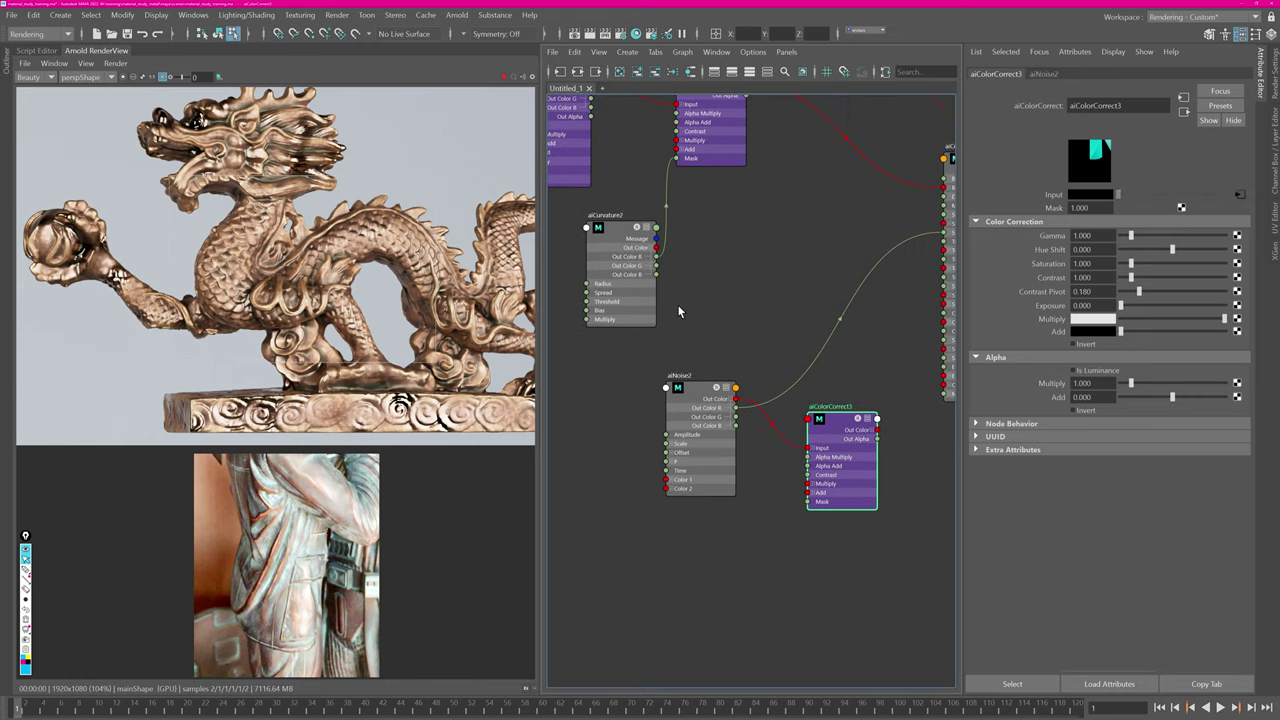
{"action": "scroll", "coordinate": [681, 295], "scroll_direction": "up", "scroll_amount": 2}
{"action": "left_click_drag", "start_coordinate": [650, 268], "coordinate": [845, 559]}
{"action": "middle_click_drag", "start_coordinate": [943, 479], "coordinate": [771, 509], "text": "alt"}
{"action": "left_click_drag", "start_coordinate": [760, 497], "coordinate": [846, 244]}
{"action": "middle_click_drag", "start_coordinate": [724, 276], "coordinate": [796, 175], "text": "alt"}
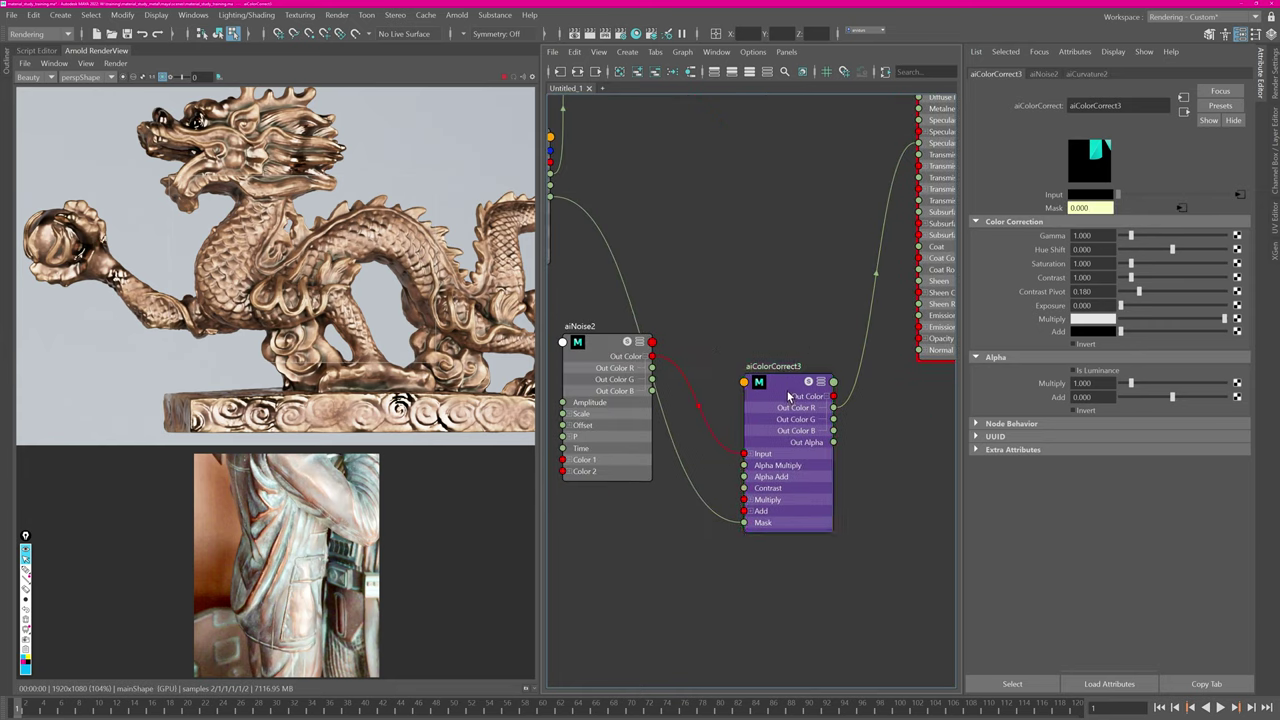
{"action": "left_click_drag", "start_coordinate": [791, 394], "coordinate": [786, 318]}
Isolate aiColorCorrect3 in the render and raise its Add colour to a light grey.
{"action": "middle_click_drag", "start_coordinate": [302, 300], "coordinate": [365, 308], "text": "alt"}
{"action": "key", "text": "i"}
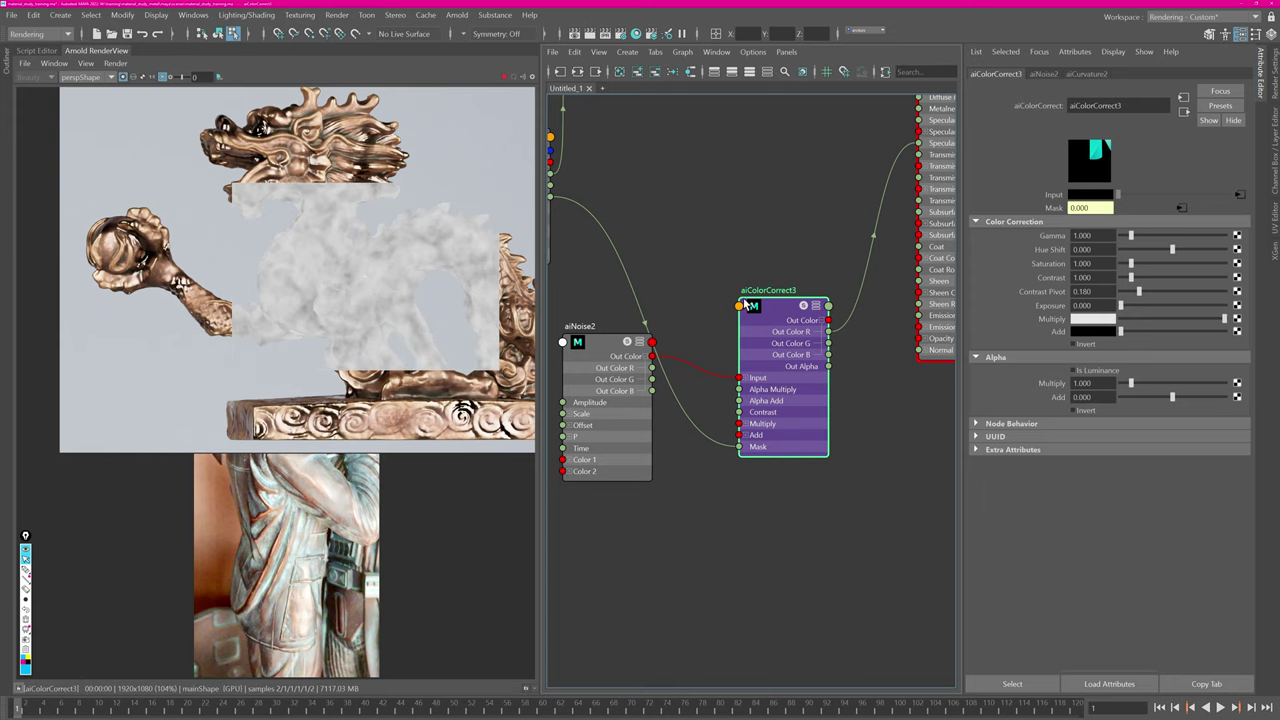
{"action": "scroll", "coordinate": [688, 250], "scroll_direction": "up", "scroll_amount": 2}
{"action": "left_click_drag", "start_coordinate": [1135, 333], "coordinate": [1162, 332]}
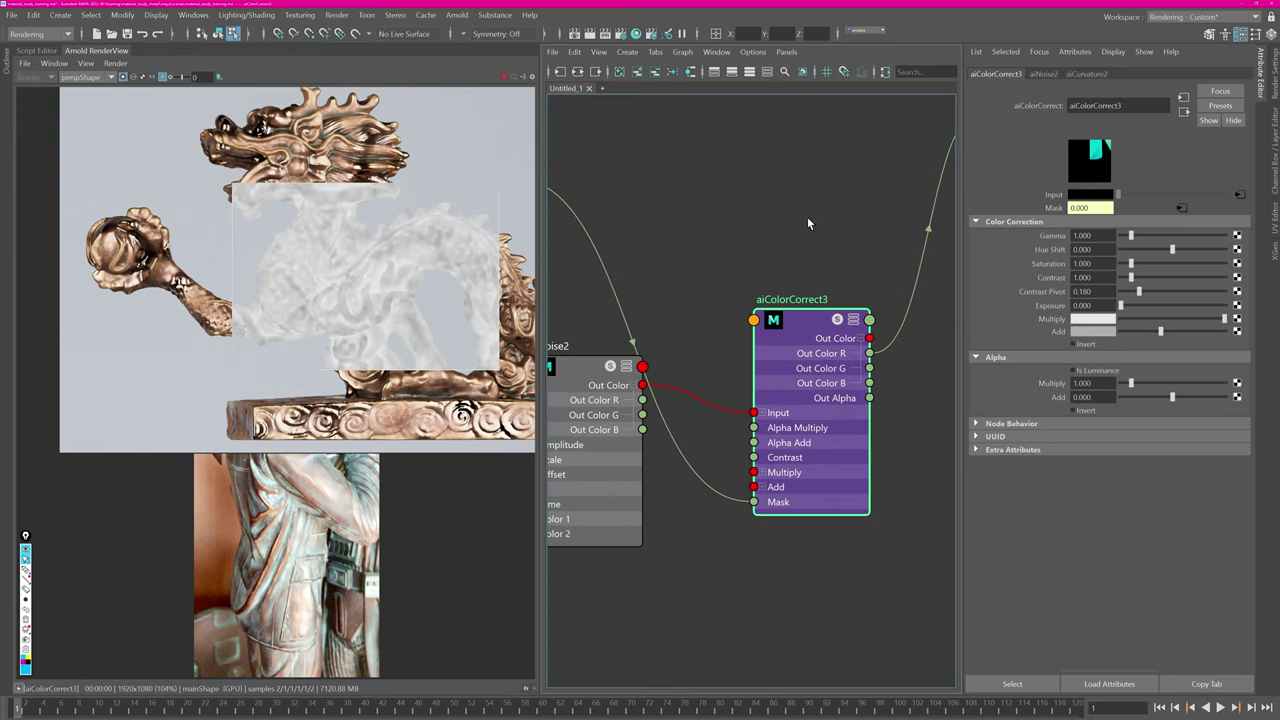
{"action": "left_click_drag", "start_coordinate": [1161, 331], "coordinate": [1167, 332]}
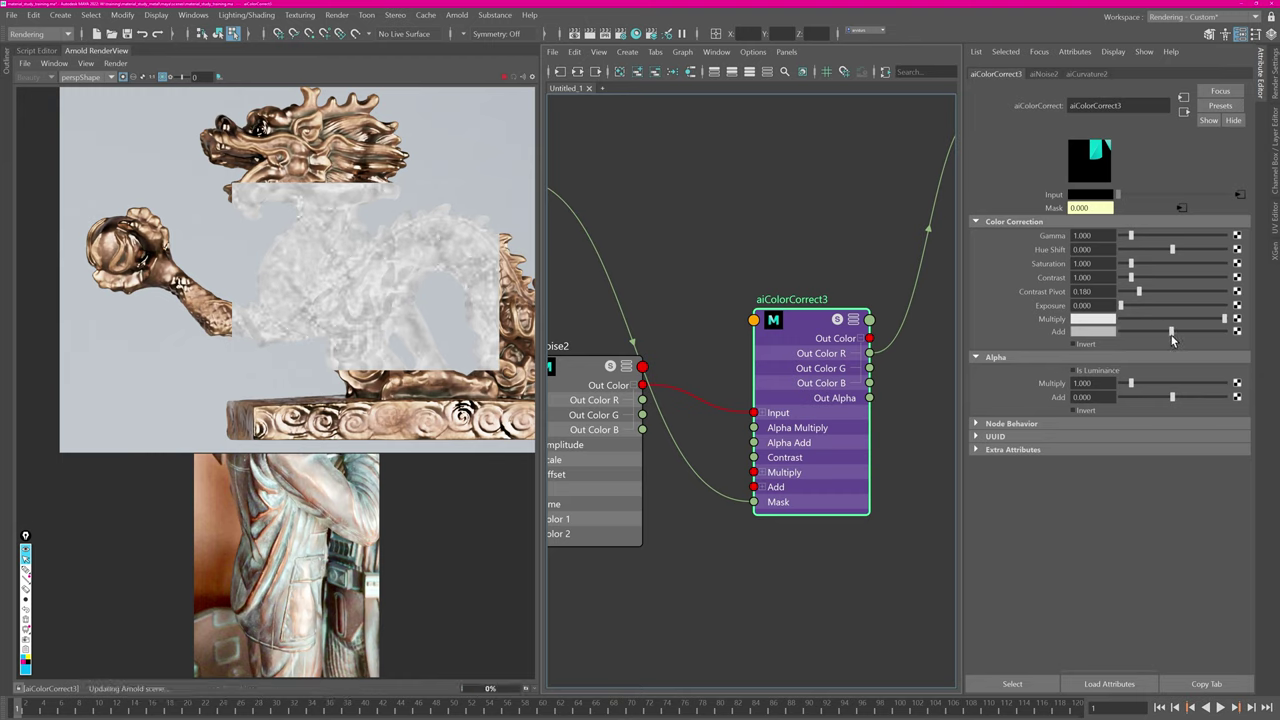
Duplicate aiColorCorrect3, place the copy between it and aiCopper, and feed aiColorCorrect3's Out Color into the copy's Input.
{"action": "scroll", "coordinate": [760, 225], "scroll_direction": "down", "scroll_amount": 5}
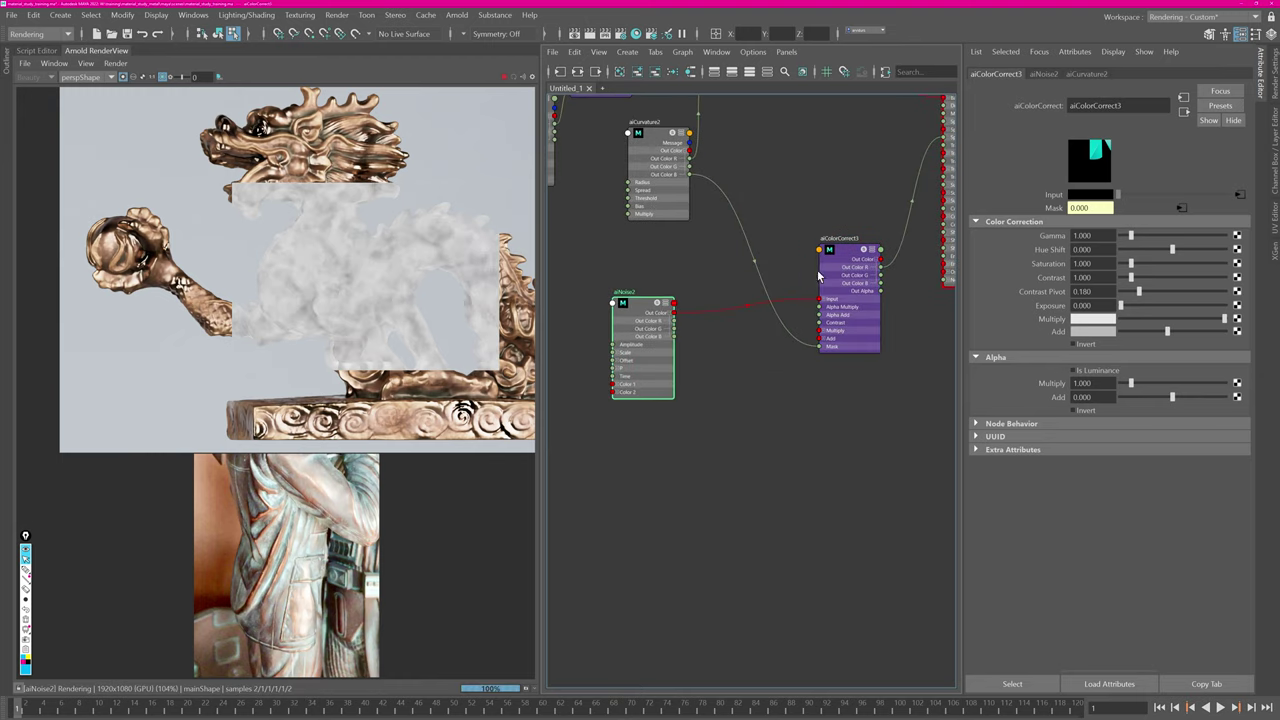
{"action": "left_click", "coordinate": [793, 236]}
{"action": "middle_click_drag", "start_coordinate": [790, 252], "coordinate": [734, 262], "text": "alt"}
{"action": "left_click", "coordinate": [709, 297]}
{"action": "key", "text": "ctrl+d"}
{"action": "right_click_drag", "start_coordinate": [845, 335], "coordinate": [858, 333], "text": "alt"}
{"action": "scroll", "coordinate": [790, 337], "scroll_direction": "up", "scroll_amount": 3}
{"action": "left_click_drag", "start_coordinate": [720, 640], "coordinate": [827, 290]}
{"action": "left_click_drag", "start_coordinate": [708, 263], "coordinate": [779, 316]}
{"action": "middle_click_drag", "start_coordinate": [849, 178], "coordinate": [751, 306], "text": "alt"}
Connect aiColorCorrect4's Out Color R to aiCopper's Specular Roughness and align the node with aiColorCorrect3.
{"action": "scroll", "coordinate": [760, 300], "scroll_direction": "down", "scroll_amount": 2}
{"action": "scroll", "coordinate": [780, 300], "scroll_direction": "up", "scroll_amount": 1}
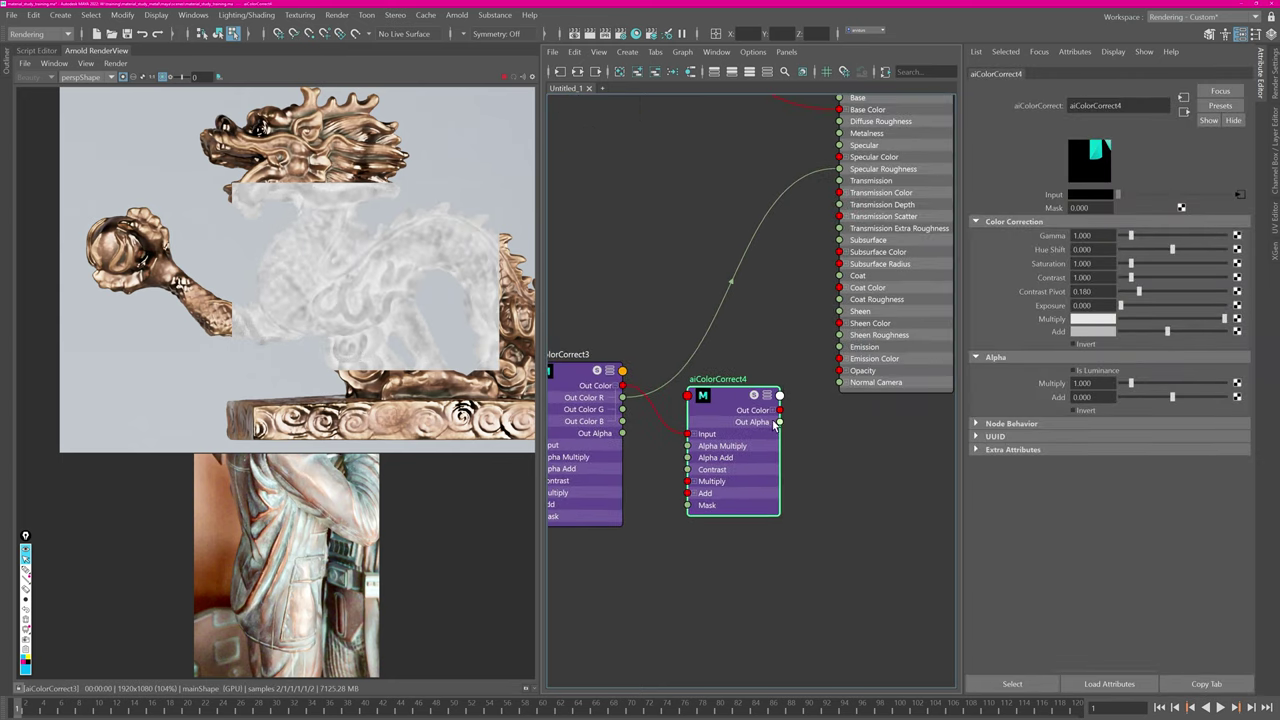
{"action": "left_click", "coordinate": [772, 411]}
{"action": "left_click_drag", "start_coordinate": [829, 313], "coordinate": [842, 171]}
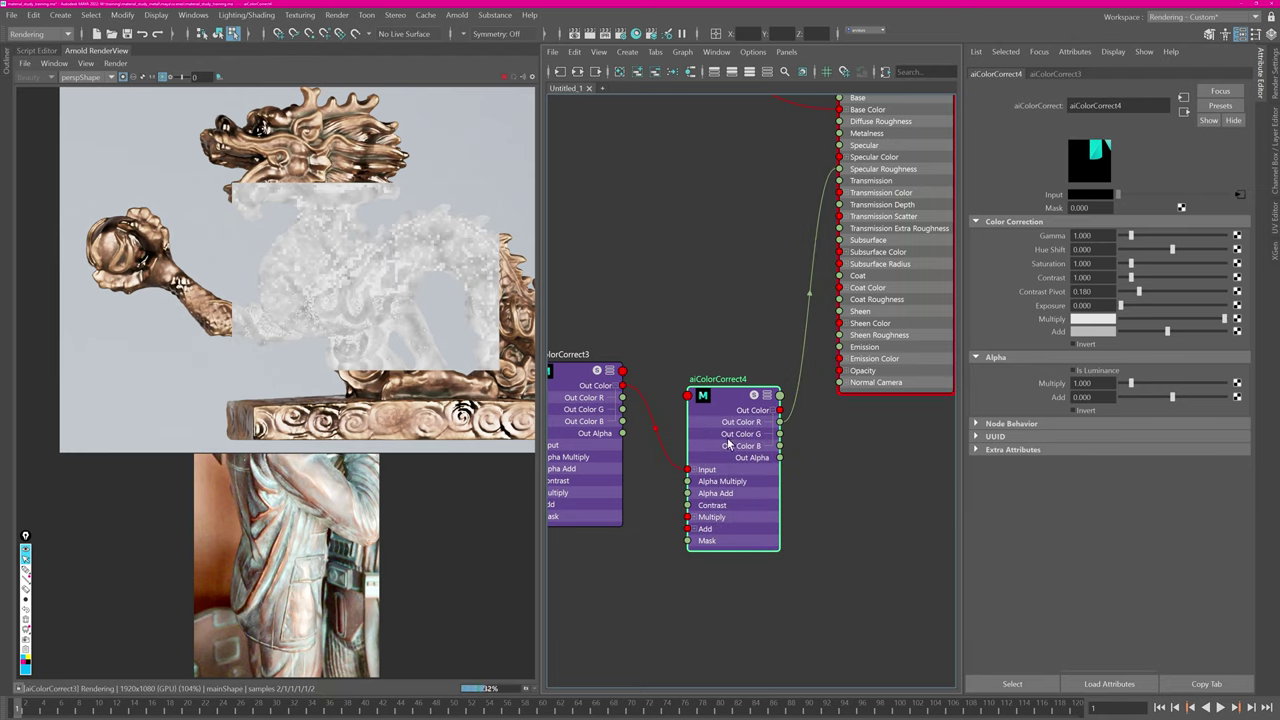
{"action": "left_click_drag", "start_coordinate": [722, 404], "coordinate": [729, 356]}
Compare the two curvature masks in the render and connect aiCurvature1's Out Color R to aiColorCorrect4's Mask.
{"action": "middle_click_drag", "start_coordinate": [652, 288], "coordinate": [819, 275], "text": "alt"}
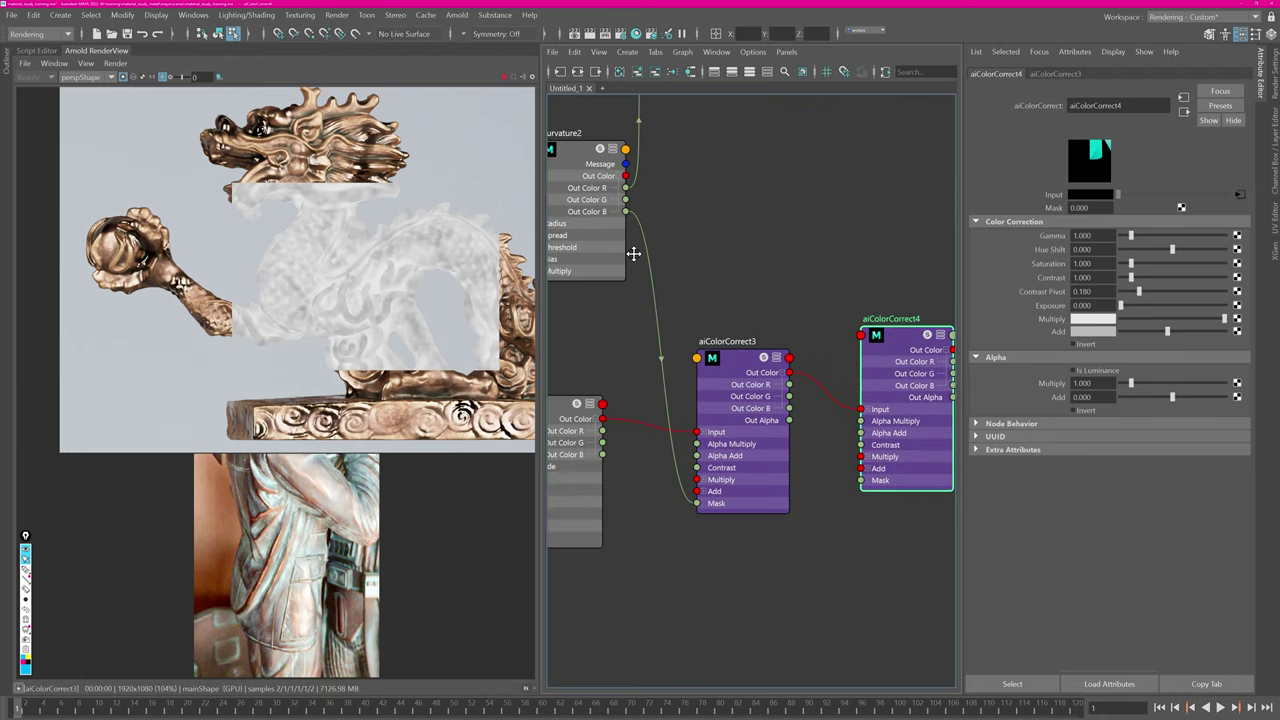
{"action": "middle_click_drag", "start_coordinate": [634, 254], "coordinate": [956, 272], "text": "alt"}
{"action": "middle_click_drag", "start_coordinate": [748, 274], "coordinate": [724, 388], "text": "alt"}
{"action": "left_click", "coordinate": [668, 243]}
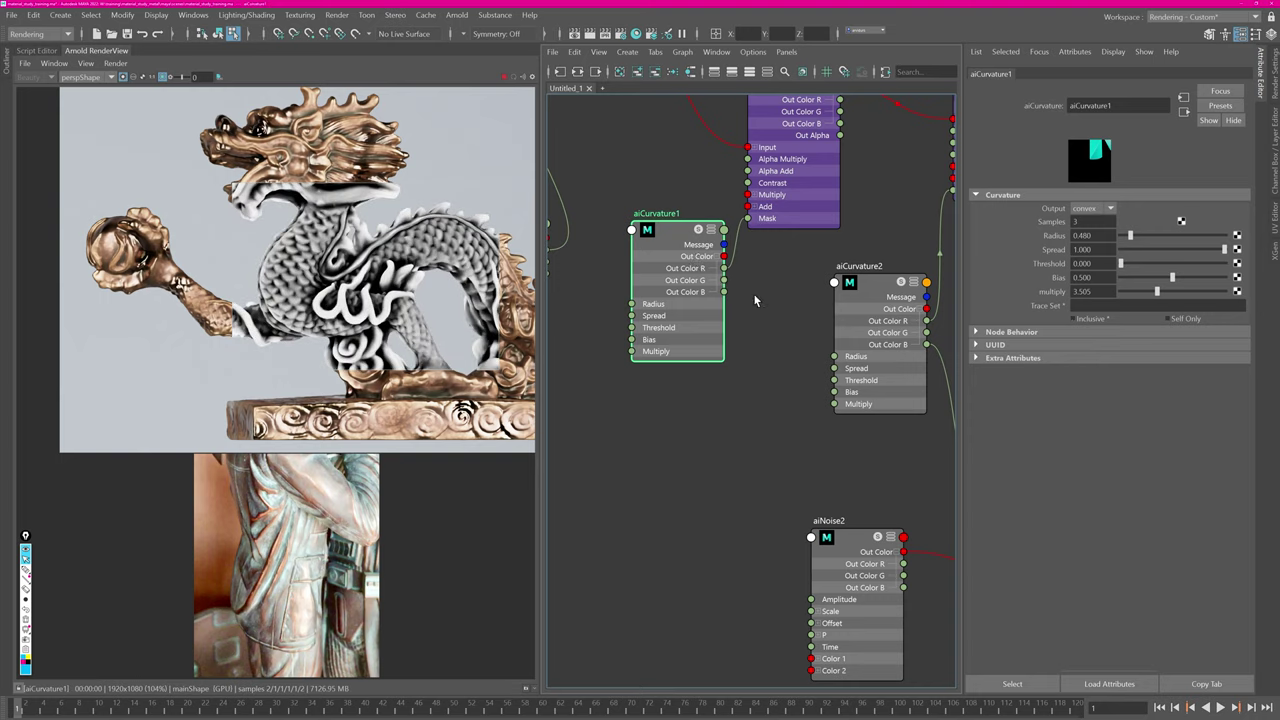
{"action": "middle_click_drag", "start_coordinate": [755, 300], "coordinate": [666, 224]}
{"action": "left_click", "coordinate": [801, 216]}
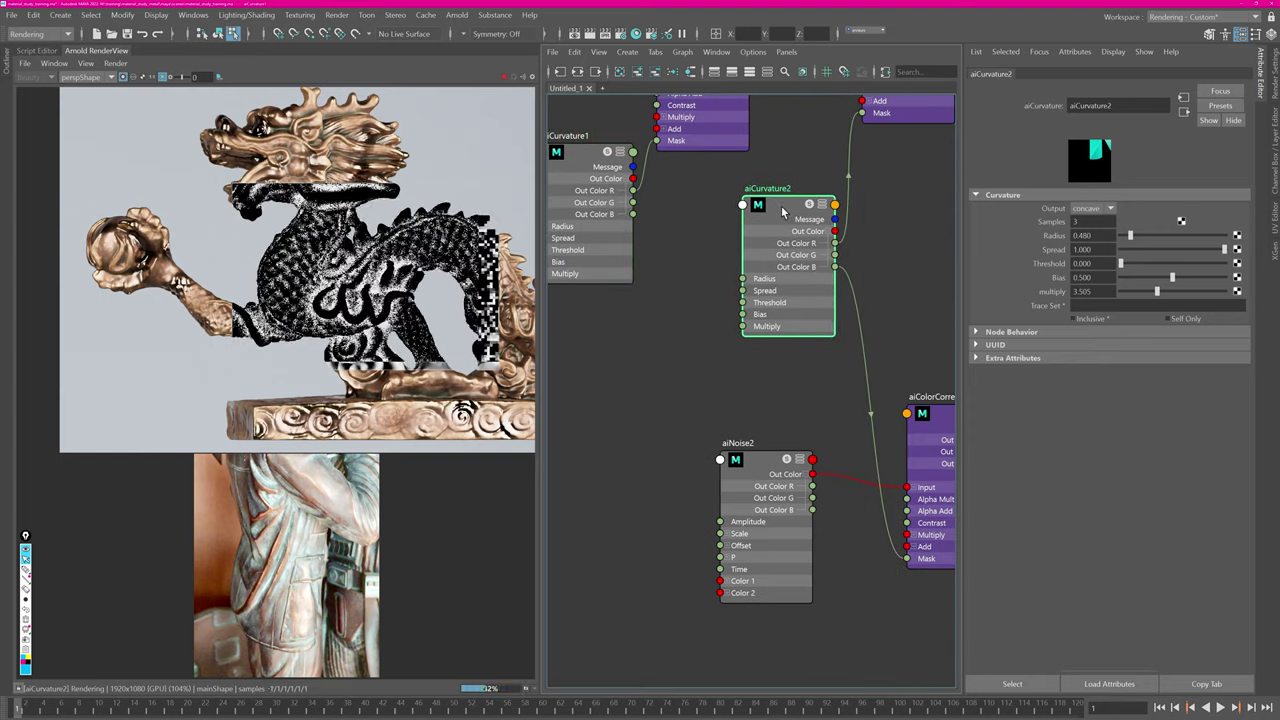
{"action": "left_click", "coordinate": [592, 161]}
{"action": "left_click", "coordinate": [634, 191]}
{"action": "middle_click_drag", "start_coordinate": [800, 381], "coordinate": [573, 289], "text": "alt"}
{"action": "middle_click_drag", "start_coordinate": [779, 245], "coordinate": [677, 212], "text": "alt"}
{"action": "left_click", "coordinate": [765, 423]}
{"action": "left_click", "coordinate": [797, 279]}
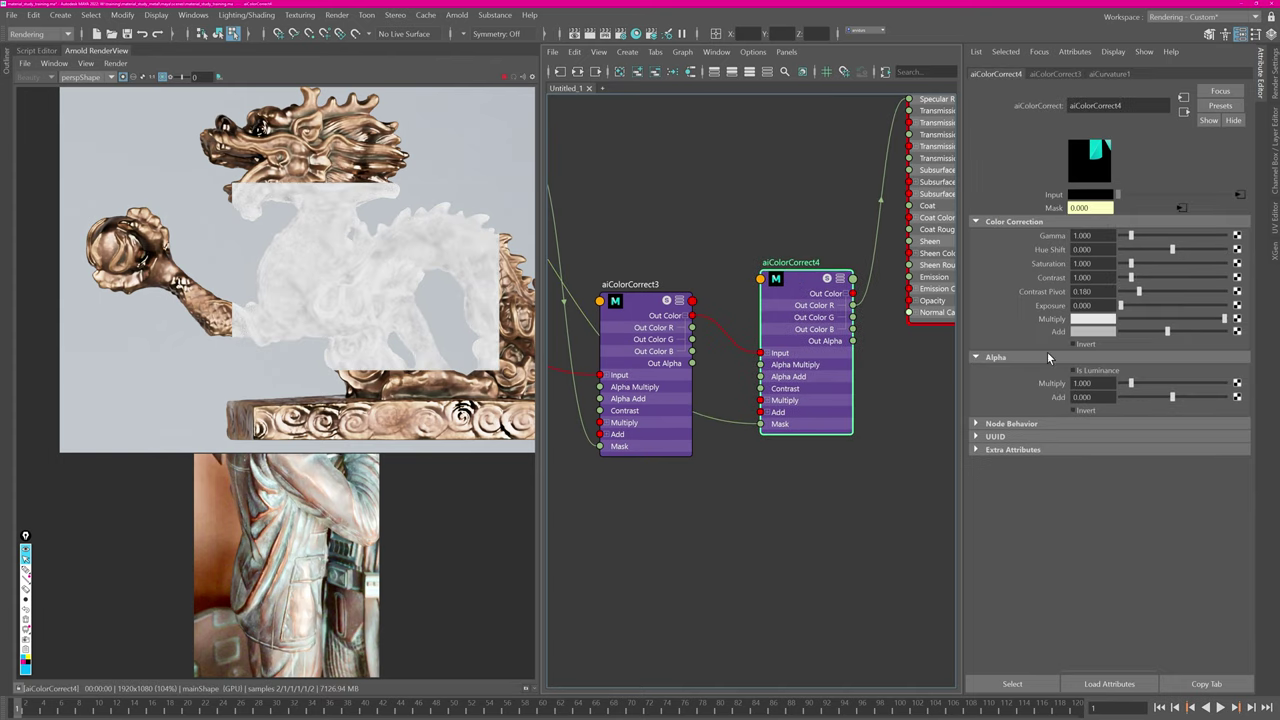
Lower aiColorCorrect4's Add to black, darken its Multiply to a light grey, and return to the full beauty render.
{"action": "left_click_drag", "start_coordinate": [1163, 332], "coordinate": [1120, 332]}
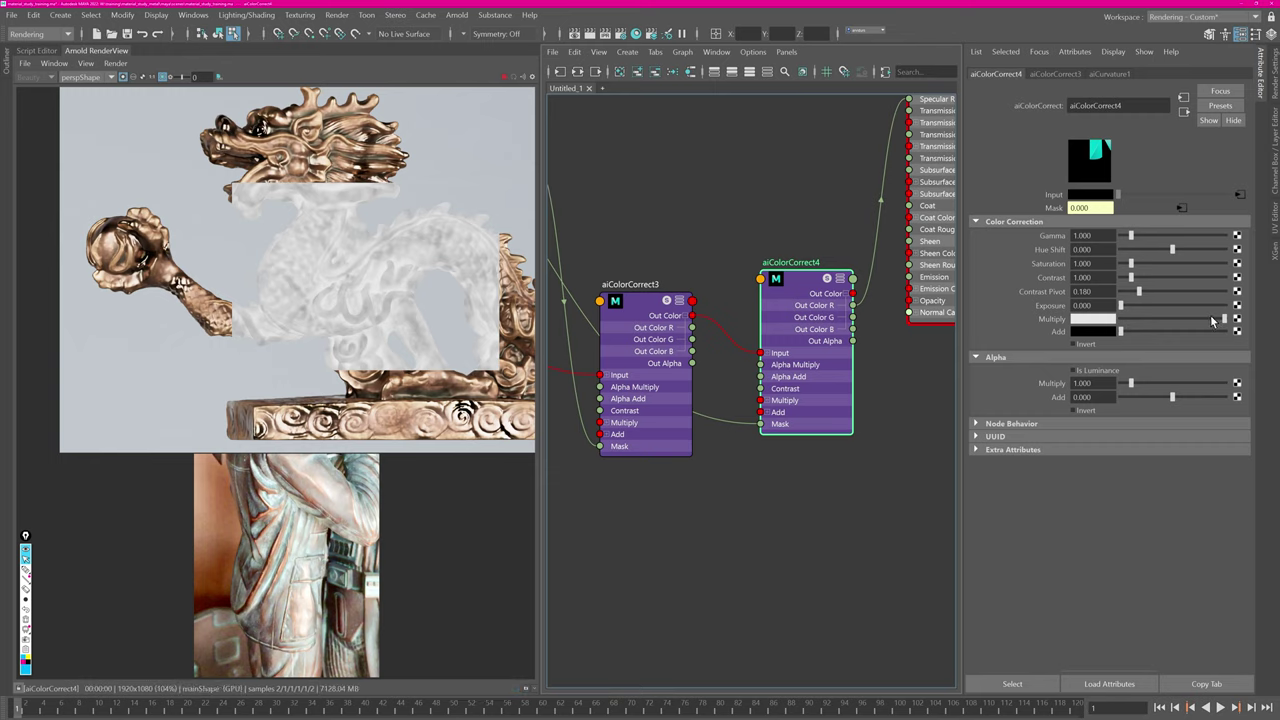
{"action": "left_click_drag", "start_coordinate": [1210, 318], "coordinate": [1180, 318]}
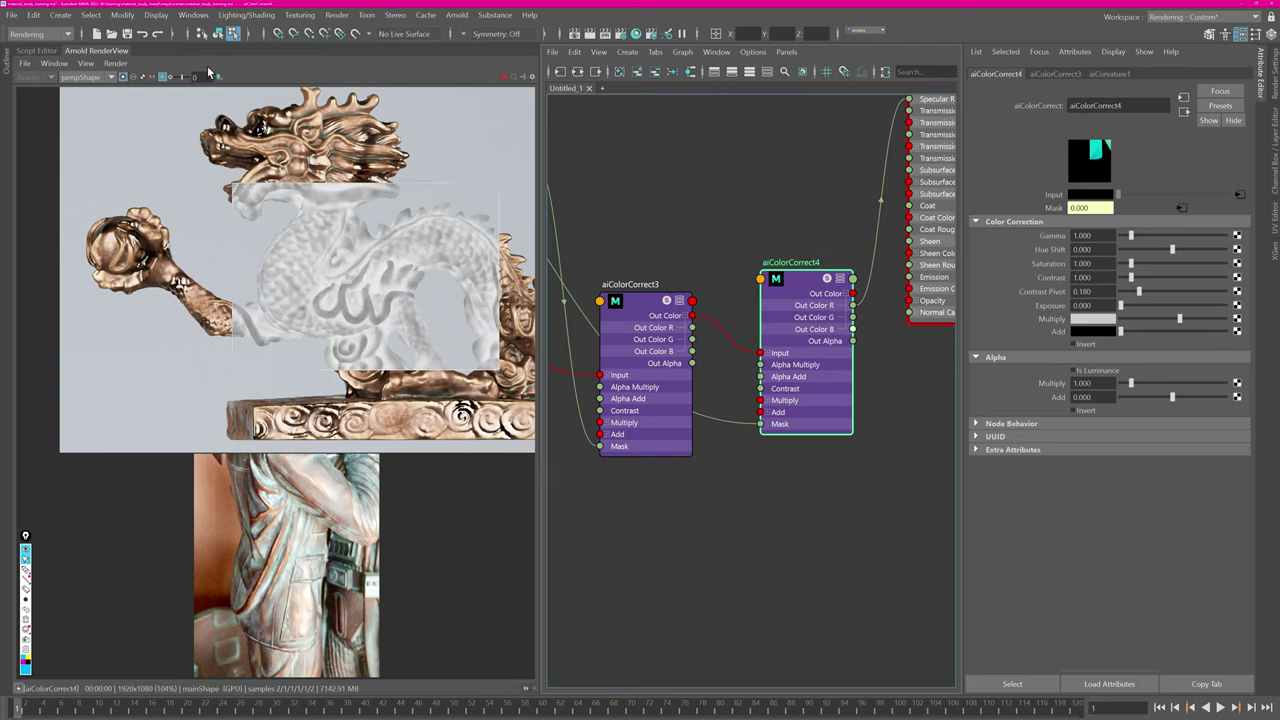
{"action": "left_click", "coordinate": [124, 78]}
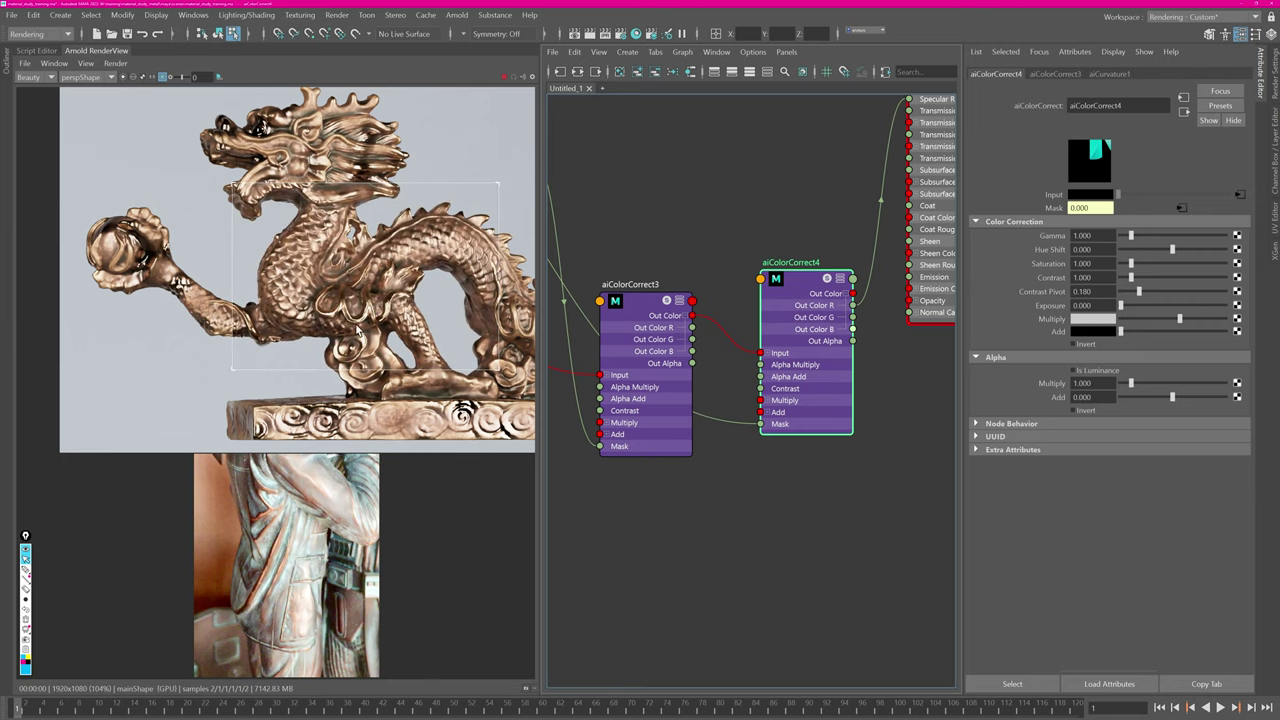
Render a region over the dragon's rear body and inspect the adjusted roughness up close.
{"action": "right_click_drag", "start_coordinate": [316, 326], "coordinate": [387, 312], "text": "alt"}
{"action": "middle_click_drag", "start_coordinate": [435, 273], "coordinate": [206, 292], "text": "alt"}
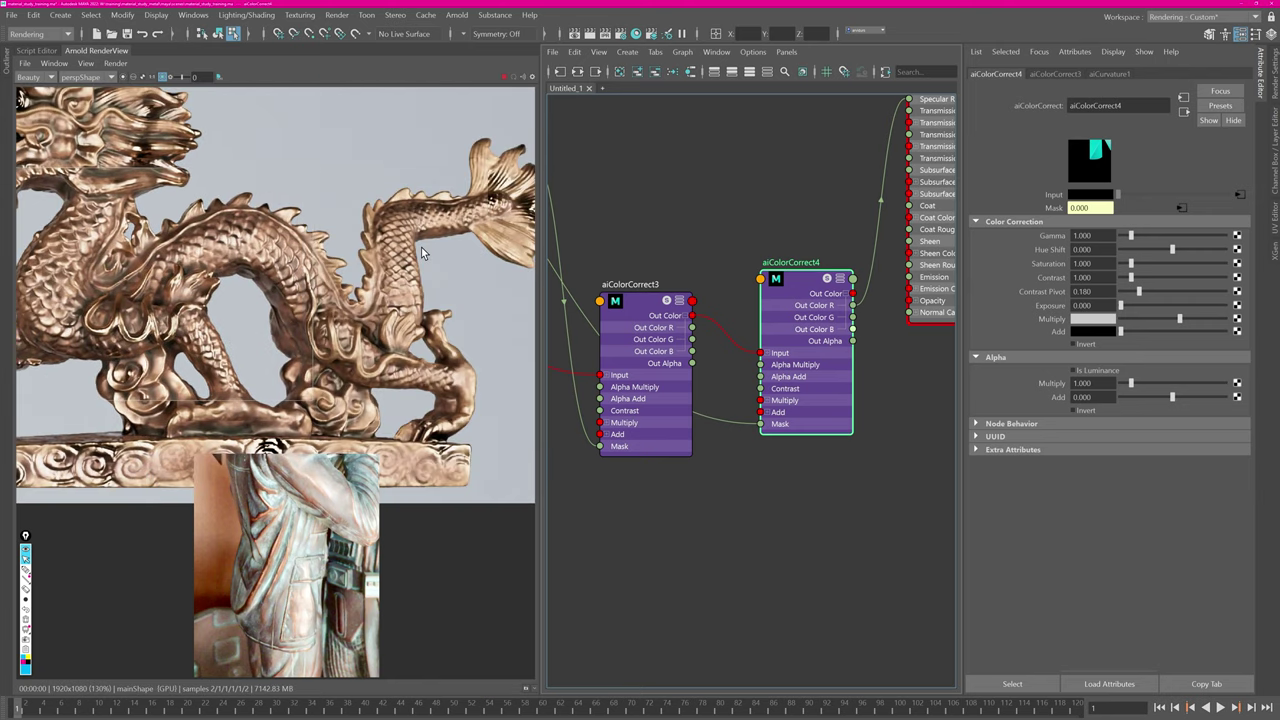
{"action": "left_click_drag", "start_coordinate": [209, 205], "coordinate": [474, 395]}
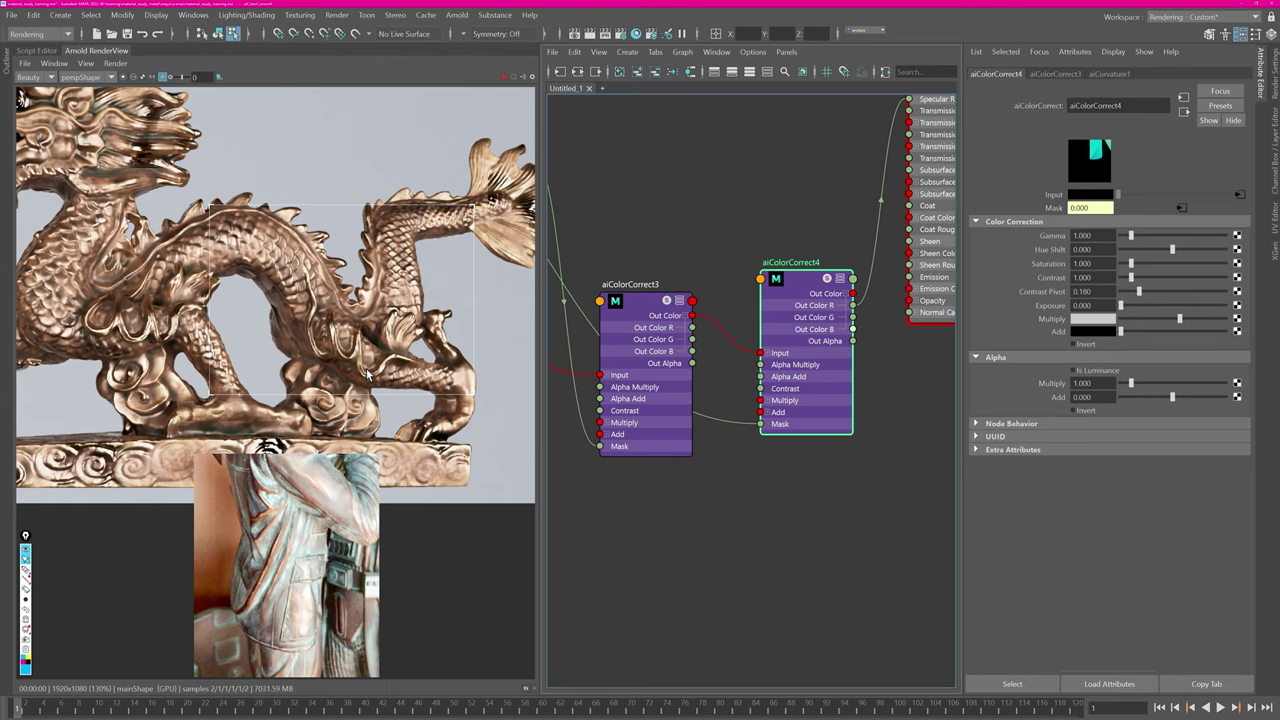
{"action": "middle_click_drag", "start_coordinate": [257, 288], "coordinate": [414, 361], "text": "alt"}
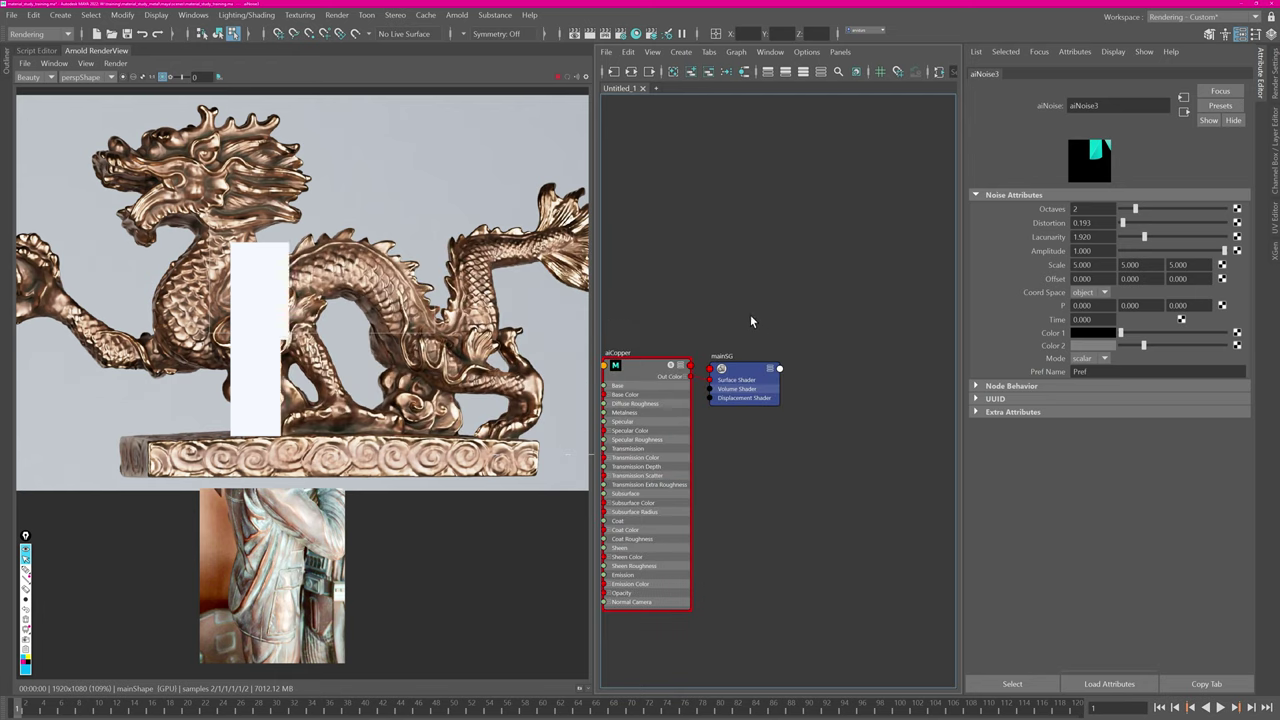
Move mainSG away from aiCopper, add an aiMixShader node in the gap, and delete its extra shading group.
{"action": "left_click_drag", "start_coordinate": [730, 377], "coordinate": [911, 366]}
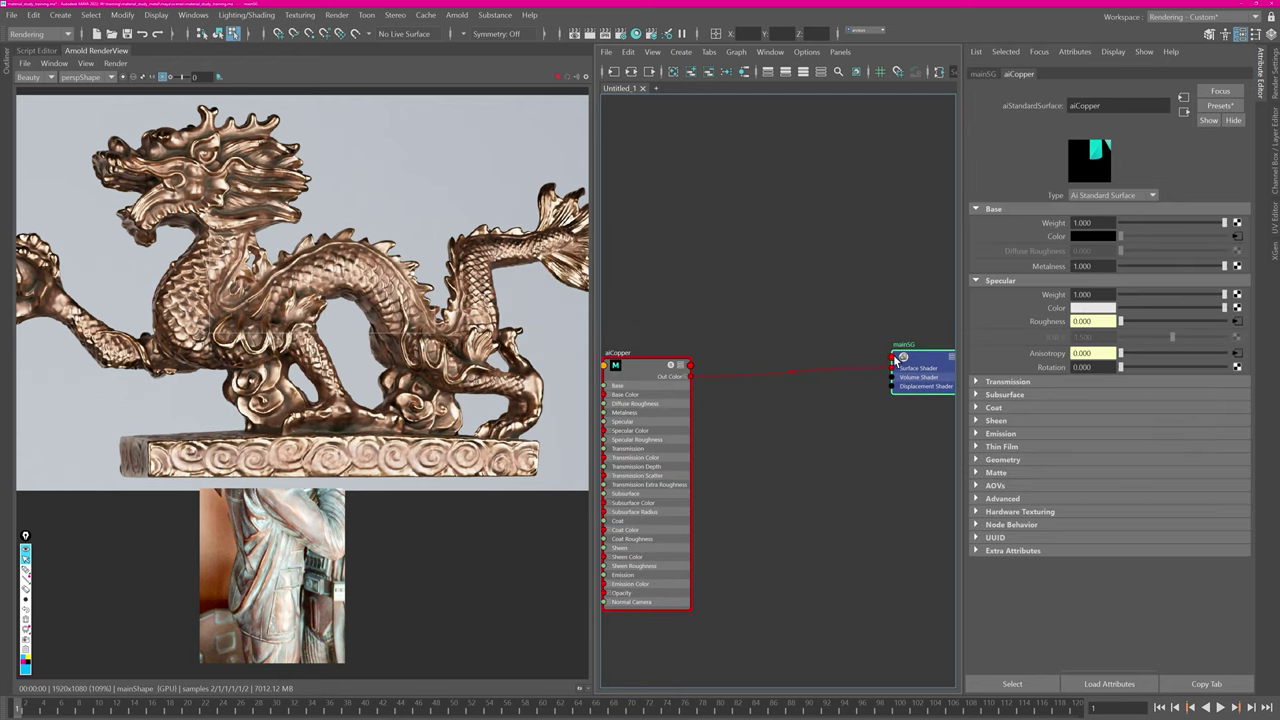
{"action": "middle_click_drag", "start_coordinate": [857, 343], "coordinate": [740, 363], "text": "alt"}
{"action": "left_click_drag", "start_coordinate": [805, 401], "coordinate": [890, 402]}
{"action": "left_click", "coordinate": [808, 320]}
{"action": "key", "text": "Tab"}
{"action": "type", "text": "mix"}
{"action": "key", "text": "Return"}
{"action": "left_click", "coordinate": [937, 345]}
{"action": "key", "text": "Delete"}
{"action": "left_click_drag", "start_coordinate": [842, 333], "coordinate": [793, 281]}
Connect aiCopper to aiMixShader1's Shader 2, feed the mix into mainSG's Surface Shader, and place it between them.
{"action": "middle_click_drag", "start_coordinate": [606, 411], "coordinate": [746, 377], "text": "alt"}
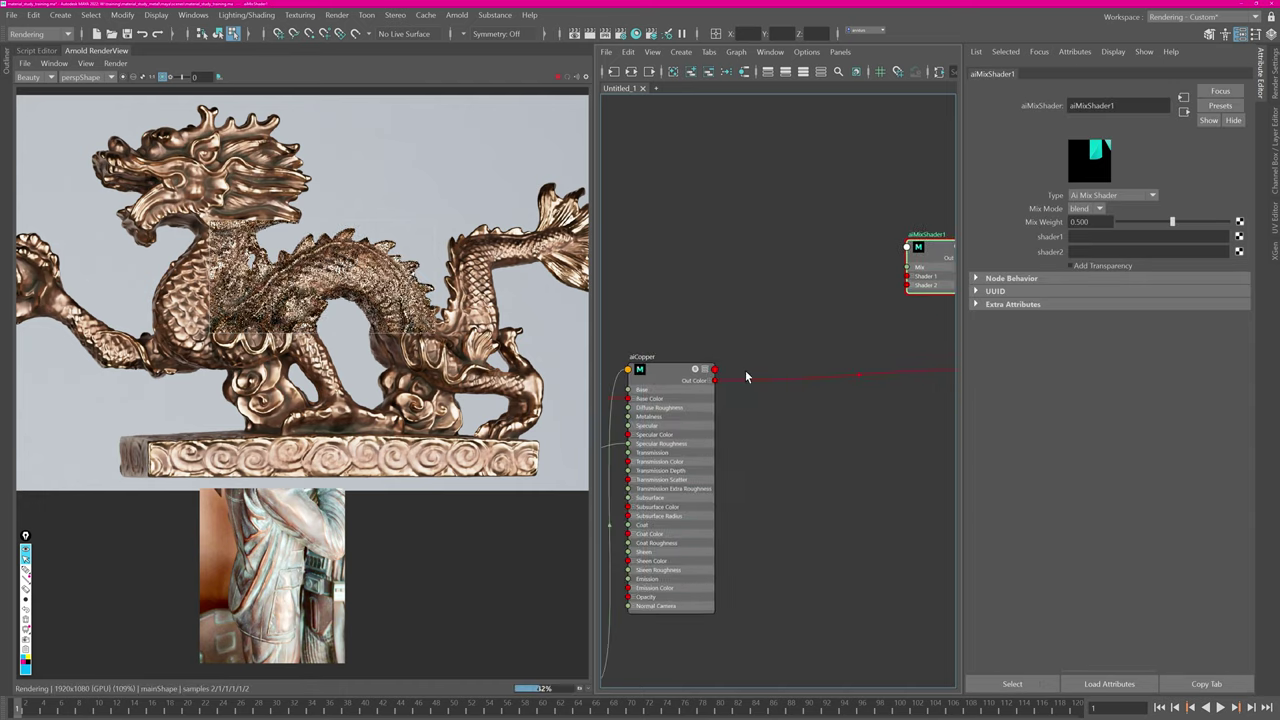
{"action": "left_click_drag", "start_coordinate": [896, 301], "coordinate": [907, 286]}
{"action": "middle_click_drag", "start_coordinate": [950, 315], "coordinate": [803, 331], "text": "alt"}
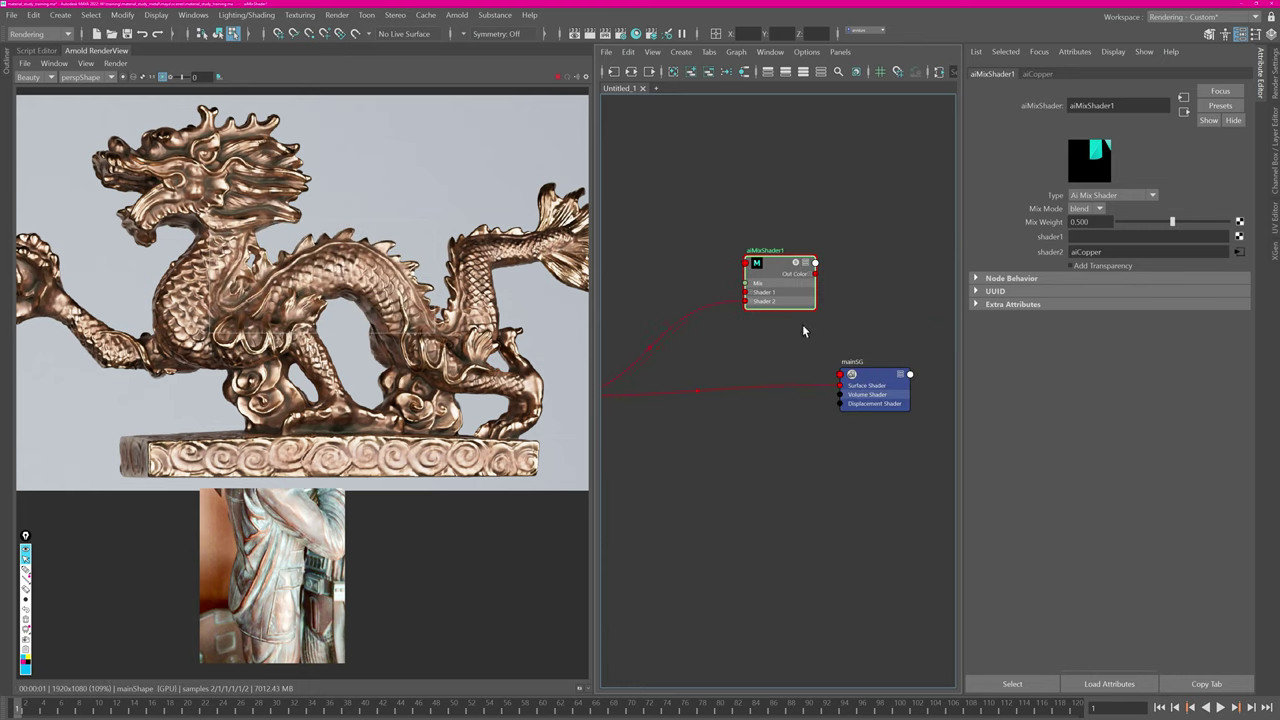
{"action": "left_click_drag", "start_coordinate": [854, 388], "coordinate": [854, 387]}
{"action": "middle_click_drag", "start_coordinate": [716, 348], "coordinate": [802, 373], "text": "alt"}
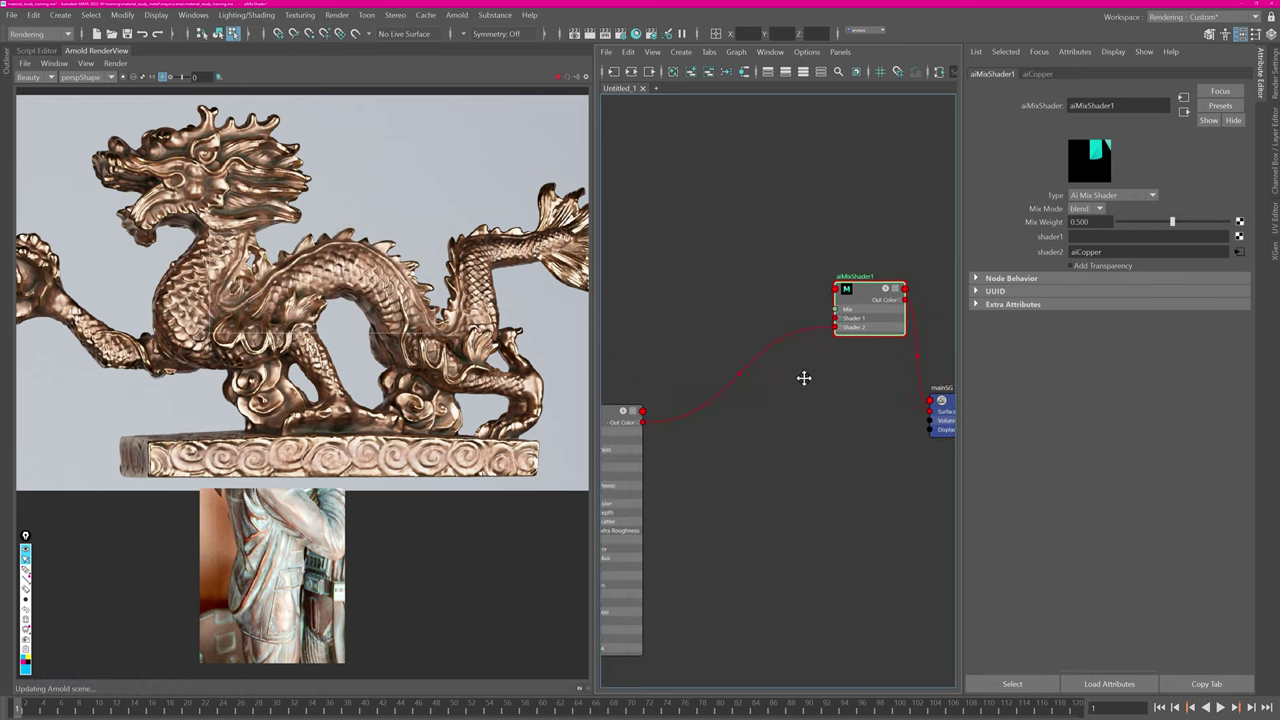
{"action": "left_click_drag", "start_coordinate": [862, 289], "coordinate": [818, 335]}
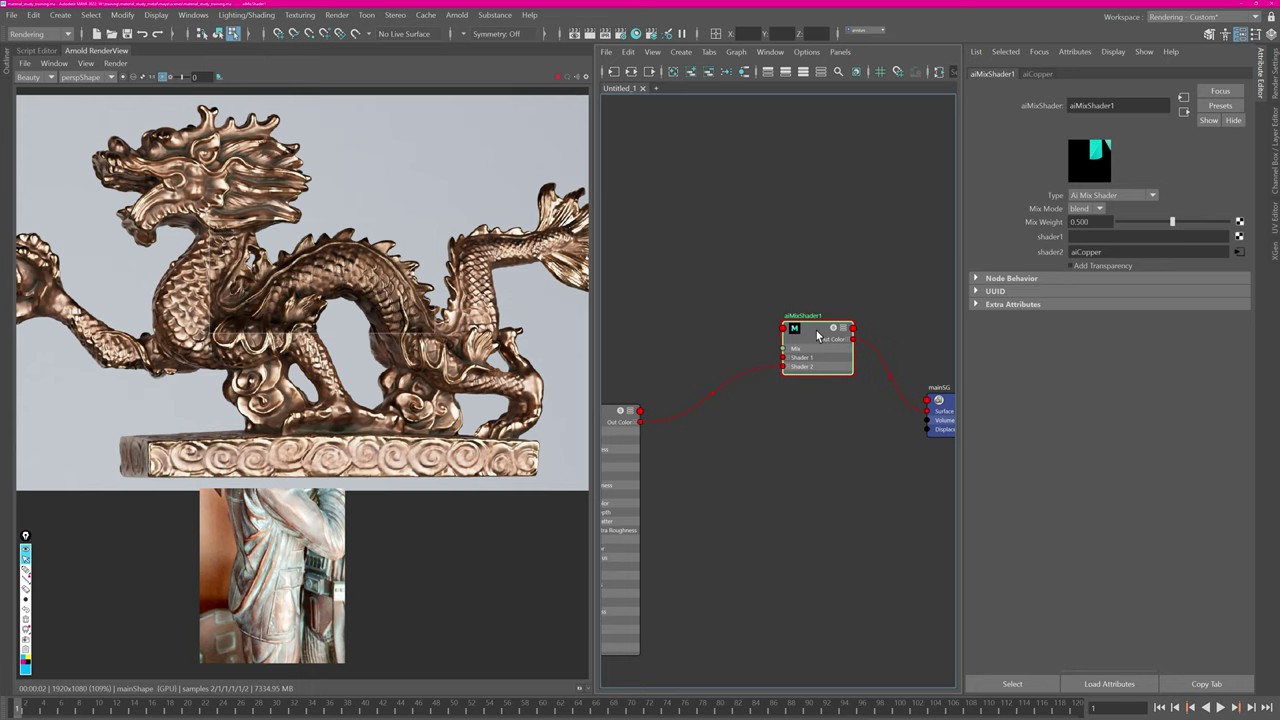
{"action": "middle_click_drag", "start_coordinate": [741, 363], "coordinate": [801, 390], "text": "alt"}
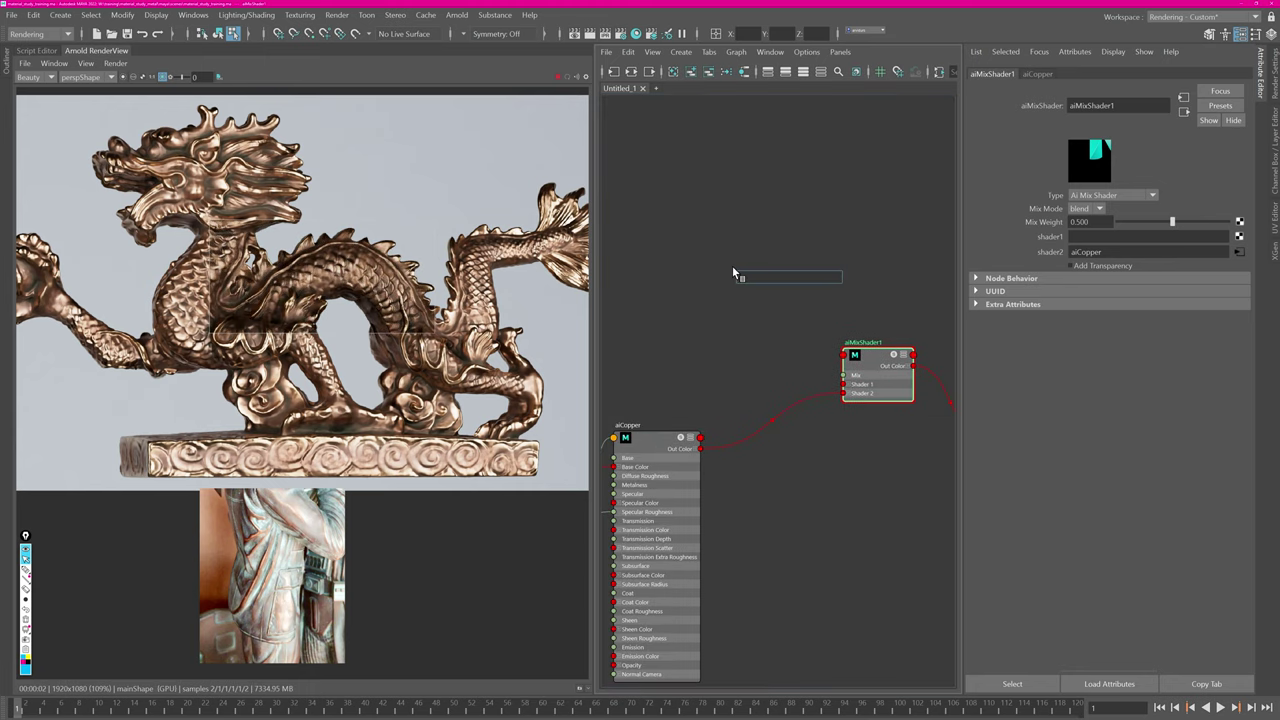
{"action": "type", "text": "surf"}
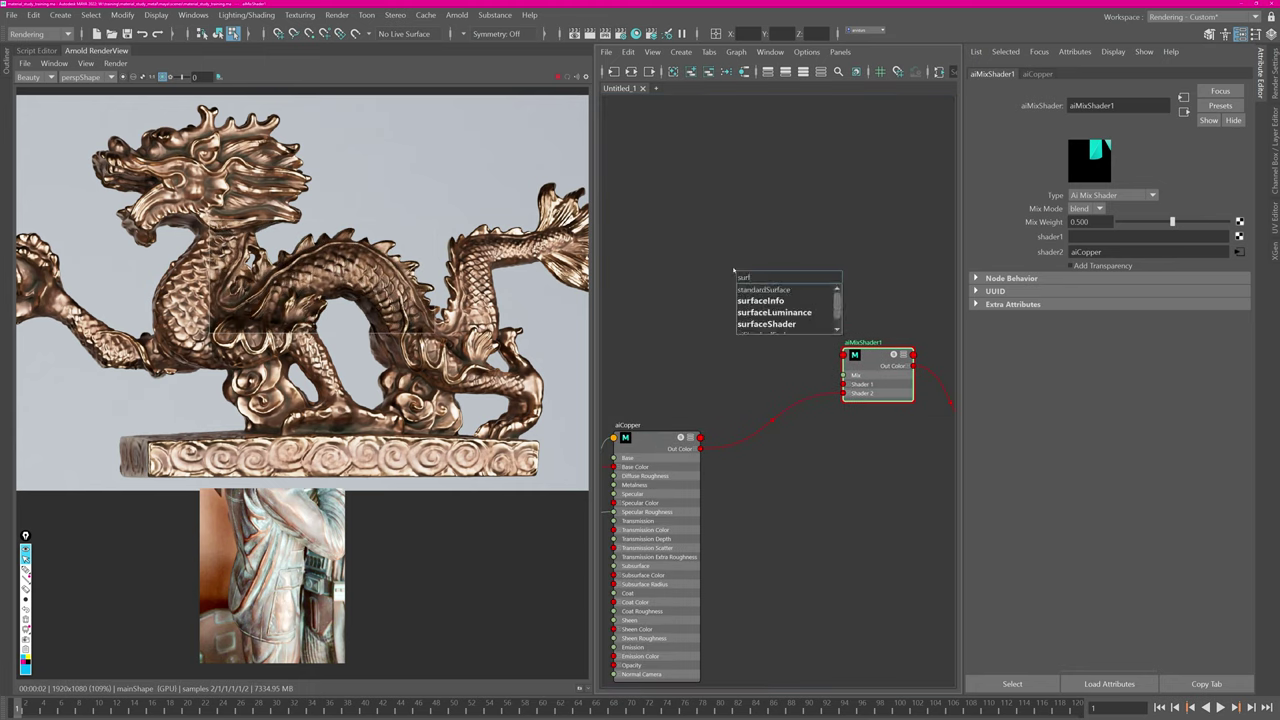
{"action": "key", "text": "Down"}
{"action": "key", "text": "Down"}
{"action": "key", "text": "Down"}
{"action": "key", "text": "BackSpace"}
{"action": "key", "text": "BackSpace"}
{"action": "key", "text": "BackSpace"}
{"action": "key", "text": "BackSpace"}
Create an aiStandardSurface node near aiMixShader1 and delete the shading group created with it.
{"action": "type", "text": "aist"}
{"action": "key", "text": "Down"}
{"action": "key", "text": "Return"}
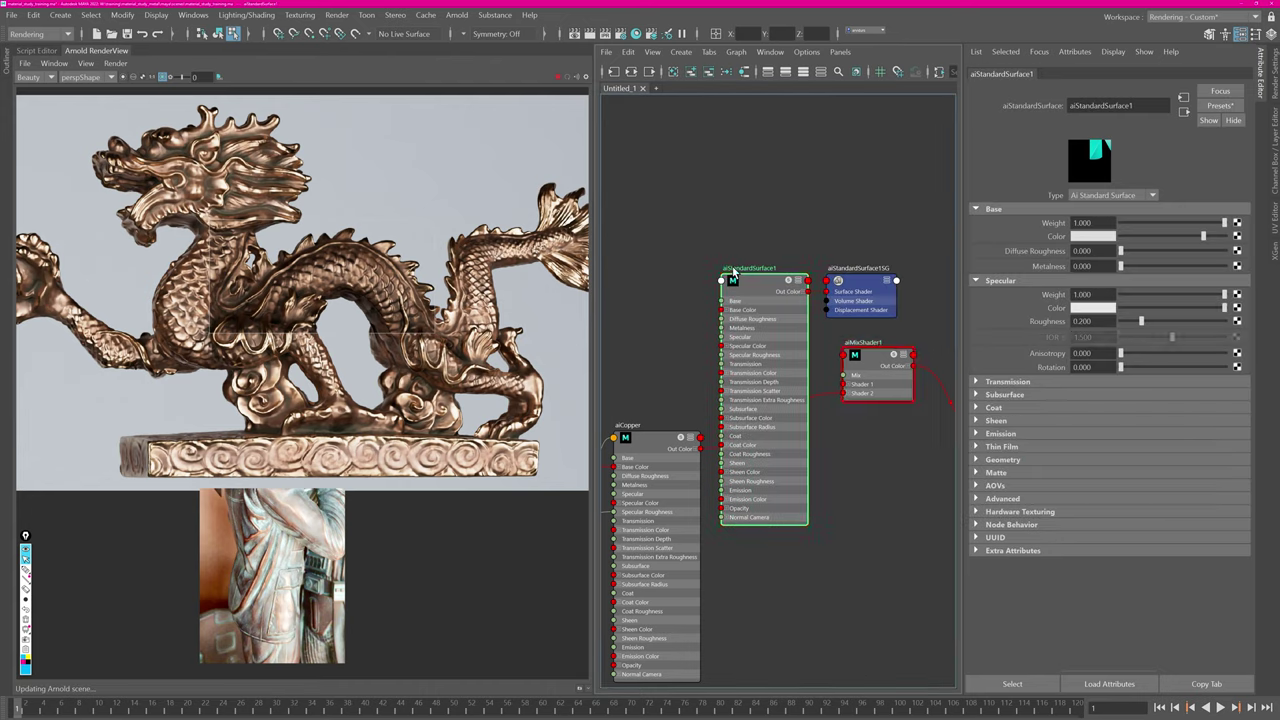
{"action": "left_click", "coordinate": [873, 295]}
{"action": "key", "text": "Delete"}
Connect the new standard surface's Out Color to aiMixShader1's Shader 1 and place it above aiCopper.
{"action": "left_click_drag", "start_coordinate": [760, 283], "coordinate": [843, 273]}
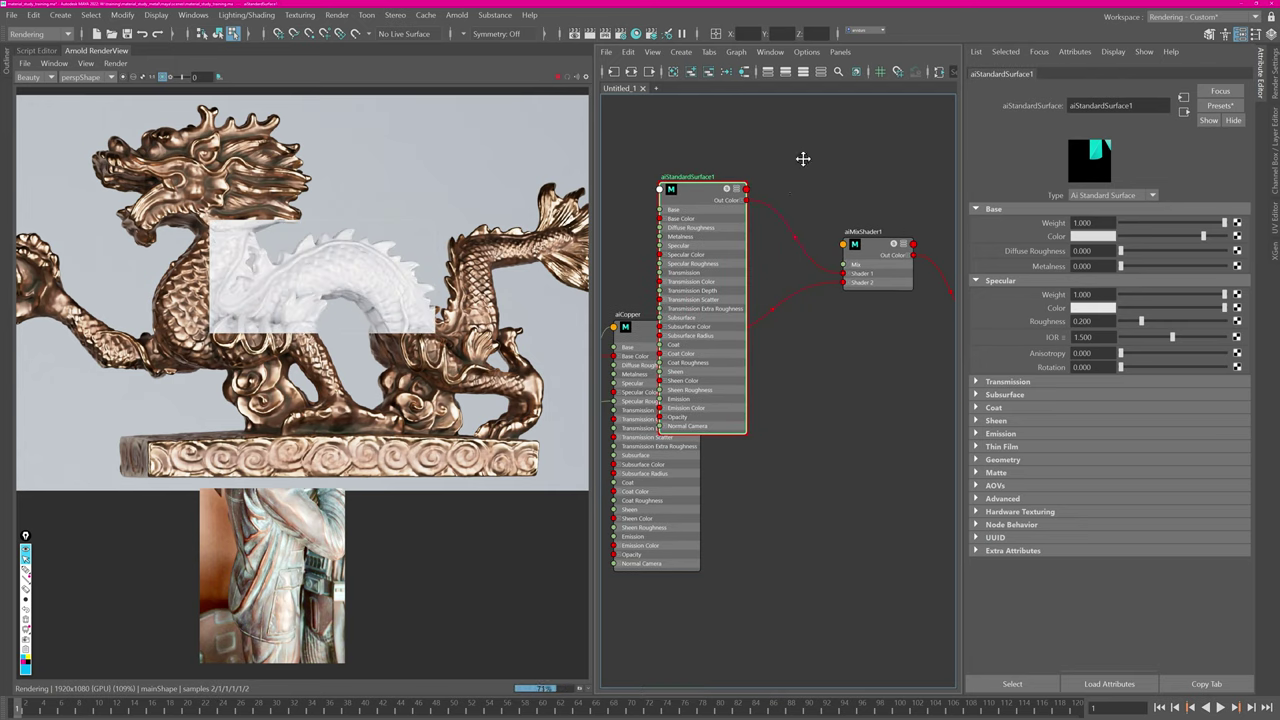
{"action": "middle_click_drag", "start_coordinate": [803, 159], "coordinate": [866, 289], "text": "alt"}
{"action": "left_click_drag", "start_coordinate": [754, 336], "coordinate": [704, 67]}
{"action": "middle_click_drag", "start_coordinate": [777, 248], "coordinate": [747, 411], "text": "alt"}
Rename the new standard surface shader aiDust.
{"action": "double_click", "coordinate": [688, 222]}
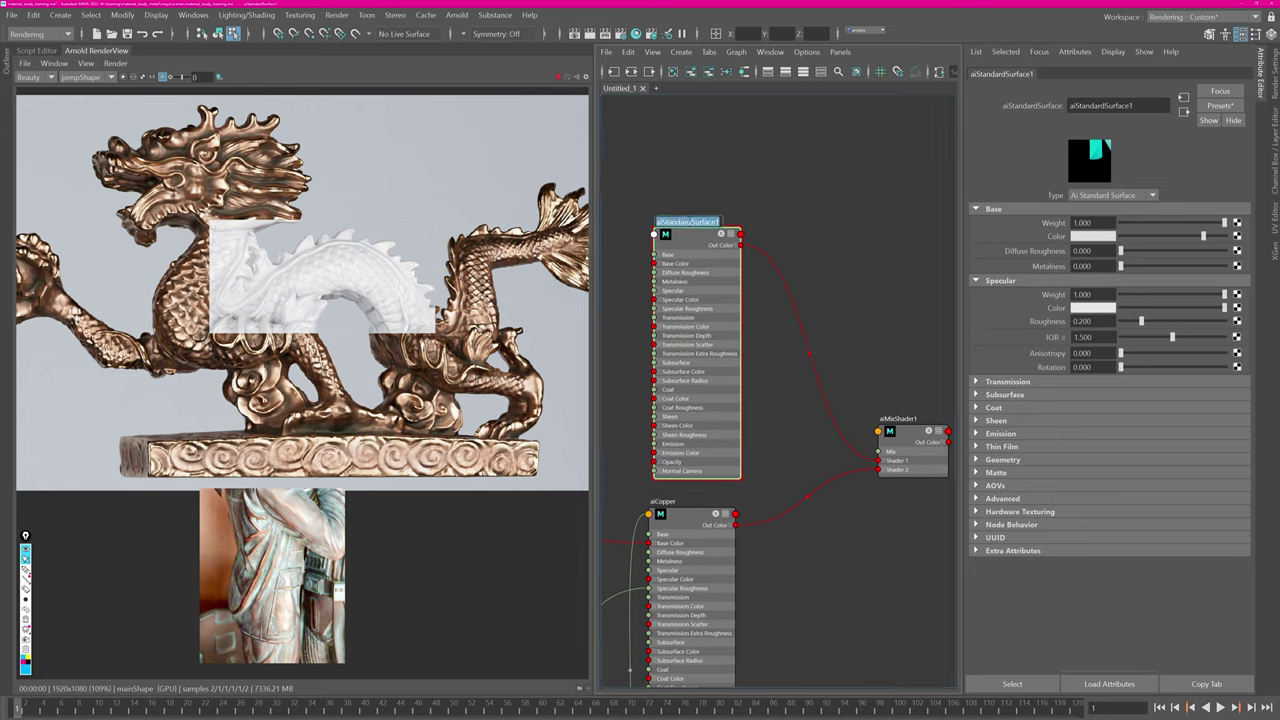
{"action": "type", "text": "aiDust"}
{"action": "key", "text": "Return"}
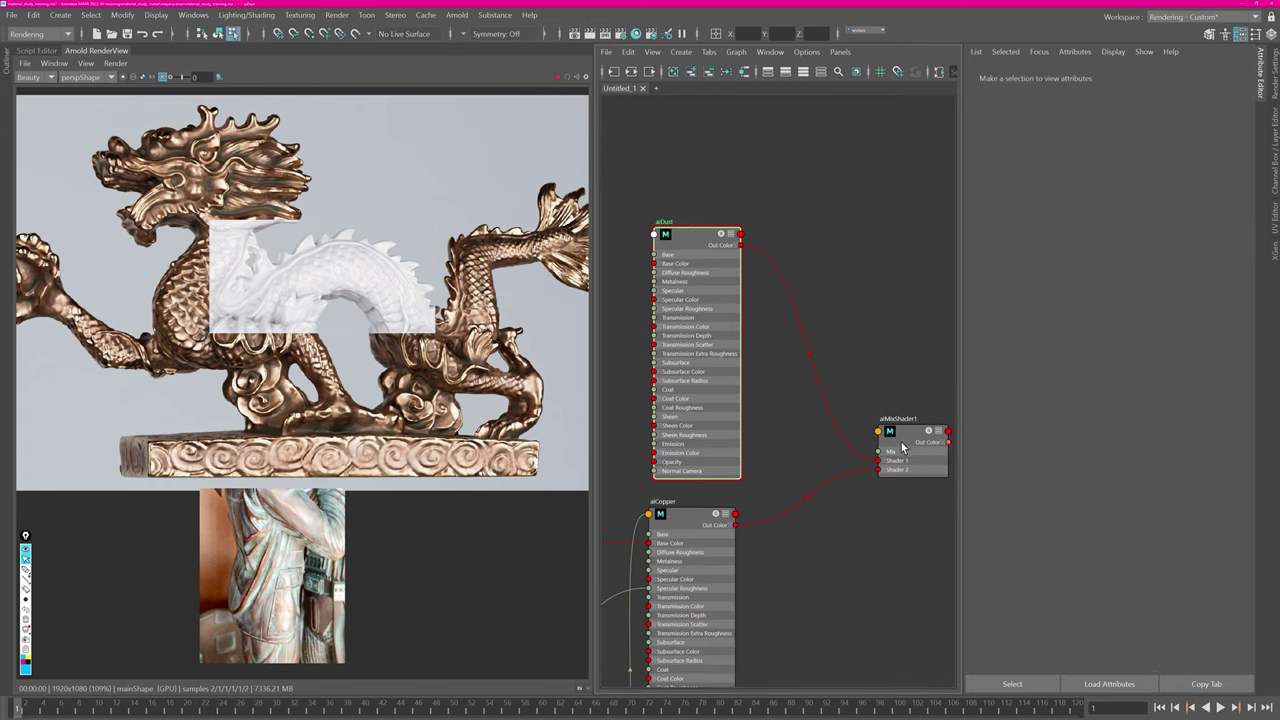
Set aiMixShader1's Mix Weight to 0 and move the aiDust node farther above aiCopper.
{"action": "left_click", "coordinate": [903, 449]}
{"action": "left_click_drag", "start_coordinate": [1164, 226], "coordinate": [1080, 221]}
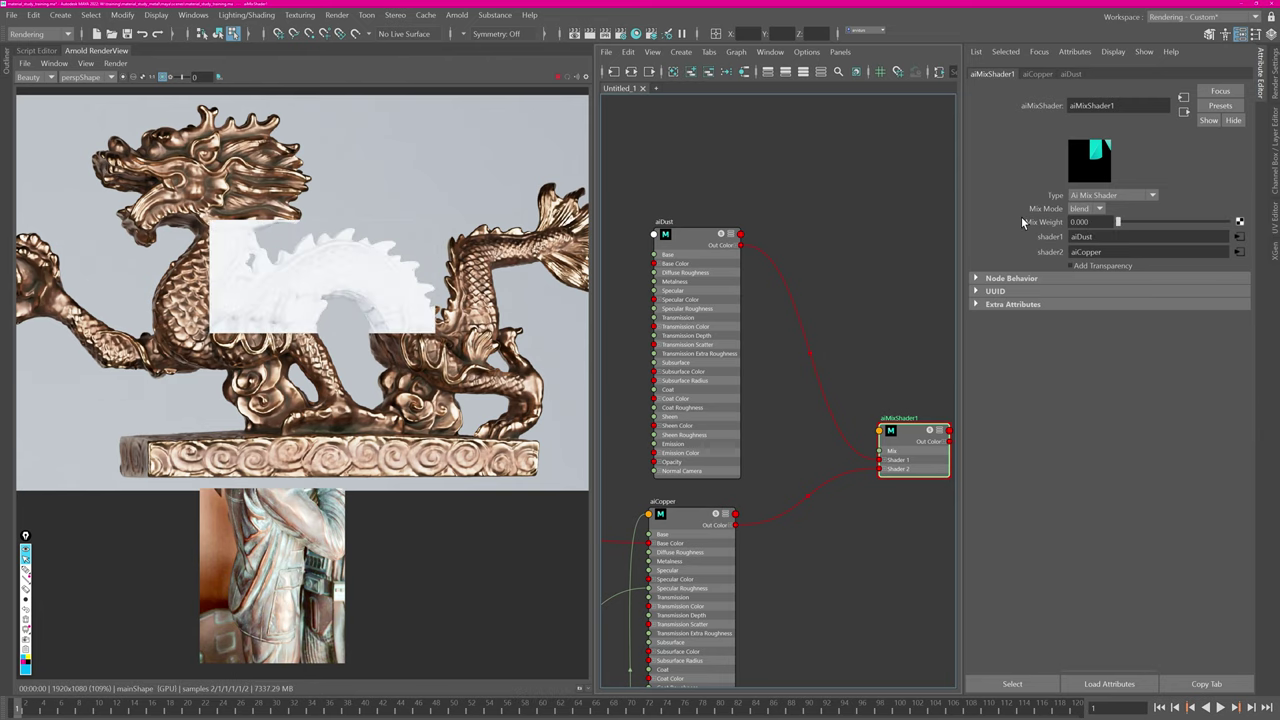
{"action": "middle_click_drag", "start_coordinate": [691, 195], "coordinate": [808, 243], "text": "alt"}
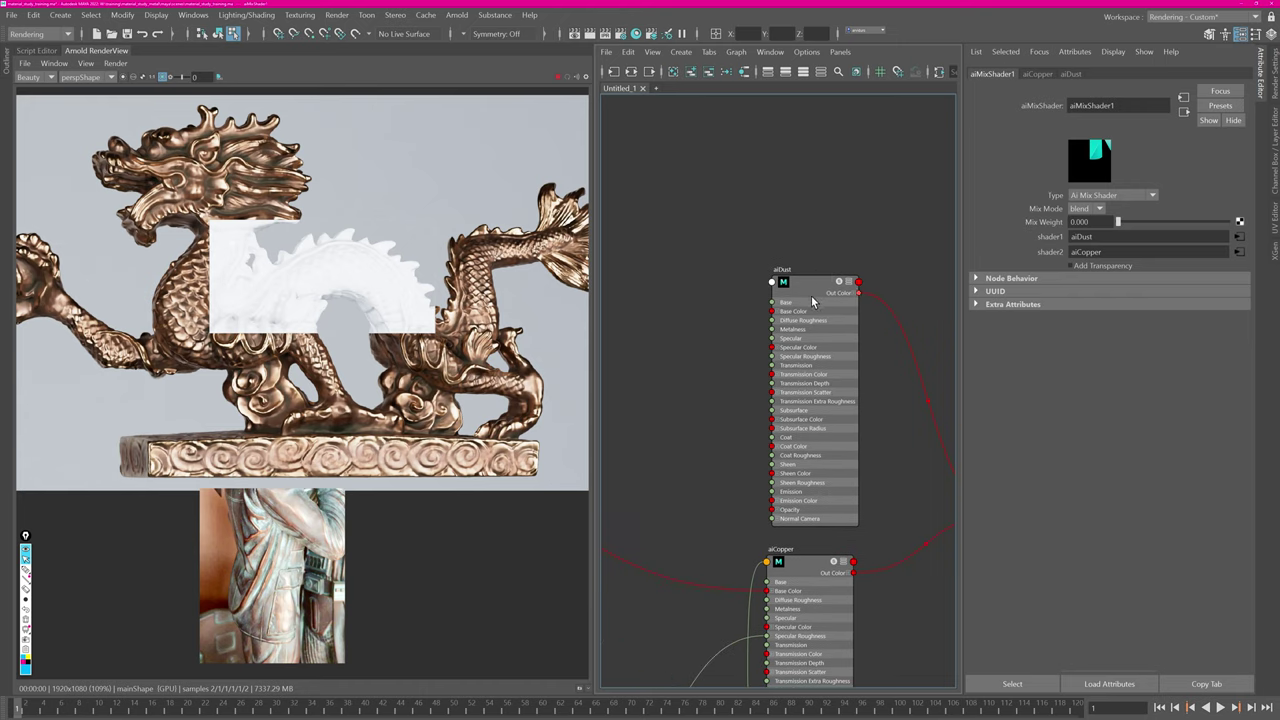
{"action": "left_click_drag", "start_coordinate": [808, 285], "coordinate": [782, 318]}
{"action": "middle_click_drag", "start_coordinate": [782, 318], "coordinate": [782, 153], "text": "alt"}
{"action": "left_click_drag", "start_coordinate": [782, 154], "coordinate": [782, 121]}
{"action": "left_click_drag", "start_coordinate": [794, 352], "coordinate": [783, 158]}
{"action": "middle_click_drag", "start_coordinate": [727, 186], "coordinate": [711, 473], "text": "alt"}
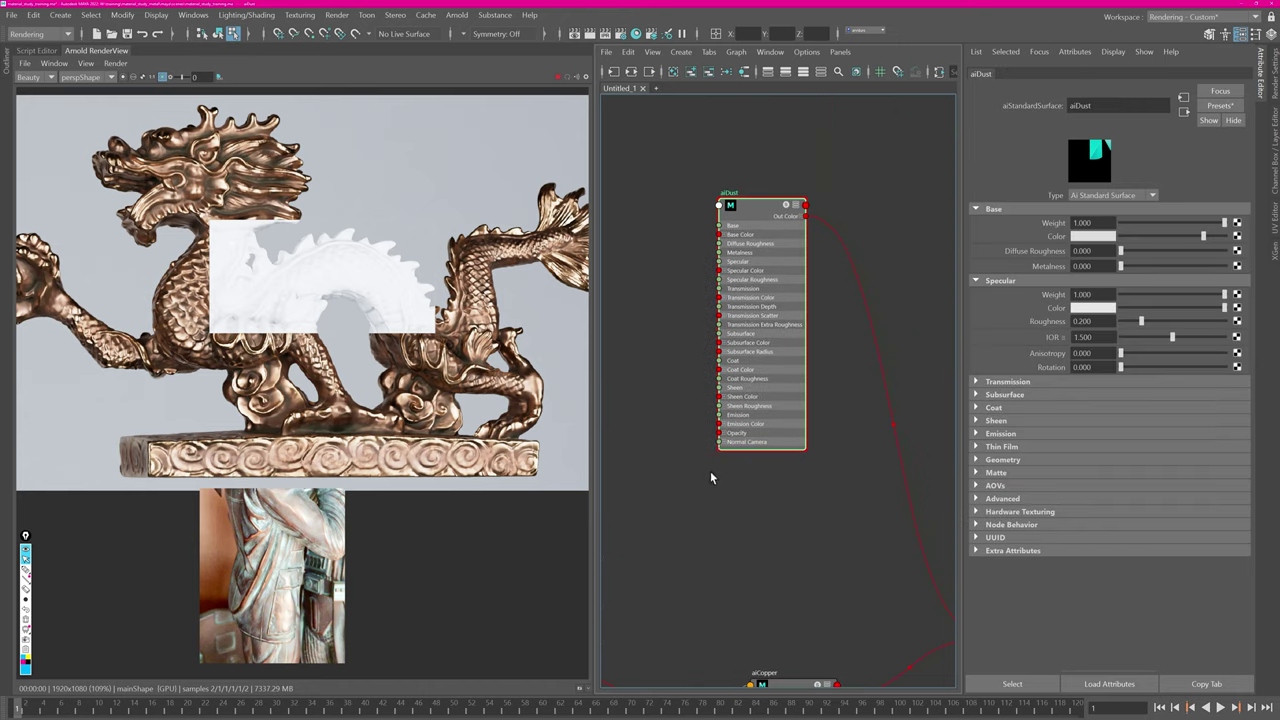
Set aiDust's base Color to a recent brown, then desaturate and shift it to a dusty grey-brown.
{"action": "left_click", "coordinate": [1098, 240]}
{"action": "left_click", "coordinate": [1098, 237]}
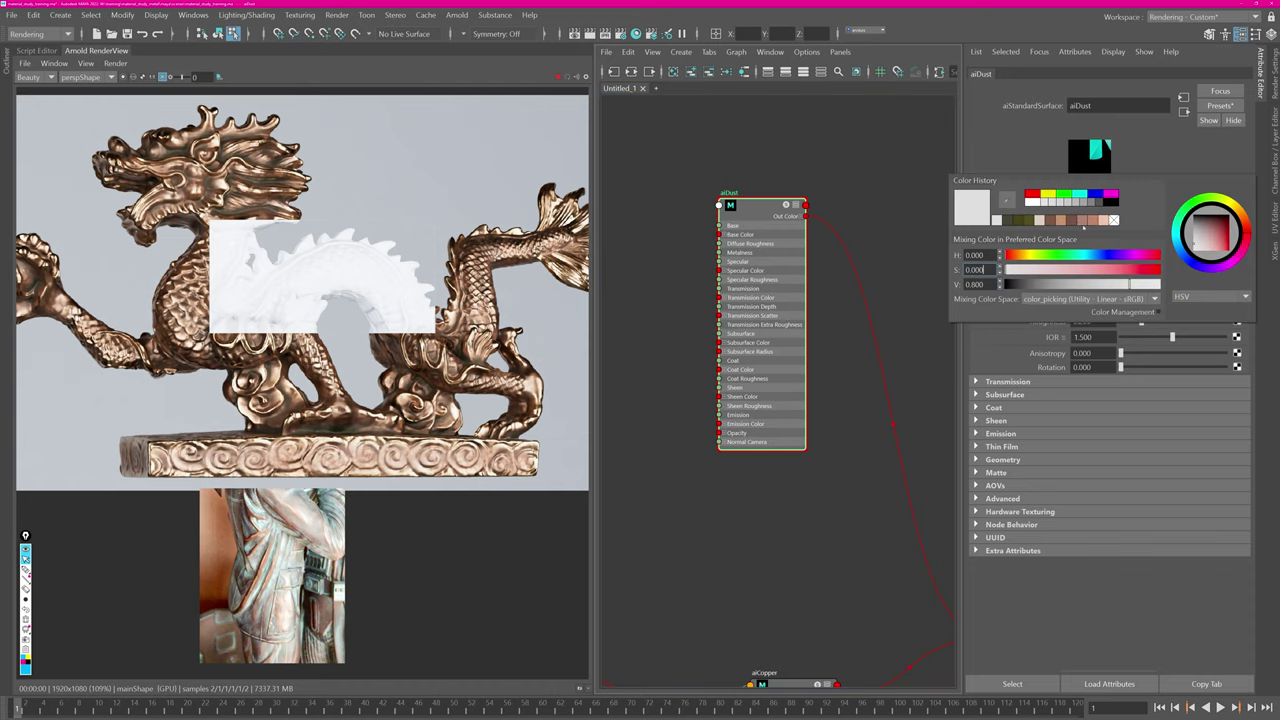
{"action": "left_click", "coordinate": [1061, 220]}
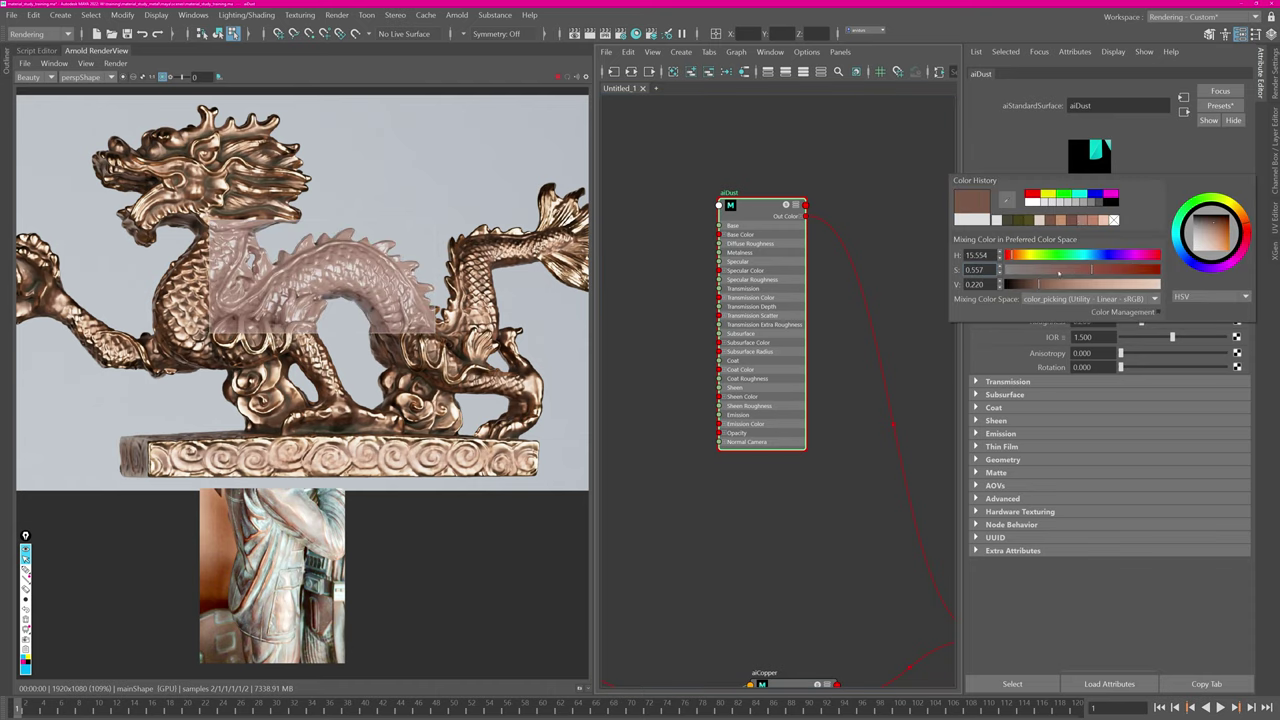
{"action": "left_click_drag", "start_coordinate": [1086, 270], "coordinate": [1050, 270]}
{"action": "left_click_drag", "start_coordinate": [1226, 231], "coordinate": [1243, 222]}
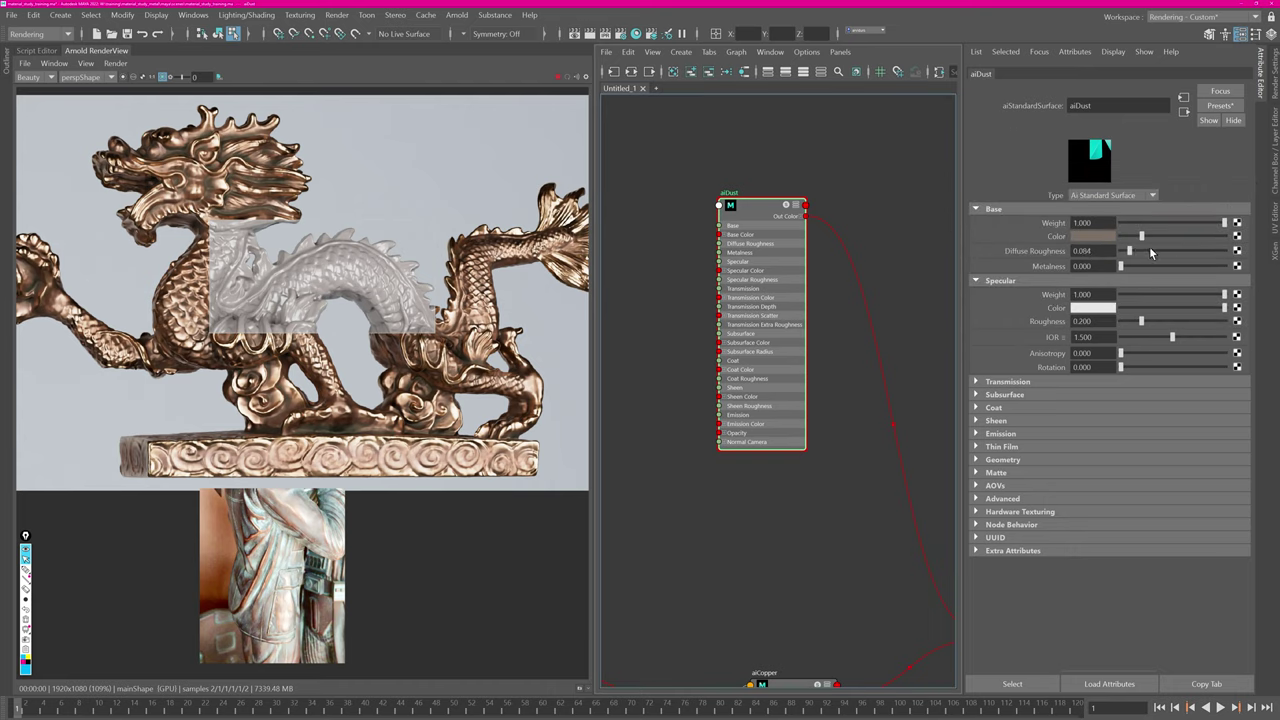
Set aiDust's Diffuse Roughness to 1 and its specular Roughness to about 0.736.
{"action": "left_click_drag", "start_coordinate": [1150, 248], "coordinate": [1274, 256]}
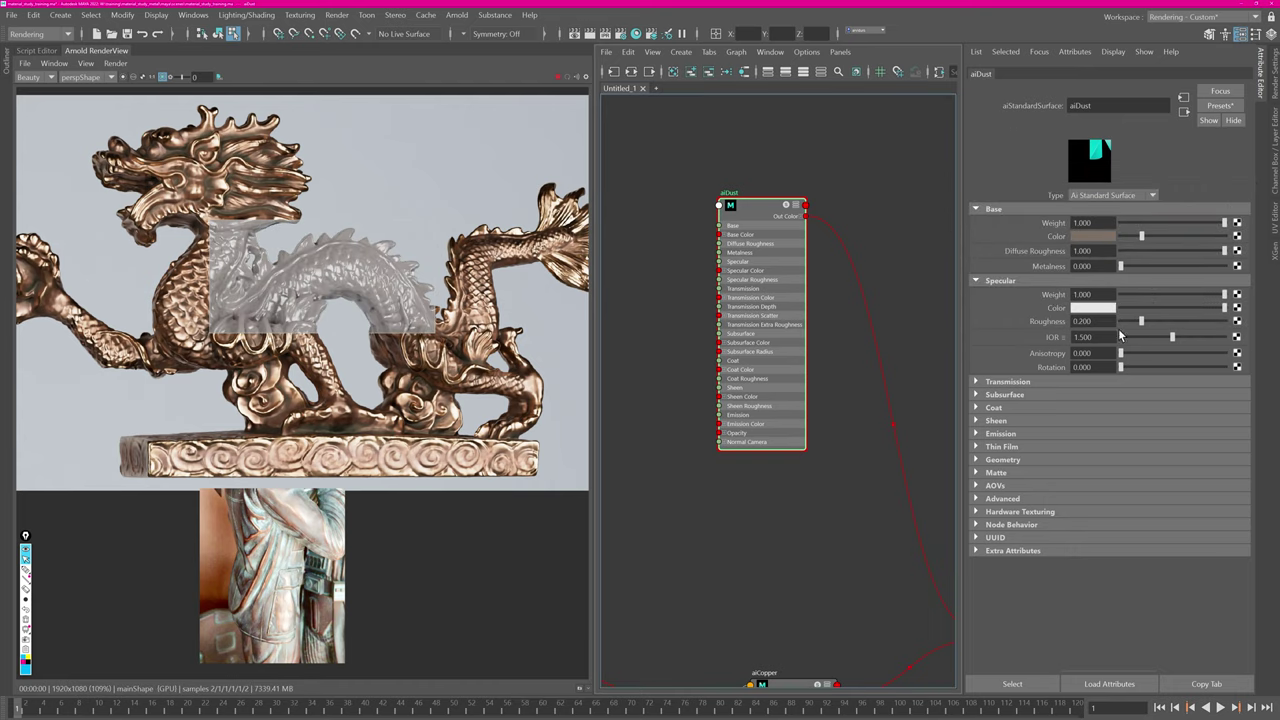
{"action": "left_click_drag", "start_coordinate": [1150, 320], "coordinate": [1198, 320]}
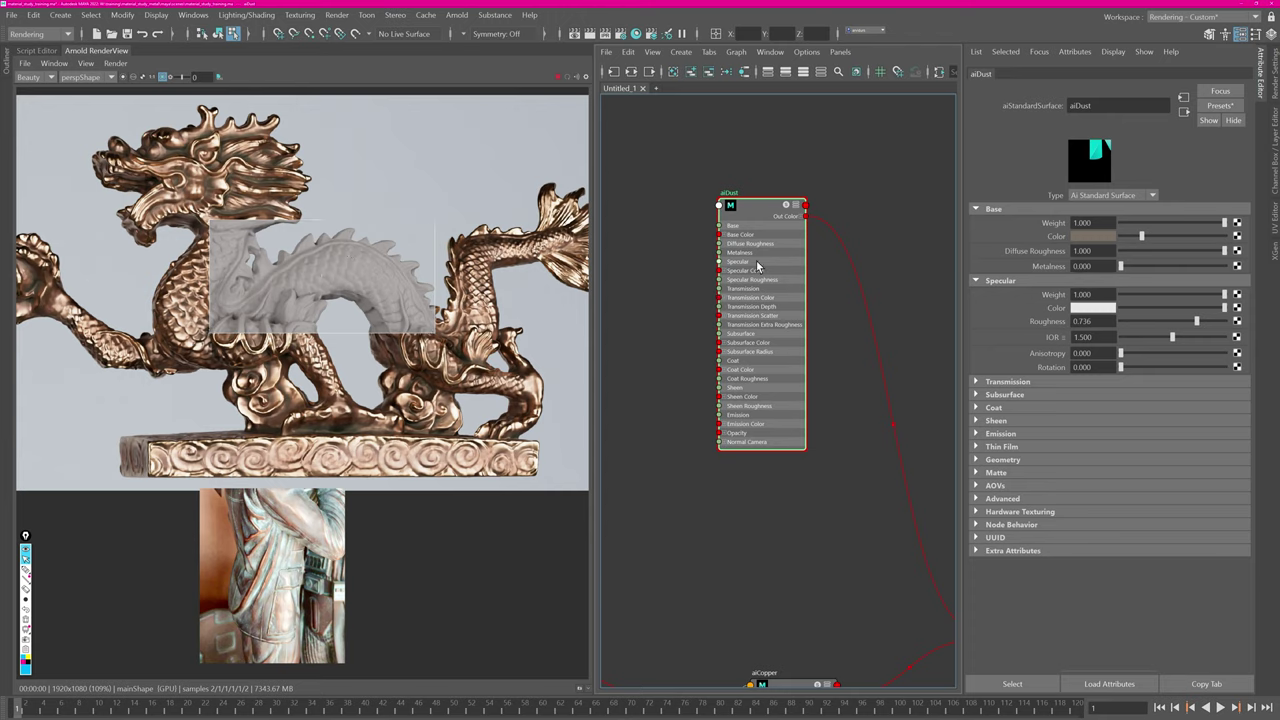
Create an aiStateVector node above aiMixShader1 and set its Variable to Ng.
{"action": "middle_click_drag", "start_coordinate": [855, 291], "coordinate": [728, 143], "text": "alt"}
{"action": "middle_click_drag", "start_coordinate": [811, 186], "coordinate": [796, 267], "text": "alt"}
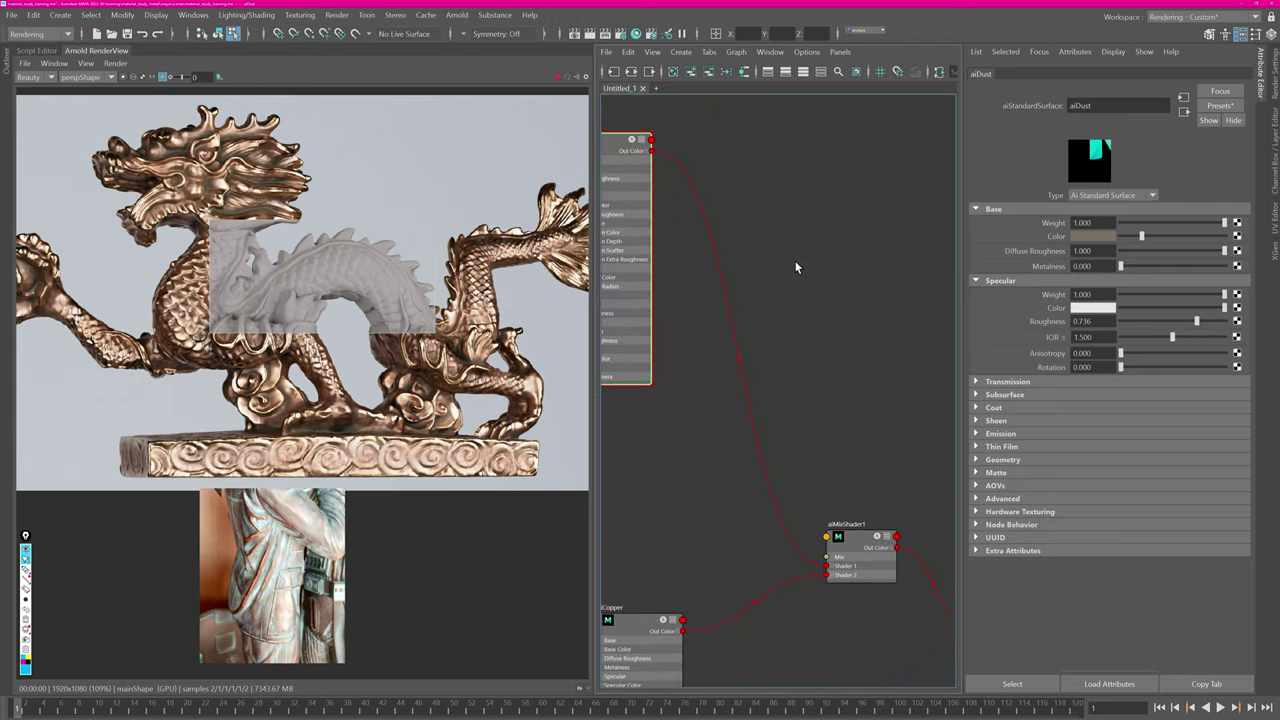
{"action": "left_click", "coordinate": [794, 261]}
{"action": "key", "text": "Tab"}
{"action": "type", "text": "st"}
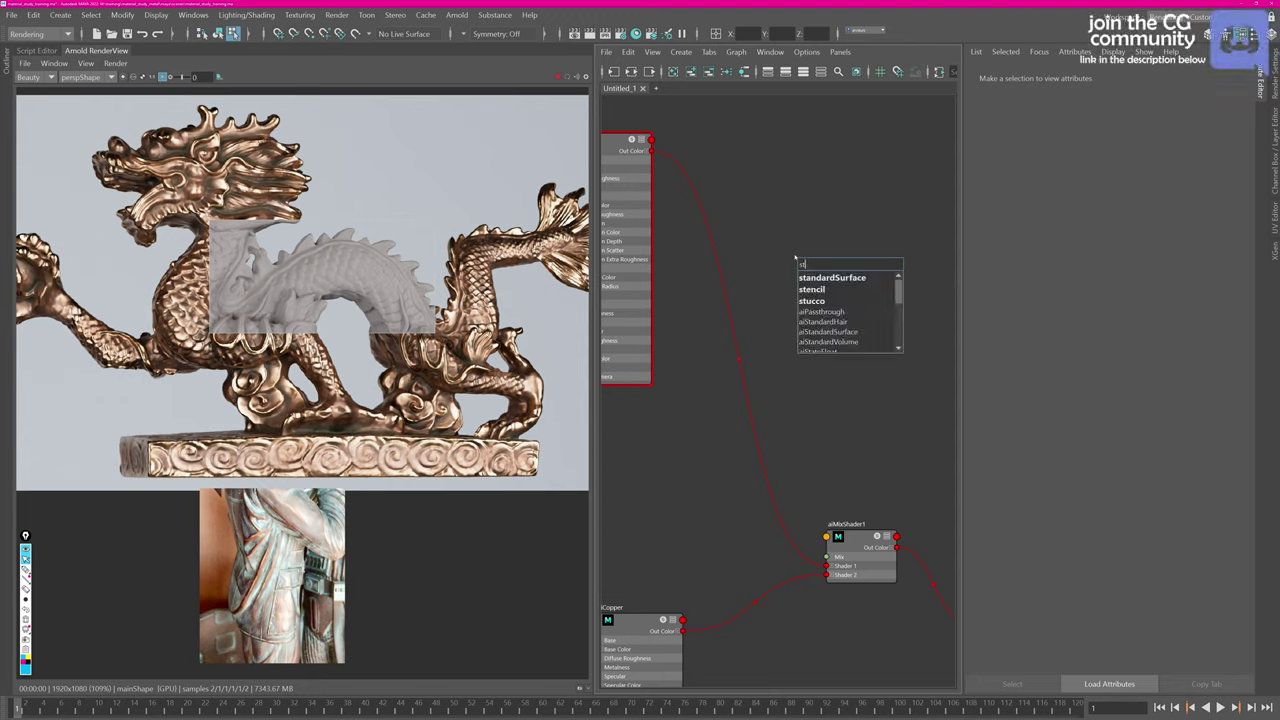
{"action": "type", "text": "ate"}
{"action": "key", "text": "Down"}
{"action": "key", "text": "Down"}
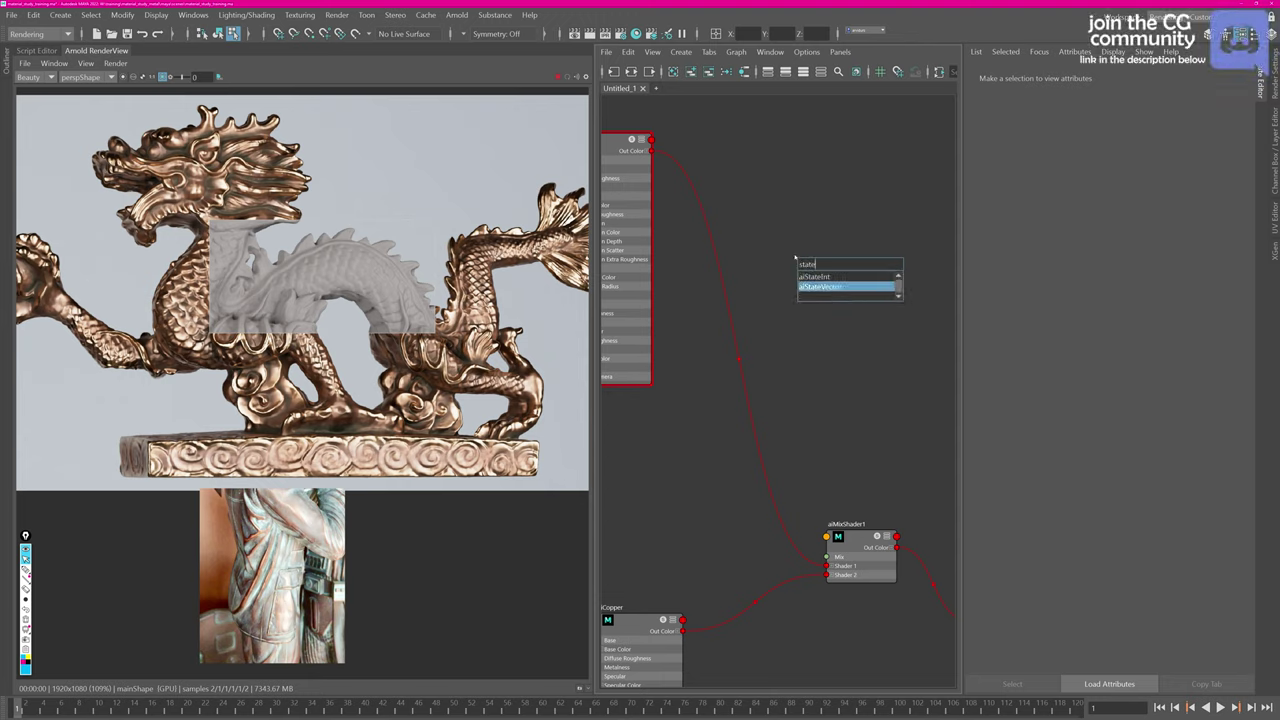
{"action": "key", "text": "Return"}
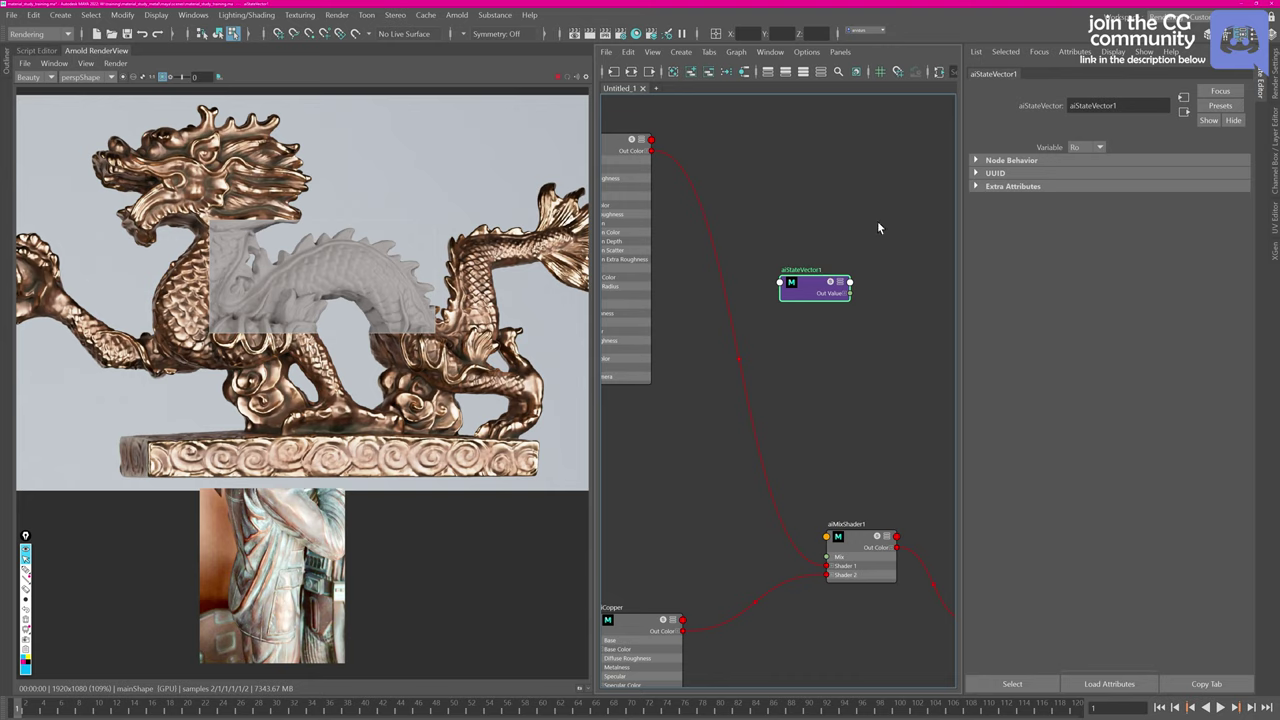
{"action": "left_click", "coordinate": [1082, 149]}
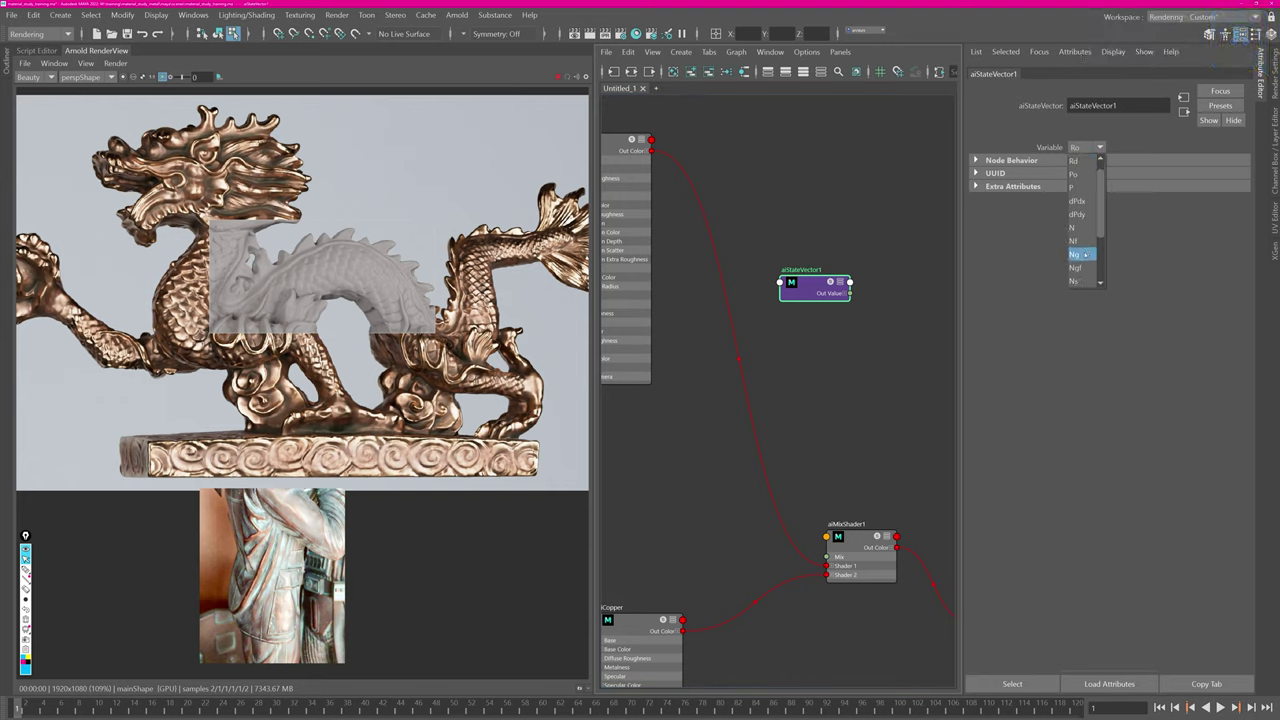
{"action": "left_click", "coordinate": [1084, 255]}
Add an aiRange node, connect aiStateVector1's Out Value to its Input, and expand its Out Color into separate channels.
{"action": "middle_click_drag", "start_coordinate": [855, 298], "coordinate": [816, 241], "text": "alt"}
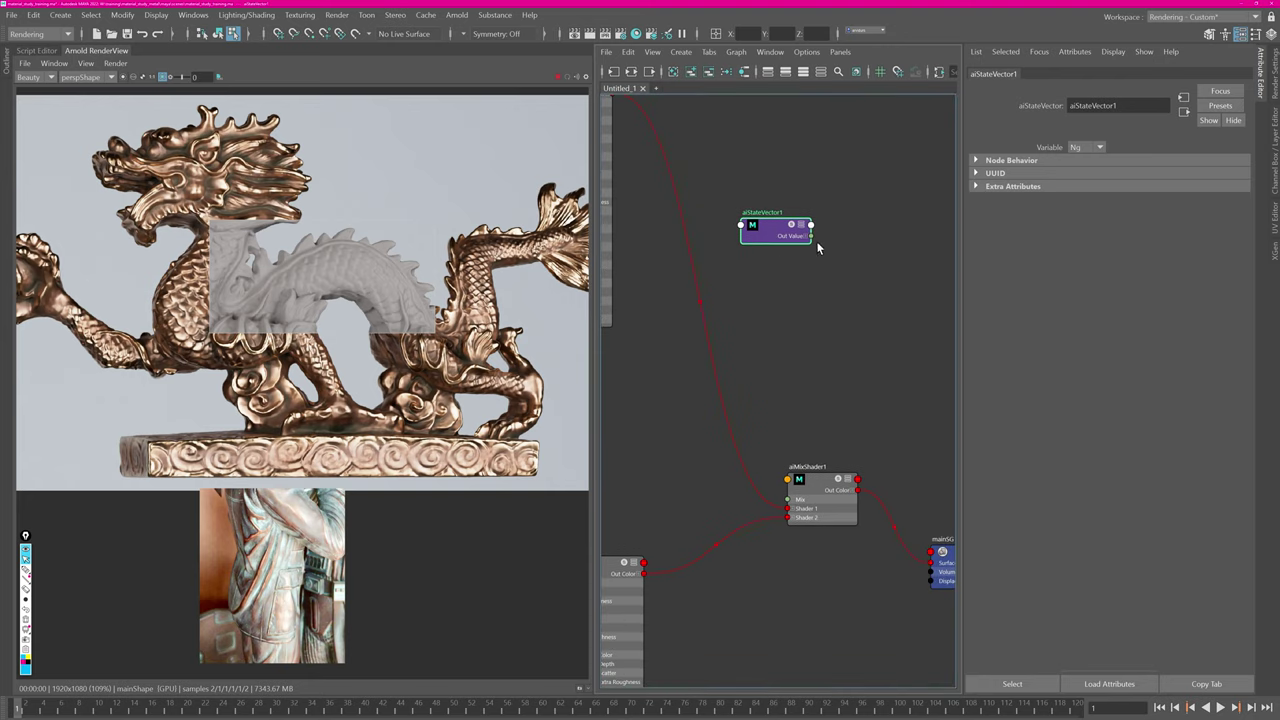
{"action": "left_click_drag", "start_coordinate": [772, 237], "coordinate": [753, 233]}
{"action": "type", "text": "aira"}
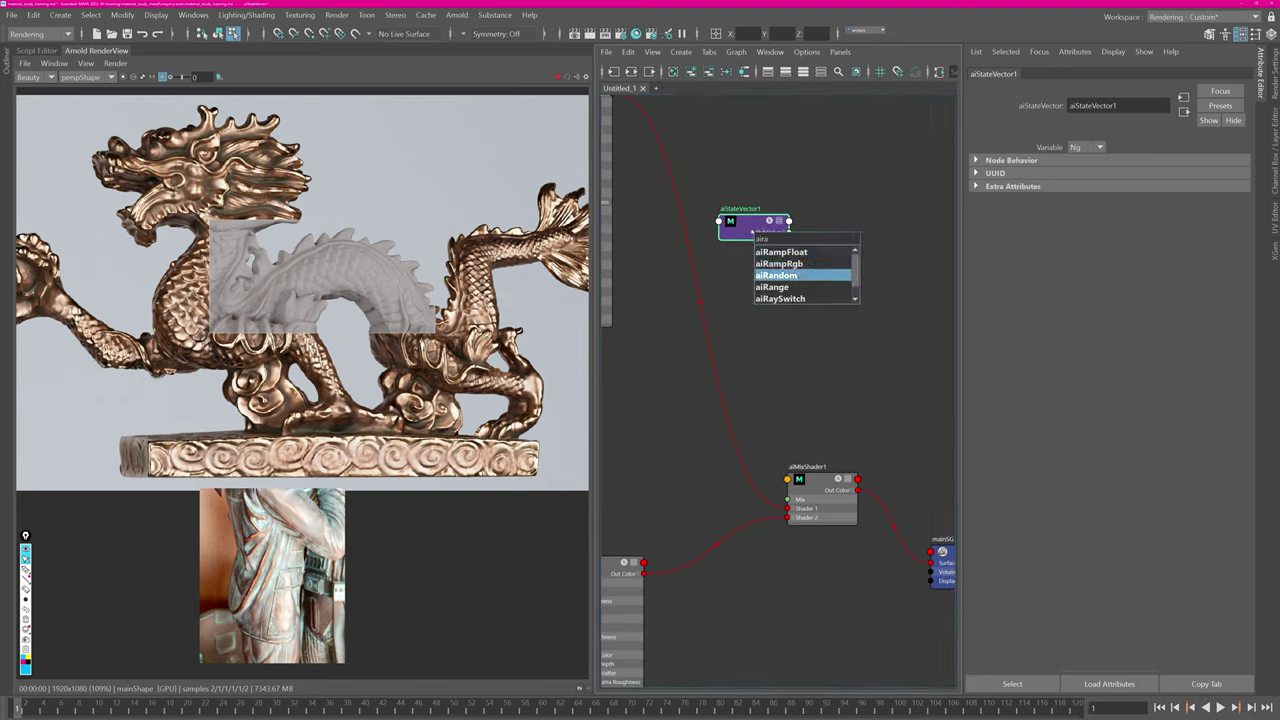
{"action": "key", "text": "Down"}
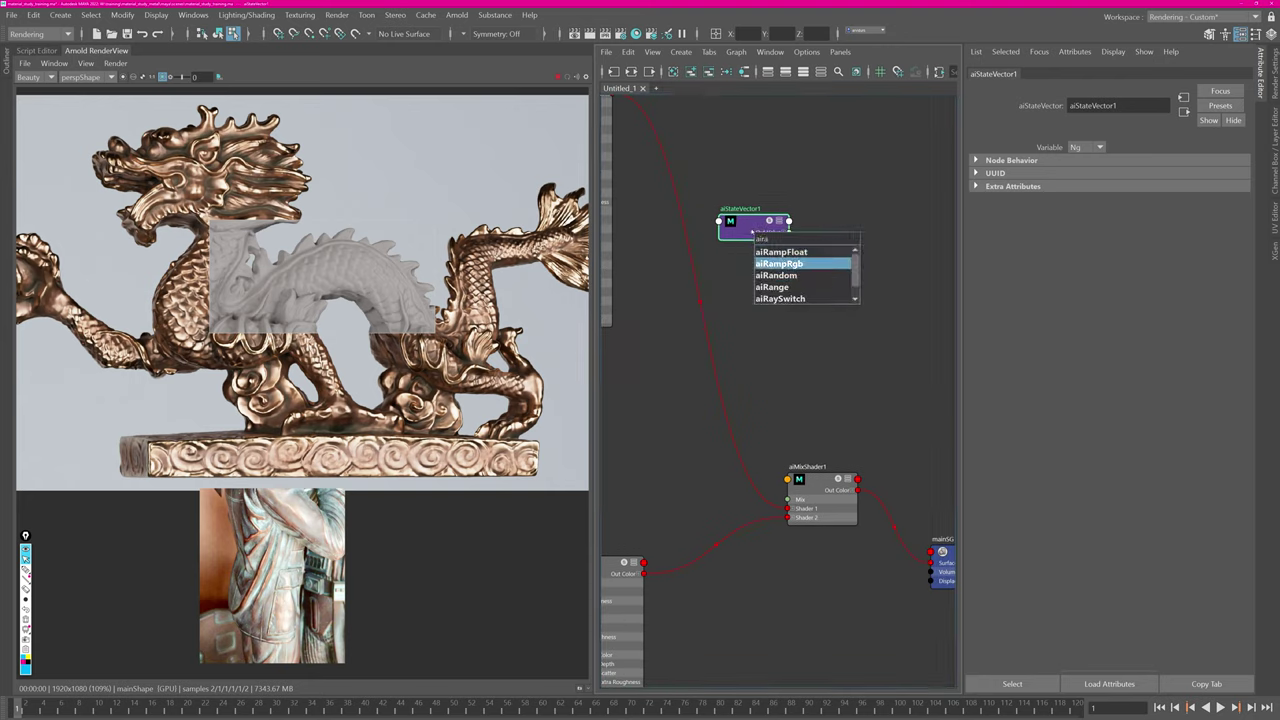
{"action": "key", "text": "Down"}
{"action": "key", "text": "Down"}
{"action": "key", "text": "Return"}
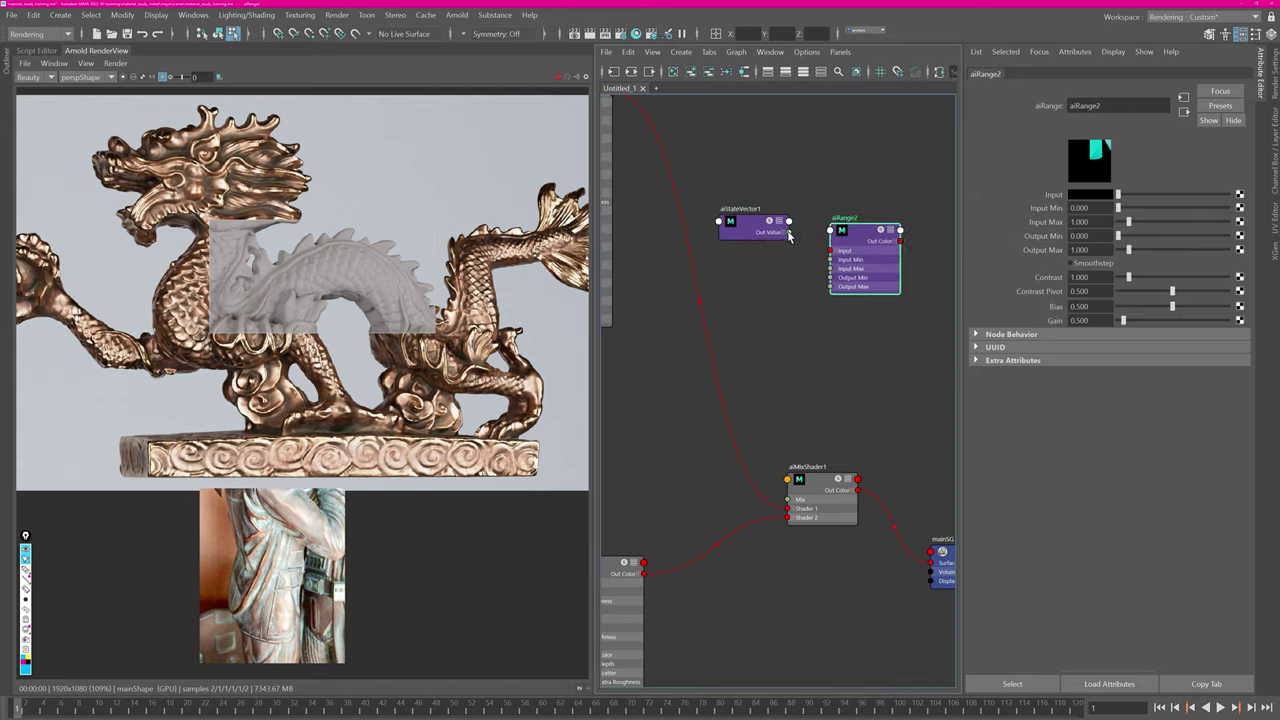
{"action": "left_click_drag", "start_coordinate": [789, 233], "coordinate": [830, 251]}
{"action": "left_click", "coordinate": [897, 241]}
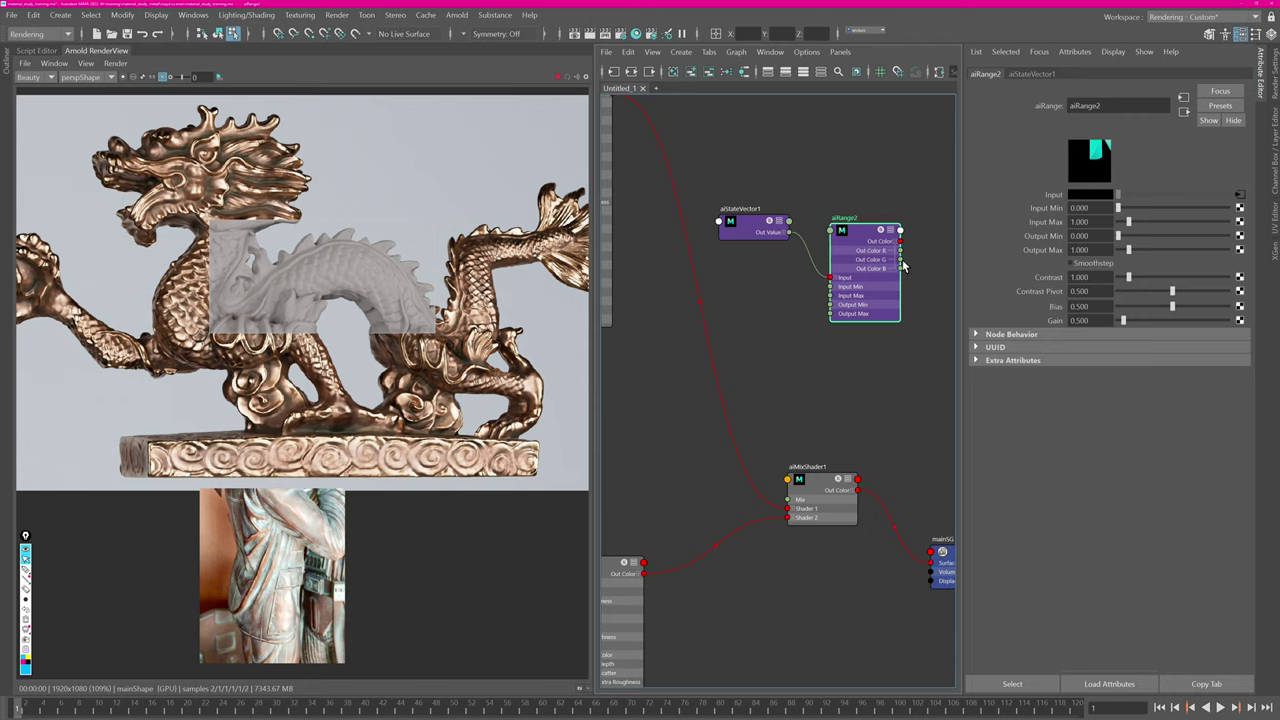
Connect aiRange2's green output channel to the Mix input of aiMixShader1.
{"action": "left_click_drag", "start_coordinate": [901, 260], "coordinate": [788, 498]}
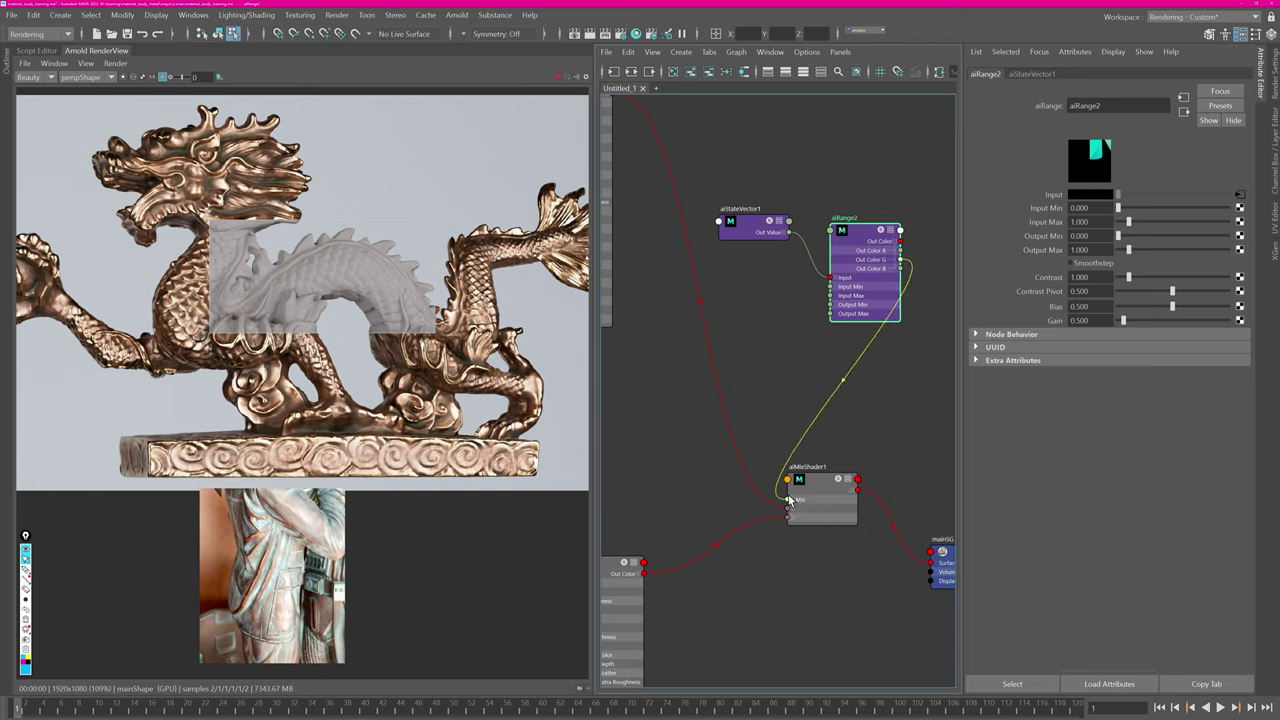
{"action": "left_click", "coordinate": [876, 413]}
{"action": "middle_click_drag", "start_coordinate": [793, 309], "coordinate": [751, 313], "text": "alt"}
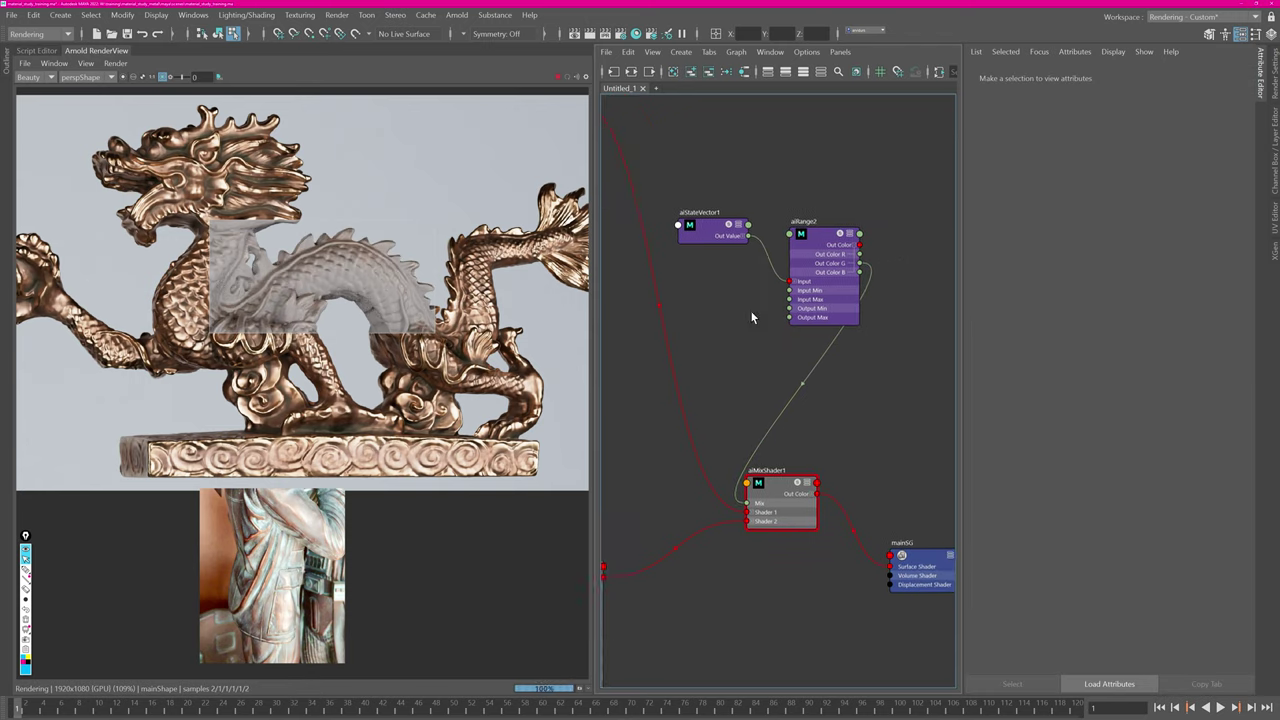
Isolate aiRange2 in the render view, inspect its red and green channels over the whole dragon, and return to the full render.
{"action": "left_click", "coordinate": [816, 240]}
{"action": "left_click", "coordinate": [124, 77]}
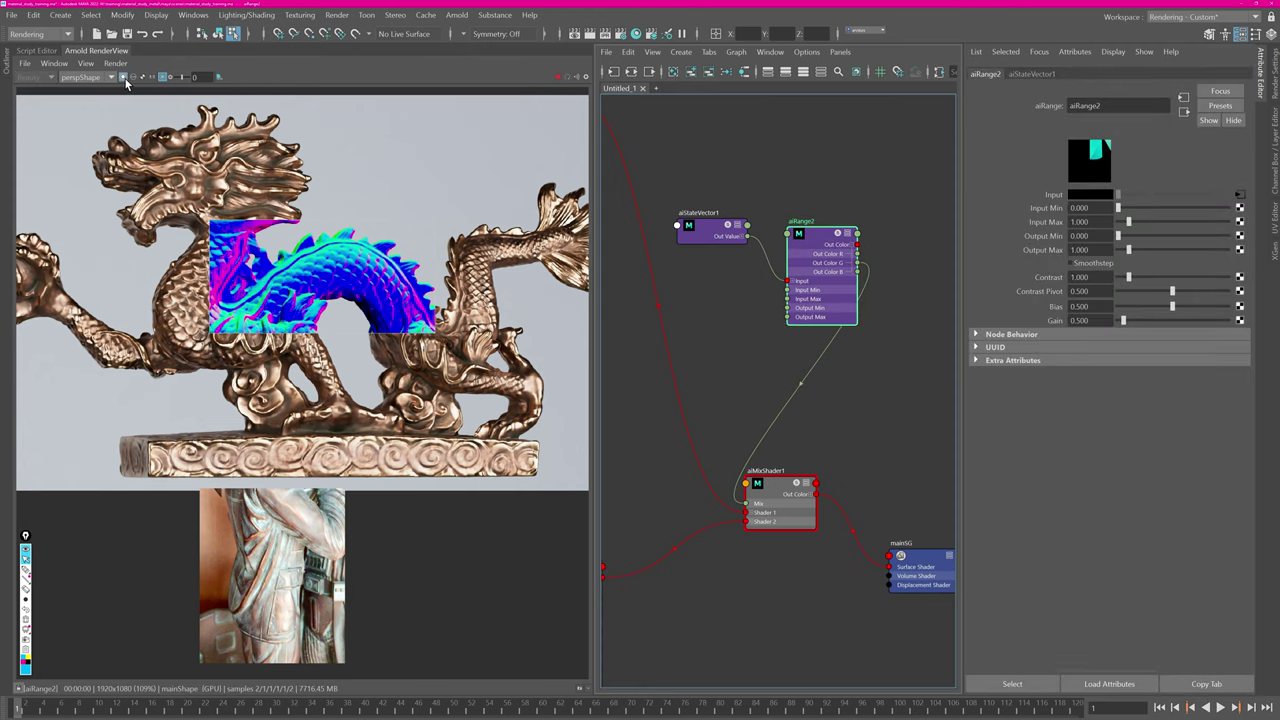
{"action": "middle_click_drag", "start_coordinate": [422, 207], "coordinate": [422, 205]}
{"action": "key", "text": "r"}
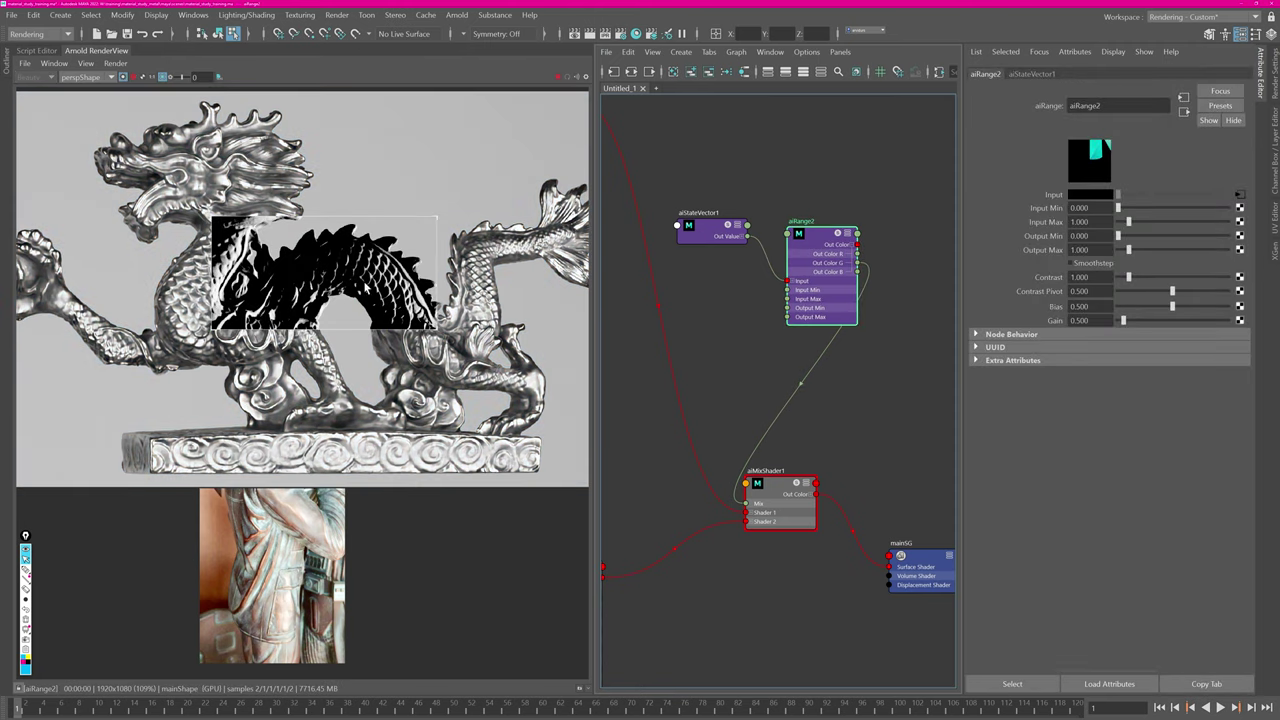
{"action": "key", "text": "g"}
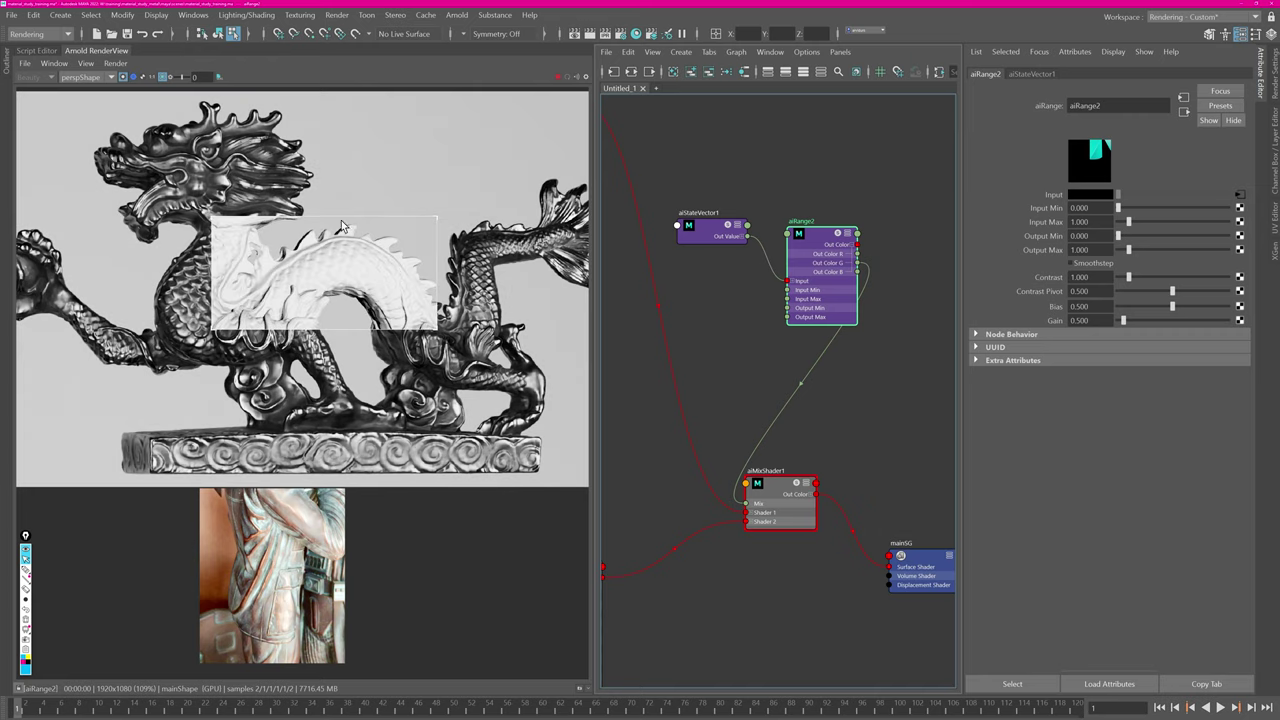
{"action": "left_click", "coordinate": [497, 266], "text": "shift"}
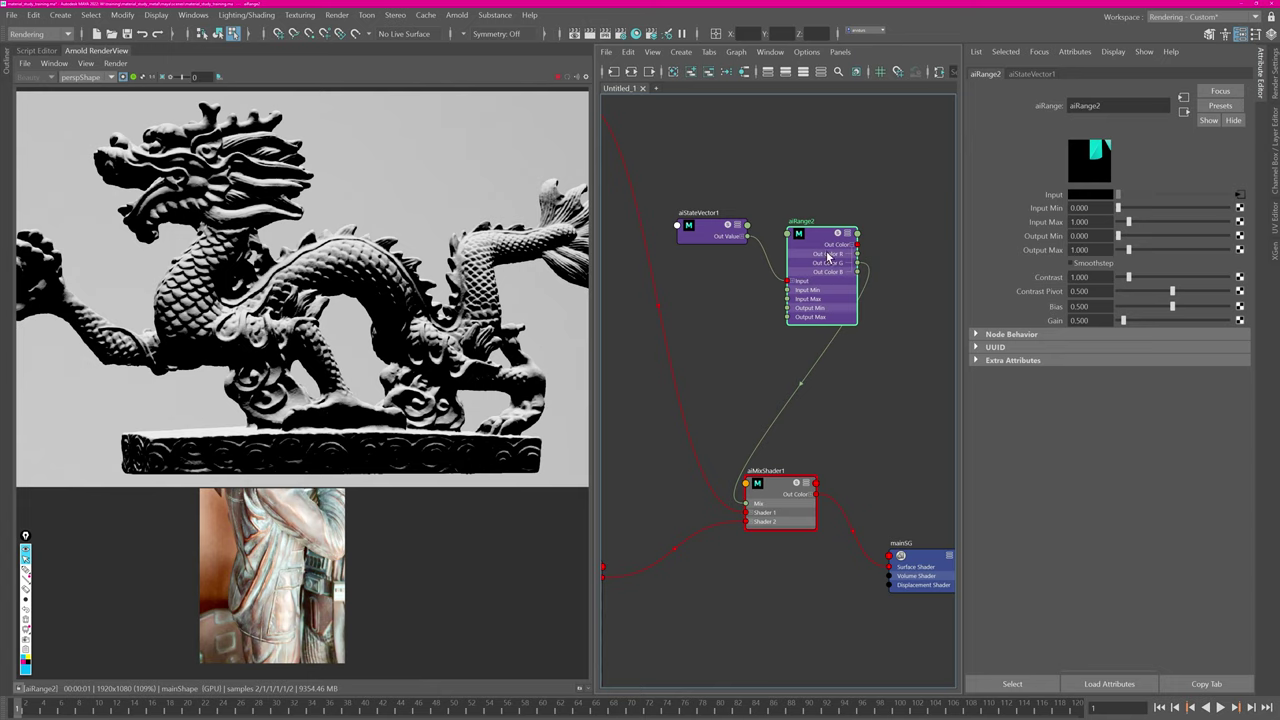
{"action": "left_click", "coordinate": [132, 77]}
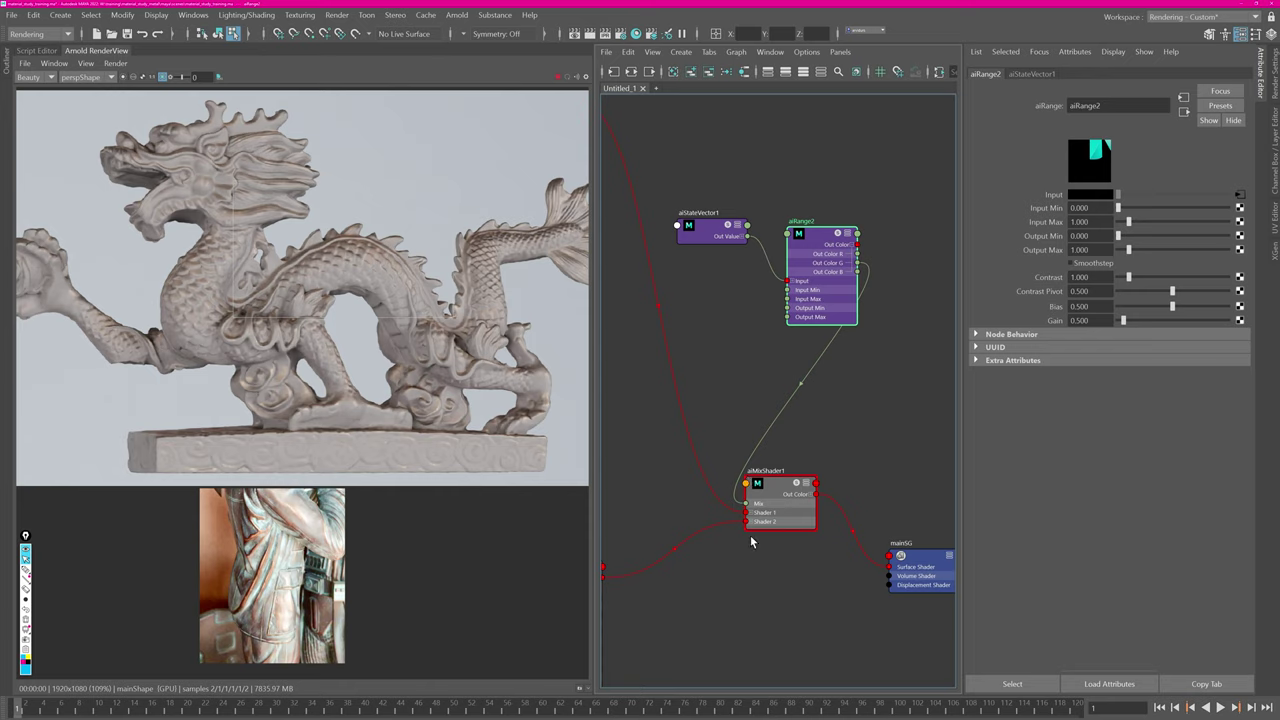
Add an aiComplement node fed by aiRange2's Out Color and connect its Out Color G to aiMixShader1's Mix.
{"action": "middle_click_drag", "start_coordinate": [752, 541], "coordinate": [708, 551], "text": "alt"}
{"action": "key", "text": "Tab"}
{"action": "type", "text": "aicom"}
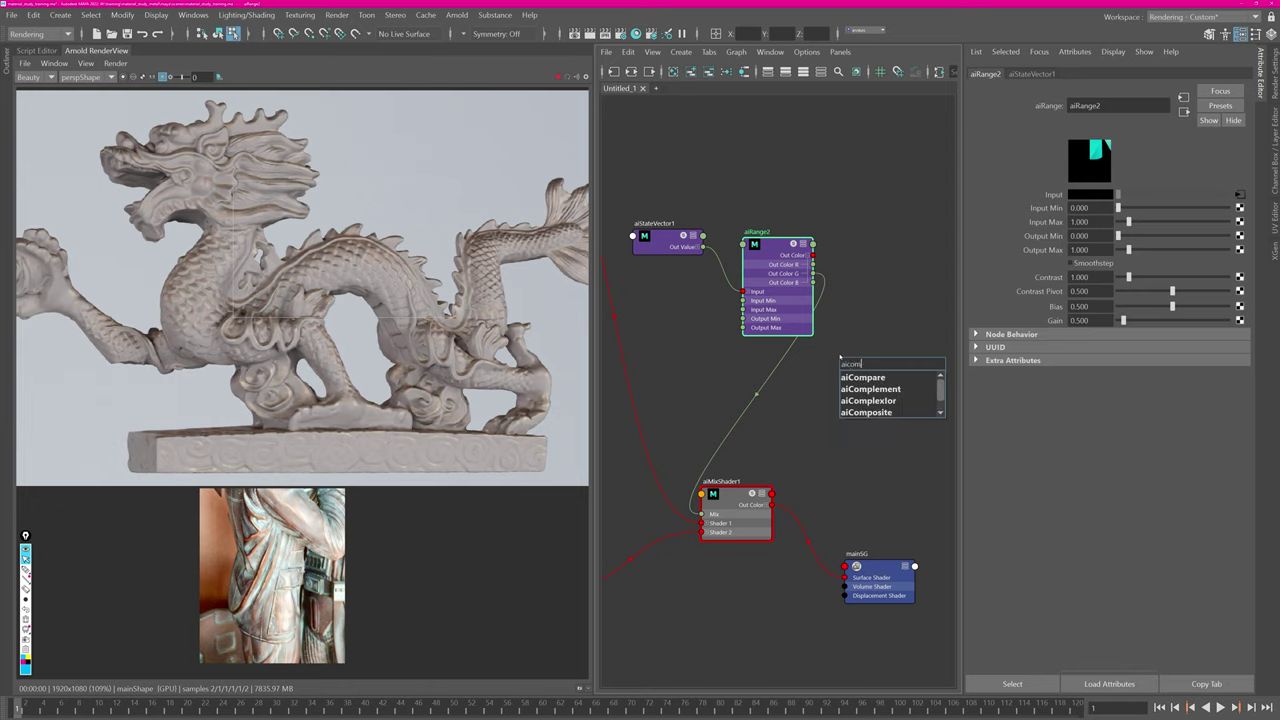
{"action": "key", "text": "Down"}
{"action": "key", "text": "Down"}
{"action": "key", "text": "Down"}
{"action": "key", "text": "Down"}
{"action": "key", "text": "Up"}
{"action": "key", "text": "Up"}
{"action": "key", "text": "Return"}
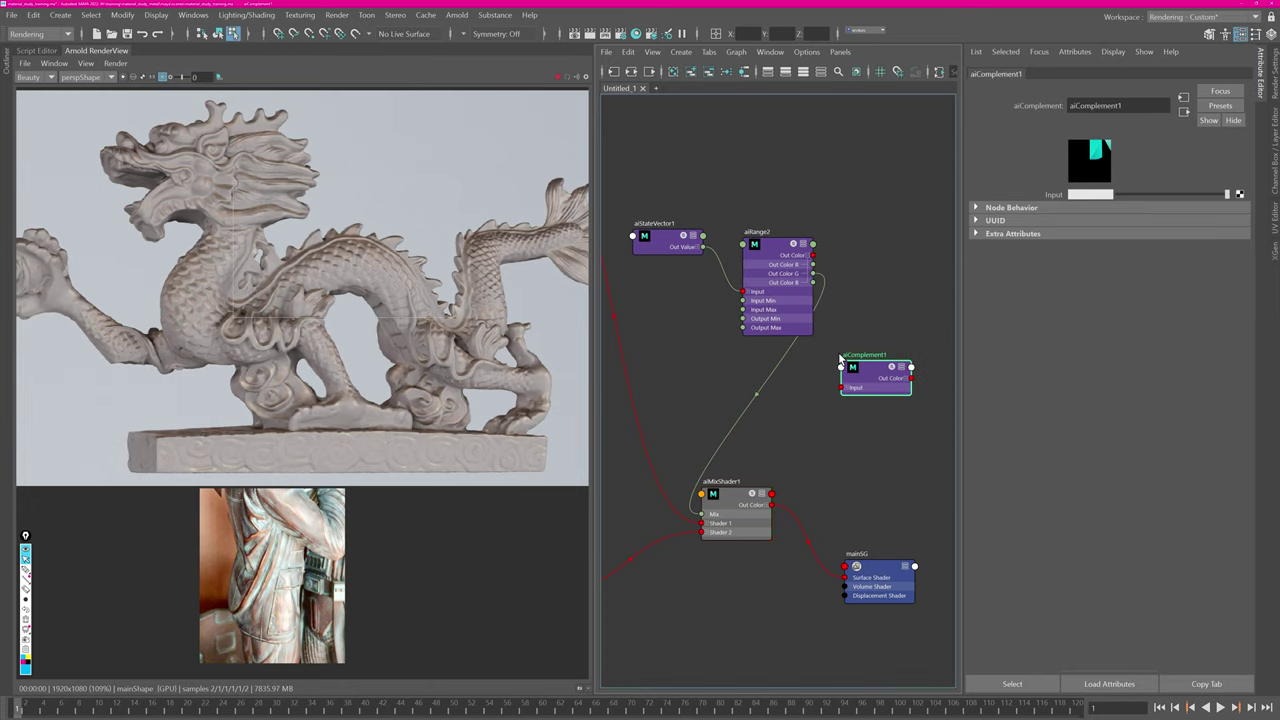
{"action": "left_click_drag", "start_coordinate": [815, 256], "coordinate": [703, 514]}
{"action": "left_click", "coordinate": [913, 321]}
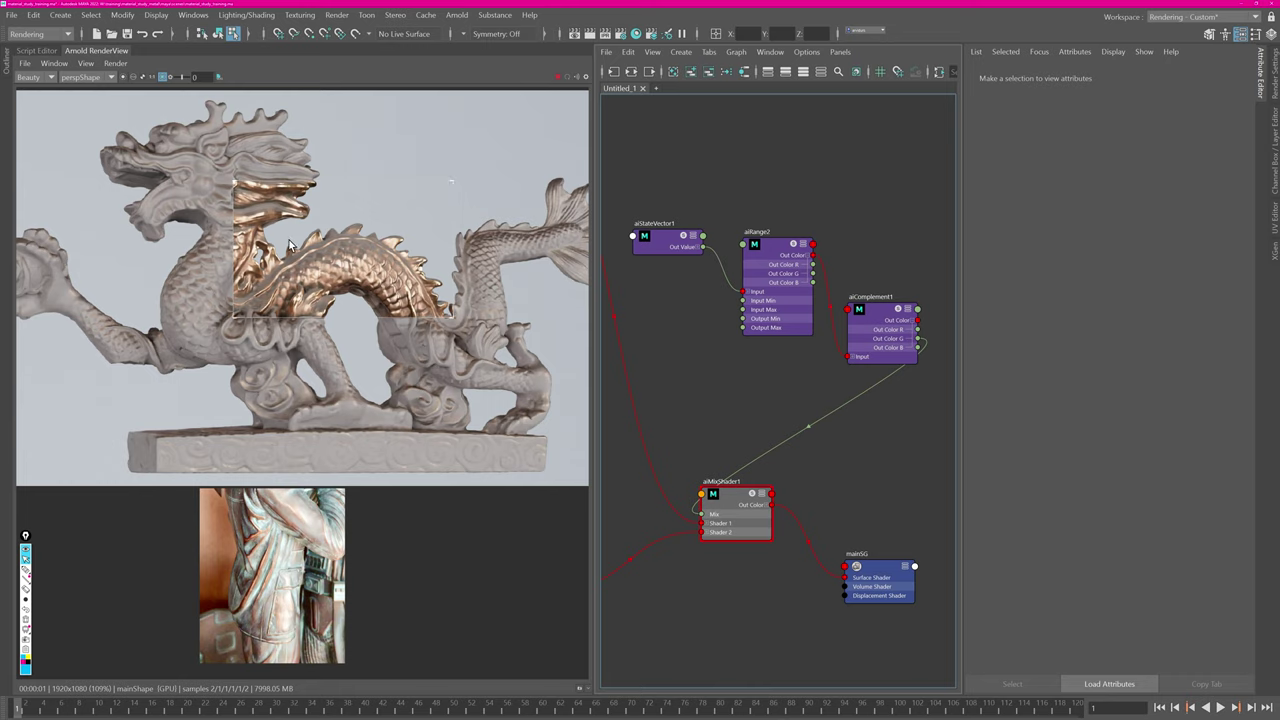
Render cropped regions of the dragon's back, head and orb-holding claw to examine the dust distribution.
{"action": "left_click_drag", "start_coordinate": [544, 168], "coordinate": [203, 330]}
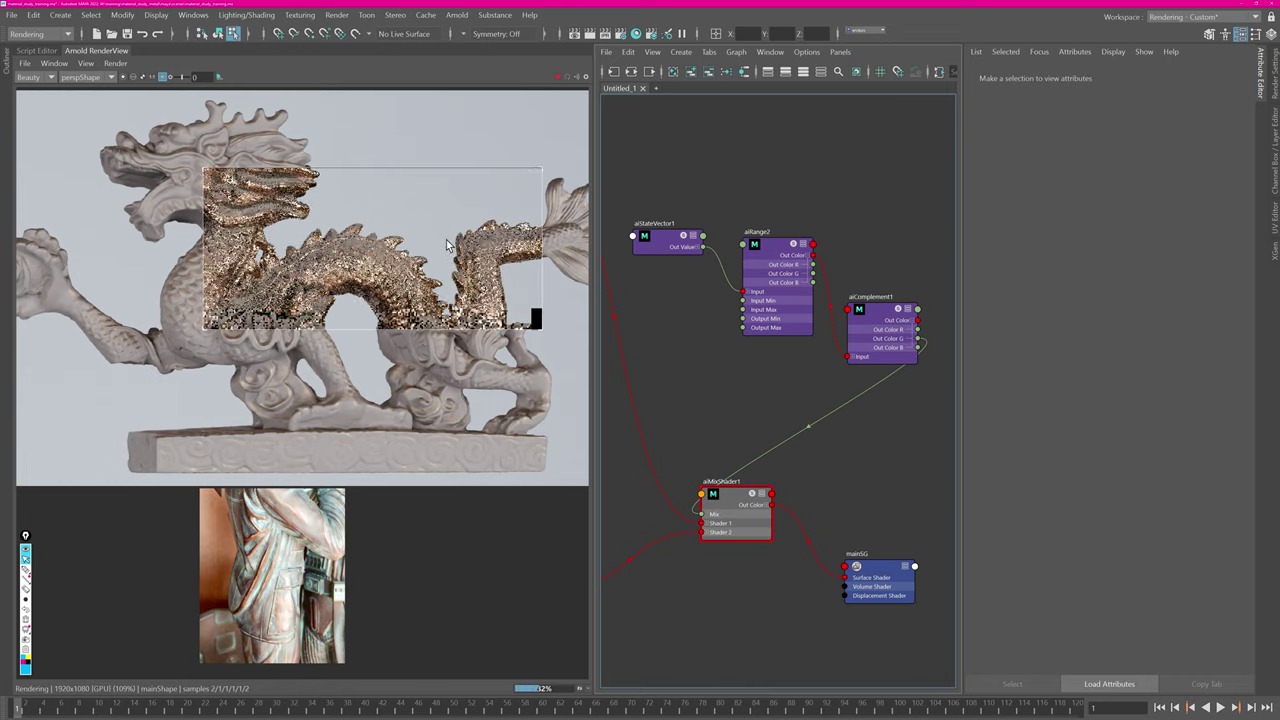
{"action": "middle_click_drag", "start_coordinate": [233, 142], "coordinate": [366, 182]}
{"action": "left_click_drag", "start_coordinate": [227, 132], "coordinate": [484, 296]}
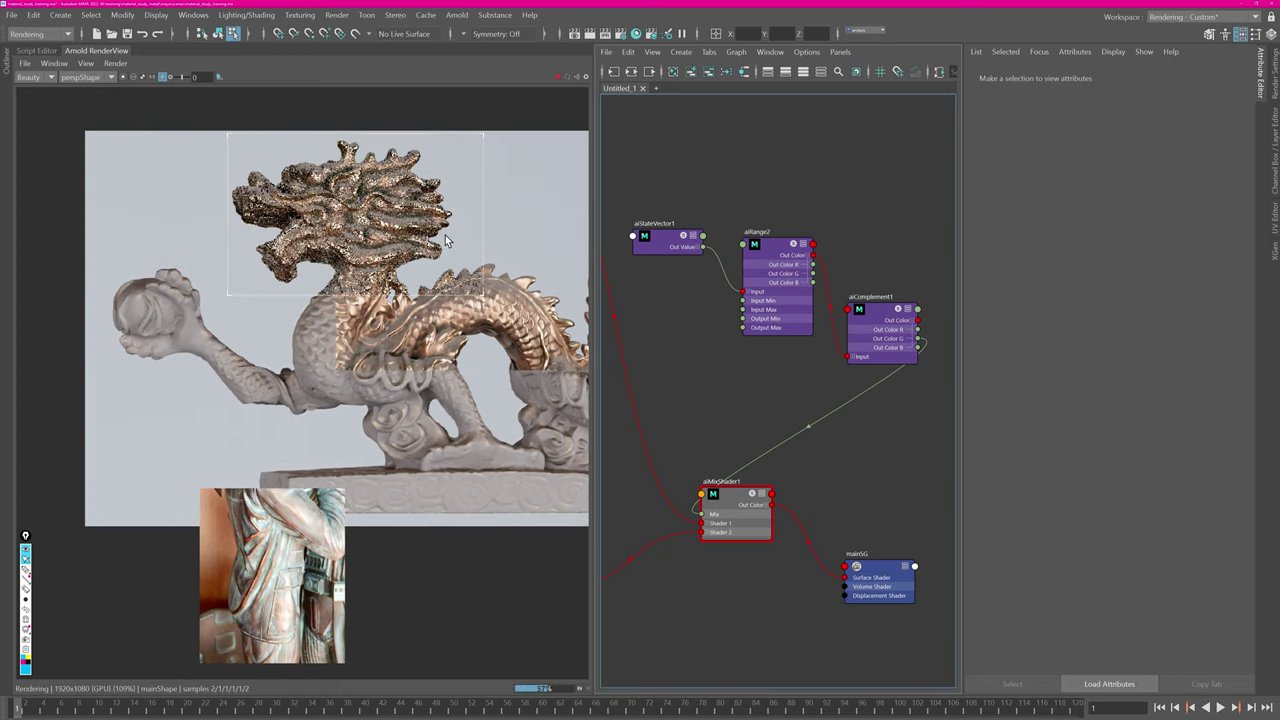
{"action": "left_click_drag", "start_coordinate": [99, 246], "coordinate": [249, 392]}
{"action": "right_click_drag", "start_coordinate": [126, 315], "coordinate": [233, 326], "text": "alt"}
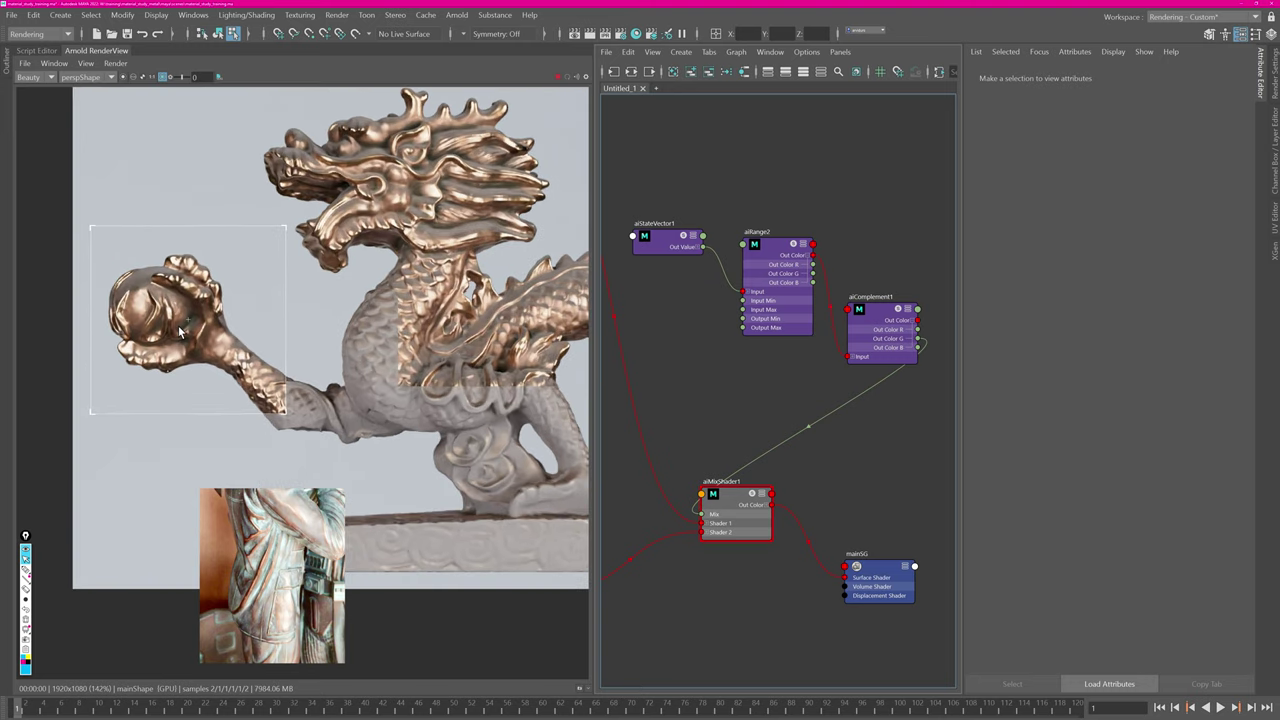
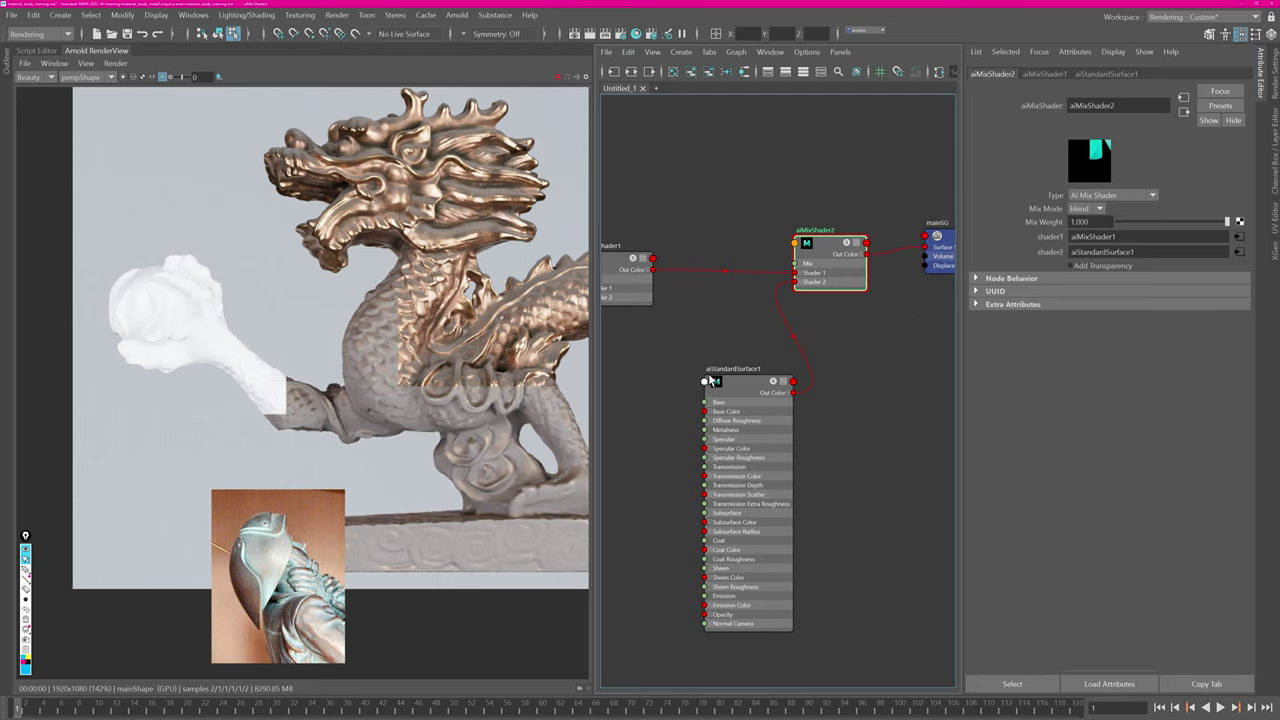
Place aiStandardSurface1 well below aiMixShader2 and rename it aiCorosion.
{"action": "middle_click_drag", "start_coordinate": [709, 380], "coordinate": [744, 281], "text": "alt"}
{"action": "left_click_drag", "start_coordinate": [775, 285], "coordinate": [768, 409]}
{"action": "left_click", "coordinate": [769, 395]}
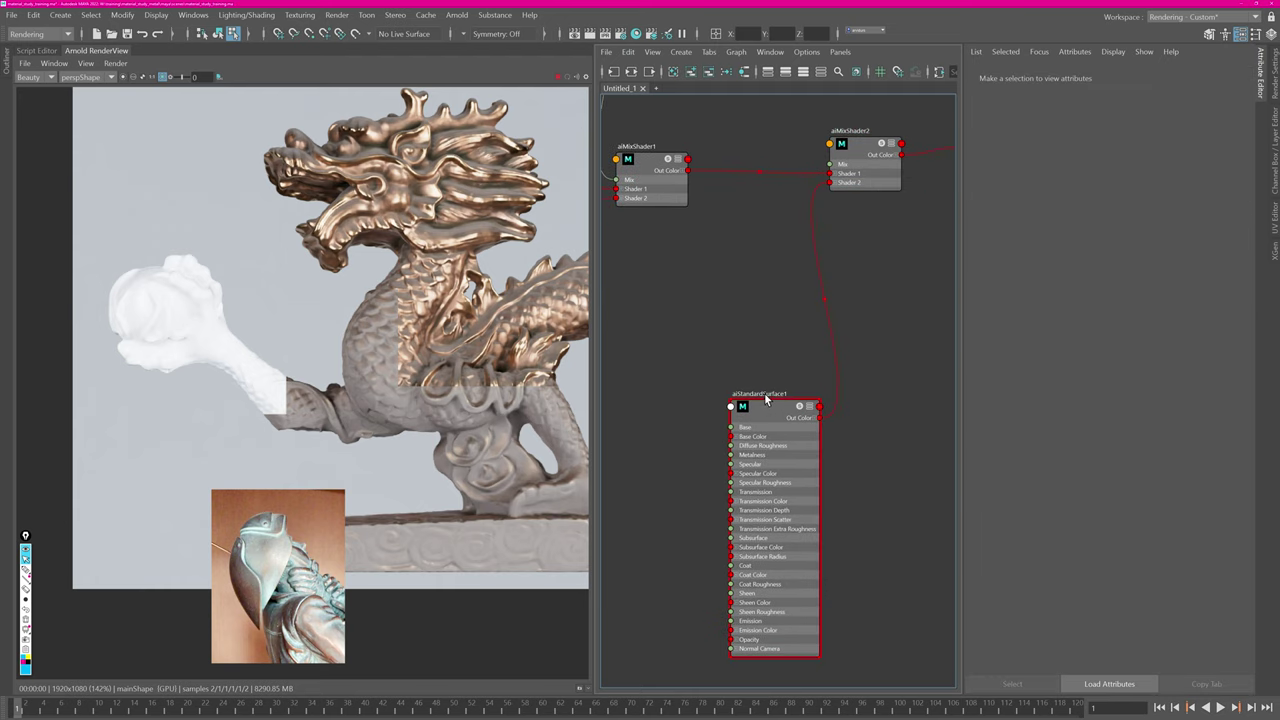
{"action": "left_click", "coordinate": [744, 401]}
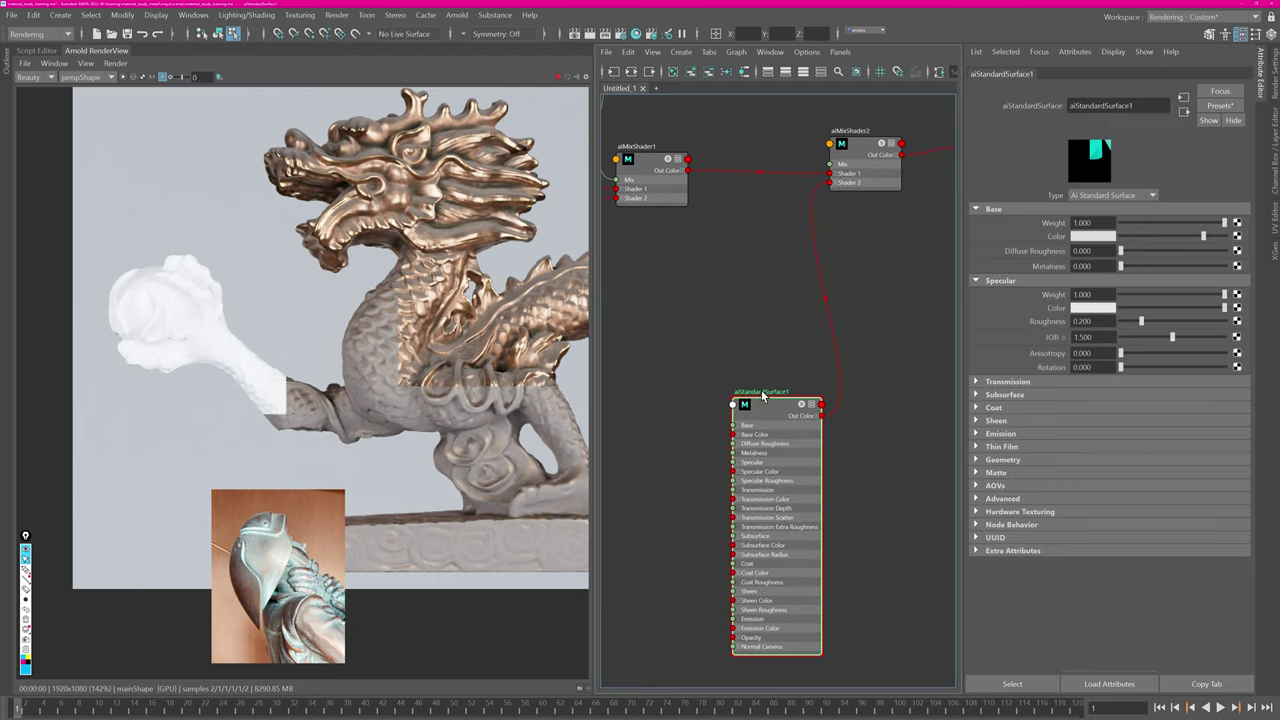
{"action": "double_click", "coordinate": [761, 392]}
{"action": "type", "text": "co"}
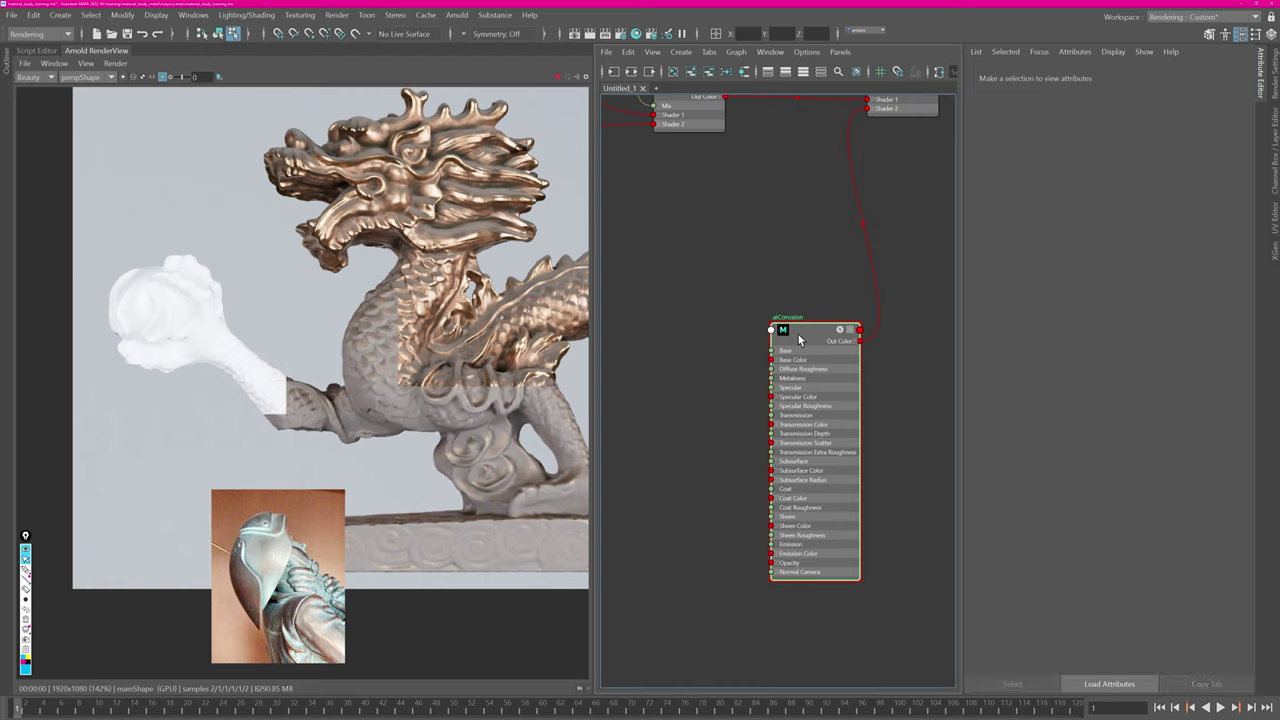
Sample aiCorosion's base Color from the patina in the reference photo, then shift its hue to a greener teal.
{"action": "left_click", "coordinate": [827, 333]}
{"action": "left_click", "coordinate": [1108, 237]}
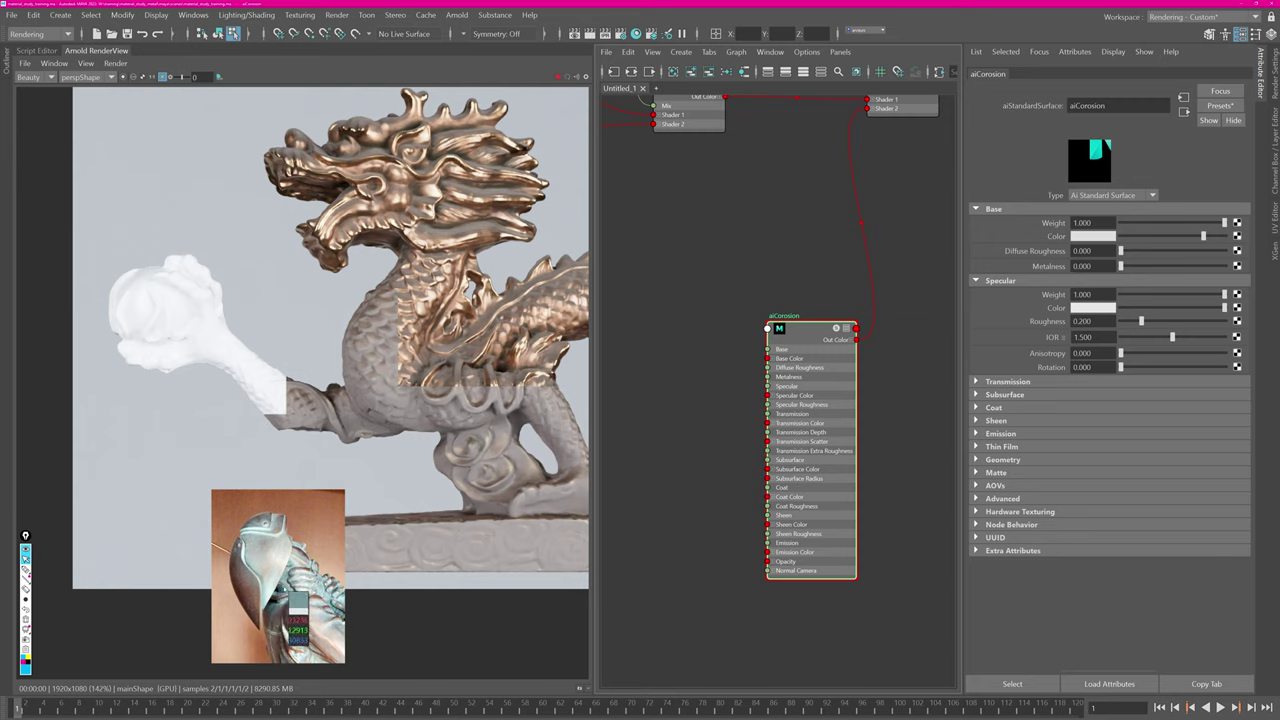
{"action": "left_click", "coordinate": [292, 598]}
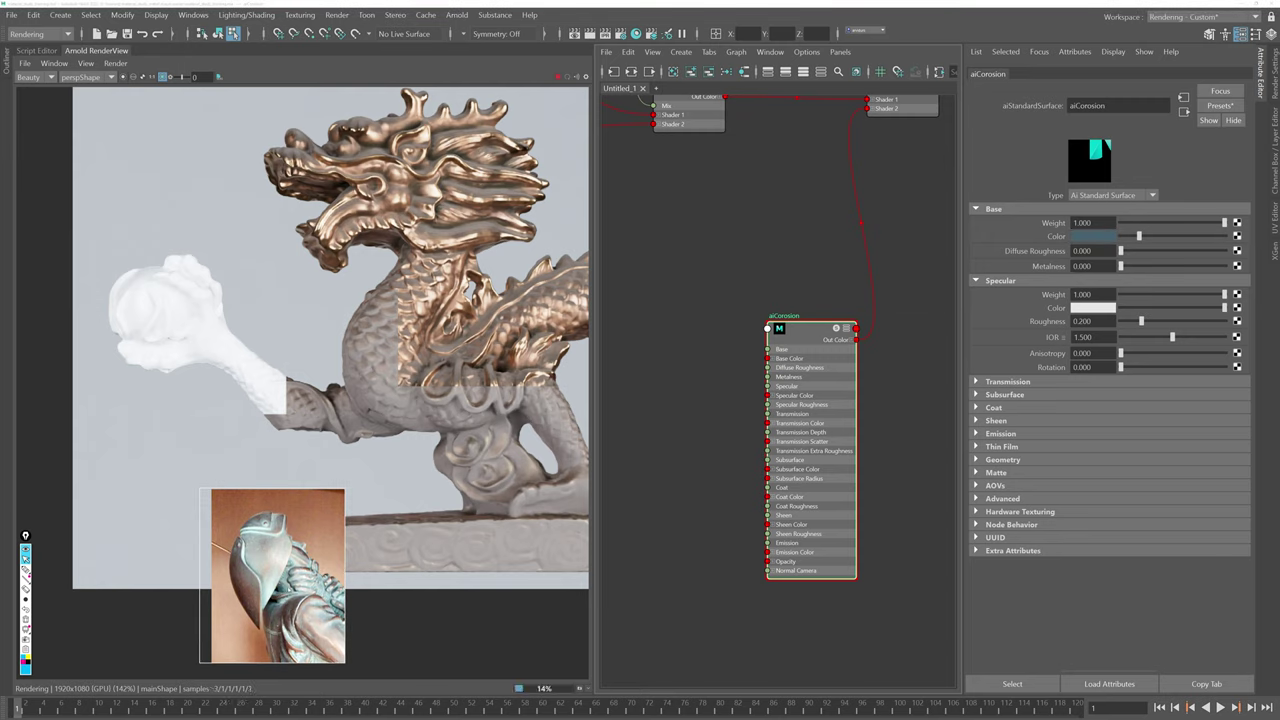
{"action": "left_click", "coordinate": [1097, 236]}
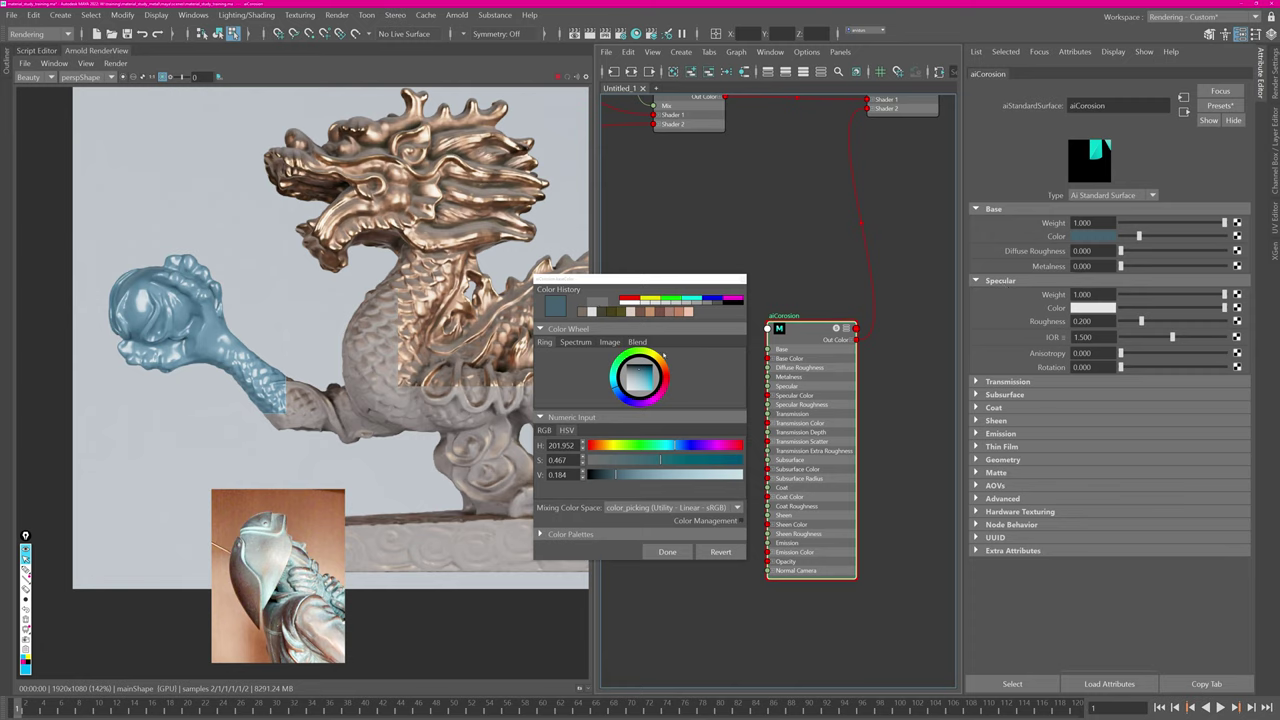
{"action": "left_click_drag", "start_coordinate": [616, 391], "coordinate": [613, 376]}
{"action": "left_click", "coordinate": [667, 552]}
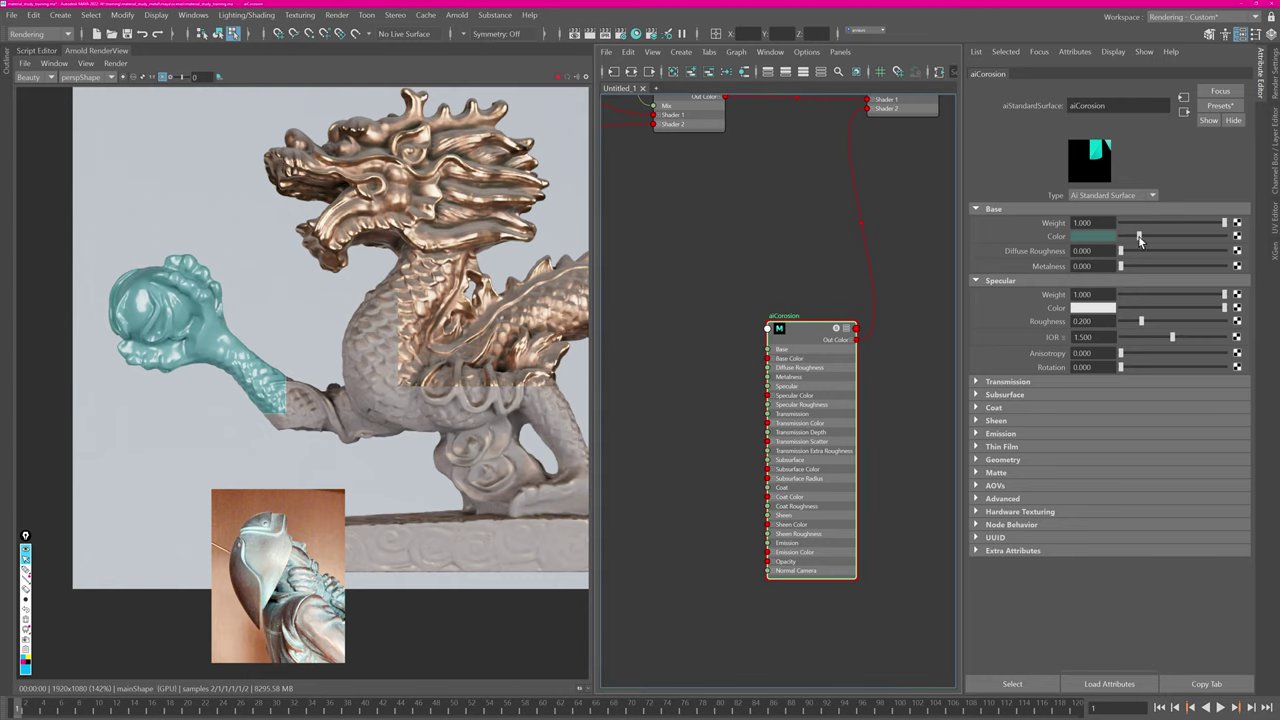
Set aiCorosion's Diffuse Roughness to about 0.215 and its specular Roughness to about 0.923.
{"action": "left_click_drag", "start_coordinate": [1122, 252], "coordinate": [1143, 251]}
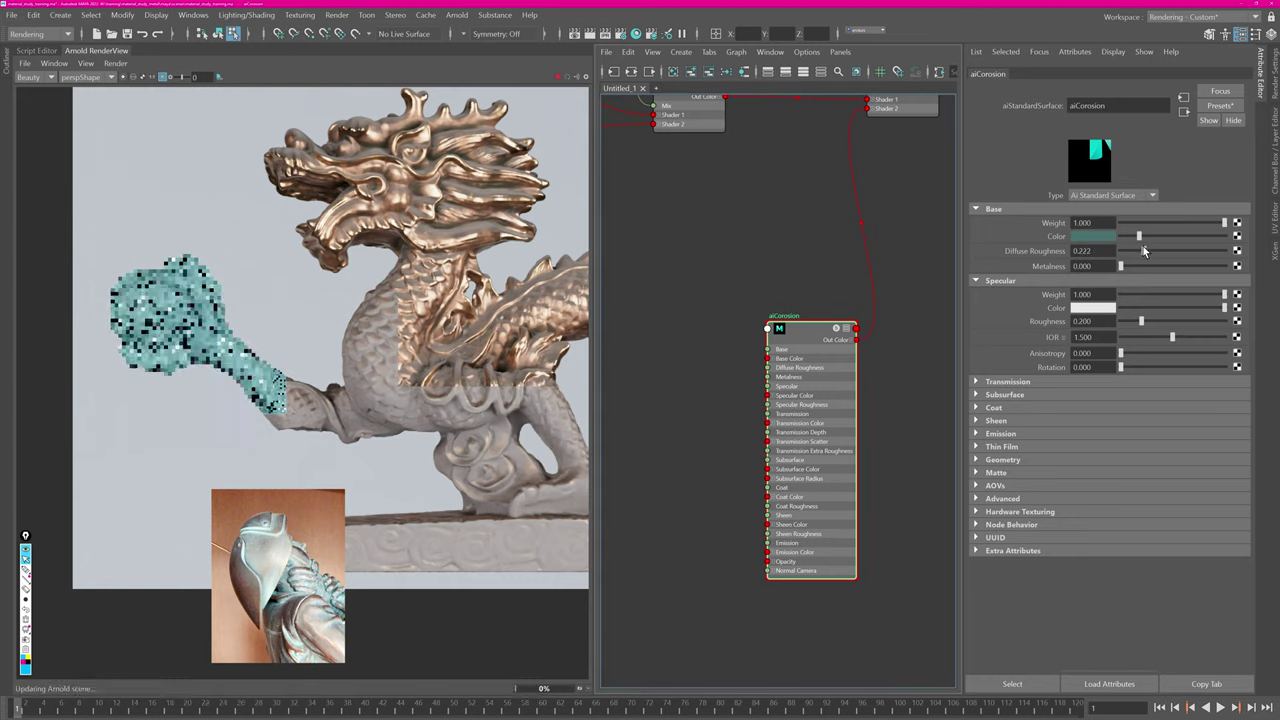
{"action": "left_click_drag", "start_coordinate": [1141, 321], "coordinate": [1216, 320]}
{"action": "scroll", "coordinate": [768, 276], "scroll_direction": "down", "scroll_amount": 2}
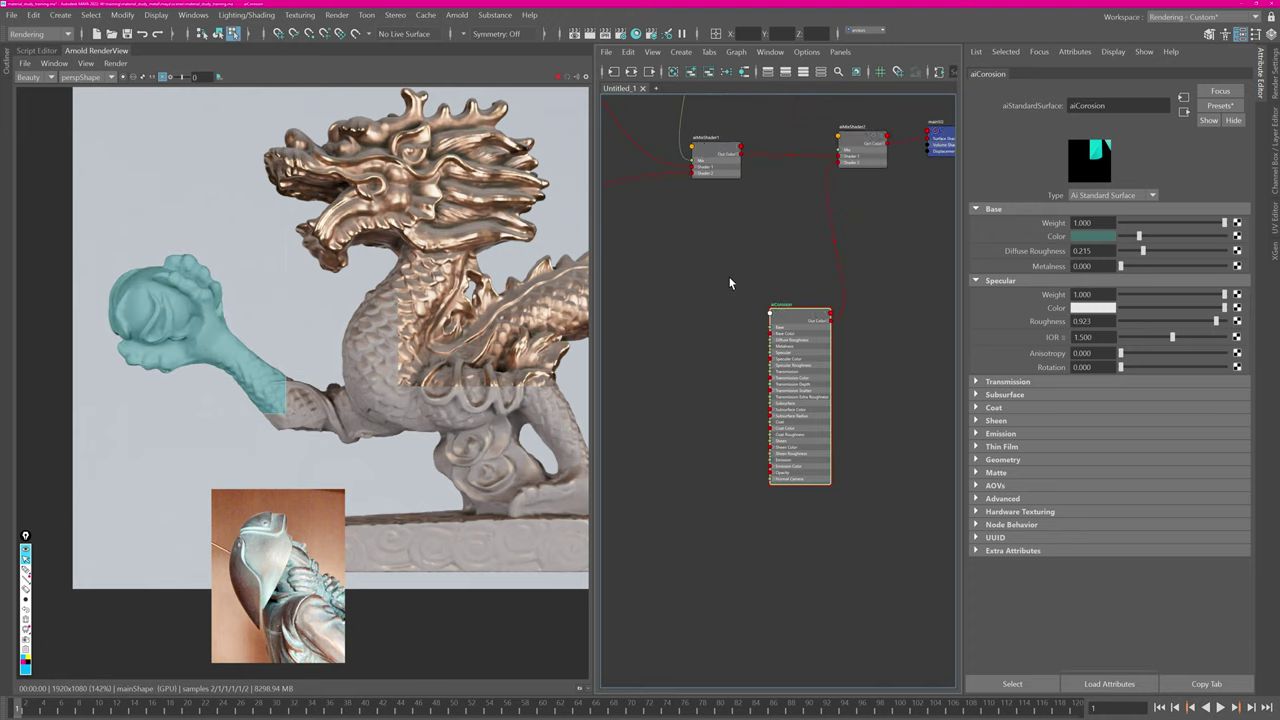
Move the reference photo below the dragon's claw and shift aiMixShader2 and mainSG farther away from aiMixShader1.
{"action": "middle_click_drag", "start_coordinate": [800, 240], "coordinate": [740, 400], "text": "alt"}
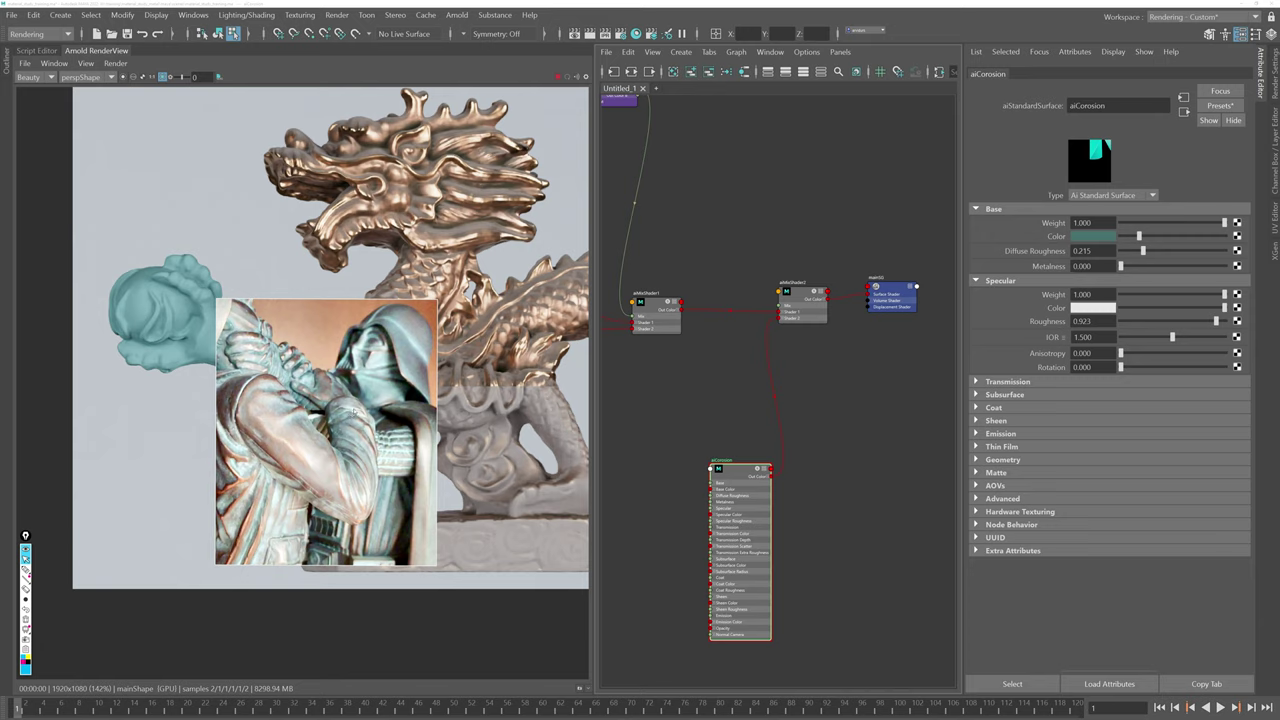
{"action": "right_click_drag", "start_coordinate": [360, 365], "coordinate": [204, 474]}
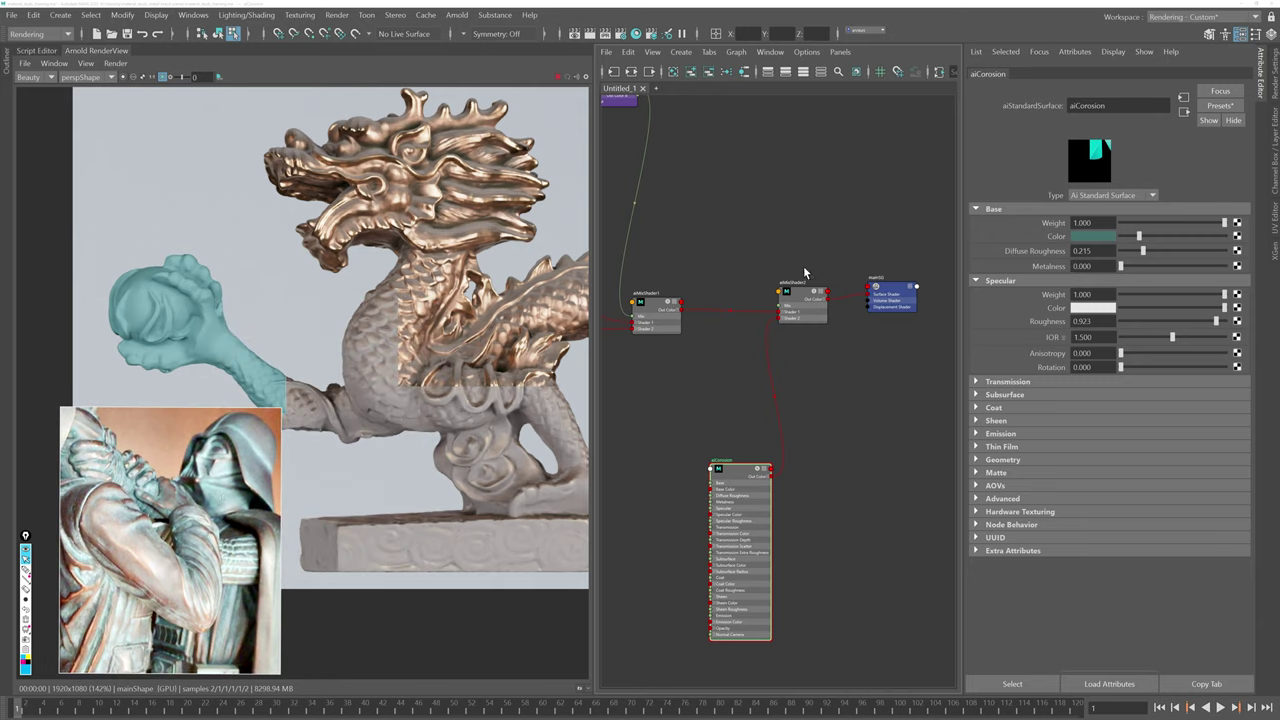
{"action": "middle_click_drag", "start_coordinate": [780, 226], "coordinate": [757, 218], "text": "alt"}
{"action": "scroll", "coordinate": [757, 222], "scroll_direction": "up", "scroll_amount": 2}
{"action": "left_click_drag", "start_coordinate": [804, 292], "coordinate": [989, 297]}
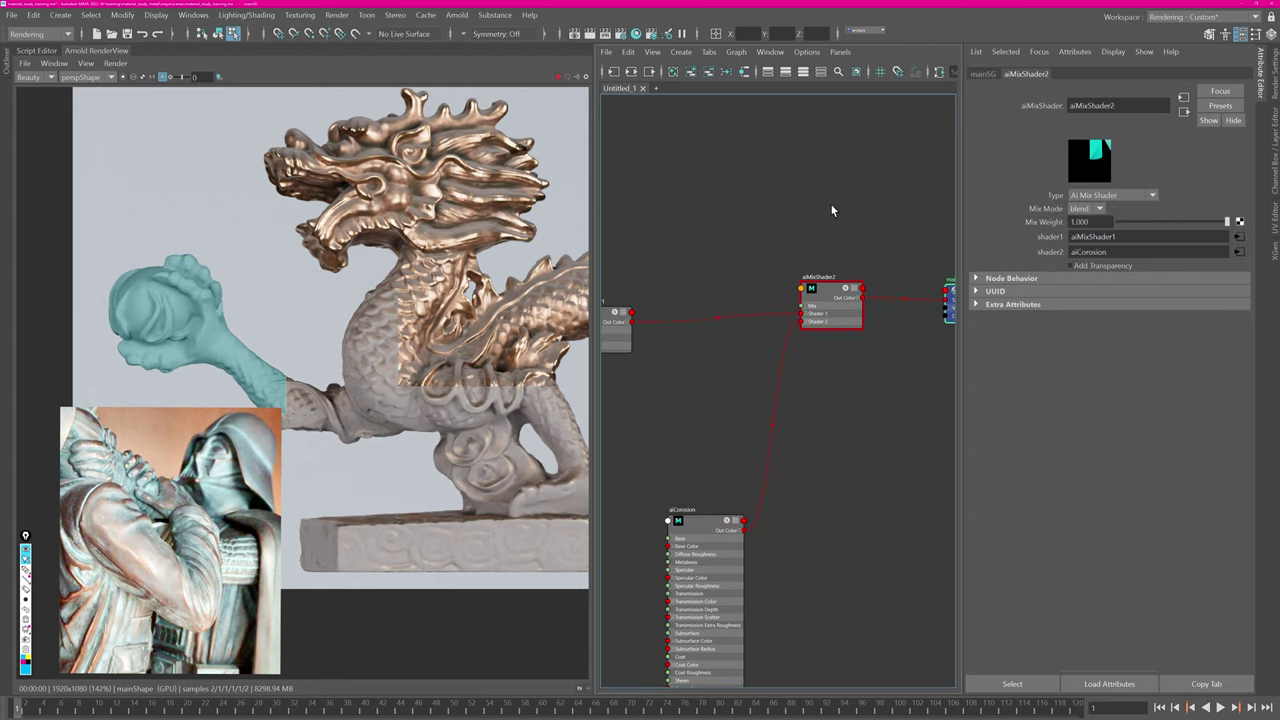
Add an aiAmbientOcclusion node above aiMixShader2 and connect its Out Color R to the Mix input.
{"action": "middle_click_drag", "start_coordinate": [773, 156], "coordinate": [758, 198], "text": "alt"}
{"action": "scroll", "coordinate": [758, 198], "scroll_direction": "up", "scroll_amount": 2}
{"action": "key", "text": "Tab"}
{"action": "type", "text": "ai"}
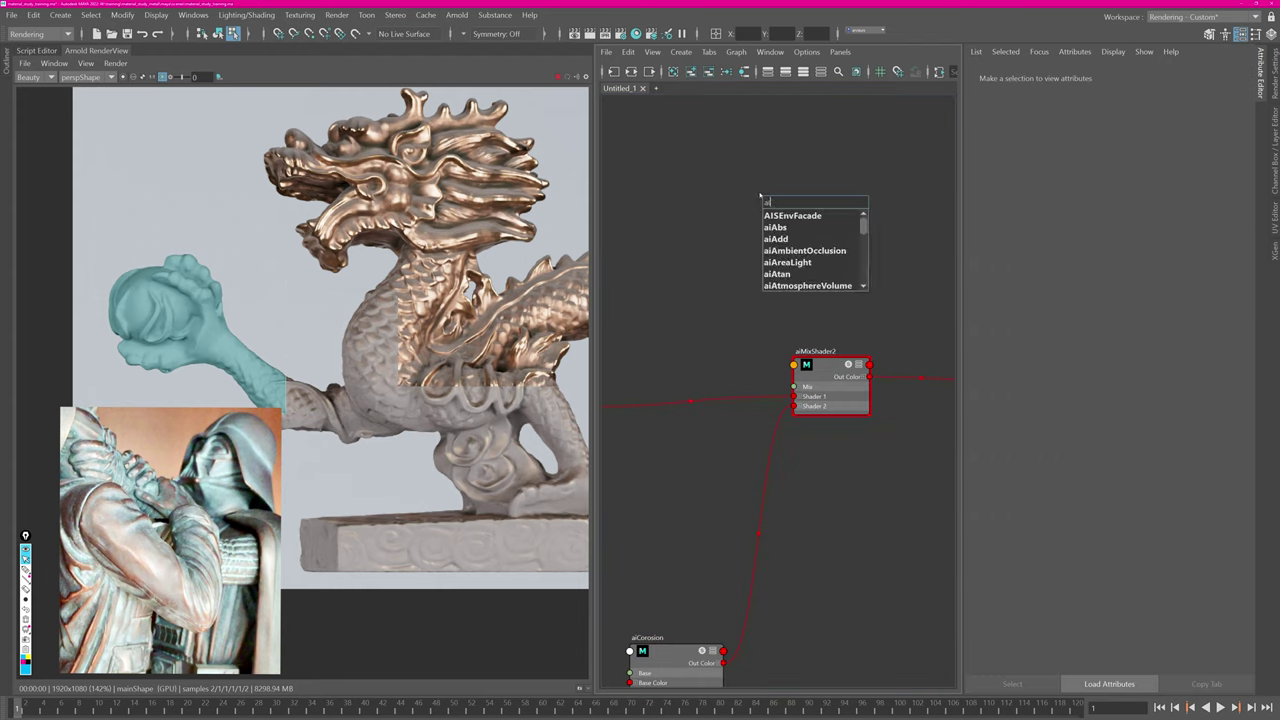
{"action": "type", "text": "amb"}
{"action": "key", "text": "Return"}
{"action": "left_click_drag", "start_coordinate": [837, 223], "coordinate": [794, 386]}
Invert aiAmbientOcclusion1 by making White black and Black white, and set its Far Clip to 0.320.
{"action": "left_click", "coordinate": [718, 169]}
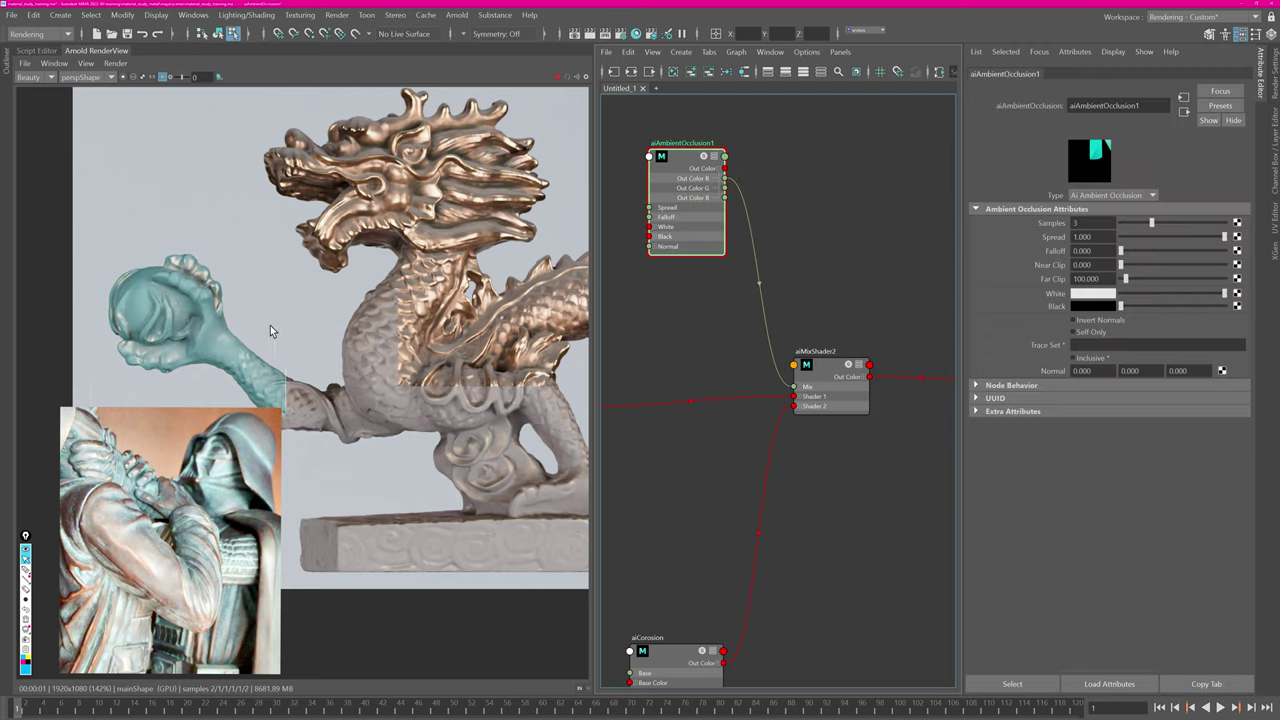
{"action": "left_click_drag", "start_coordinate": [1224, 293], "coordinate": [1248, 318]}
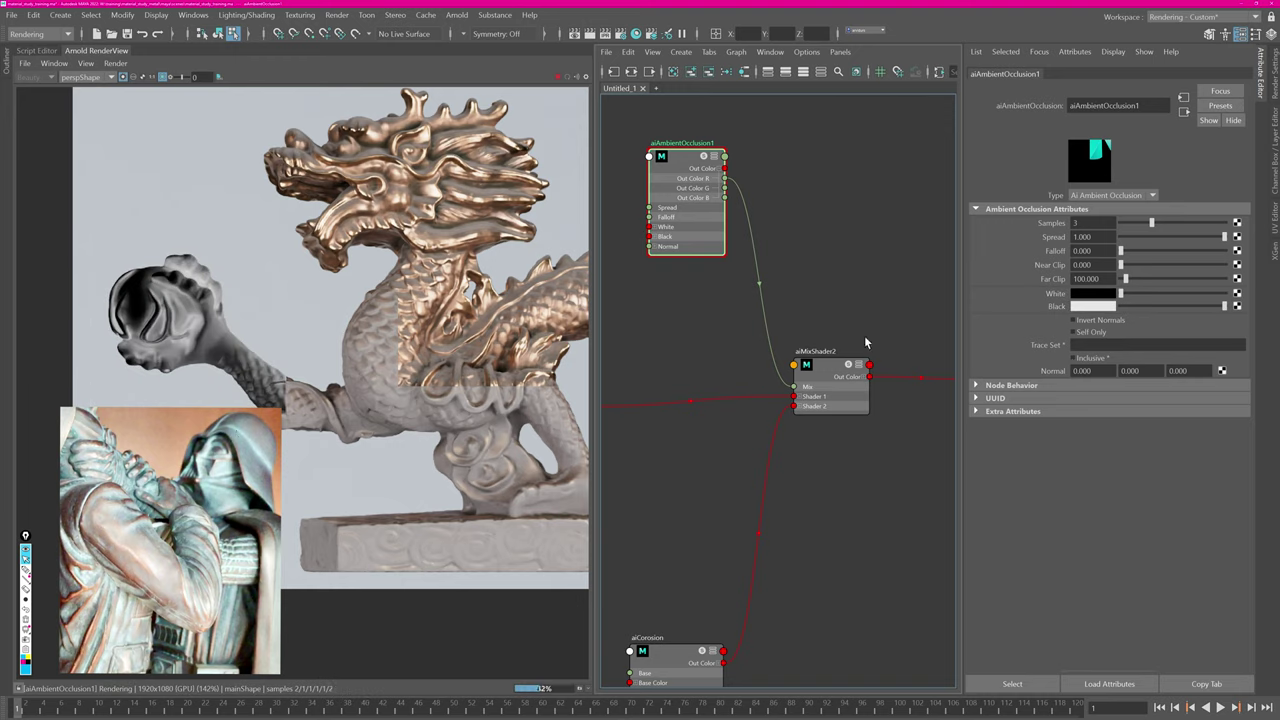
{"action": "mouse_move", "coordinate": [1125, 279]}
{"action": "left_mouse_down"}
{"action": "mouse_move", "coordinate": [1097, 281]}
{"action": "mouse_move", "coordinate": [1125, 279]}
{"action": "left_mouse_up"}
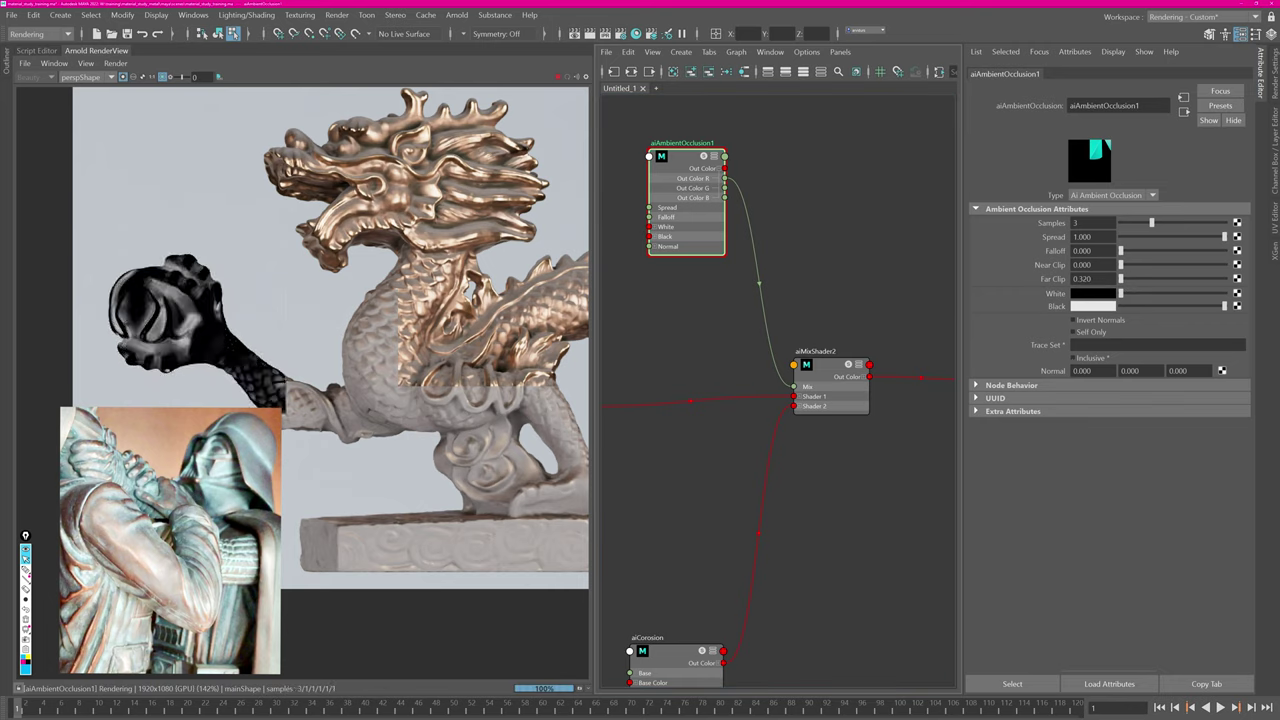
Examine the isolated ambient occlusion mask over the whole dragon, then in a cropped region around the chest scales.
{"action": "left_click_drag", "start_coordinate": [292, 234], "coordinate": [490, 458], "text": "shift"}
{"action": "left_click", "coordinate": [447, 443], "text": "shift"}
{"action": "scroll", "coordinate": [447, 443], "scroll_direction": "down", "scroll_amount": 2}
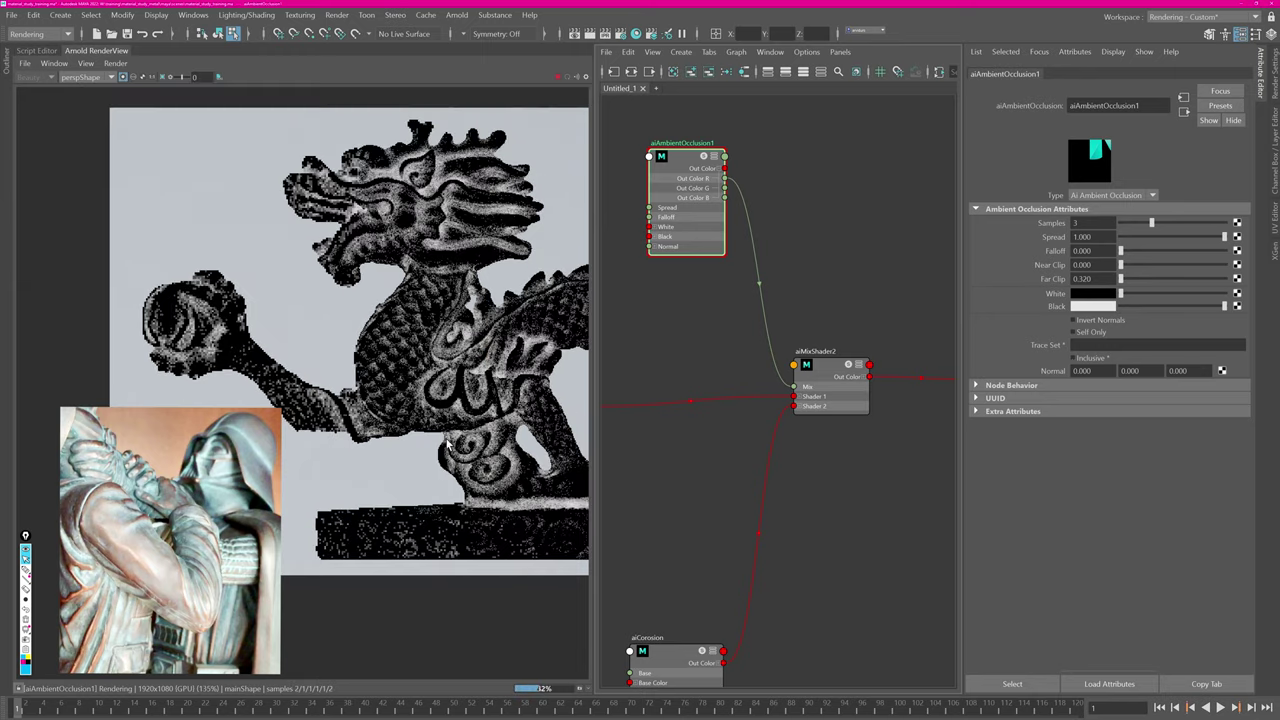
{"action": "scroll", "coordinate": [447, 443], "scroll_direction": "down", "scroll_amount": 1}
{"action": "middle_click_drag", "start_coordinate": [447, 443], "coordinate": [346, 318]}
{"action": "middle_click_drag", "start_coordinate": [476, 312], "coordinate": [498, 275]}
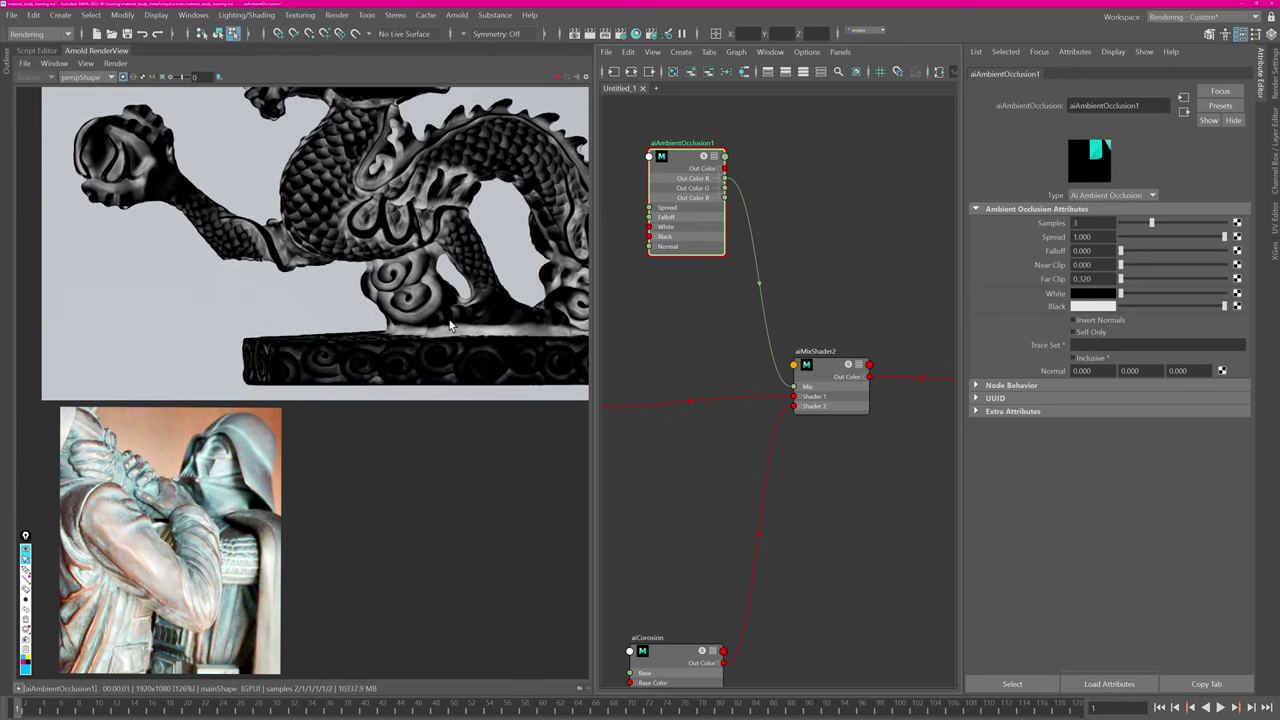
{"action": "scroll", "coordinate": [534, 351], "scroll_direction": "up", "scroll_amount": 3}
{"action": "middle_click_drag", "start_coordinate": [394, 245], "coordinate": [466, 430]}
{"action": "mouse_move", "coordinate": [441, 373]}
{"action": "middle_mouse_down"}
{"action": "mouse_move", "coordinate": [497, 406]}
{"action": "mouse_move", "coordinate": [450, 340]}
{"action": "middle_mouse_up"}
{"action": "left_click_drag", "start_coordinate": [551, 263], "coordinate": [360, 412], "text": "shift"}
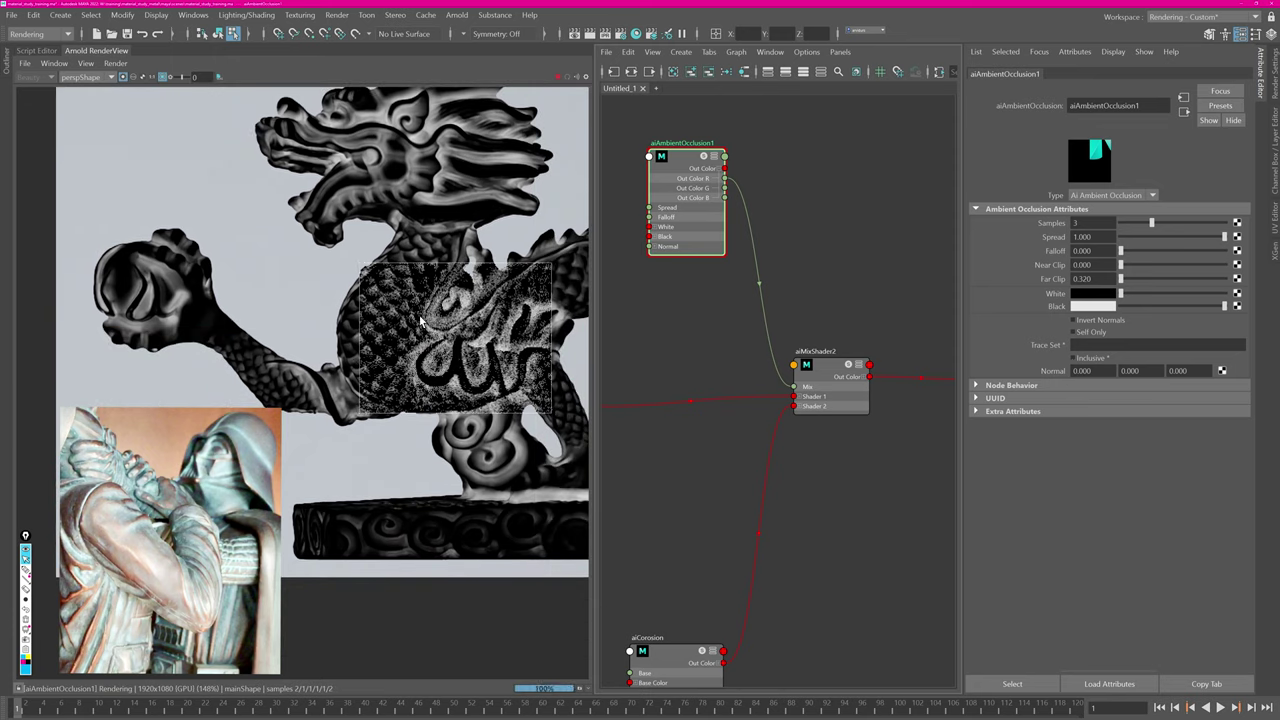
{"action": "scroll", "coordinate": [480, 343], "scroll_direction": "up", "scroll_amount": 4}
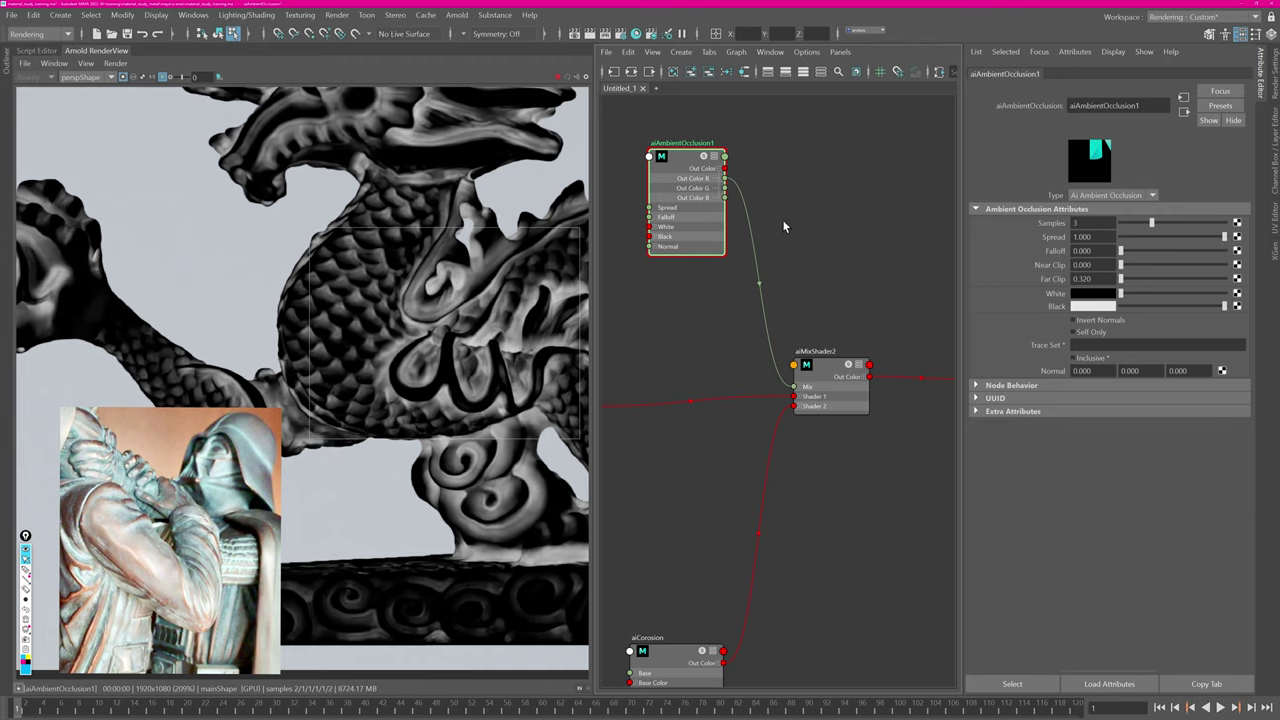
Add an aiRange node and insert it between aiAmbientOcclusion1's Out Color and aiMixShader2's Mix input.
{"action": "key", "text": "Tab"}
{"action": "type", "text": "aiRange"}
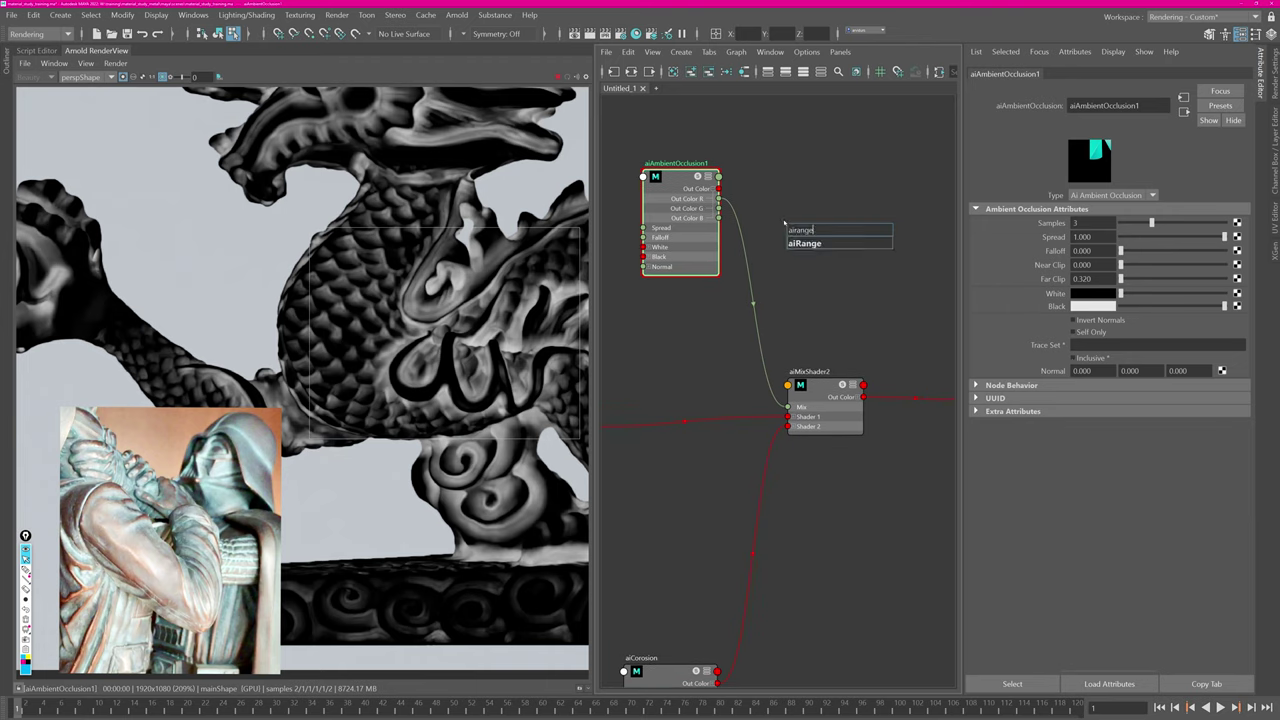
{"action": "key", "text": "Return"}
{"action": "left_click_drag", "start_coordinate": [720, 190], "coordinate": [796, 257]}
{"action": "left_click_drag", "start_coordinate": [820, 246], "coordinate": [788, 407]}
Isolate the new aiRange3 in the render and set its Input Max to 0.490.
{"action": "left_click", "coordinate": [833, 204]}
{"action": "left_click_drag", "start_coordinate": [796, 206], "coordinate": [791, 206]}
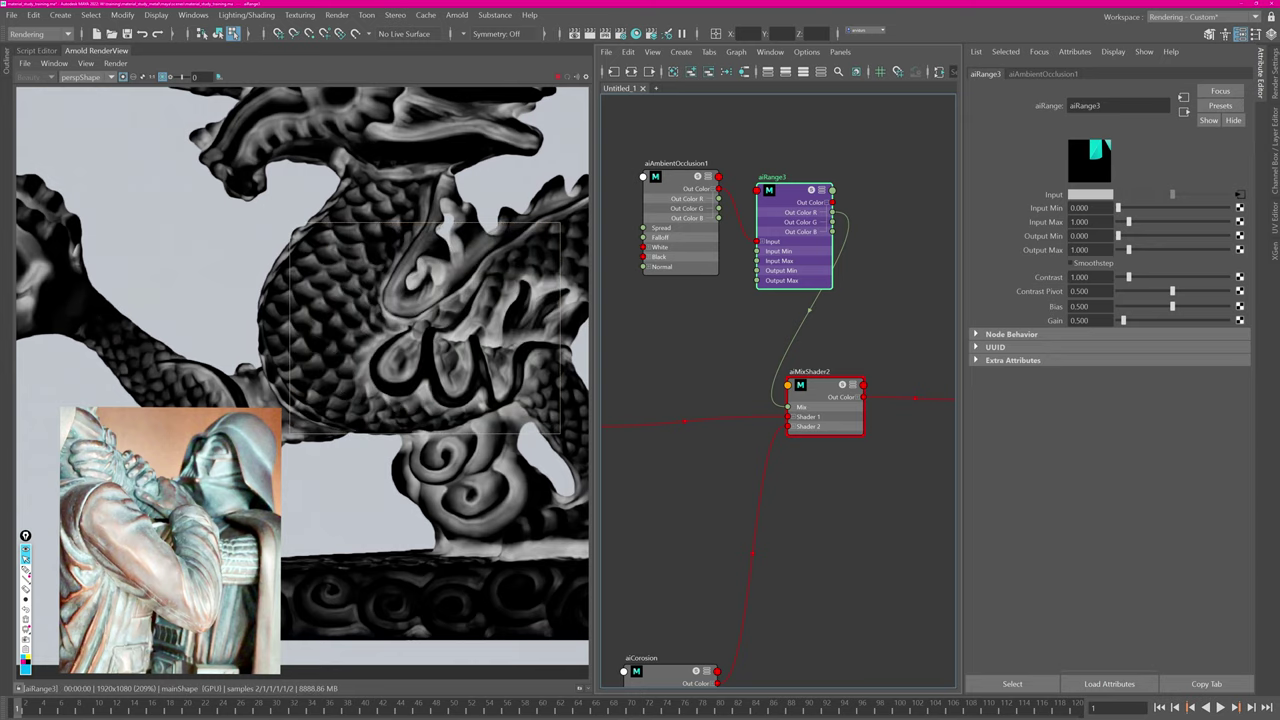
{"action": "left_click_drag", "start_coordinate": [1128, 222], "coordinate": [1121, 222]}
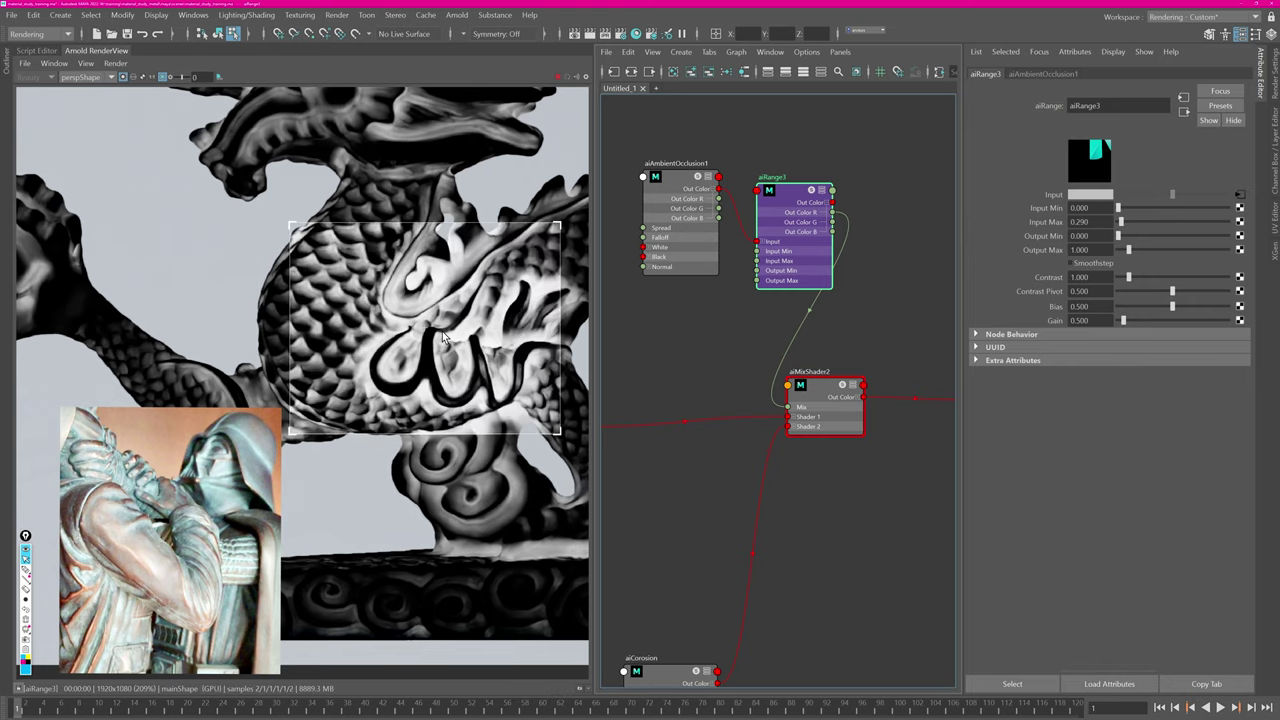
{"action": "scroll", "coordinate": [503, 426], "scroll_direction": "down", "scroll_amount": 2}
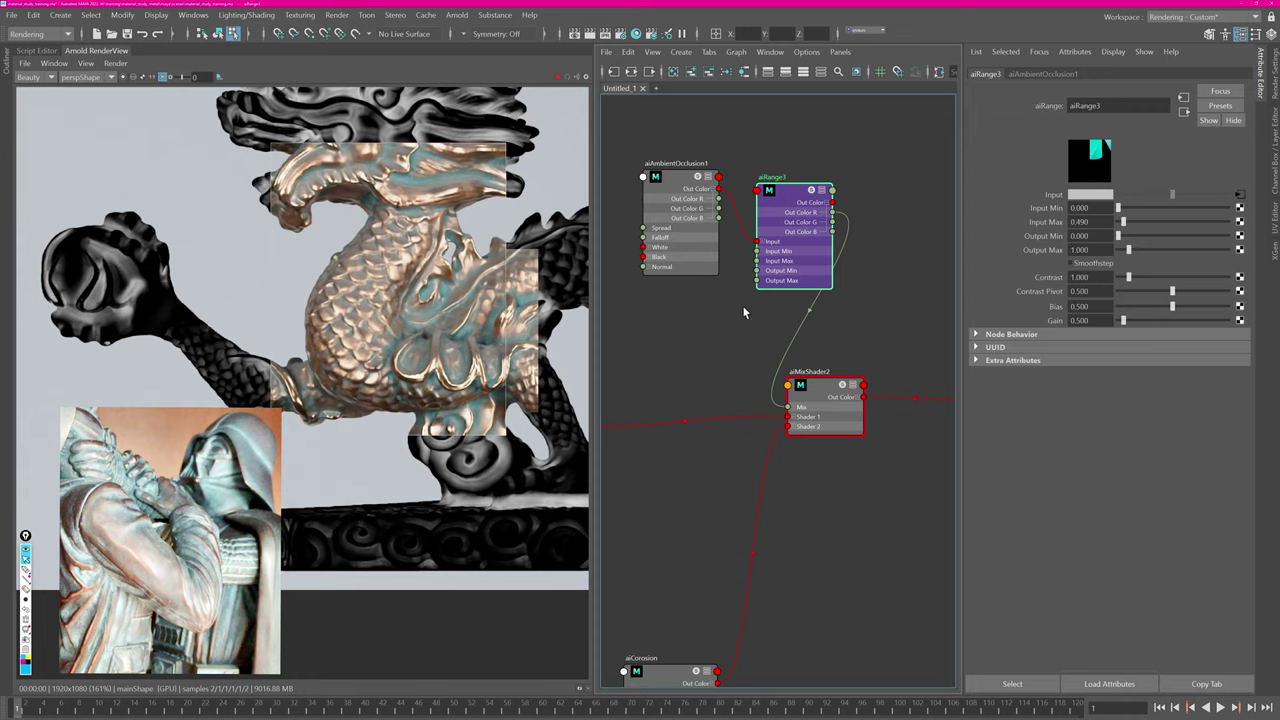
Shift aiMixShader2 away from the range node and add an aiMax node beside it.
{"action": "left_click_drag", "start_coordinate": [815, 404], "coordinate": [900, 414]}
{"action": "left_click_drag", "start_coordinate": [868, 362], "coordinate": [760, 356]}
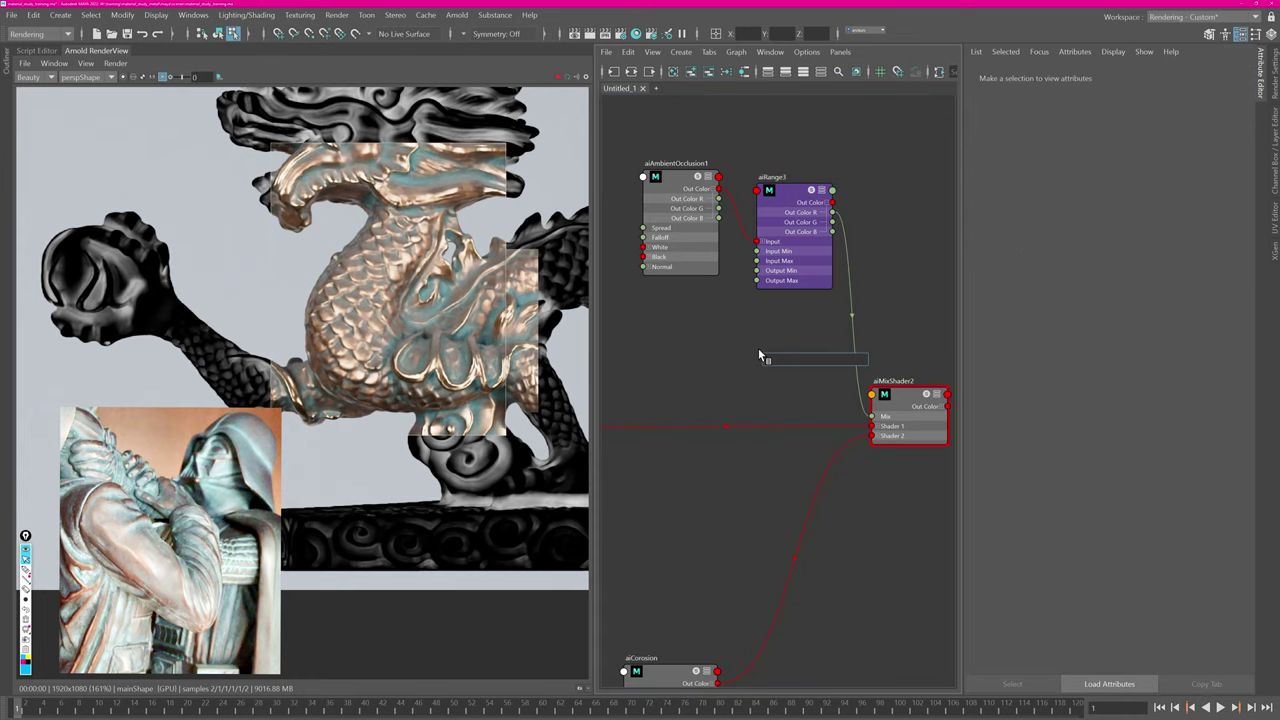
{"action": "type", "text": "aima"}
{"action": "key", "text": "Down"}
{"action": "key", "text": "Down"}
{"action": "key", "text": "Down"}
{"action": "key", "text": "Down"}
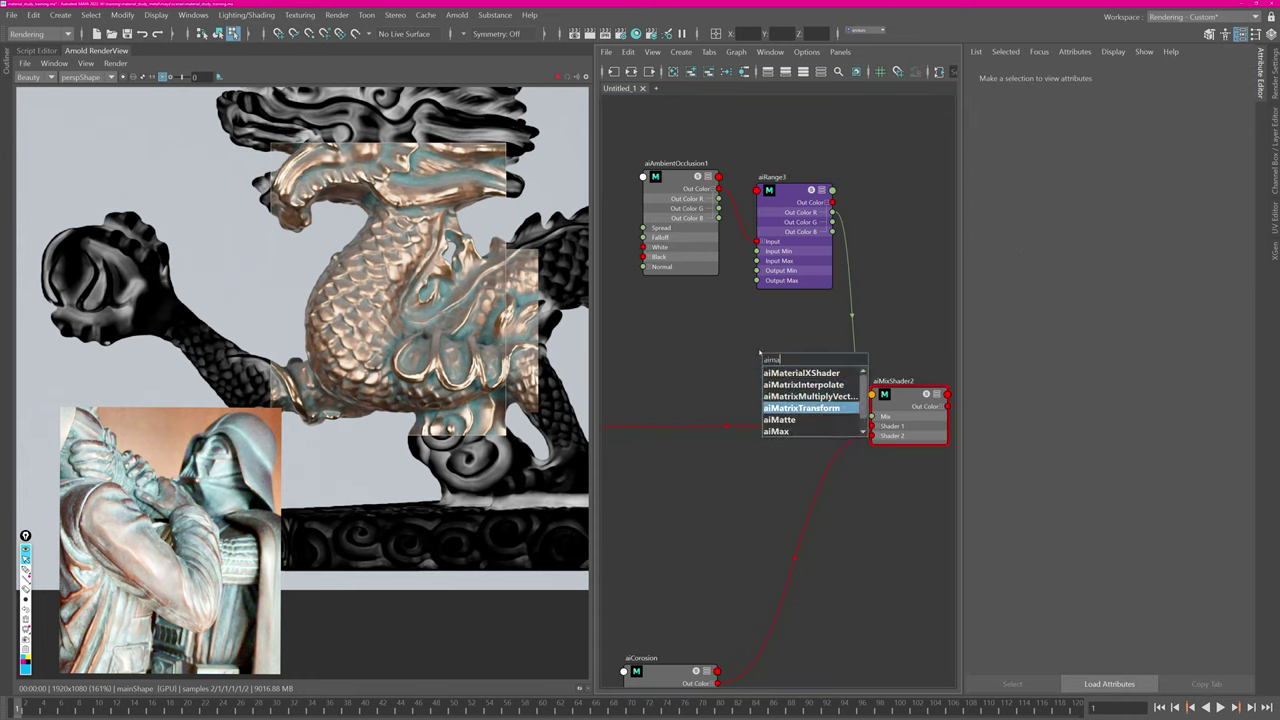
{"action": "key", "text": "Down"}
{"action": "key", "text": "Down"}
{"action": "key", "text": "Return"}
Arrange the occlusion, range and aiMax1 nodes above the mix shader and connect aiRange3's Out Color to aiMax1's Input 1.
{"action": "middle_click_drag", "start_coordinate": [780, 305], "coordinate": [721, 320], "text": "alt"}
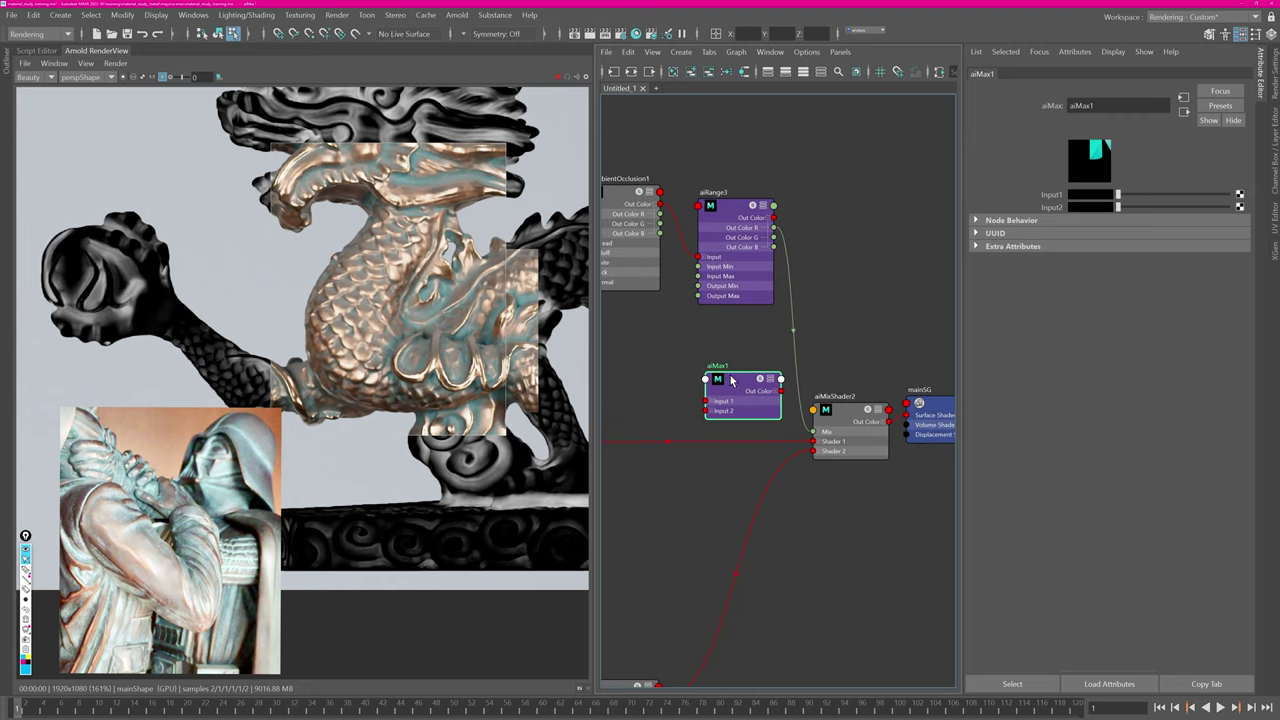
{"action": "middle_click_drag", "start_coordinate": [710, 169], "coordinate": [810, 223], "text": "alt"}
{"action": "left_click_drag", "start_coordinate": [703, 238], "coordinate": [815, 204]}
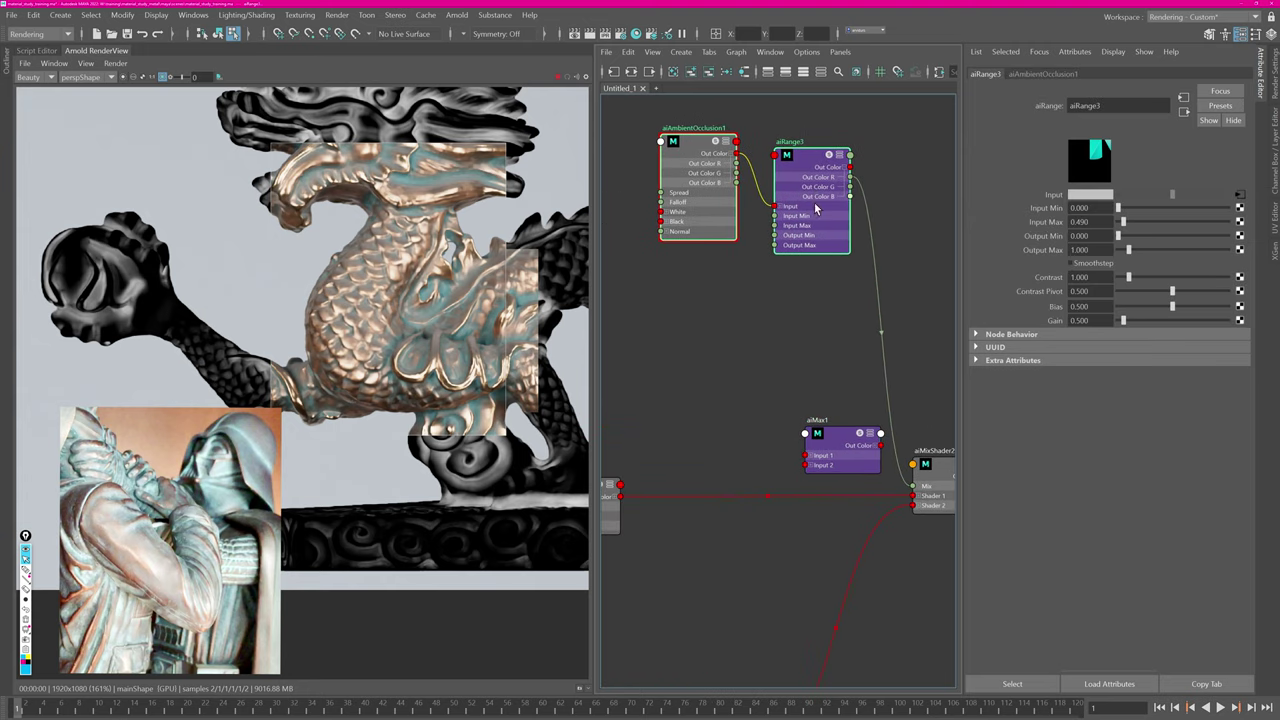
{"action": "left_click_drag", "start_coordinate": [835, 452], "coordinate": [801, 316]}
{"action": "middle_click_drag", "start_coordinate": [801, 316], "coordinate": [731, 345]}
{"action": "left_click_drag", "start_coordinate": [731, 345], "coordinate": [858, 308]}
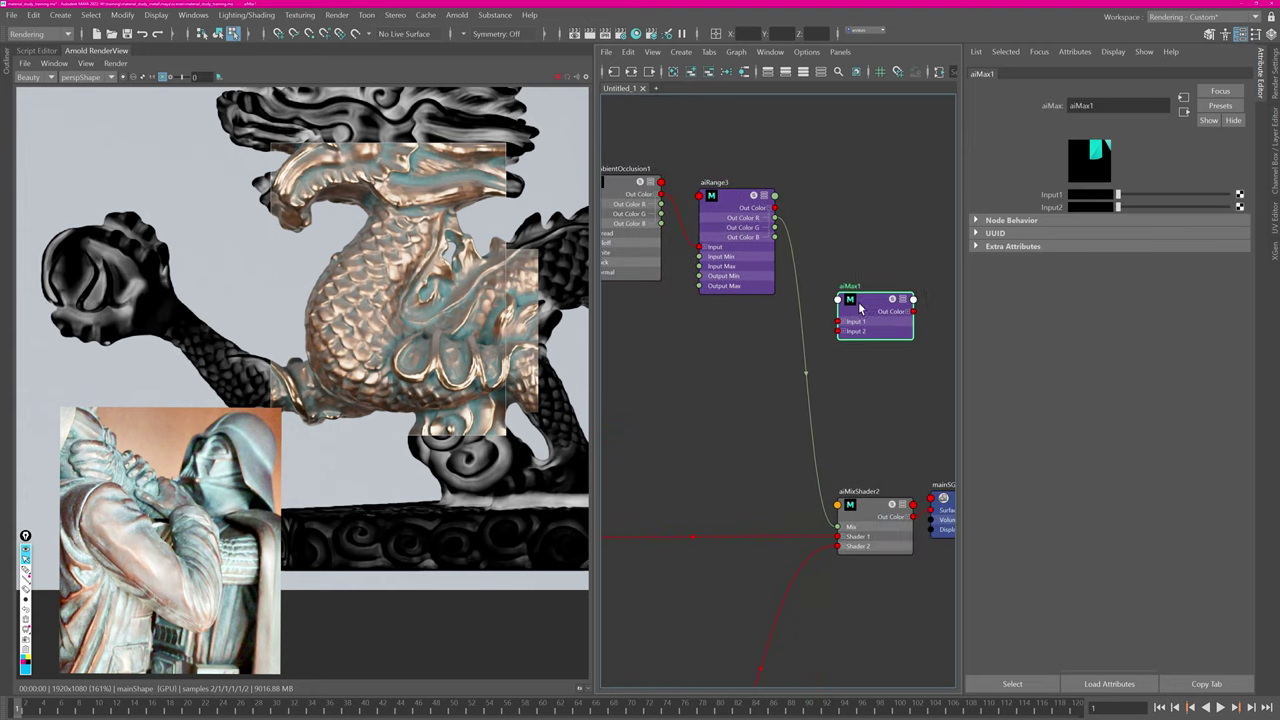
{"action": "left_click_drag", "start_coordinate": [807, 225], "coordinate": [842, 321]}
Add an aiCurvature node and place it below aiAmbientOcclusion1.
{"action": "left_click", "coordinate": [707, 367]}
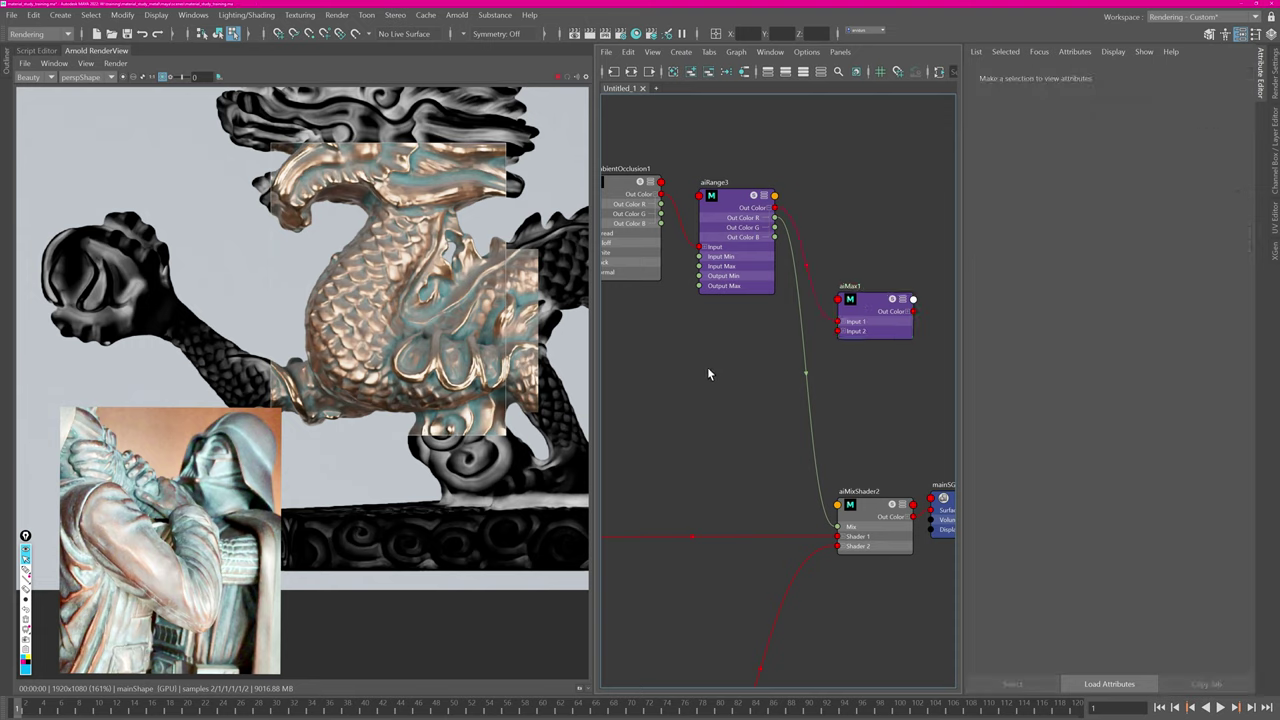
{"action": "key", "text": "Tab"}
{"action": "type", "text": "aicur"}
{"action": "key", "text": "Down"}
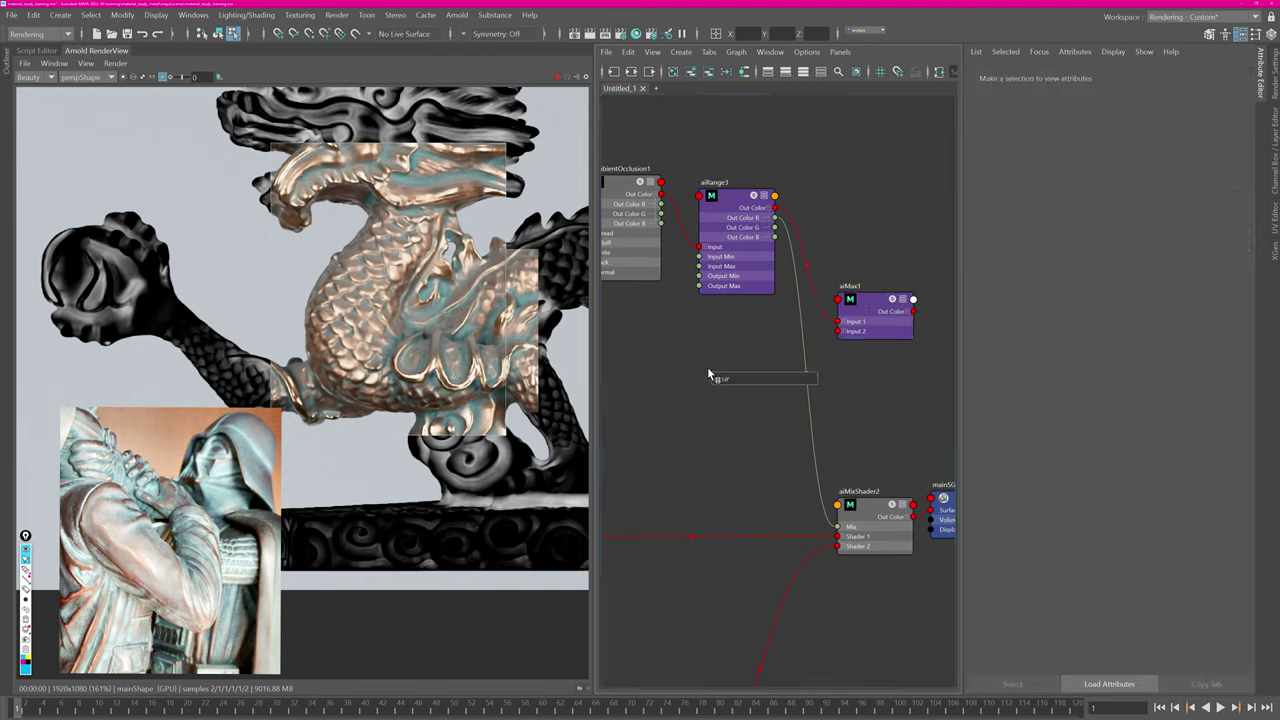
{"action": "key", "text": "Return"}
{"action": "left_click_drag", "start_coordinate": [740, 382], "coordinate": [646, 362]}
Add another aiRange node and route aiCurvature3's Out Color through it into aiMax1's Input 2.
{"action": "key", "text": "Tab"}
{"action": "type", "text": "ai"}
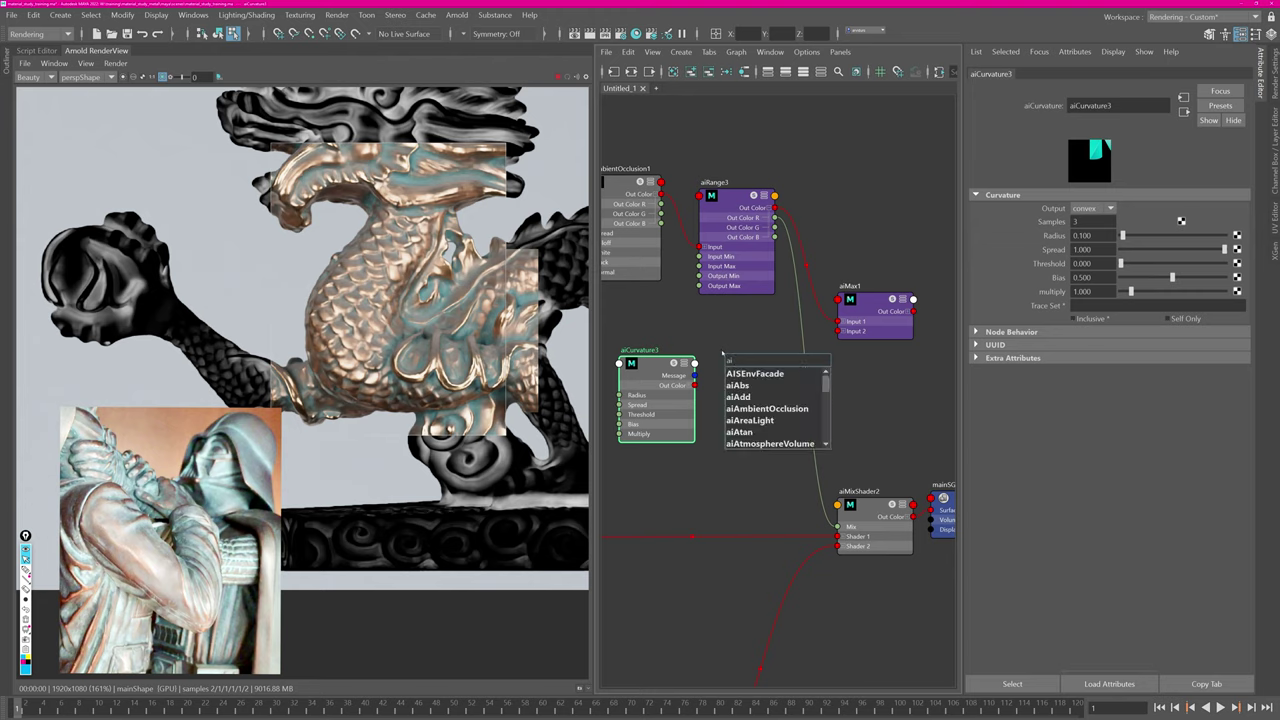
{"action": "type", "text": "range"}
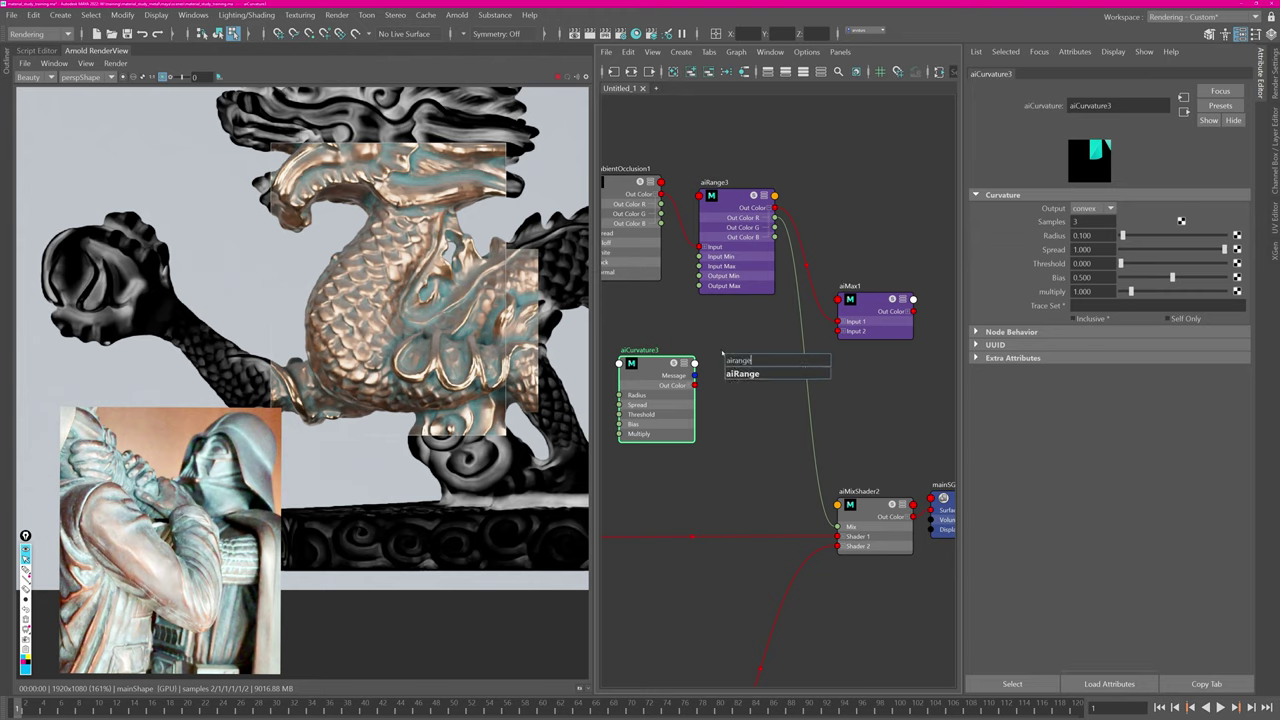
{"action": "key", "text": "Down"}
{"action": "key", "text": "Return"}
{"action": "left_click_drag", "start_coordinate": [697, 386], "coordinate": [839, 332]}
Connect aiMax1's Out Color R to aiMixShader2's Mix input, replacing the direct aiRange3 link.
{"action": "middle_click_drag", "start_coordinate": [683, 323], "coordinate": [774, 309], "text": "alt"}
{"action": "left_click", "coordinate": [713, 364]}
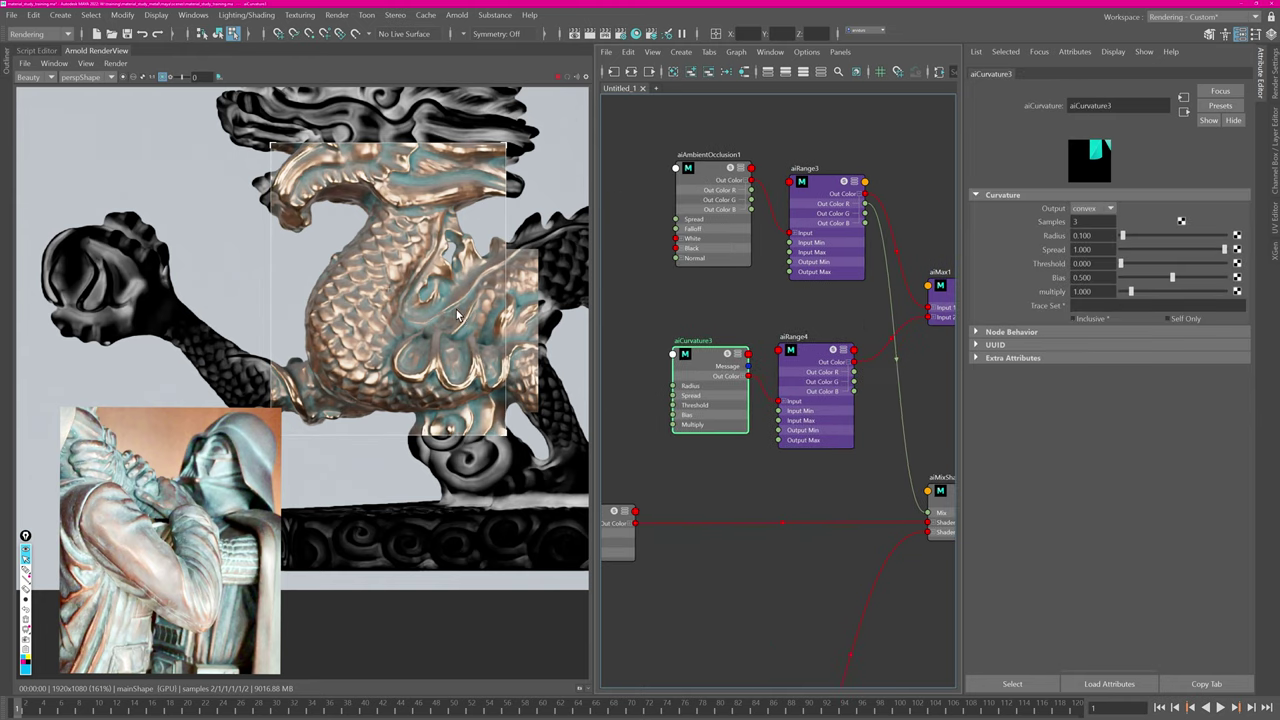
{"action": "left_click_drag", "start_coordinate": [460, 316], "coordinate": [447, 314]}
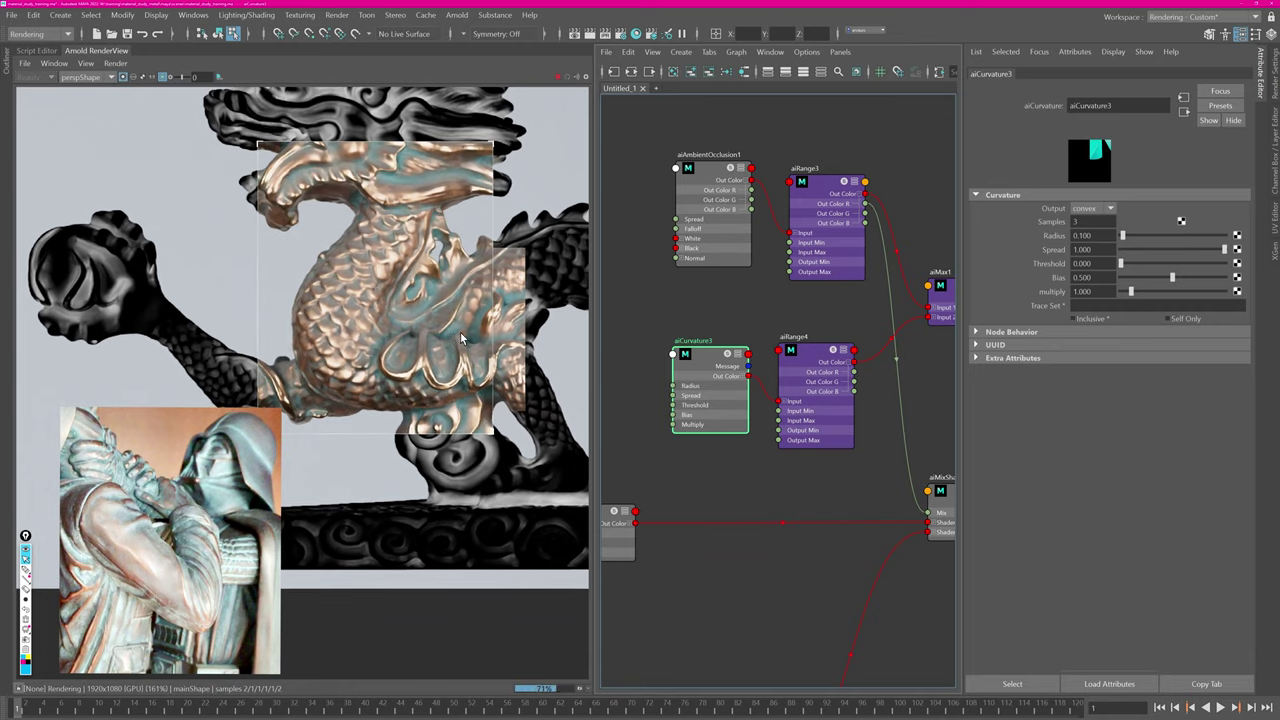
{"action": "left_click", "coordinate": [672, 307]}
{"action": "middle_click_drag", "start_coordinate": [864, 320], "coordinate": [659, 294], "text": "alt"}
{"action": "middle_click_drag", "start_coordinate": [795, 297], "coordinate": [846, 296], "text": "alt"}
{"action": "left_click_drag", "start_coordinate": [854, 254], "coordinate": [787, 468]}
Isolate aiCurvature3 and set its Output to concave, Multiply to 6.463 and Radius to 0.040.
{"action": "left_click", "coordinate": [850, 253]}
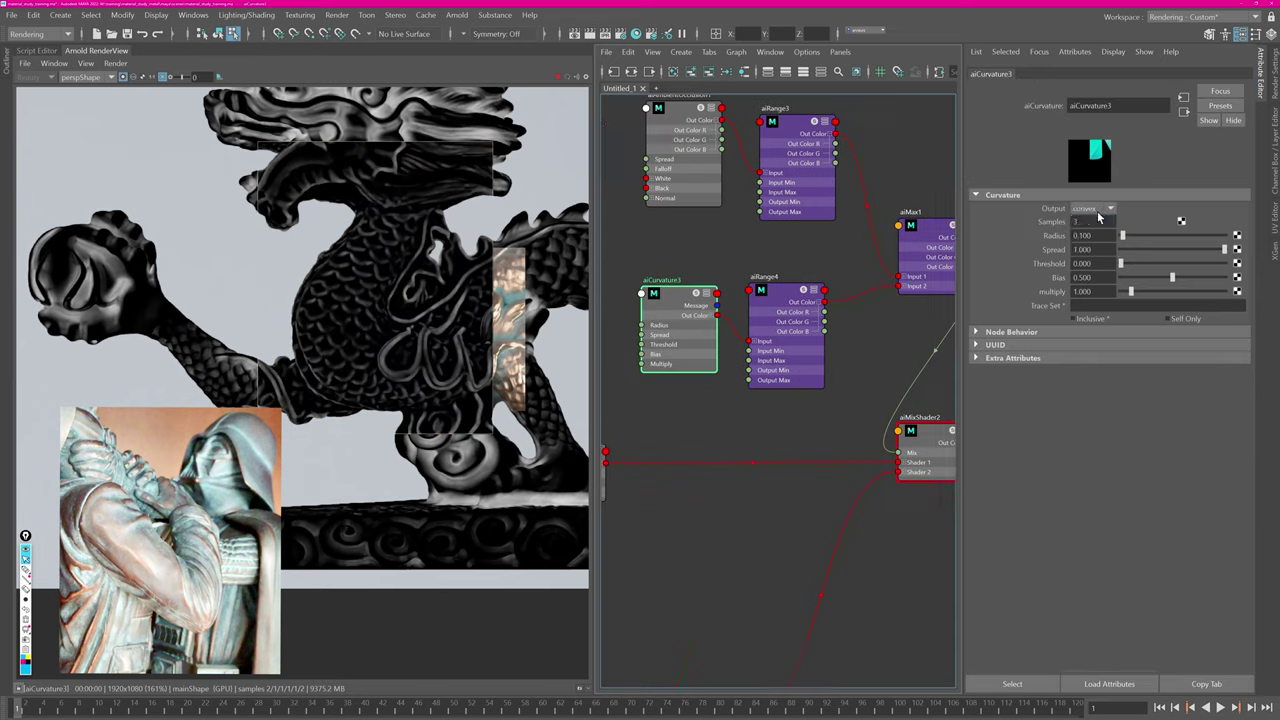
{"action": "double_click", "coordinate": [1092, 236]}
{"action": "type", "text": "0.1"}
{"action": "key", "text": "Return"}
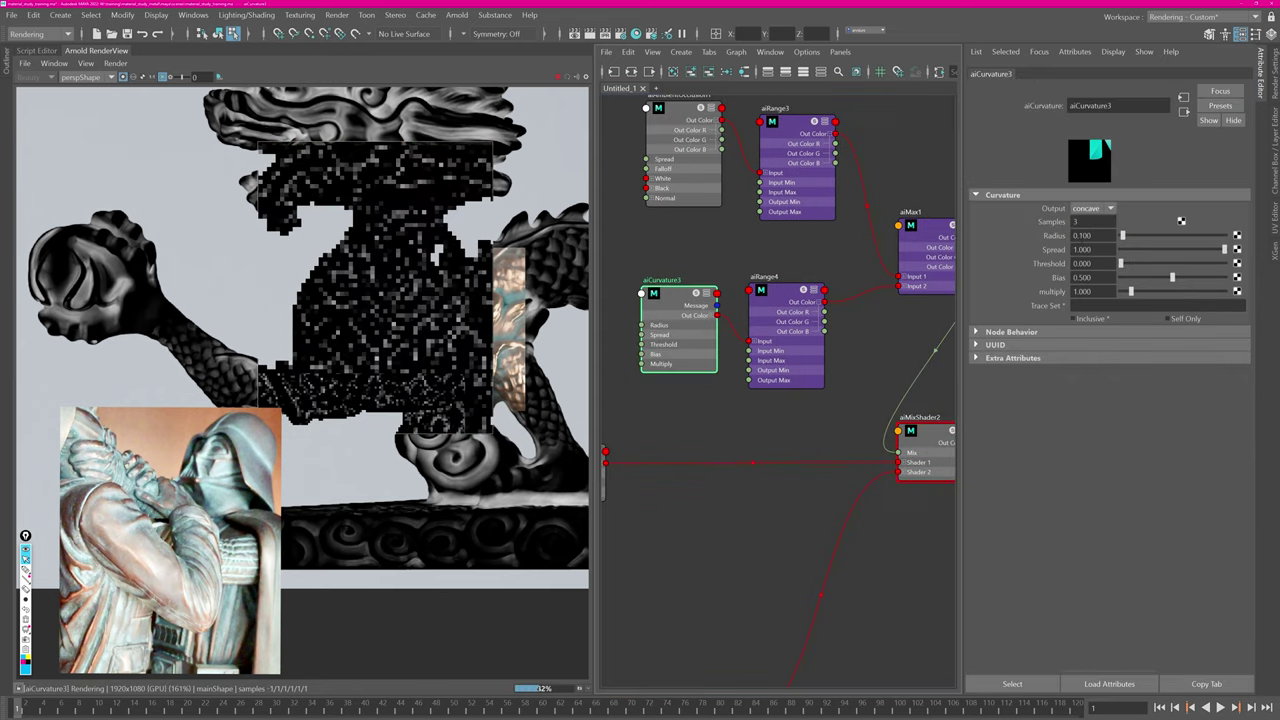
{"action": "left_click_drag", "start_coordinate": [1142, 298], "coordinate": [1175, 298]}
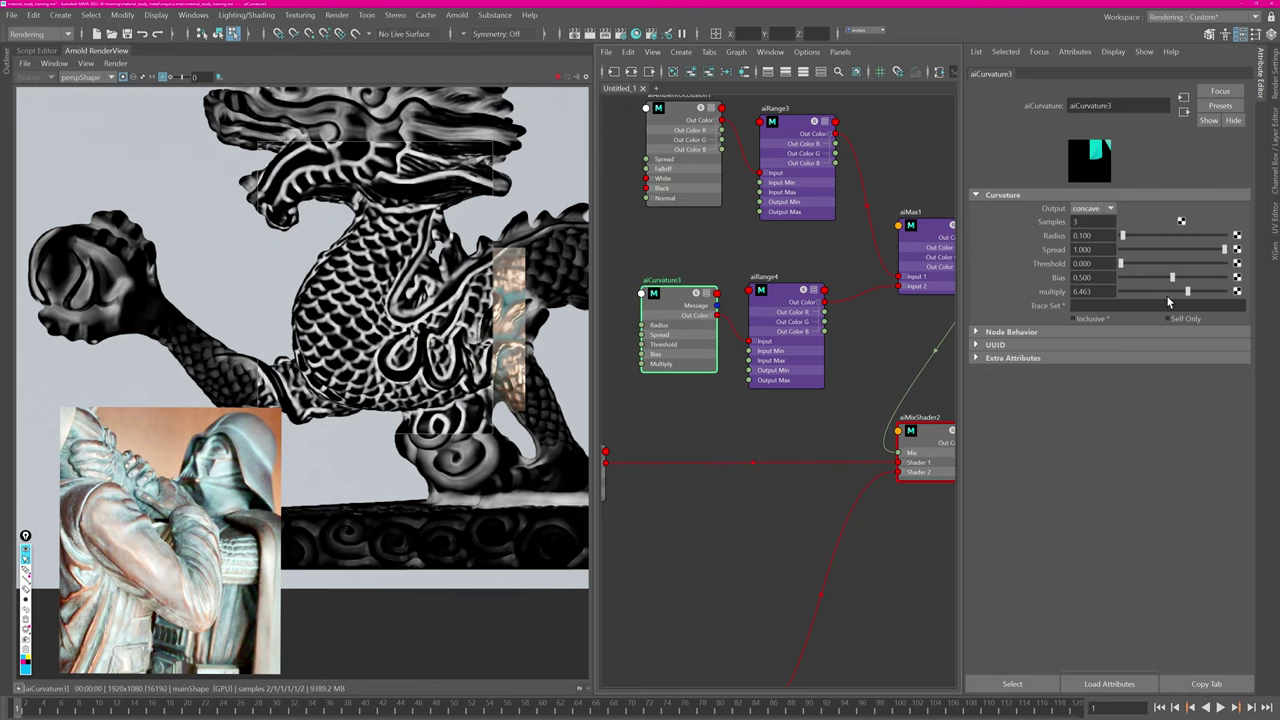
{"action": "left_click_drag", "start_coordinate": [1123, 236], "coordinate": [1122, 236]}
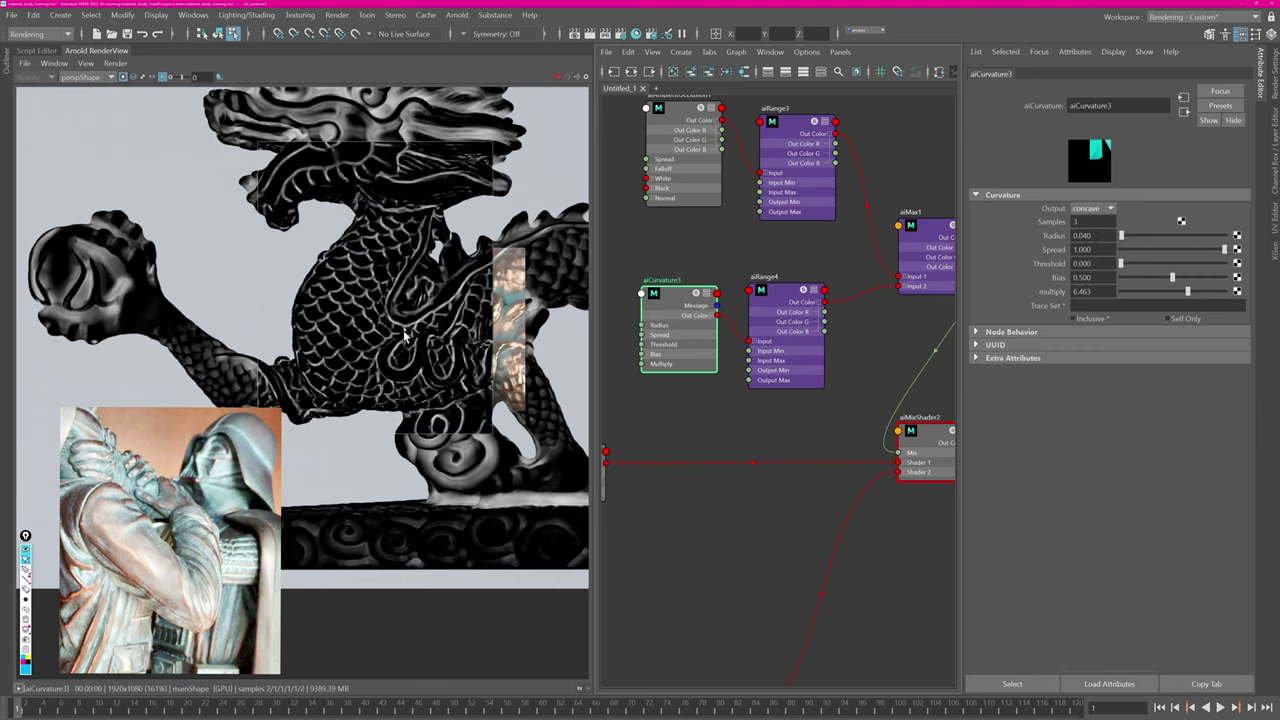
Check the curvature mask on the dragon's legs and head, and set aiCurvature3's Multiply to 8.006.
{"action": "middle_click_drag", "start_coordinate": [414, 227], "coordinate": [424, 288]}
{"action": "mouse_move", "coordinate": [306, 314]}
{"action": "middle_mouse_down"}
{"action": "mouse_move", "coordinate": [308, 211]}
{"action": "mouse_move", "coordinate": [242, 209]}
{"action": "middle_mouse_up"}
{"action": "left_click_drag", "start_coordinate": [392, 300], "coordinate": [523, 456], "text": "shift"}
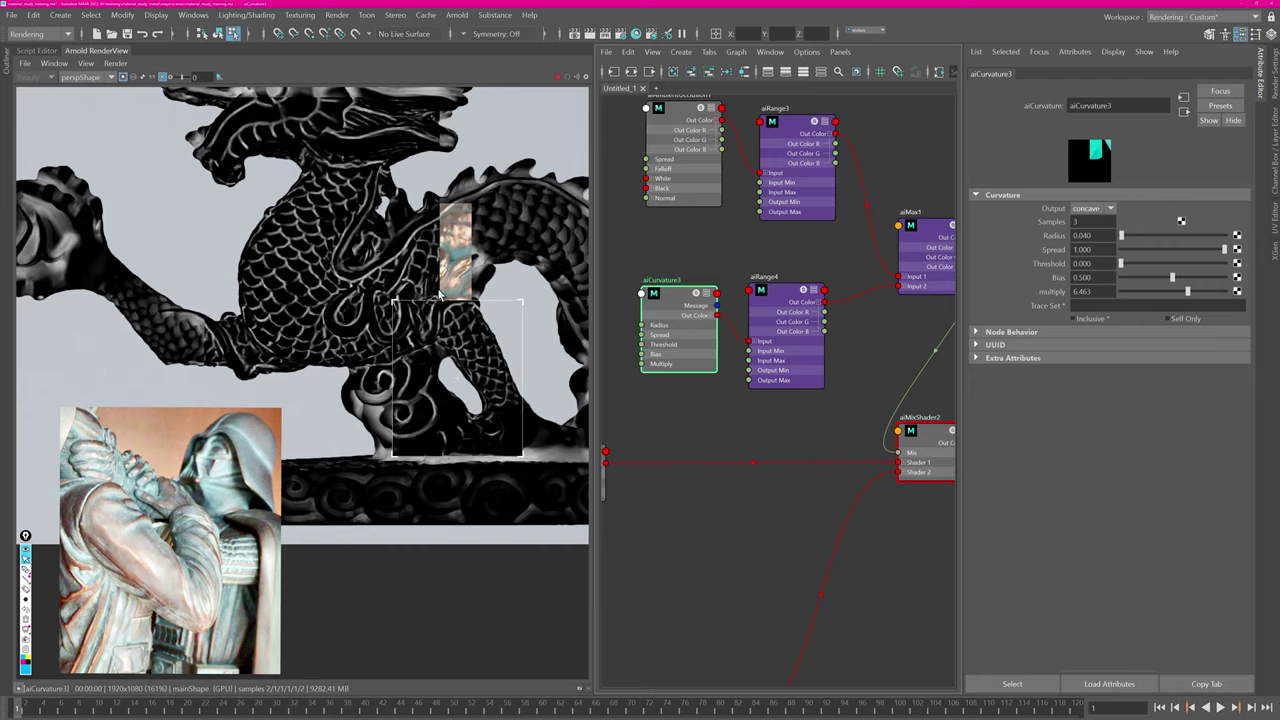
{"action": "middle_click_drag", "start_coordinate": [439, 294], "coordinate": [462, 404]}
{"action": "left_click_drag", "start_coordinate": [296, 150], "coordinate": [554, 408]}
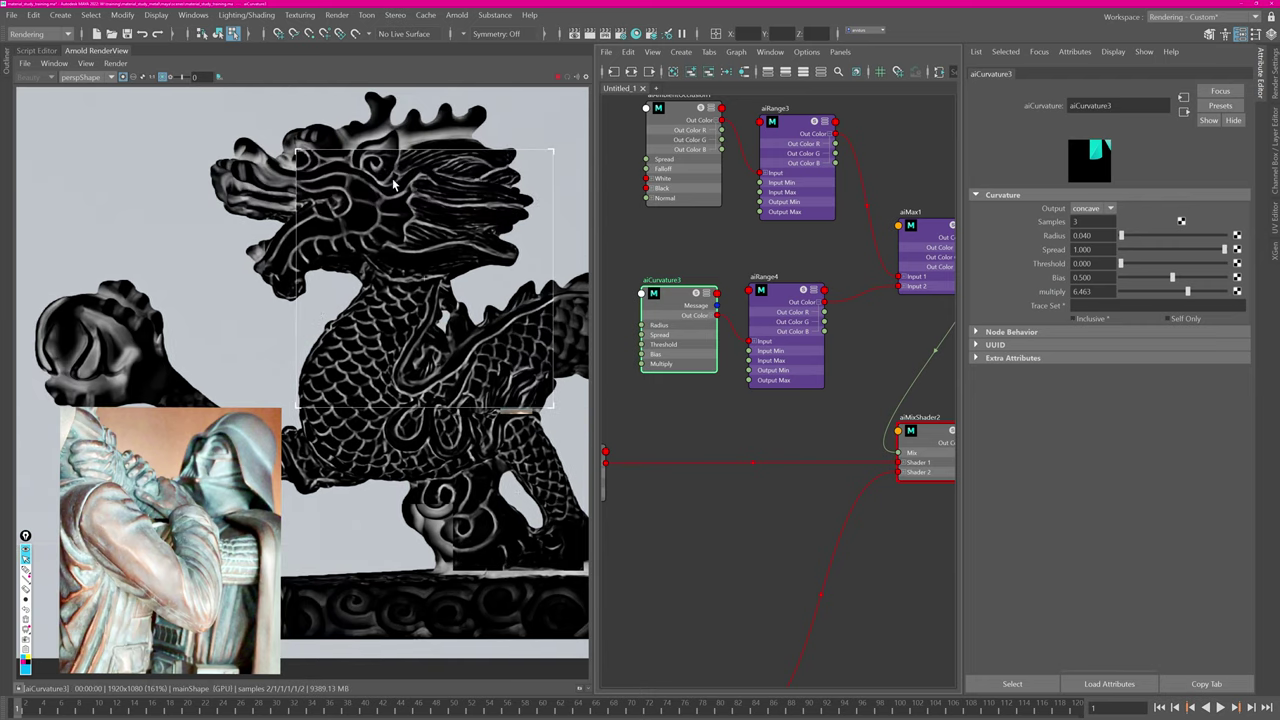
{"action": "left_click_drag", "start_coordinate": [1190, 297], "coordinate": [1201, 294]}
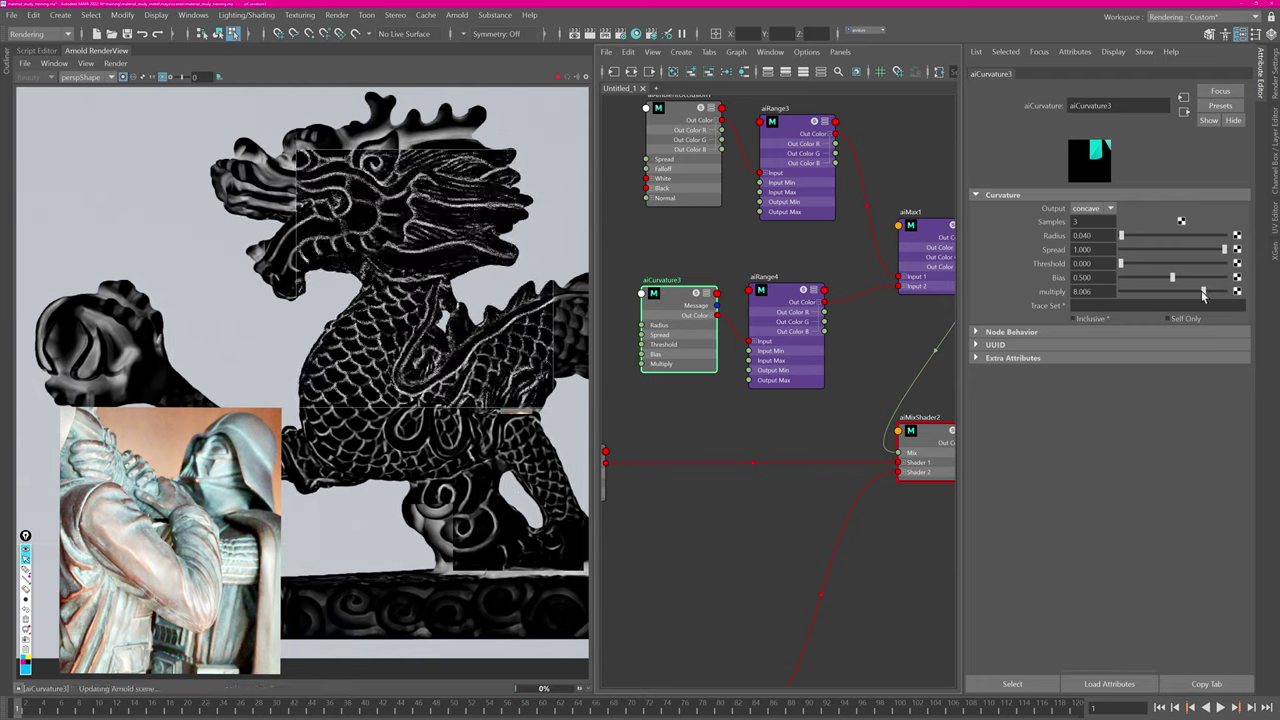
Compare the isolated aiMax1 mask with aiRange3's, then inspect the combined mask around the dragon's head, chest and hind leg.
{"action": "middle_click_drag", "start_coordinate": [793, 183], "coordinate": [770, 210], "text": "alt"}
{"action": "left_click", "coordinate": [906, 274]}
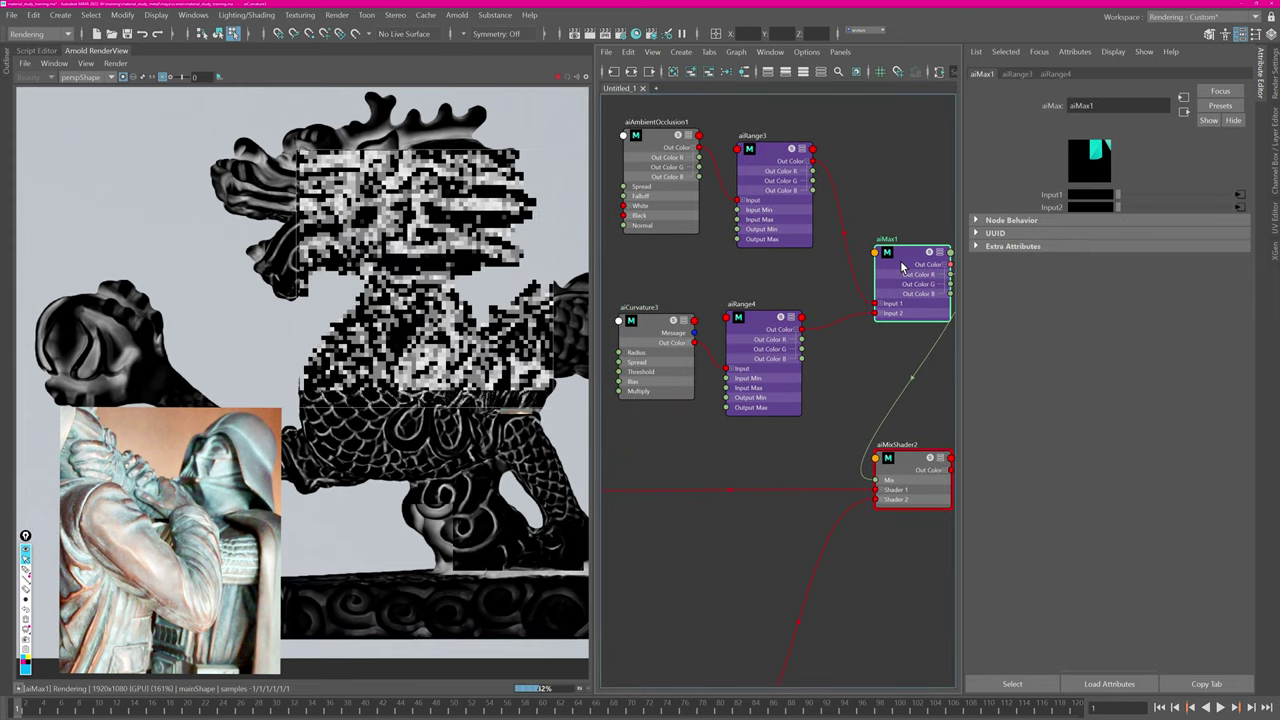
{"action": "left_click", "coordinate": [750, 186]}
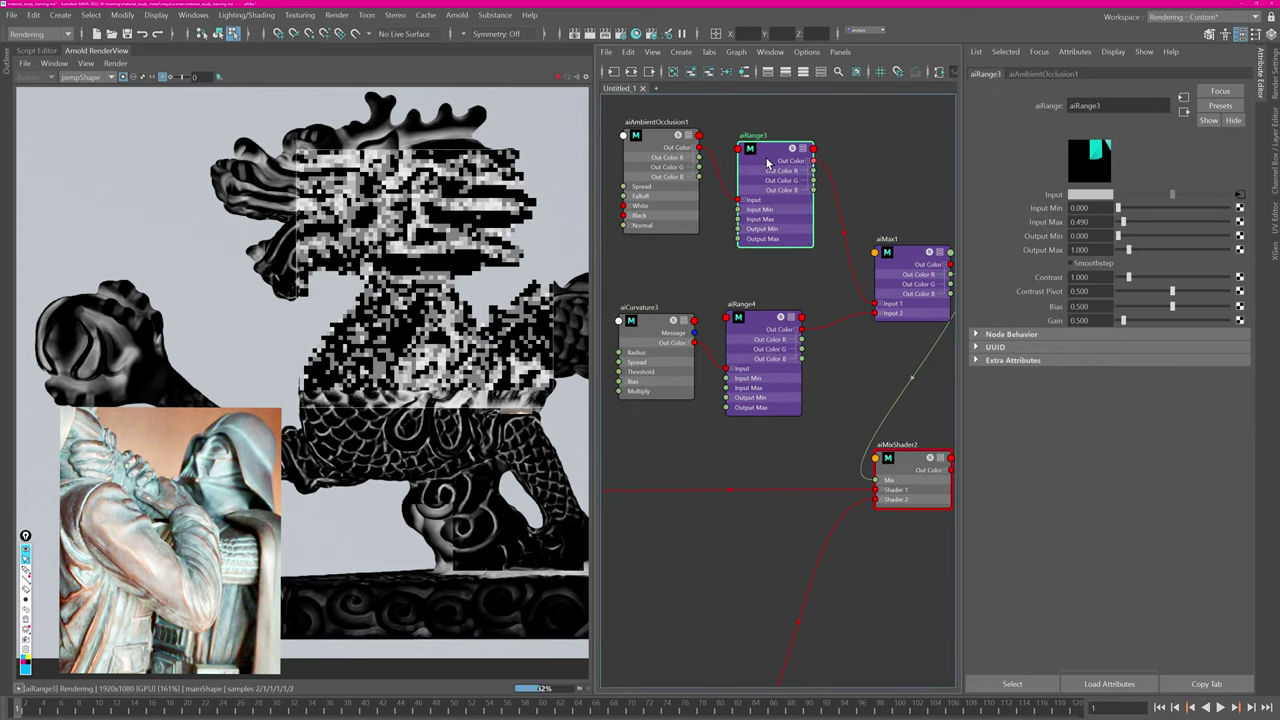
{"action": "left_click", "coordinate": [902, 262]}
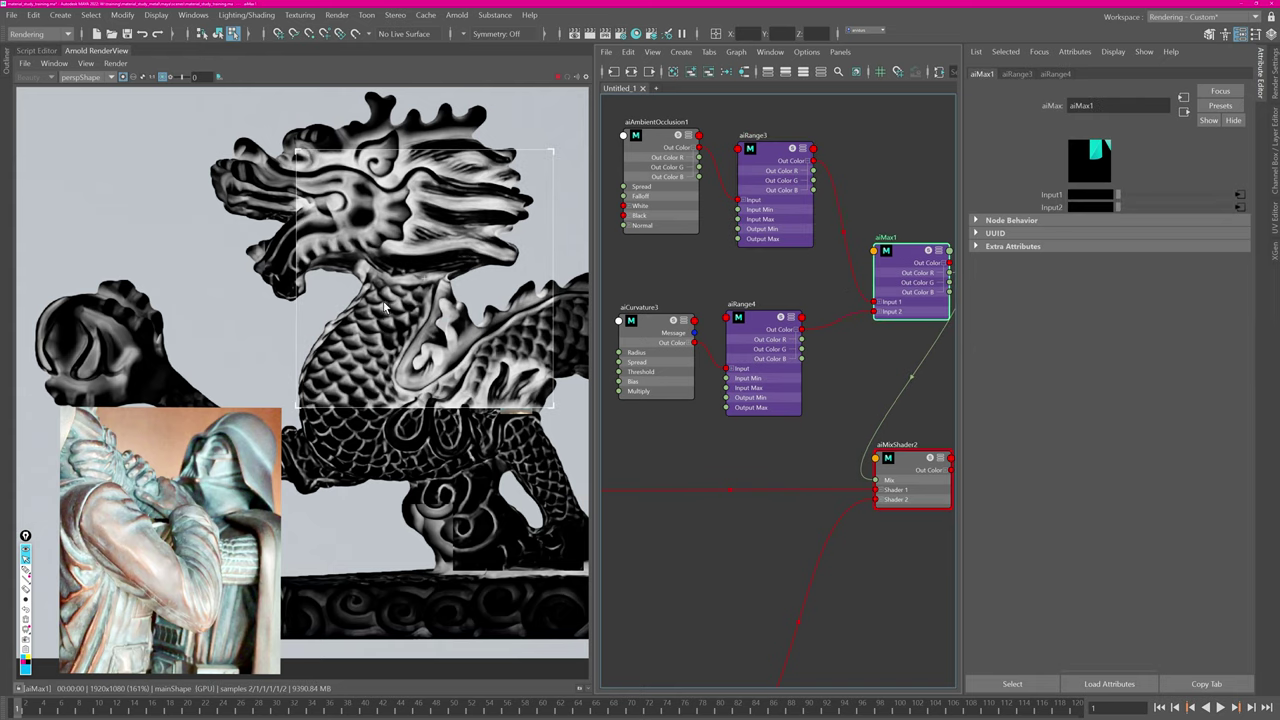
{"action": "middle_click_drag", "start_coordinate": [498, 462], "coordinate": [411, 386]}
{"action": "left_click_drag", "start_coordinate": [376, 346], "coordinate": [494, 467]}
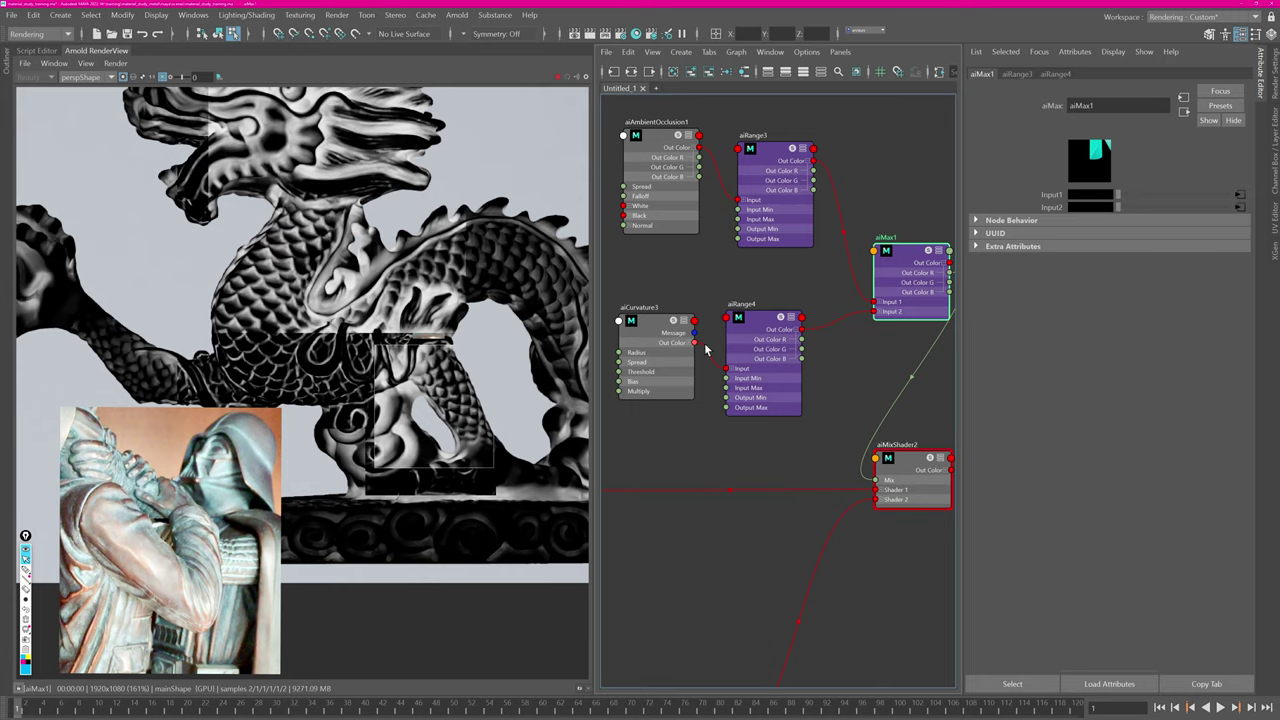
Move the aiCorosion shader closer to aiMixShader2 and isolate it in the render.
{"action": "right_click_drag", "start_coordinate": [819, 372], "coordinate": [734, 422], "text": "alt"}
{"action": "middle_click_drag", "start_coordinate": [734, 422], "coordinate": [628, 385], "text": "alt"}
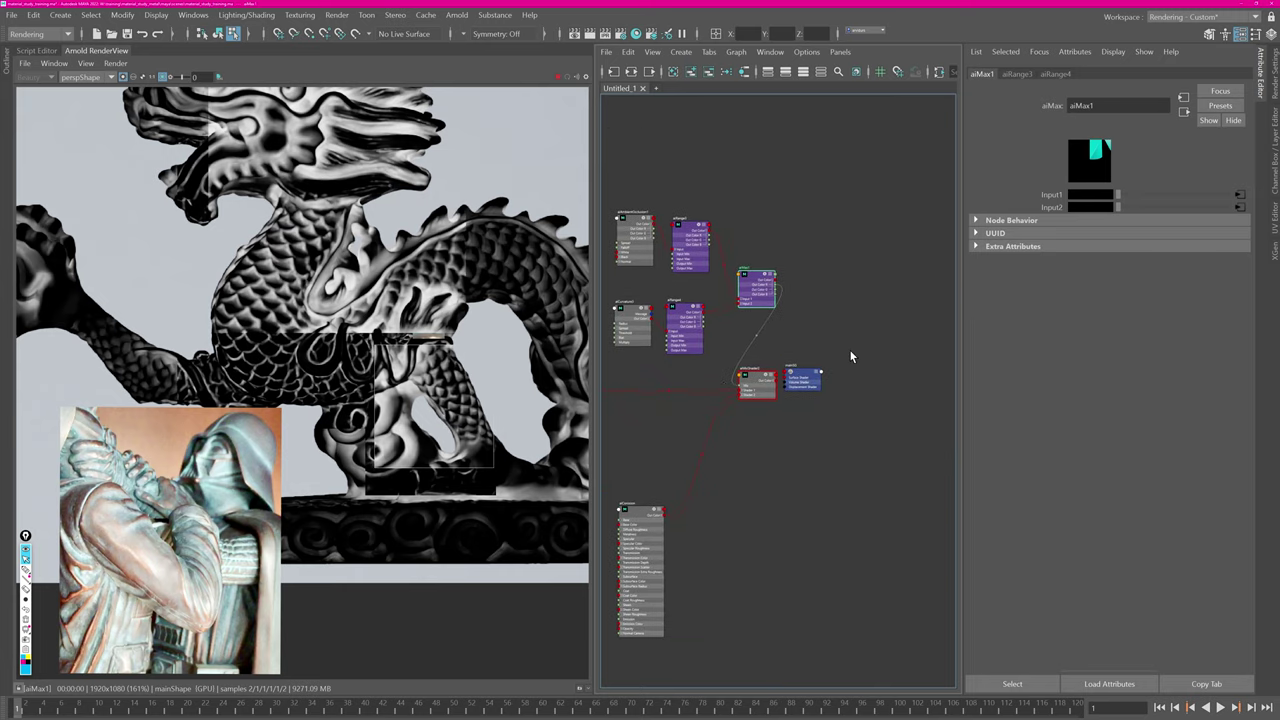
{"action": "left_click", "coordinate": [755, 382]}
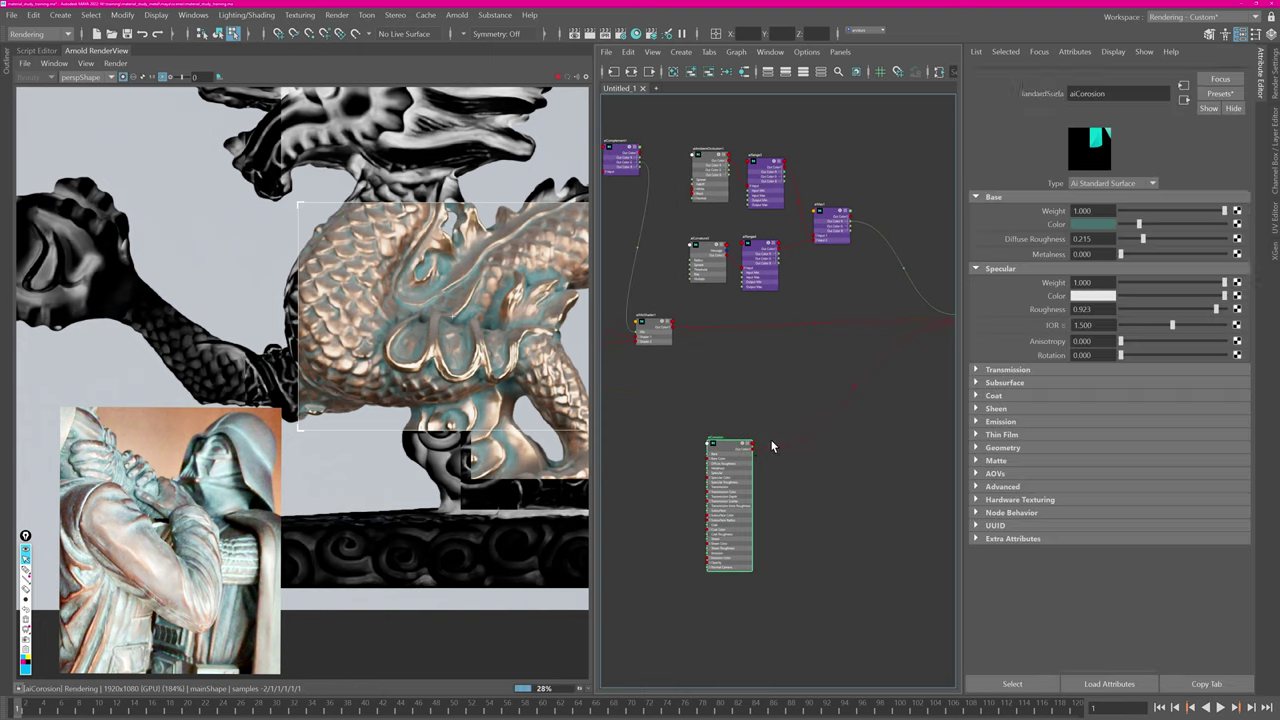
{"action": "left_click_drag", "start_coordinate": [712, 445], "coordinate": [816, 436]}
{"action": "middle_click_drag", "start_coordinate": [743, 450], "coordinate": [687, 446], "text": "alt"}
{"action": "left_click", "coordinate": [779, 436]}
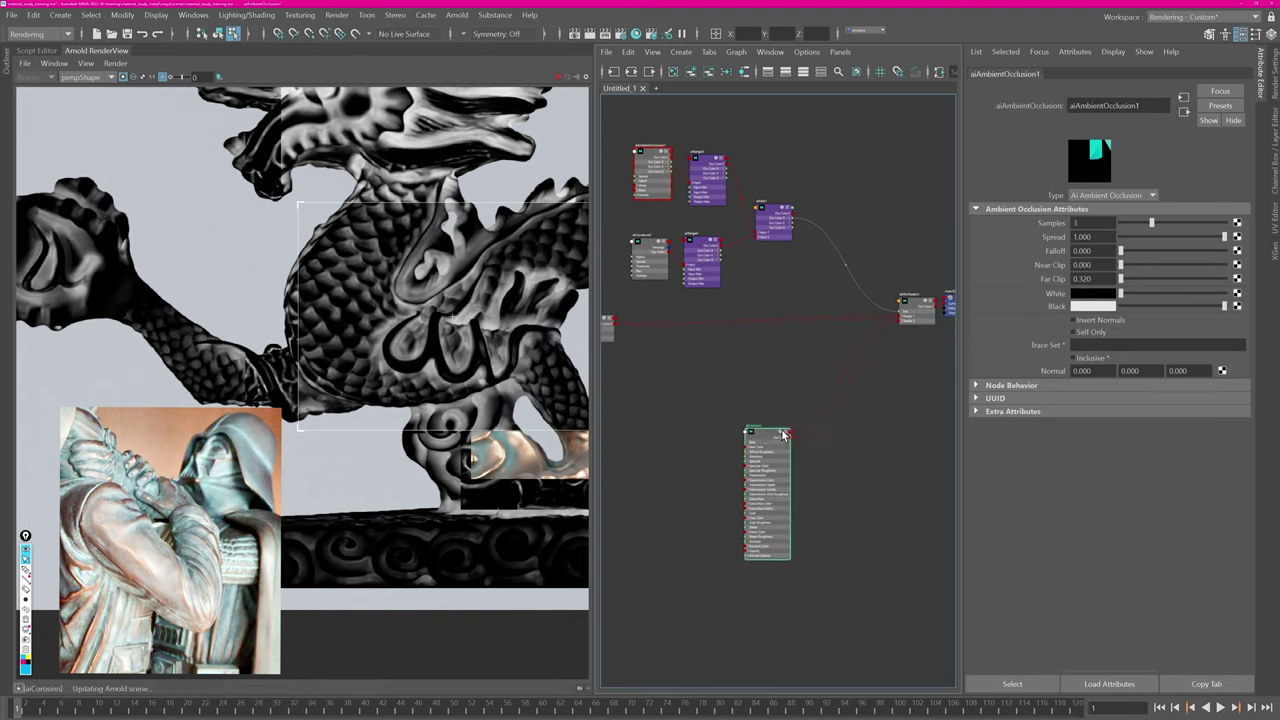
Add an aiColorCorrect node, set its Input to aiCorosion's teal and connect its Out Color to aiCorosion's Base Color.
{"action": "right_click_drag", "start_coordinate": [640, 475], "coordinate": [780, 430], "text": "alt"}
{"action": "middle_click_drag", "start_coordinate": [729, 439], "coordinate": [735, 433], "text": "alt"}
{"action": "key", "text": "Tab"}
{"action": "type", "text": "aico"}
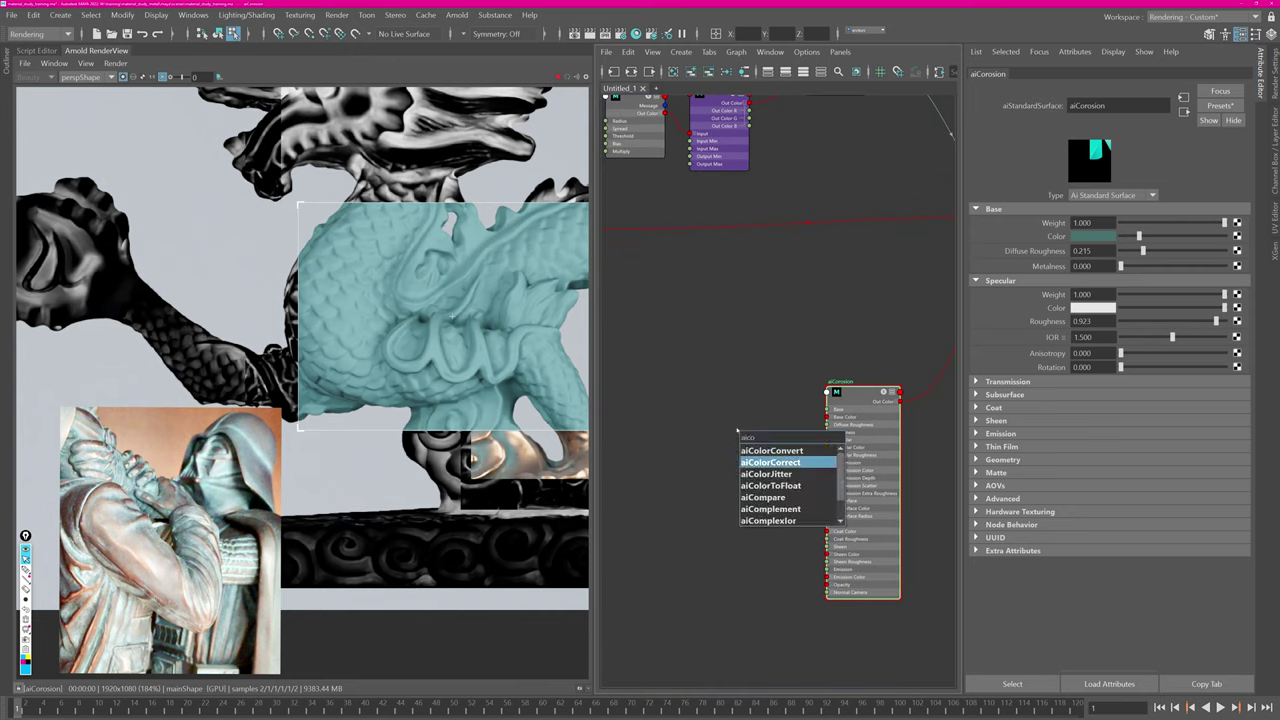
{"action": "key", "text": "Return"}
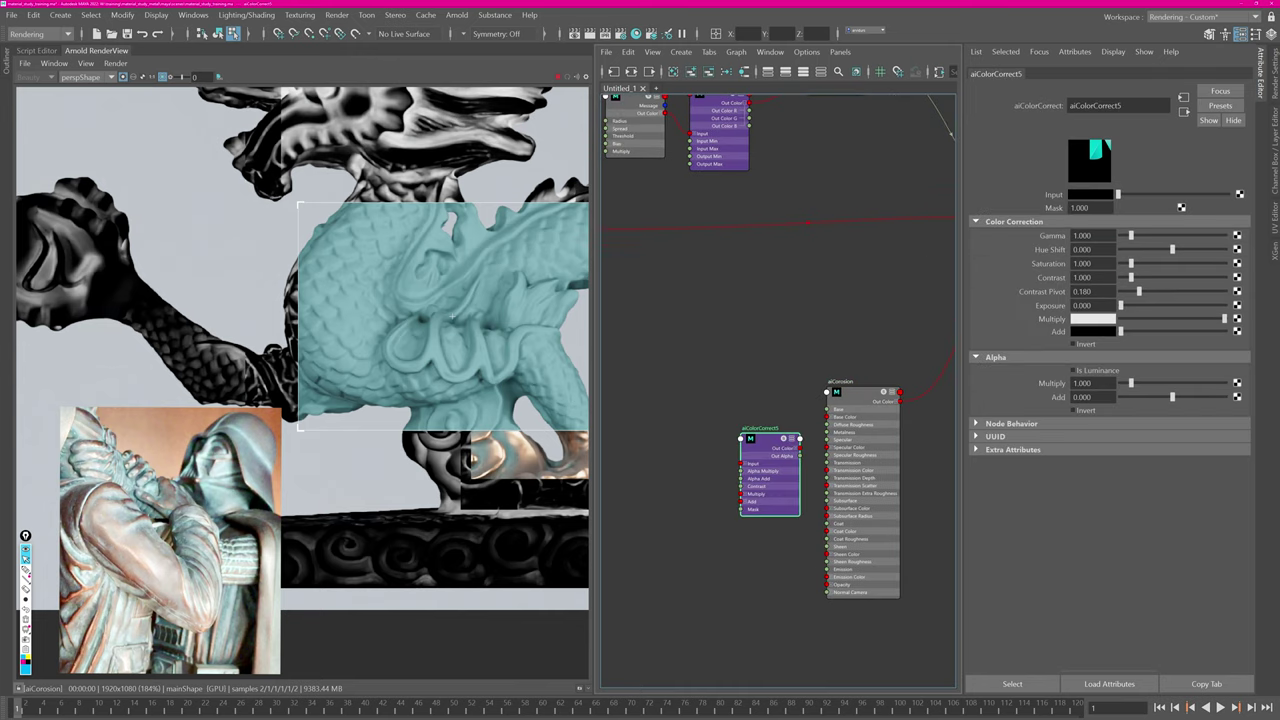
{"action": "left_click", "coordinate": [1077, 195]}
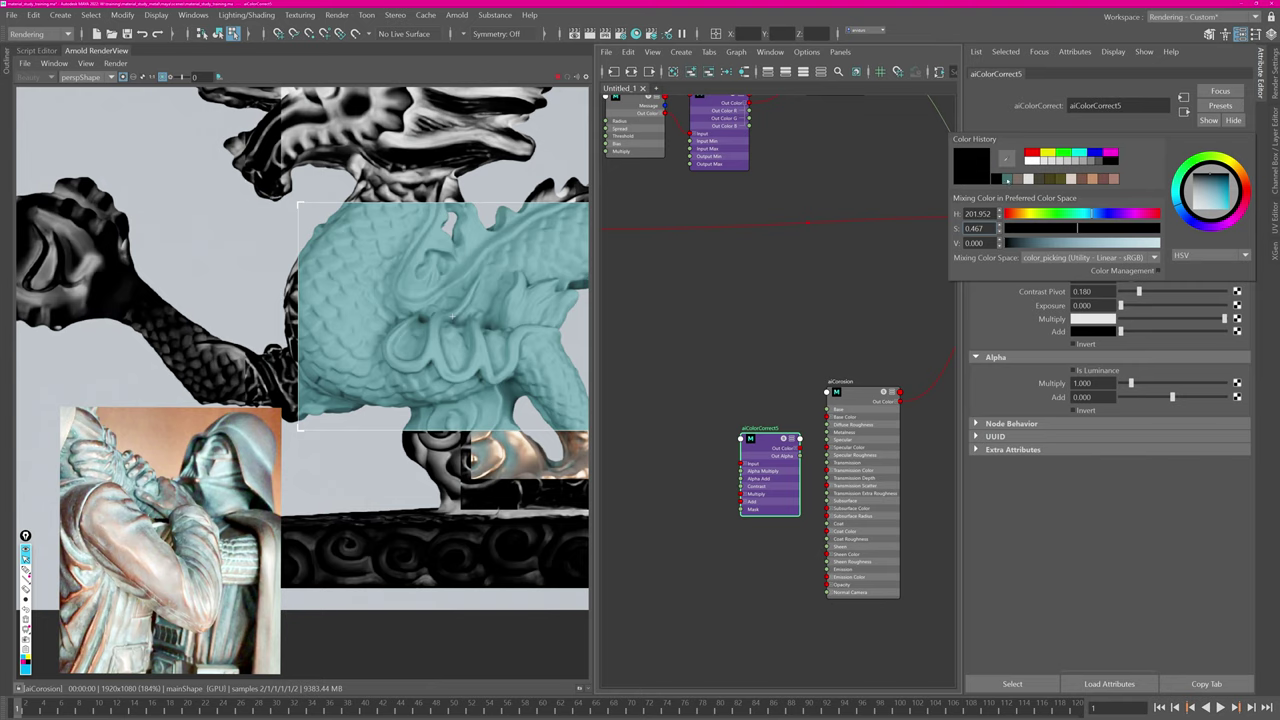
{"action": "left_click_drag", "start_coordinate": [786, 442], "coordinate": [825, 417]}
Connect aiRange3's output to aiColorCorrect5's Mask, isolate the color correct node and set its Gamma to 0.772.
{"action": "left_click", "coordinate": [797, 356]}
{"action": "scroll", "coordinate": [790, 360], "scroll_direction": "down", "scroll_amount": 2}
{"action": "middle_click_drag", "start_coordinate": [753, 368], "coordinate": [801, 512], "text": "alt"}
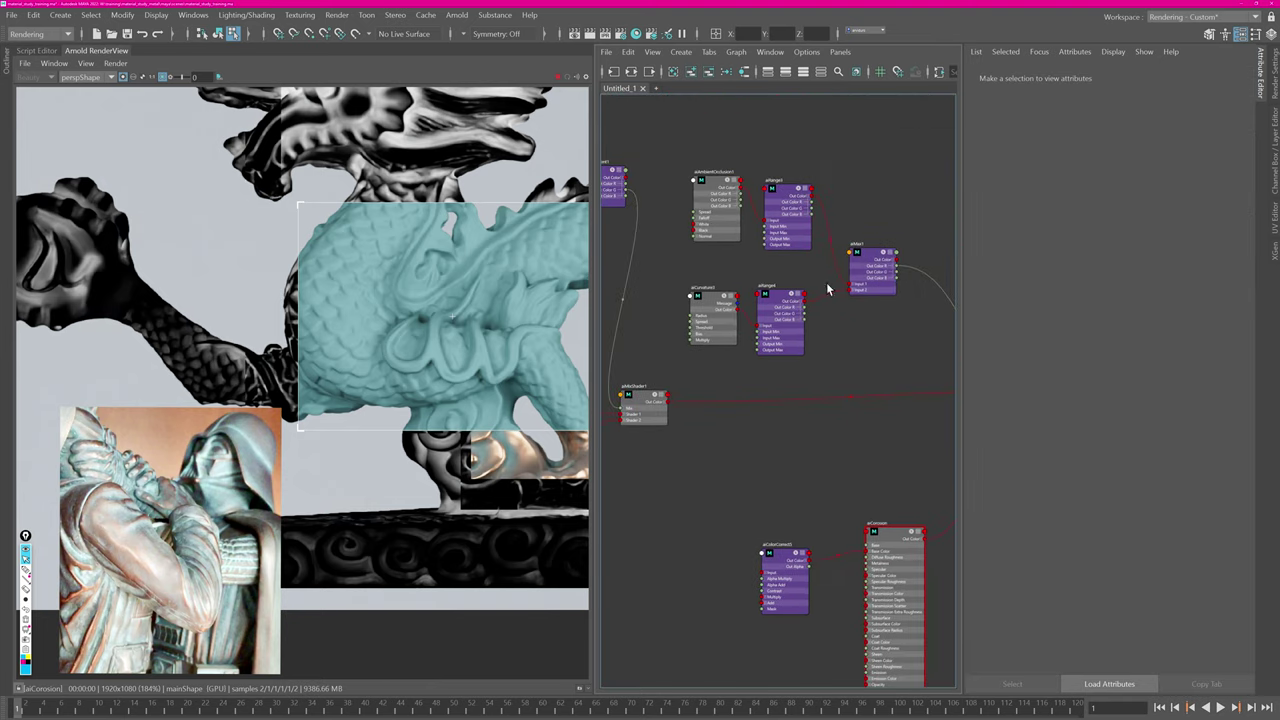
{"action": "left_click_drag", "start_coordinate": [812, 206], "coordinate": [779, 441]}
{"action": "scroll", "coordinate": [748, 529], "scroll_direction": "up", "scroll_amount": 5}
{"action": "left_click", "coordinate": [779, 441]}
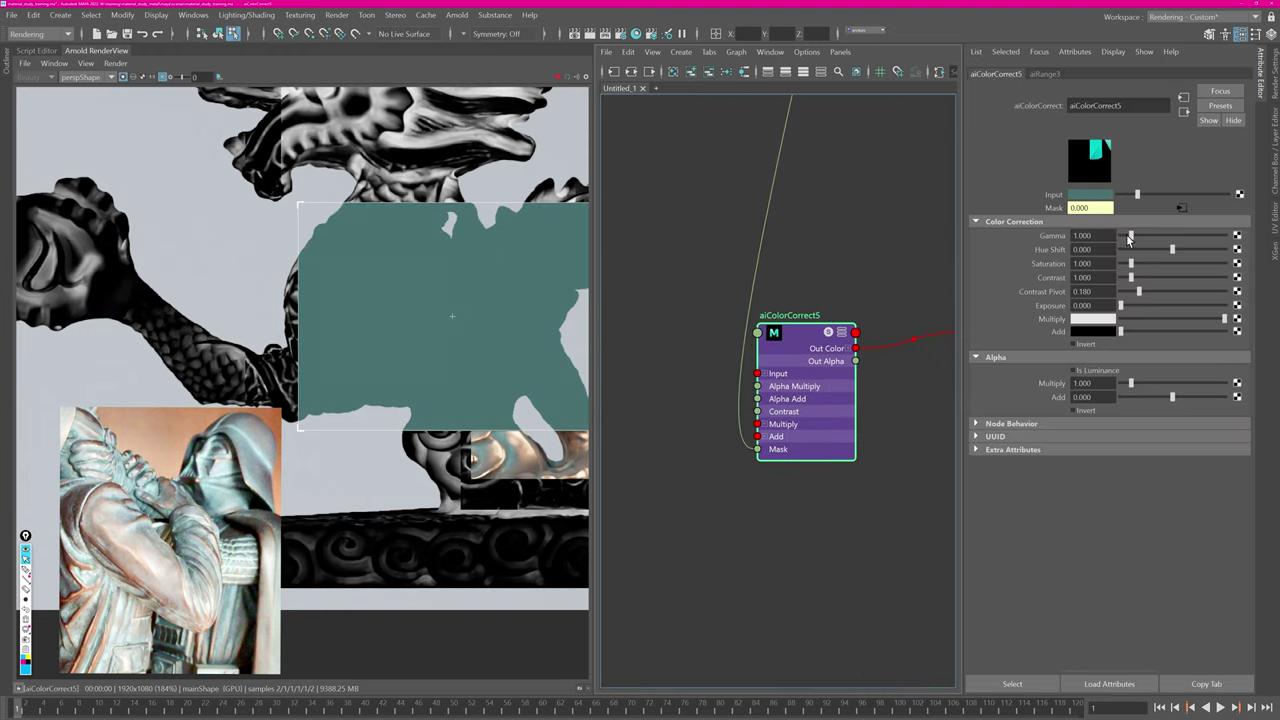
{"action": "left_click_drag", "start_coordinate": [1126, 234], "coordinate": [1128, 234]}
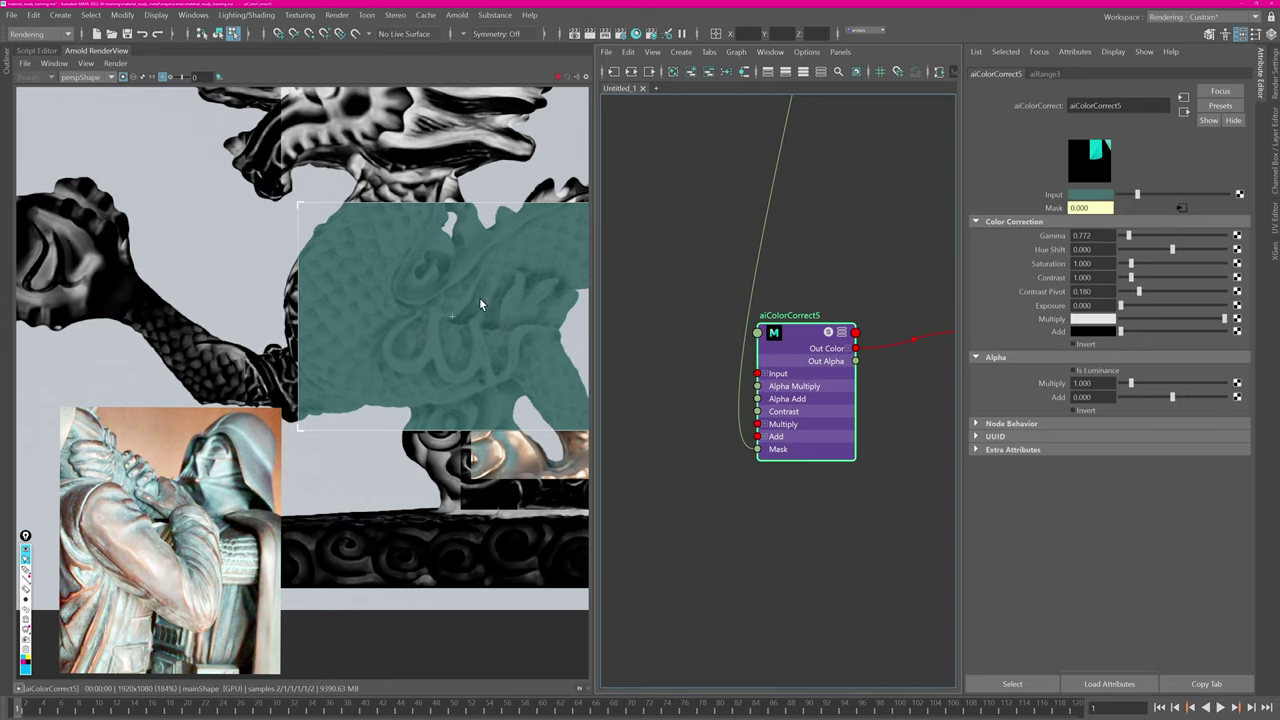
Set aiColorCorrect5's Saturation to 1.380 and return the render to the full beauty view.
{"action": "left_click", "coordinate": [1088, 197]}
{"action": "left_click_drag", "start_coordinate": [1131, 264], "coordinate": [1135, 264]}
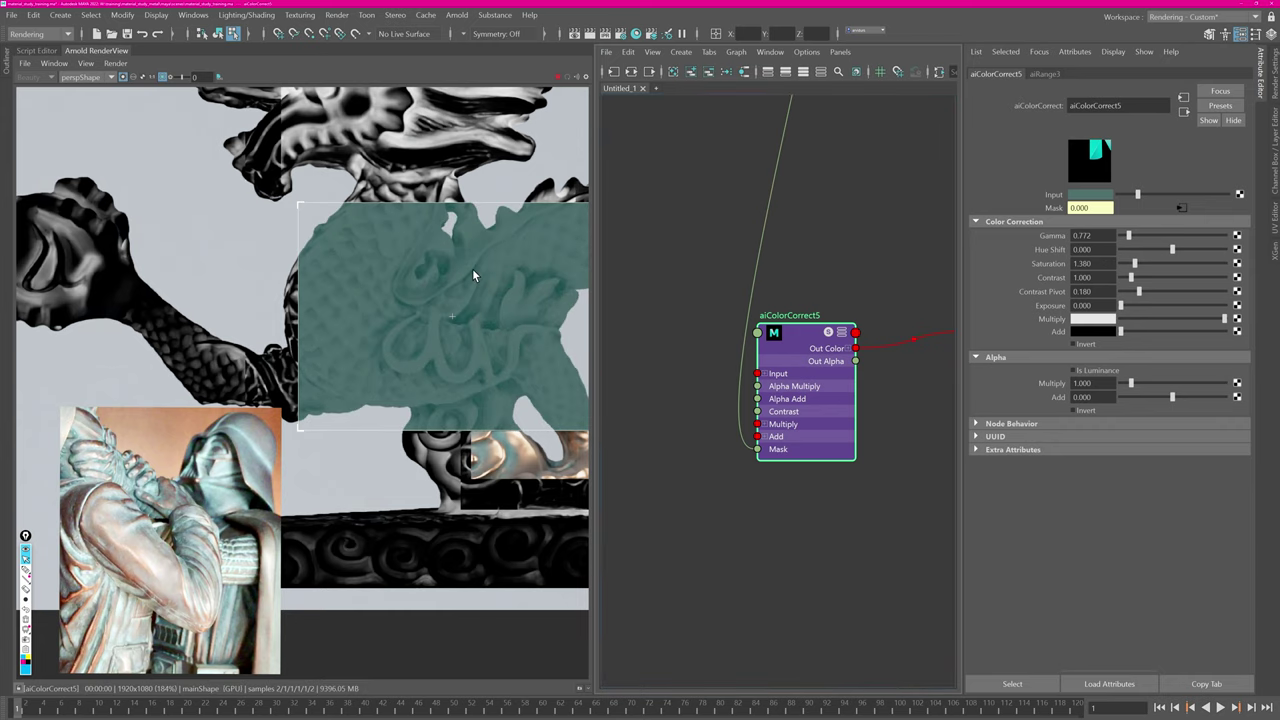
{"action": "left_click_drag", "start_coordinate": [446, 301], "coordinate": [440, 294]}
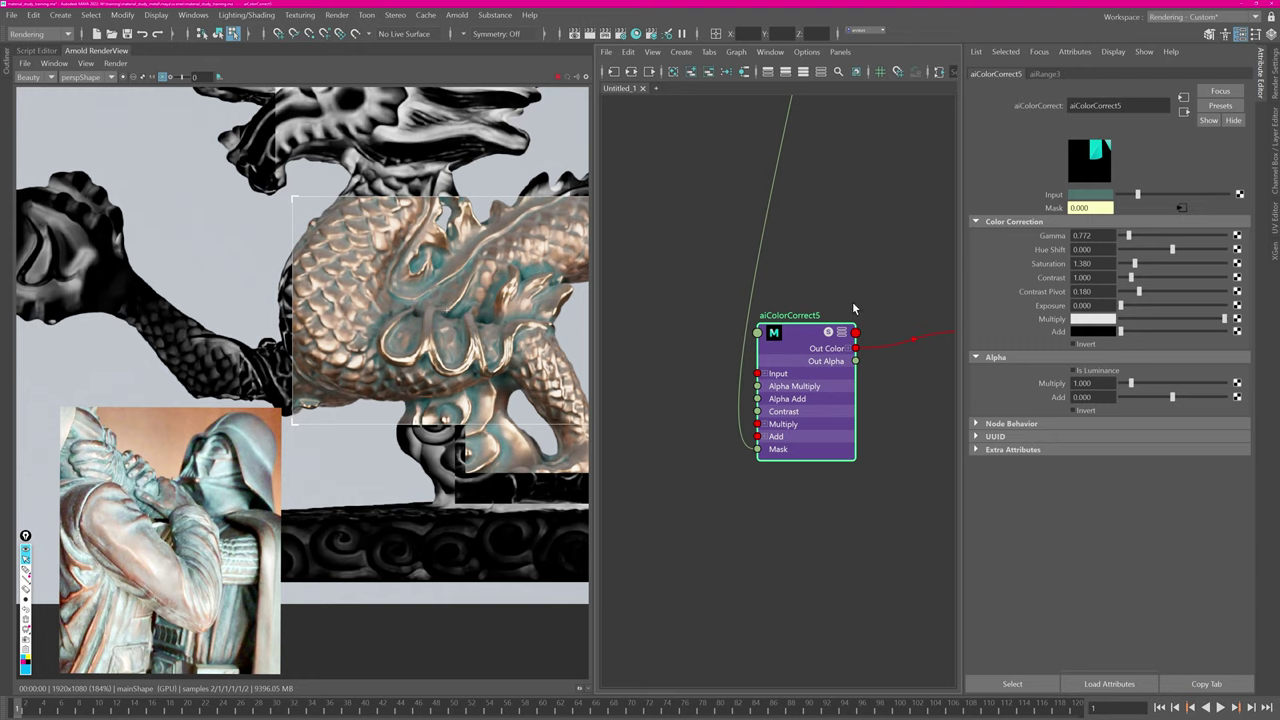
Add an aiNoise node to the graph below aiColorCorrect5.
{"action": "left_click", "coordinate": [706, 477]}
{"action": "key", "text": "Tab"}
{"action": "type", "text": "ain"}
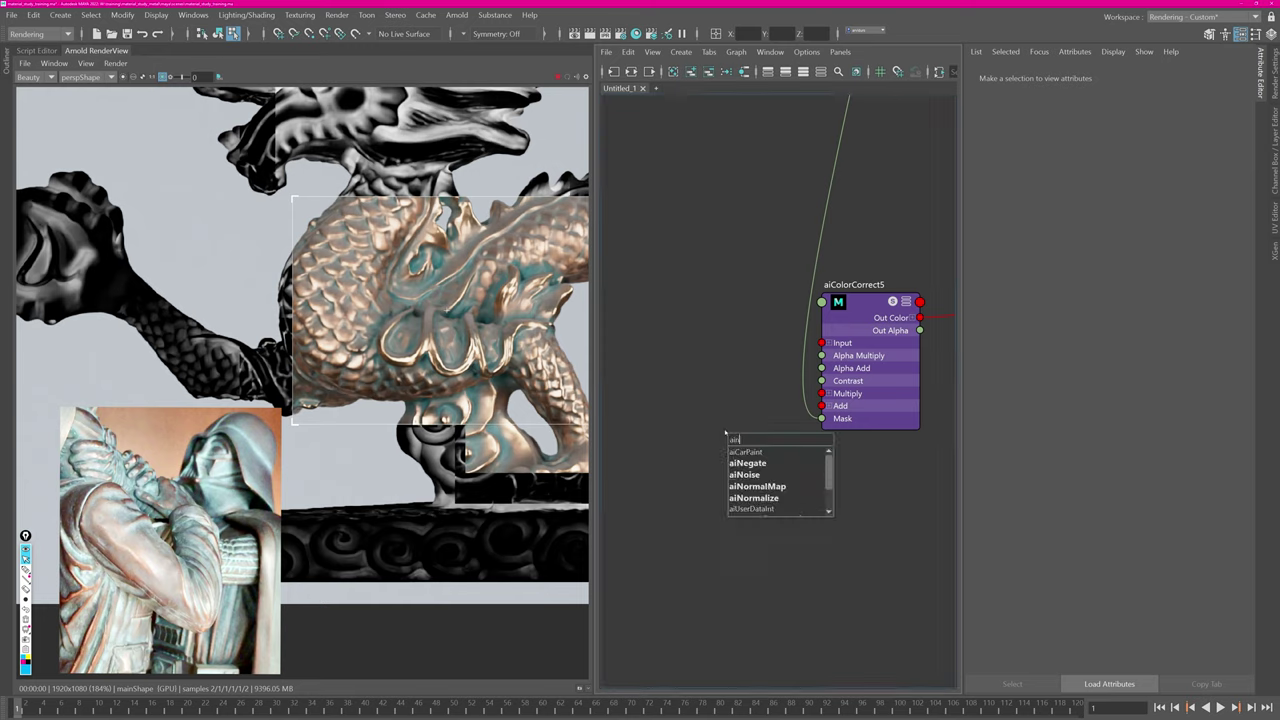
{"action": "key", "text": "Down"}
{"action": "key", "text": "Down"}
{"action": "key", "text": "Return"}
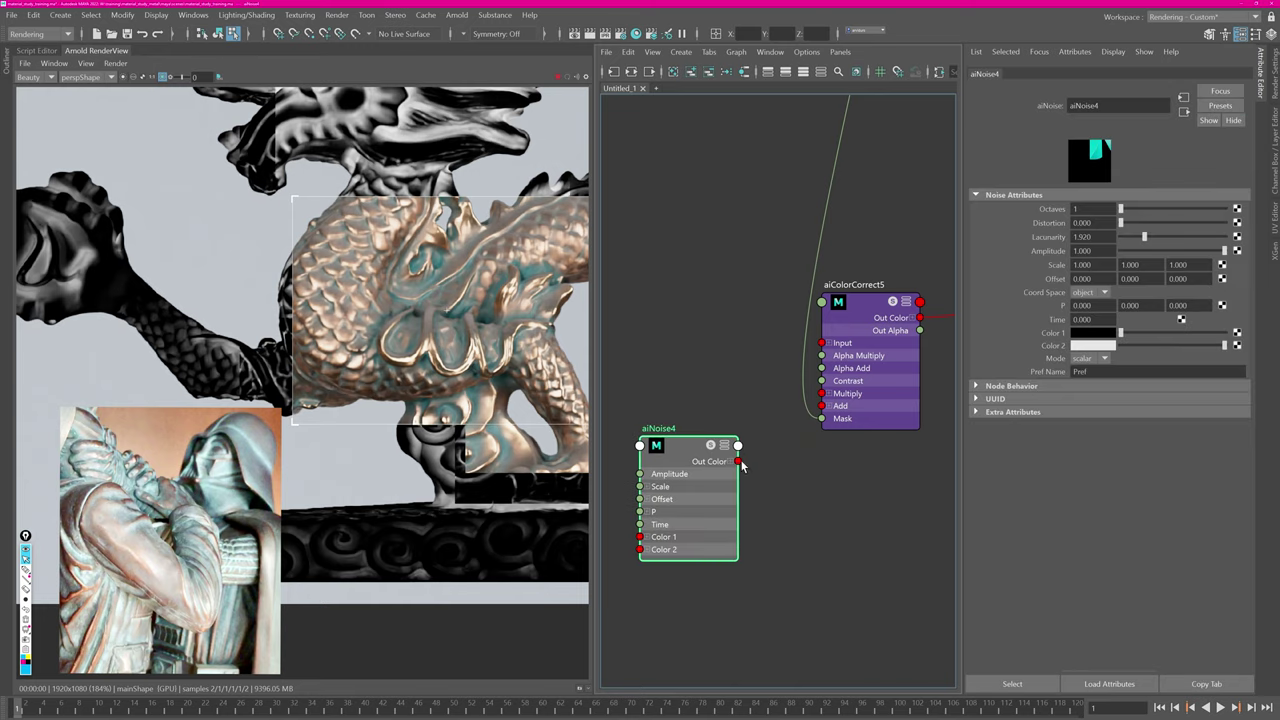
Add an aiRampRgb node, feed its Input from aiNoise4's Out Color R, and connect its Out Color to aiColorCorrect5's Input.
{"action": "left_click", "coordinate": [782, 487]}
{"action": "key", "text": "Tab"}
{"action": "type", "text": "ramb"}
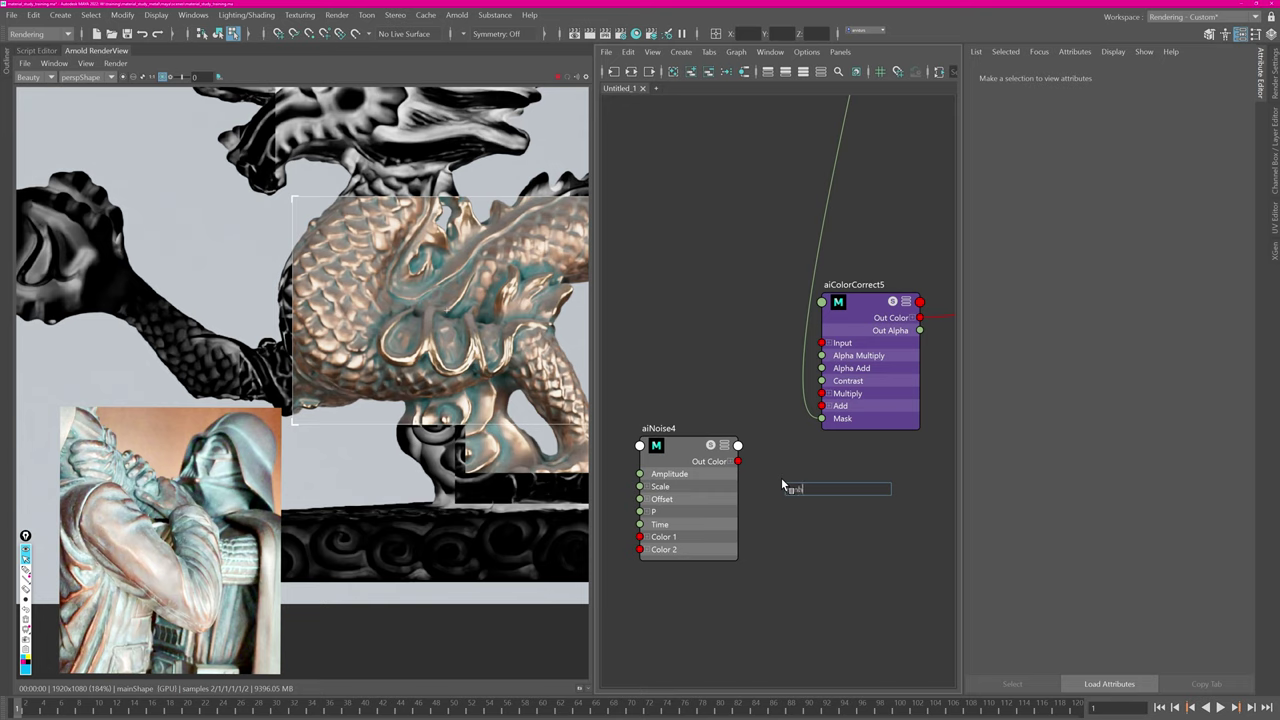
{"action": "key", "text": "Return"}
{"action": "left_click", "coordinate": [731, 461]}
{"action": "left_click_drag", "start_coordinate": [738, 474], "coordinate": [788, 525]}
{"action": "left_click_drag", "start_coordinate": [887, 514], "coordinate": [822, 343]}
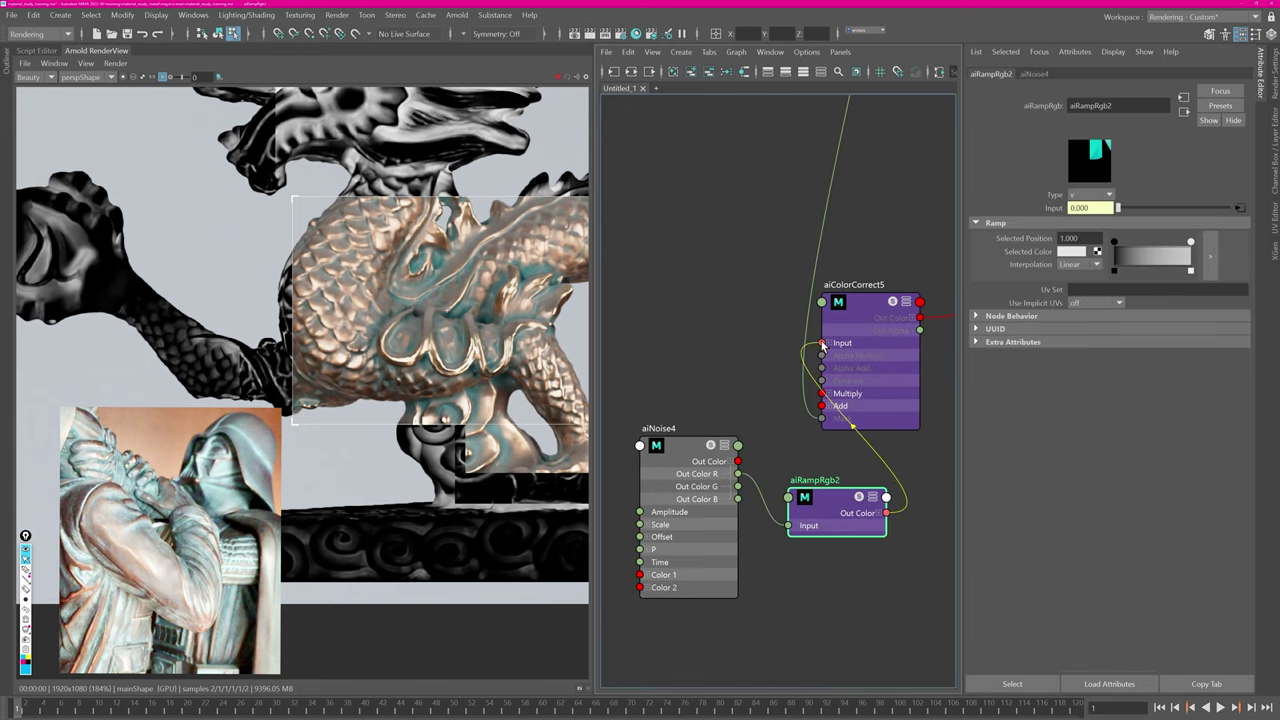
Isolate aiRampRgb2 in the render and set its Type to custom.
{"action": "middle_click_drag", "start_coordinate": [802, 458], "coordinate": [803, 406], "text": "alt"}
{"action": "left_click", "coordinate": [803, 406]}
{"action": "left_click", "coordinate": [839, 455]}
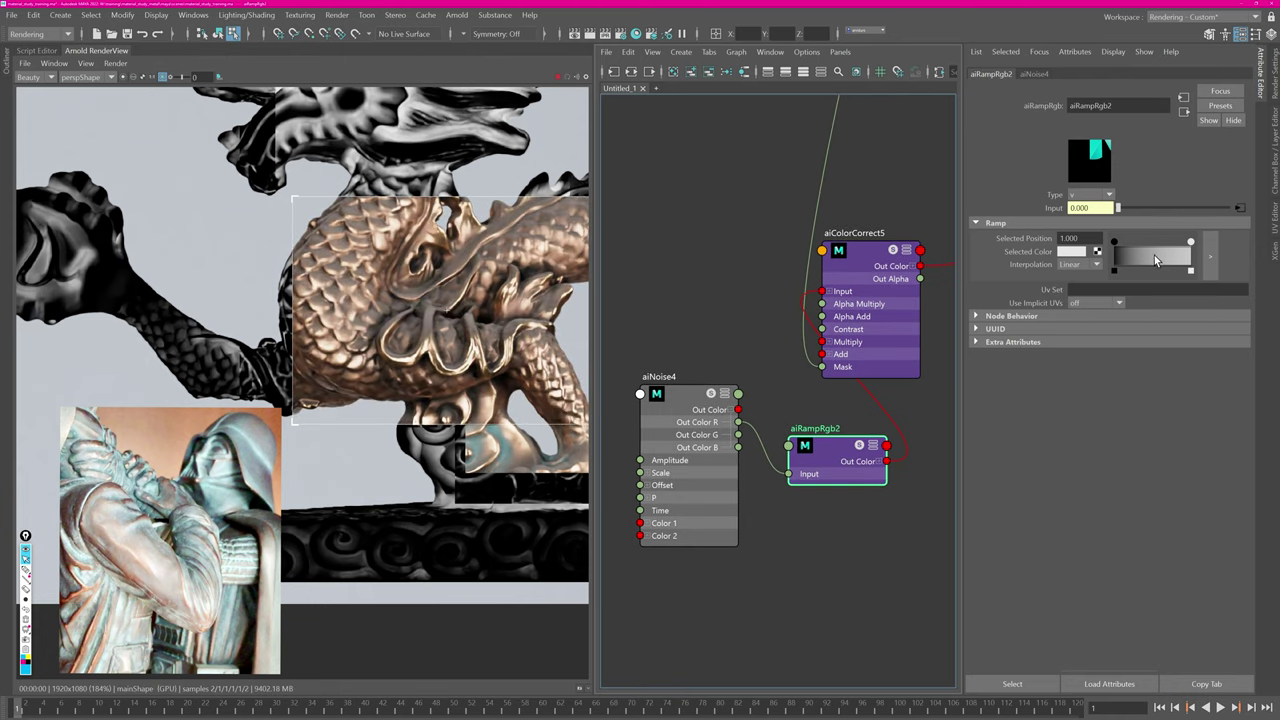
{"action": "left_click", "coordinate": [680, 393]}
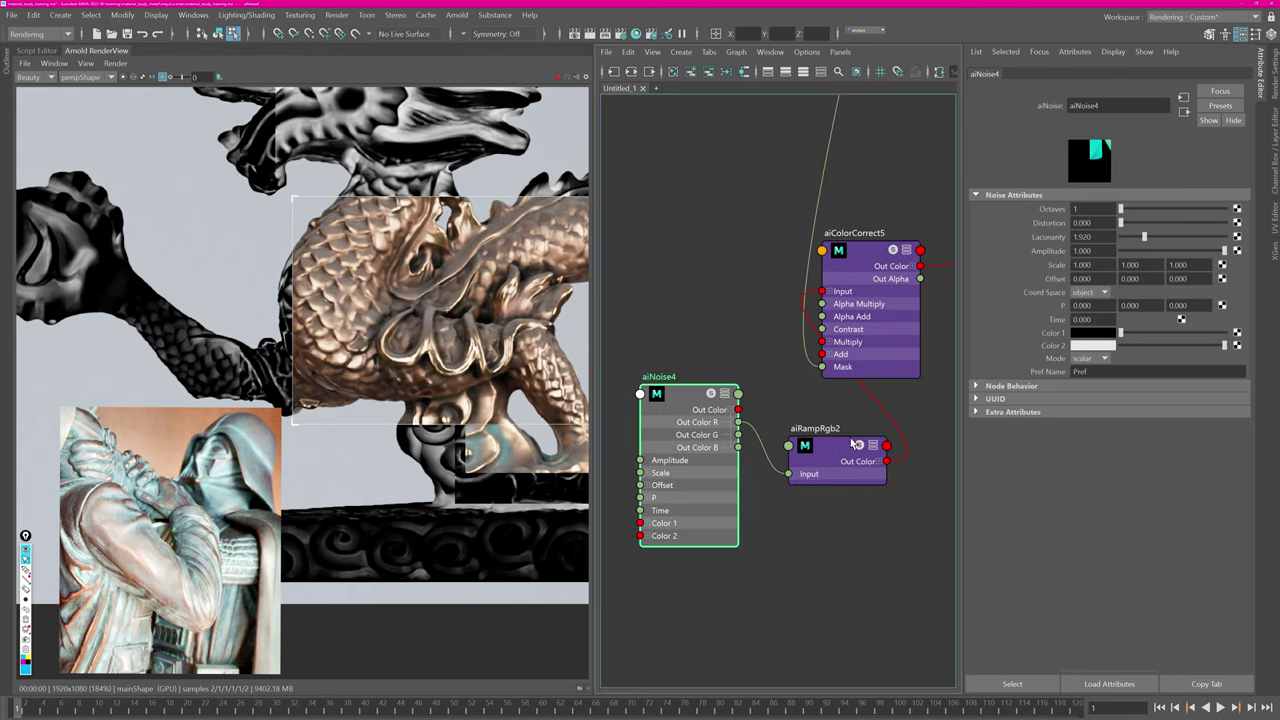
{"action": "left_click_drag", "start_coordinate": [853, 441], "coordinate": [851, 436]}
{"action": "scroll", "coordinate": [425, 358], "scroll_direction": "down", "scroll_amount": 1}
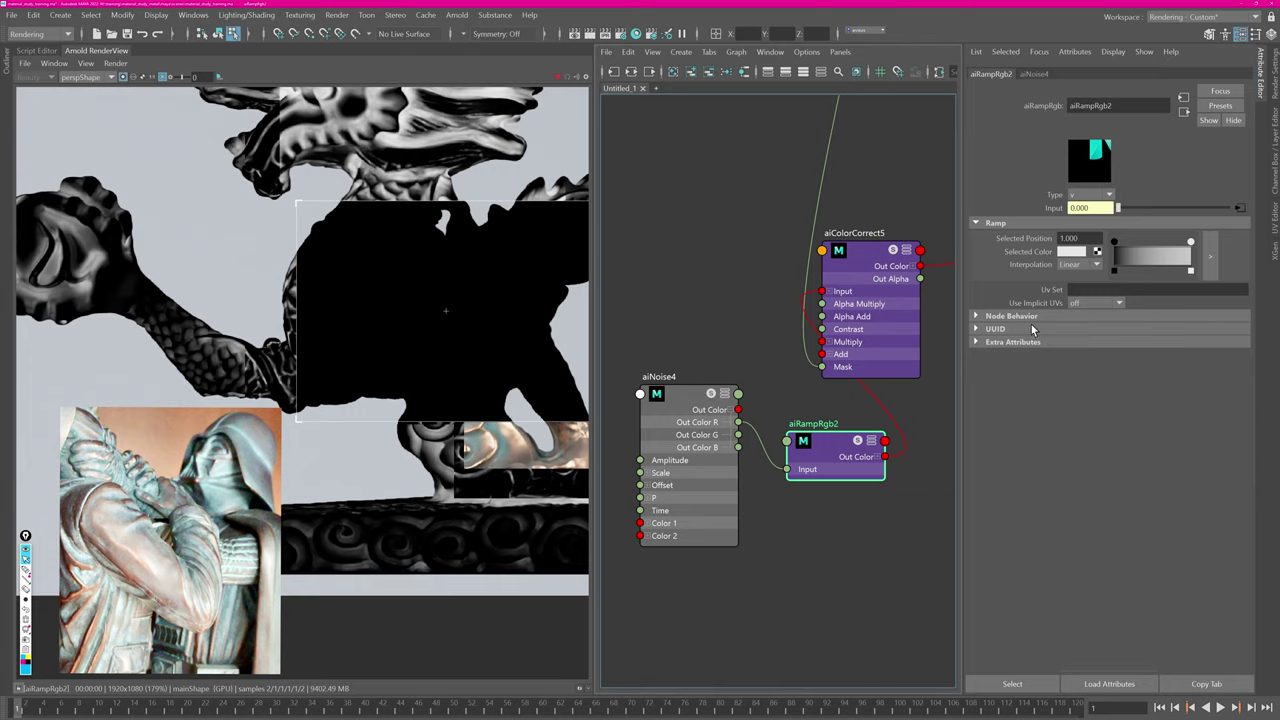
{"action": "left_click", "coordinate": [1098, 197]}
{"action": "left_click", "coordinate": [1095, 303]}
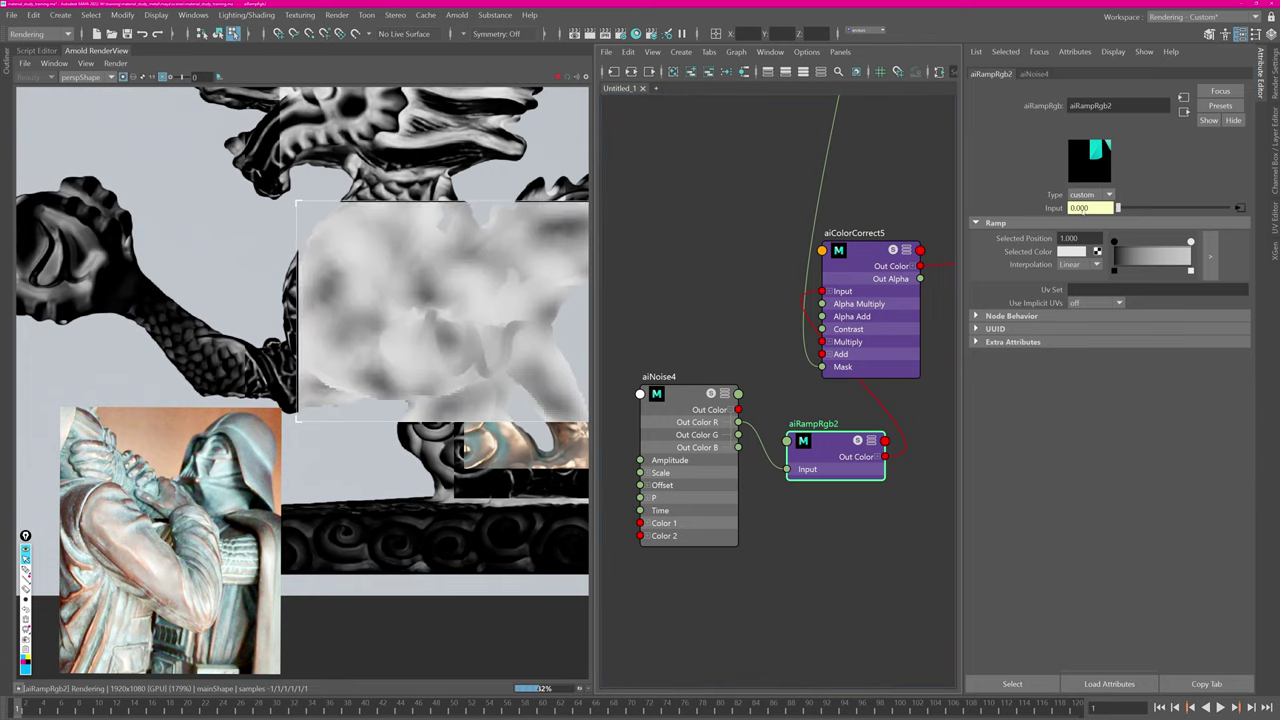
Color both aiRampRgb2 stops teal, and give the stop at position 0 a paler teal with saturation 0.218 and value 0.228.
{"action": "left_click", "coordinate": [1113, 252]}
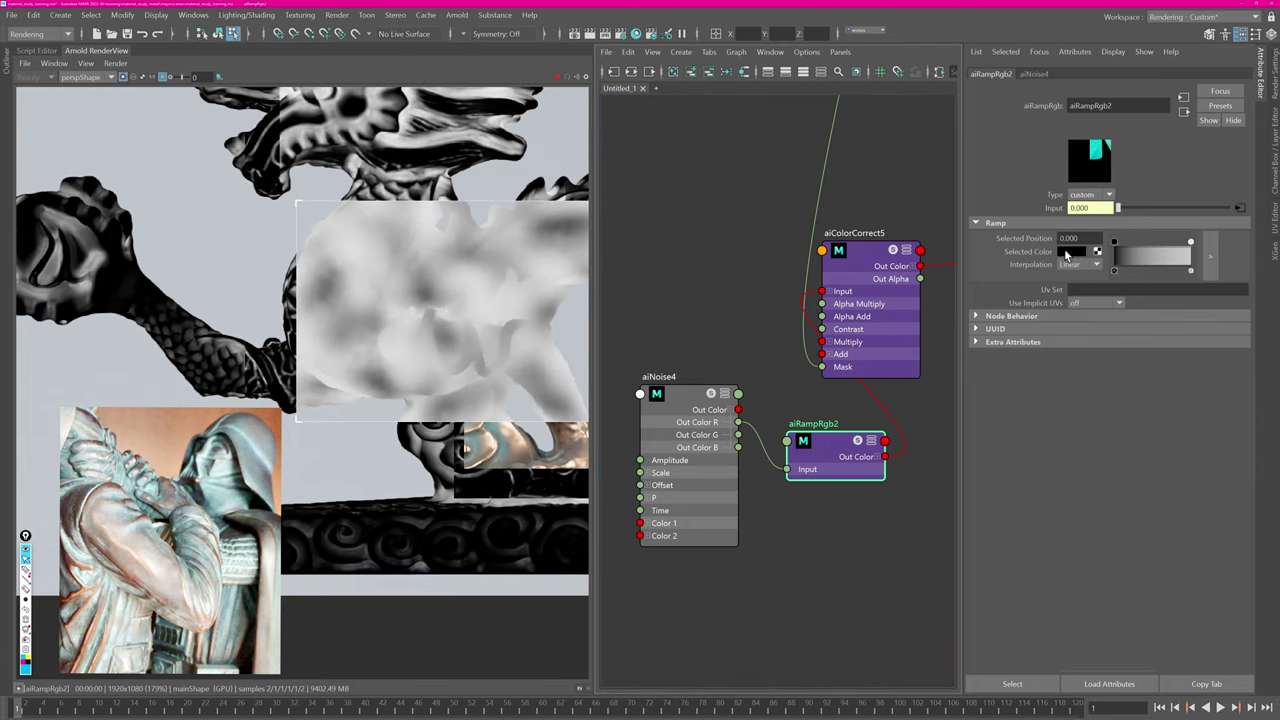
{"action": "left_click", "coordinate": [1066, 254]}
{"action": "left_click", "coordinate": [1046, 227]}
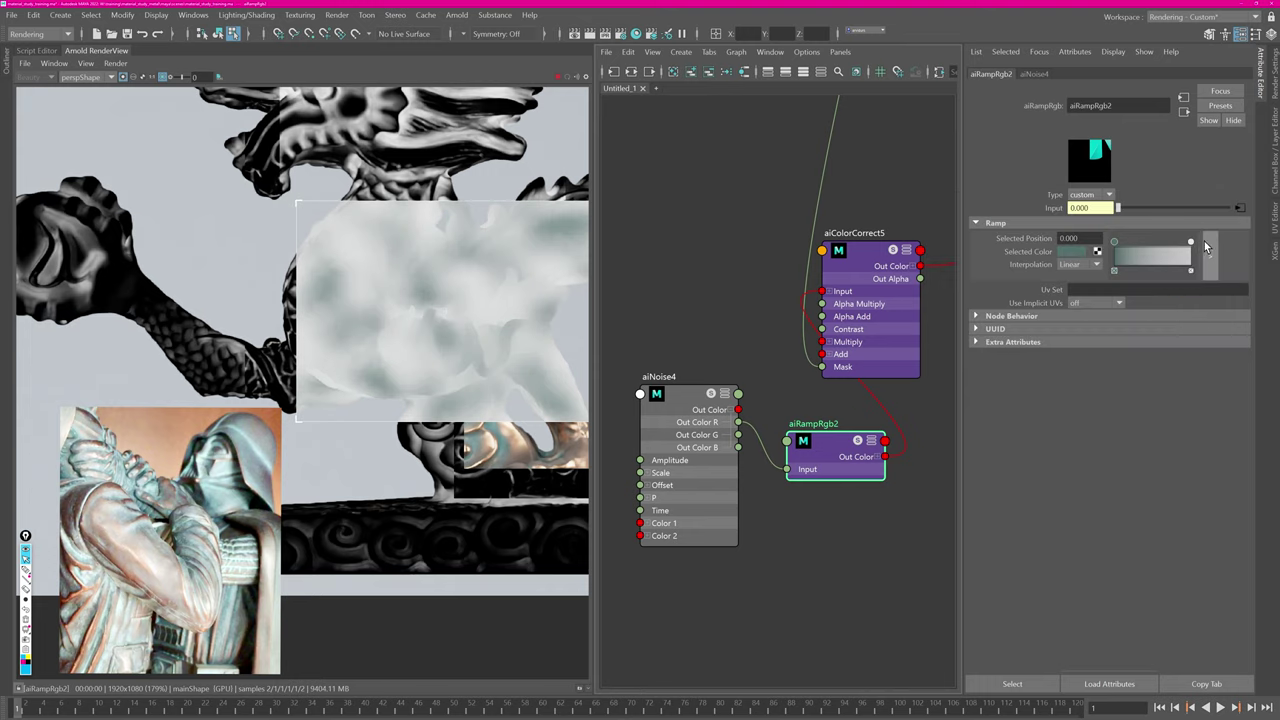
{"action": "left_click", "coordinate": [1072, 252]}
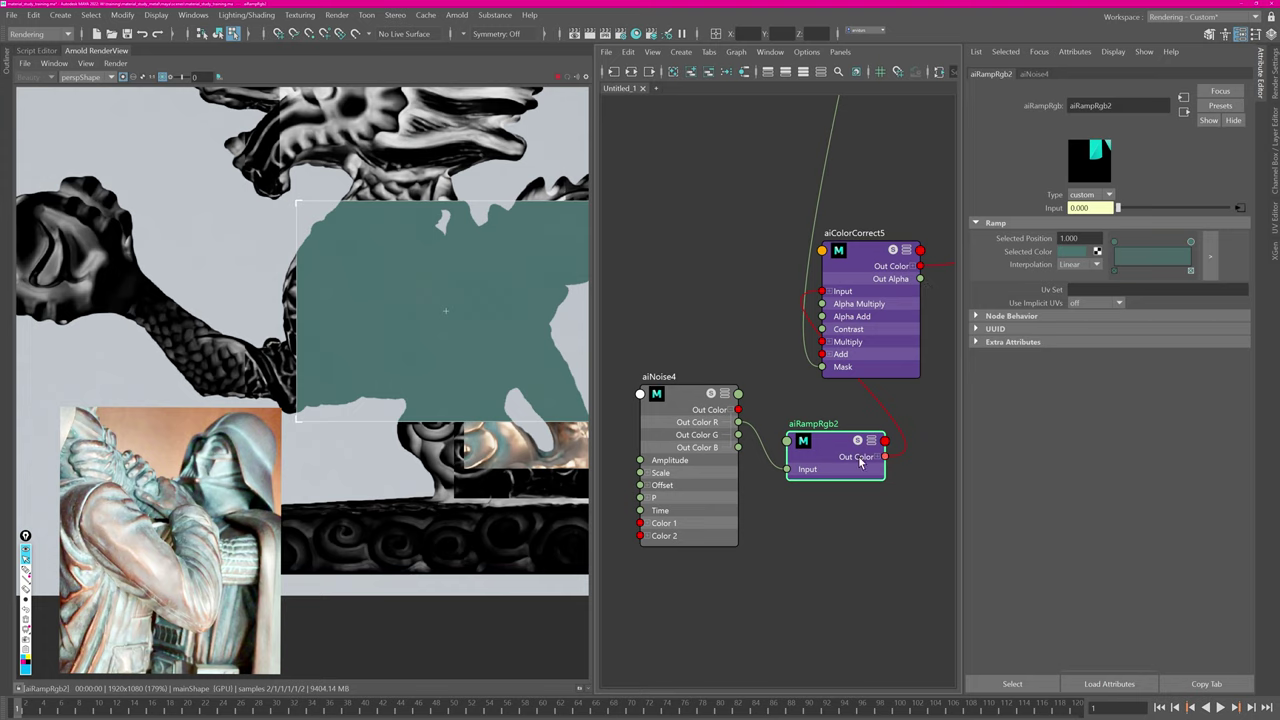
{"action": "left_click", "coordinate": [1072, 252]}
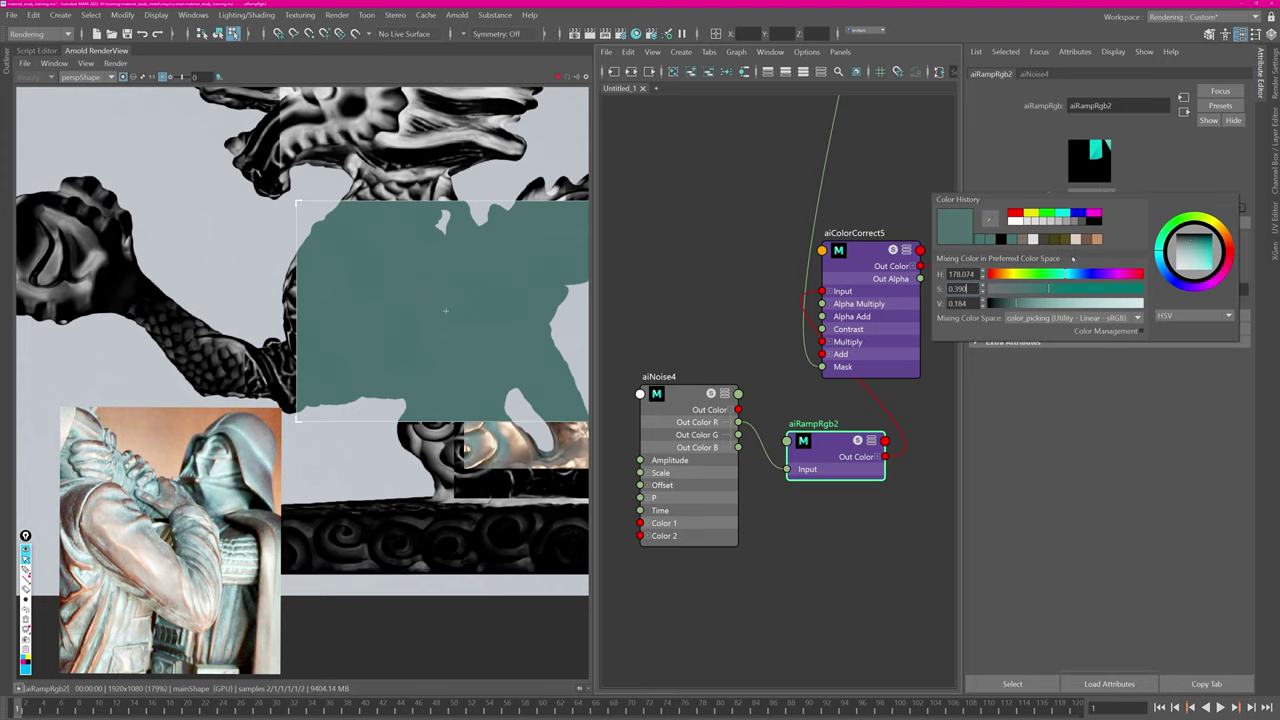
{"action": "left_click_drag", "start_coordinate": [1043, 290], "coordinate": [1021, 291]}
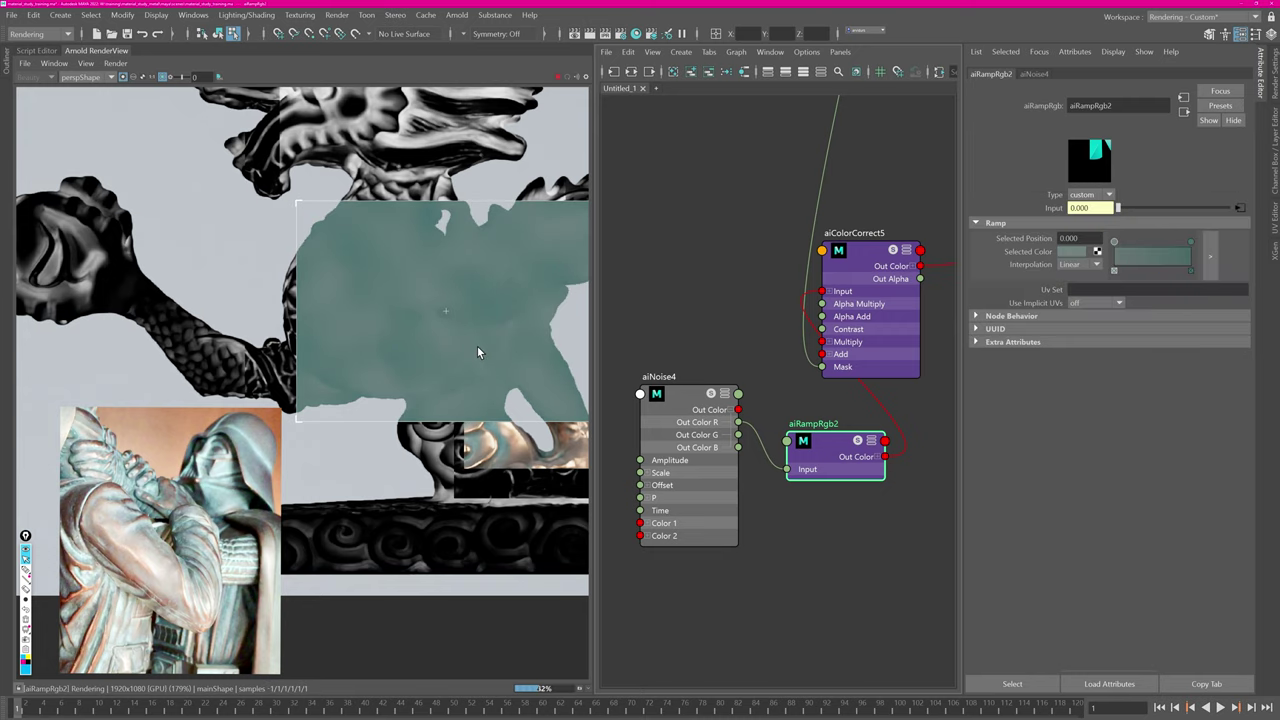
Isolate aiNoise4 in the render and set its Octaves to 4.
{"action": "left_click", "coordinate": [757, 523]}
{"action": "left_click", "coordinate": [668, 404]}
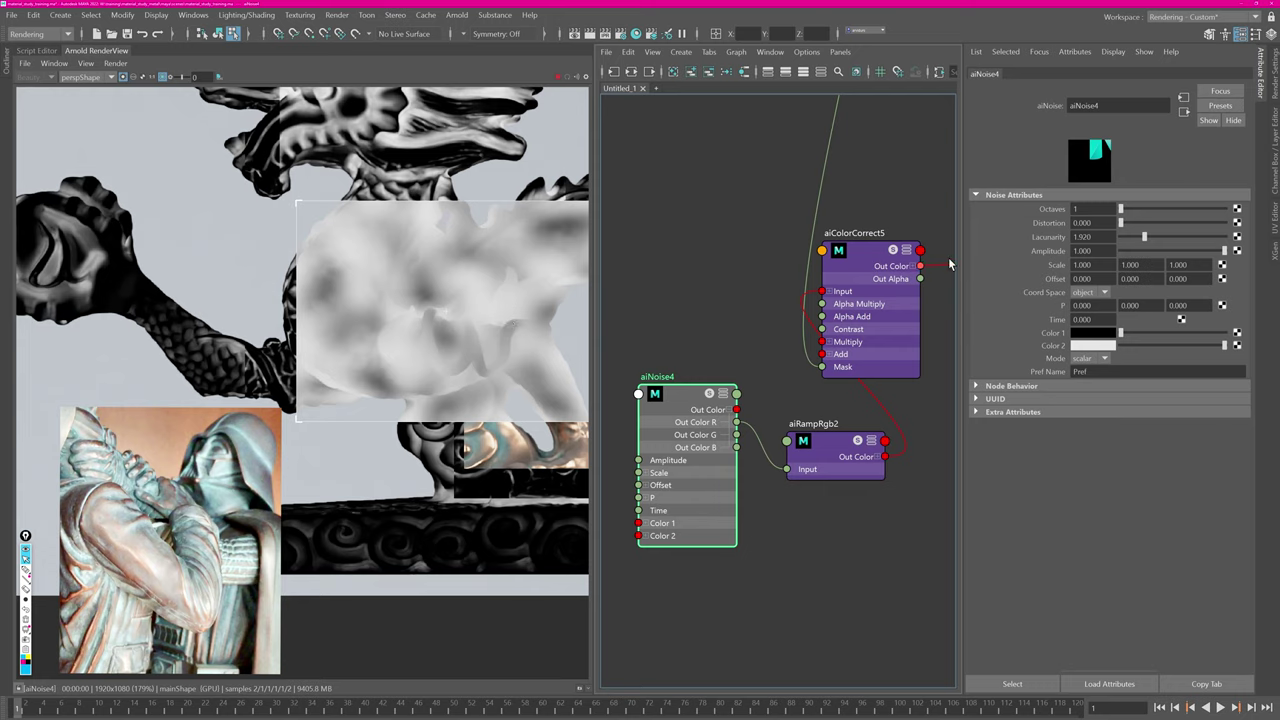
{"action": "left_click_drag", "start_coordinate": [1133, 210], "coordinate": [1165, 209]}
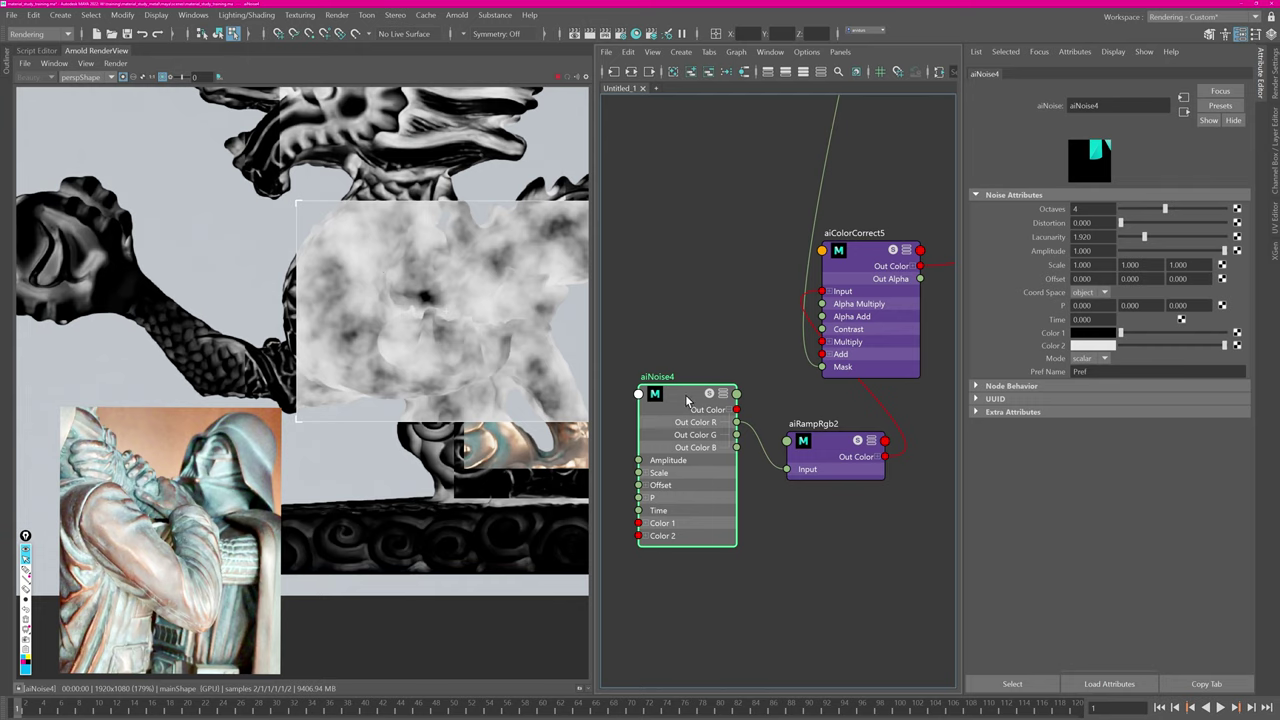
Examine the full corroded dragon render and the aiColorCorrect2, aiColorCorrect1 and aiRampRgb1 nodes of the earlier shader network.
{"action": "left_click", "coordinate": [835, 458]}
{"action": "middle_click_drag", "start_coordinate": [863, 203], "coordinate": [773, 243], "text": "alt"}
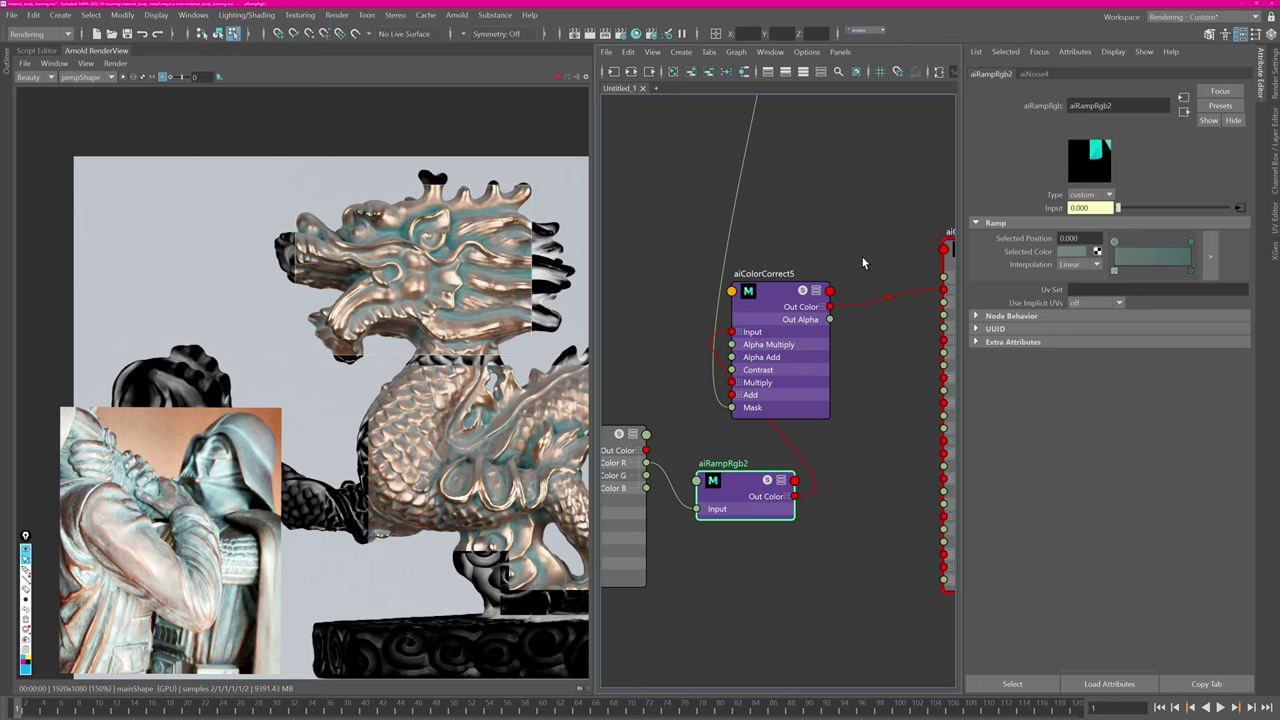
{"action": "mouse_move", "coordinate": [924, 208]}
{"action": "right_mouse_down", "text": "alt"}
{"action": "mouse_move", "coordinate": [720, 240]}
{"action": "mouse_move", "coordinate": [757, 231]}
{"action": "right_mouse_up", "text": "alt"}
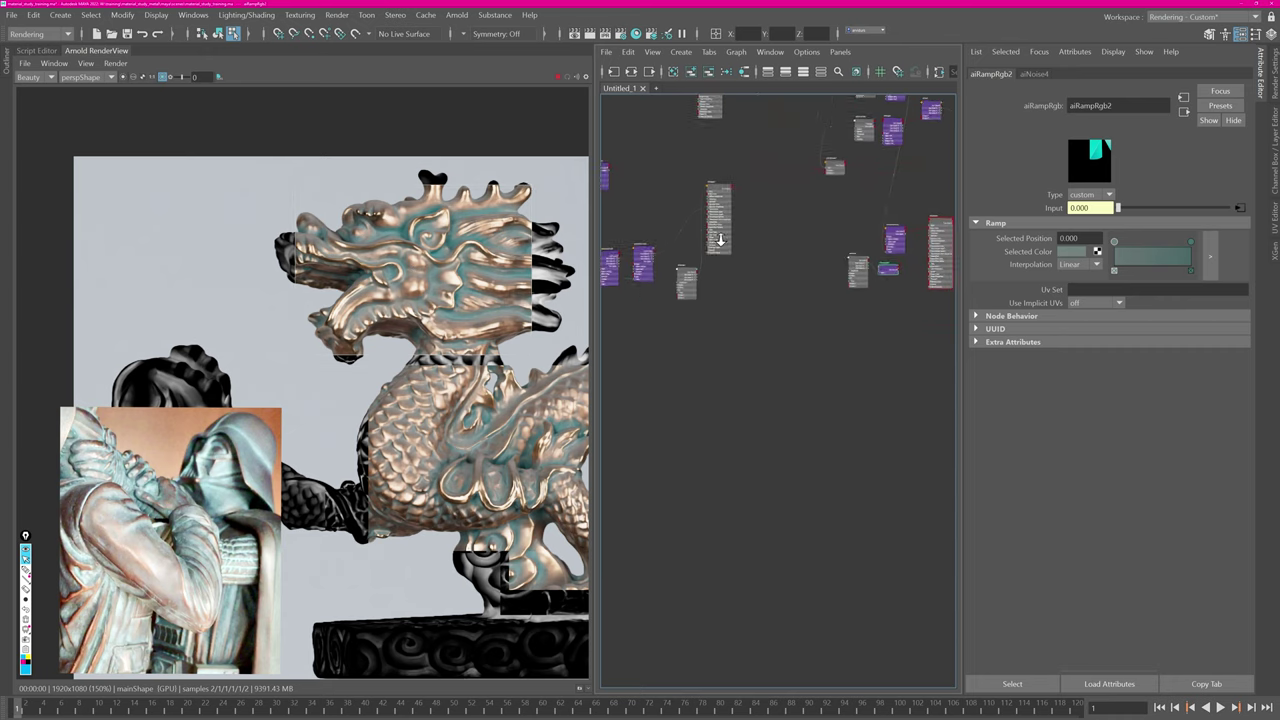
{"action": "mouse_move", "coordinate": [757, 231]}
{"action": "middle_mouse_down", "text": "alt"}
{"action": "mouse_move", "coordinate": [763, 243]}
{"action": "mouse_move", "coordinate": [962, 256]}
{"action": "middle_mouse_up", "text": "alt"}
{"action": "middle_click_drag", "start_coordinate": [792, 257], "coordinate": [868, 270], "text": "alt"}
{"action": "scroll", "coordinate": [709, 294], "scroll_direction": "up", "scroll_amount": 3}
{"action": "left_click_drag", "start_coordinate": [783, 195], "coordinate": [814, 198]}
{"action": "middle_click_drag", "start_coordinate": [713, 161], "coordinate": [847, 170], "text": "alt"}
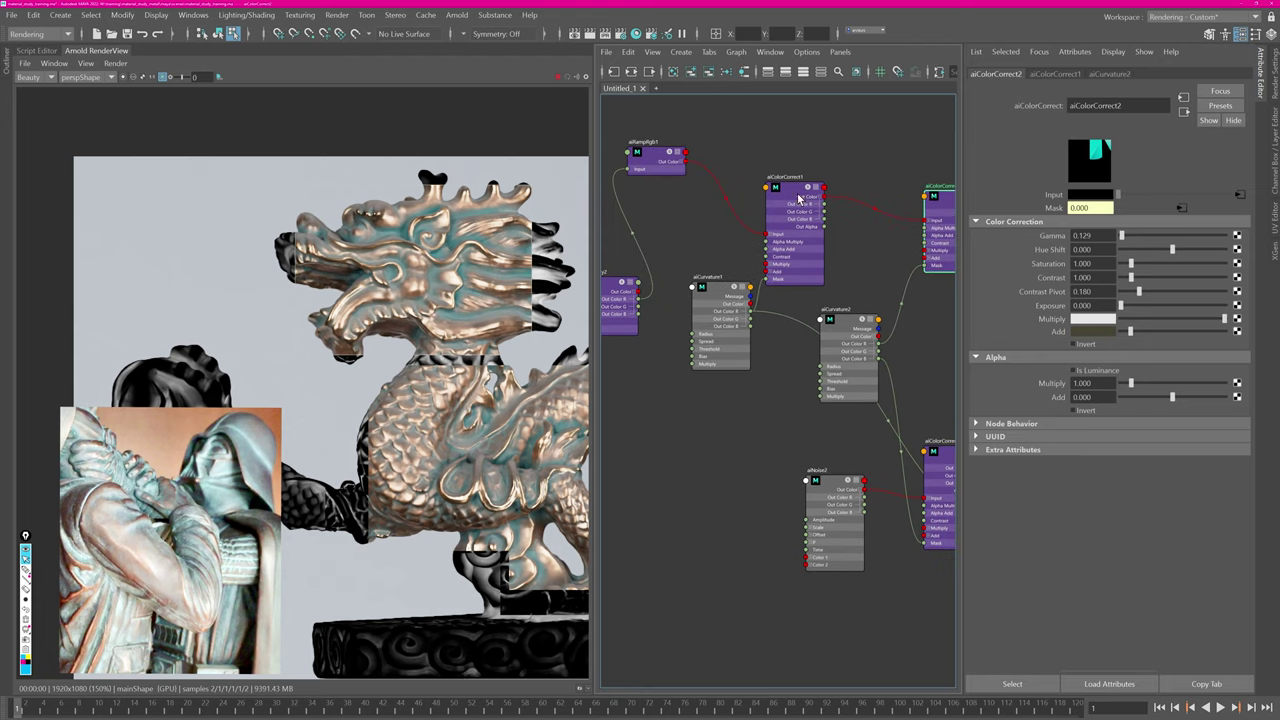
{"action": "left_click", "coordinate": [787, 204]}
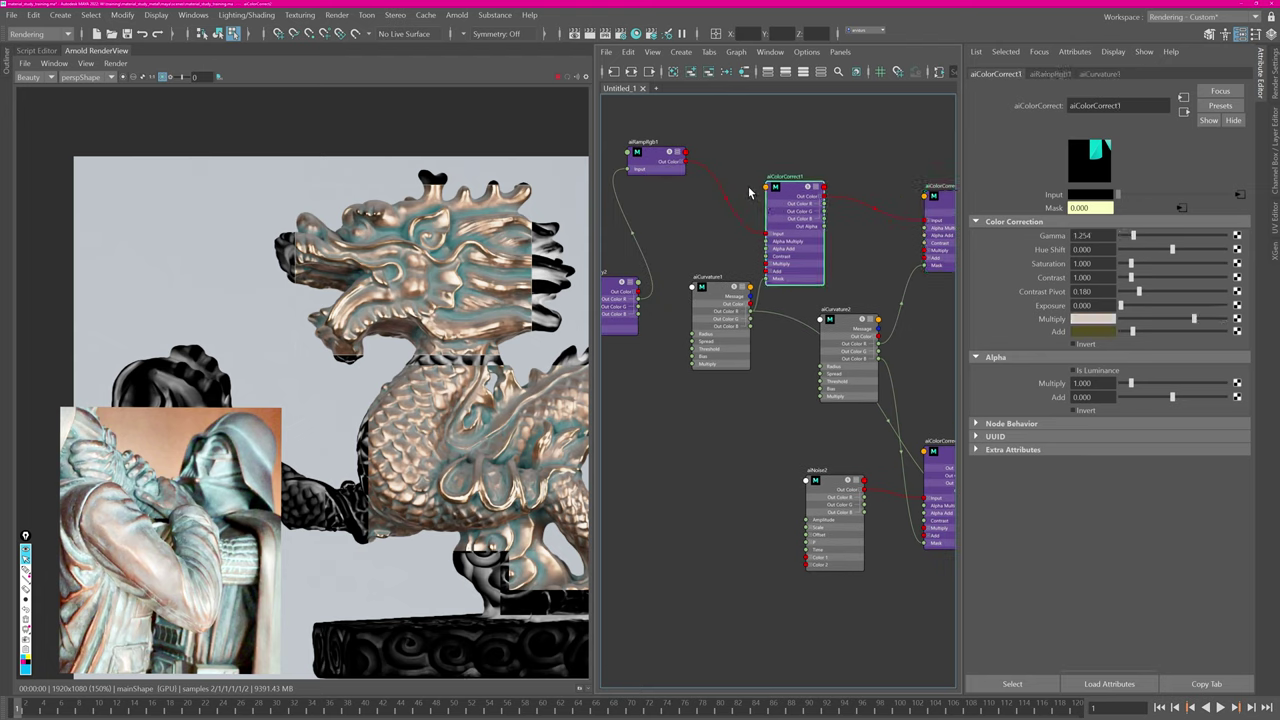
{"action": "middle_click_drag", "start_coordinate": [657, 198], "coordinate": [717, 191], "text": "alt"}
{"action": "left_click", "coordinate": [714, 157]}
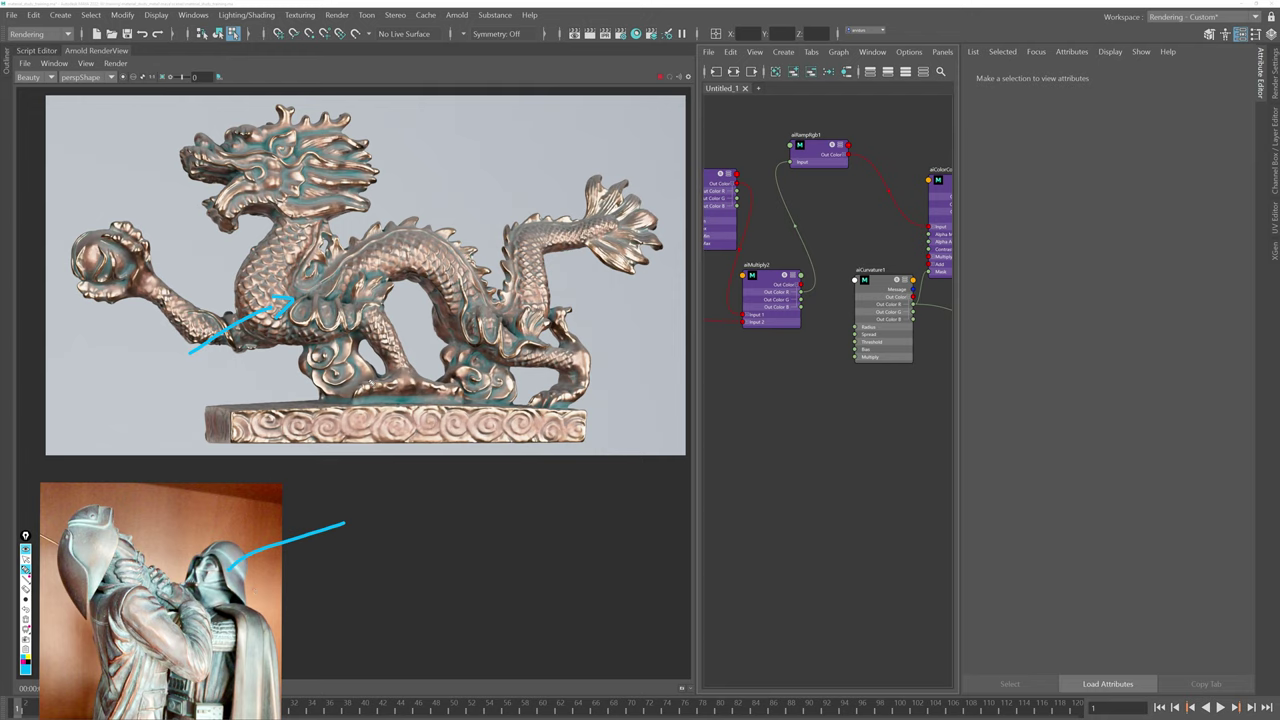
Limit the render region to the dragon's head and isolate the aiMax1 mask.
{"action": "left_click_drag", "start_coordinate": [405, 322], "coordinate": [466, 345]}
{"action": "left_click_drag", "start_coordinate": [424, 106], "coordinate": [333, 137]}
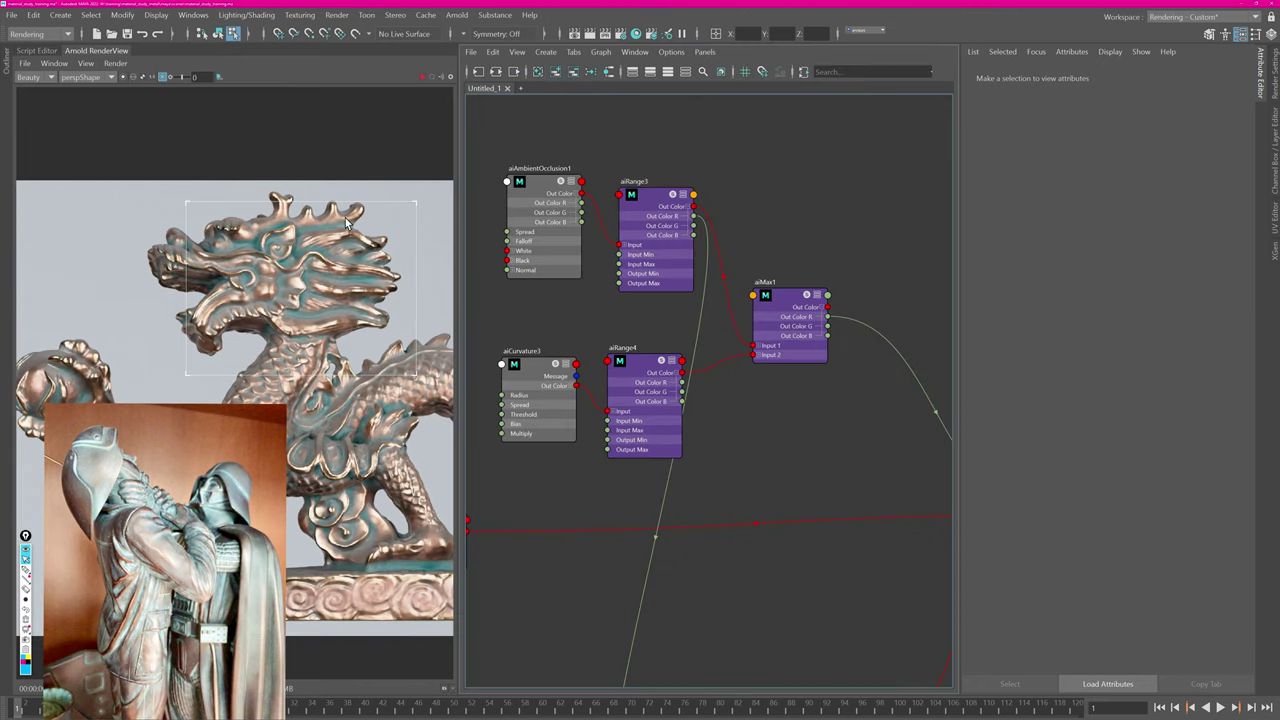
{"action": "mouse_move", "coordinate": [586, 283]}
{"action": "middle_mouse_down", "text": "alt"}
{"action": "mouse_move", "coordinate": [563, 306]}
{"action": "mouse_move", "coordinate": [581, 243]}
{"action": "middle_mouse_up", "text": "alt"}
{"action": "left_click", "coordinate": [753, 290]}
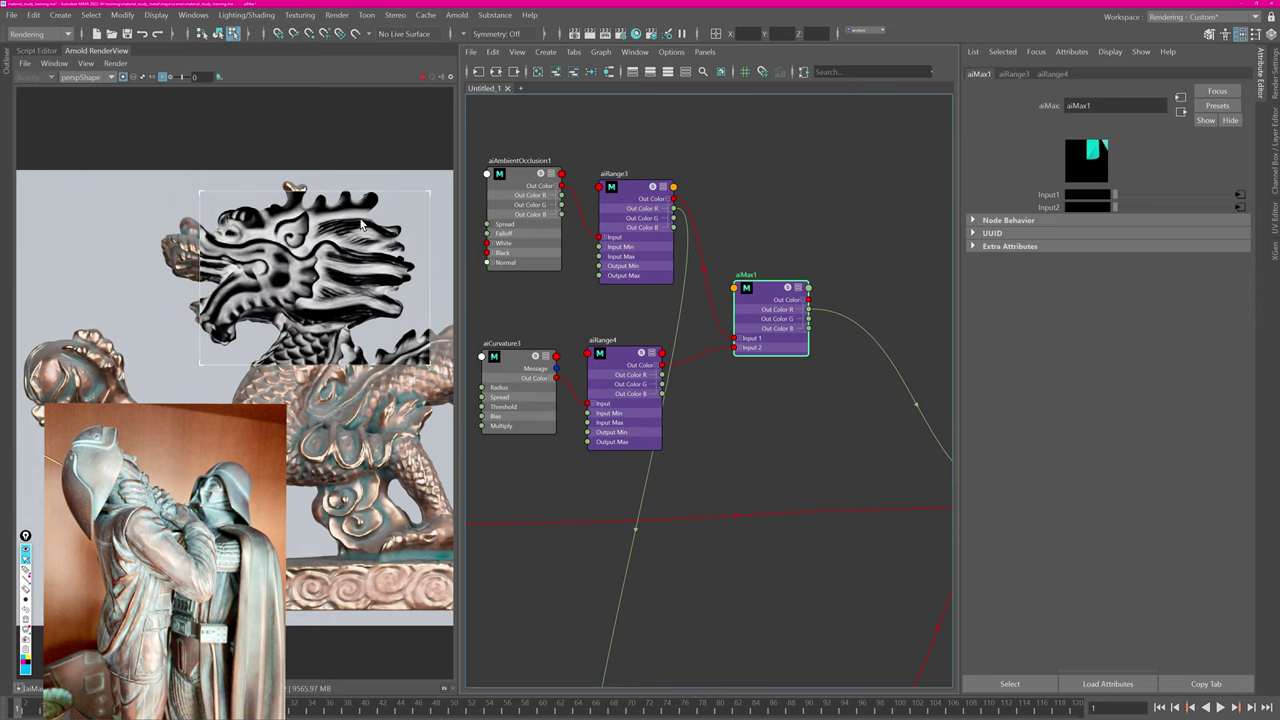
Set aiAmbientOcclusion1's Far Clip to 0.790, and aiRange3's Input Min to -0.050 and Input Max to 0.310.
{"action": "left_click", "coordinate": [516, 176]}
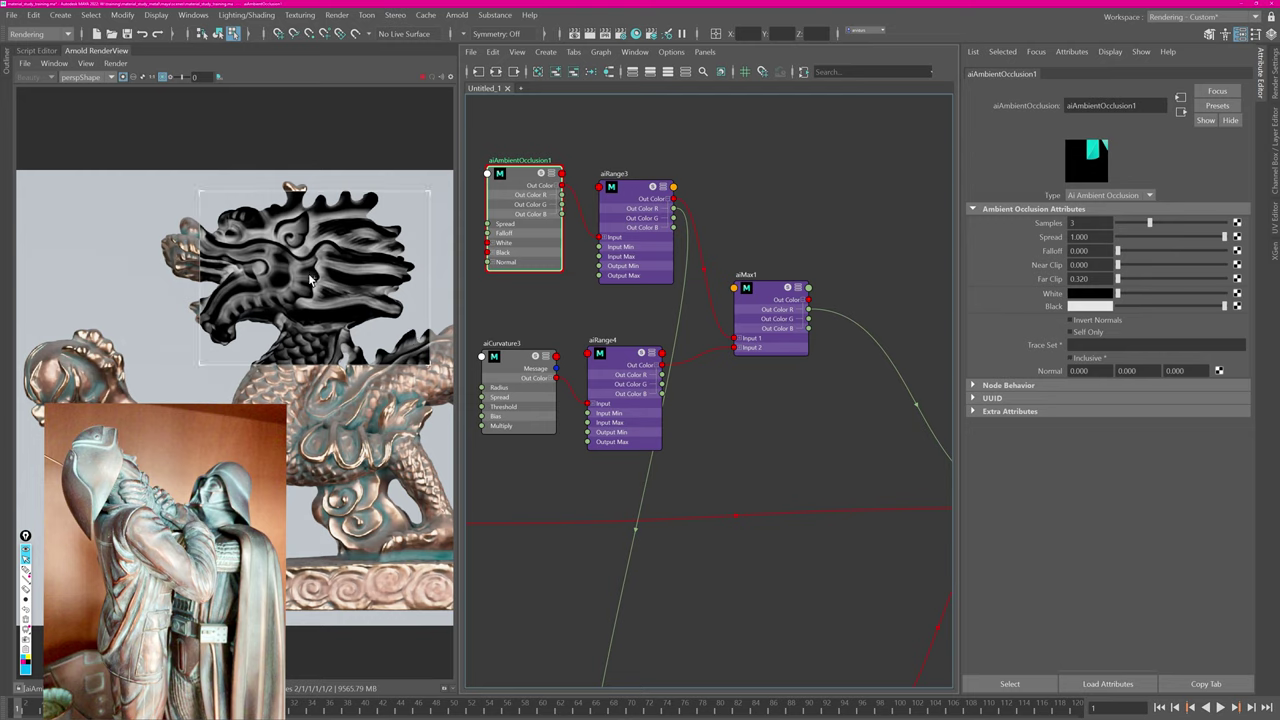
{"action": "left_click_drag", "start_coordinate": [1088, 279], "coordinate": [1135, 279], "text": "ctrl"}
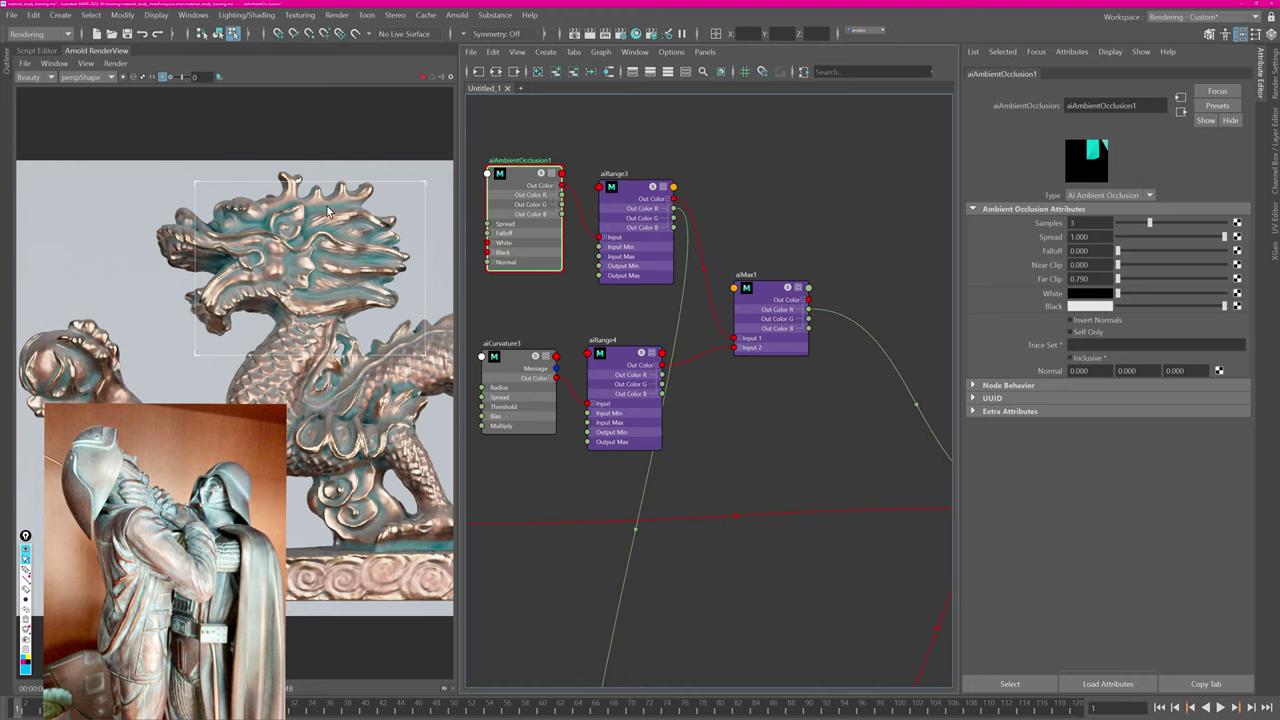
{"action": "left_click", "coordinate": [630, 203]}
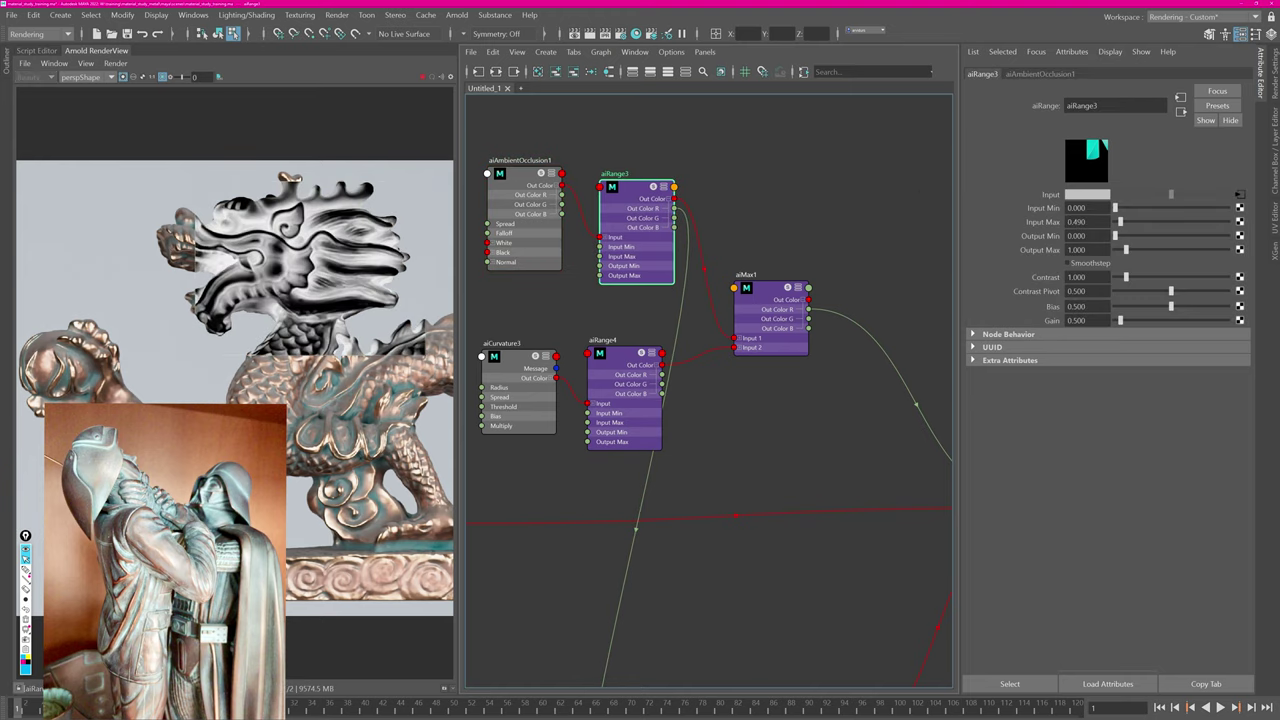
{"action": "left_click_drag", "start_coordinate": [1120, 222], "coordinate": [1075, 208]}
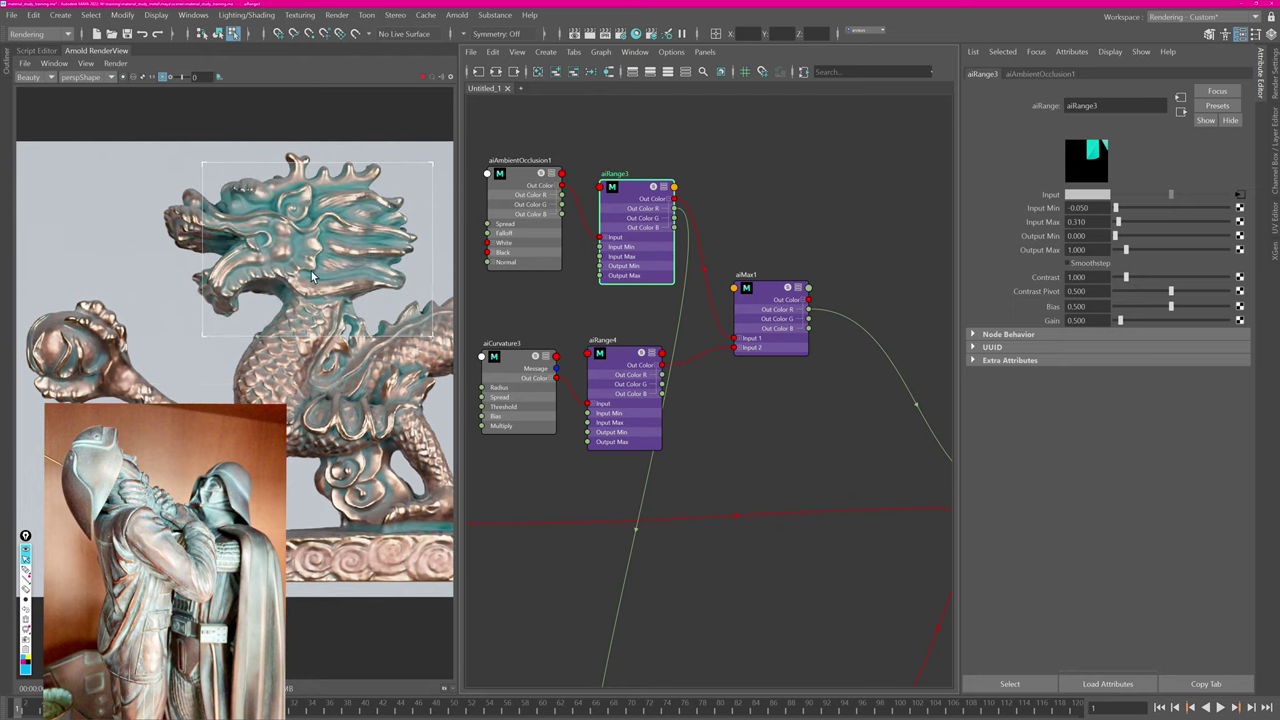
Set aiNoise4's Scale to 5 on all three axes.
{"action": "middle_click_drag", "start_coordinate": [643, 565], "coordinate": [668, 240], "text": "alt"}
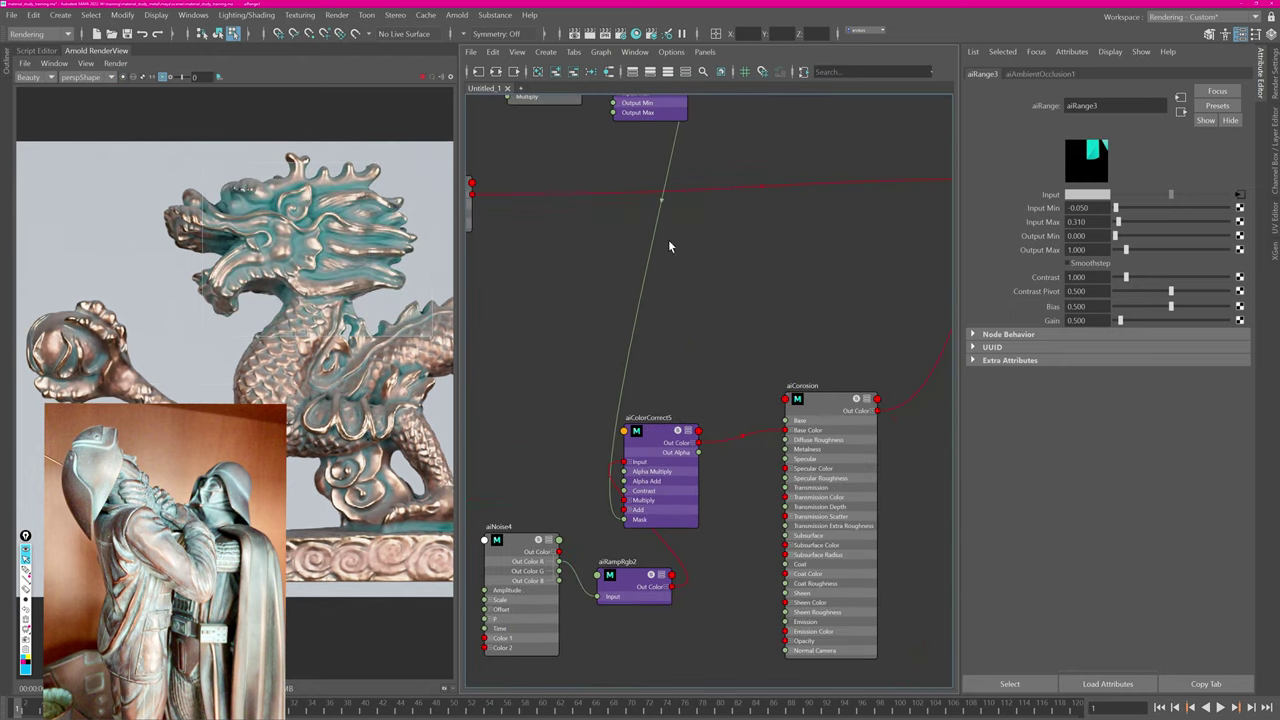
{"action": "scroll", "coordinate": [670, 270], "scroll_direction": "down", "scroll_amount": 2}
{"action": "scroll", "coordinate": [608, 448], "scroll_direction": "up", "scroll_amount": 3}
{"action": "middle_click_drag", "start_coordinate": [586, 450], "coordinate": [625, 378], "text": "alt"}
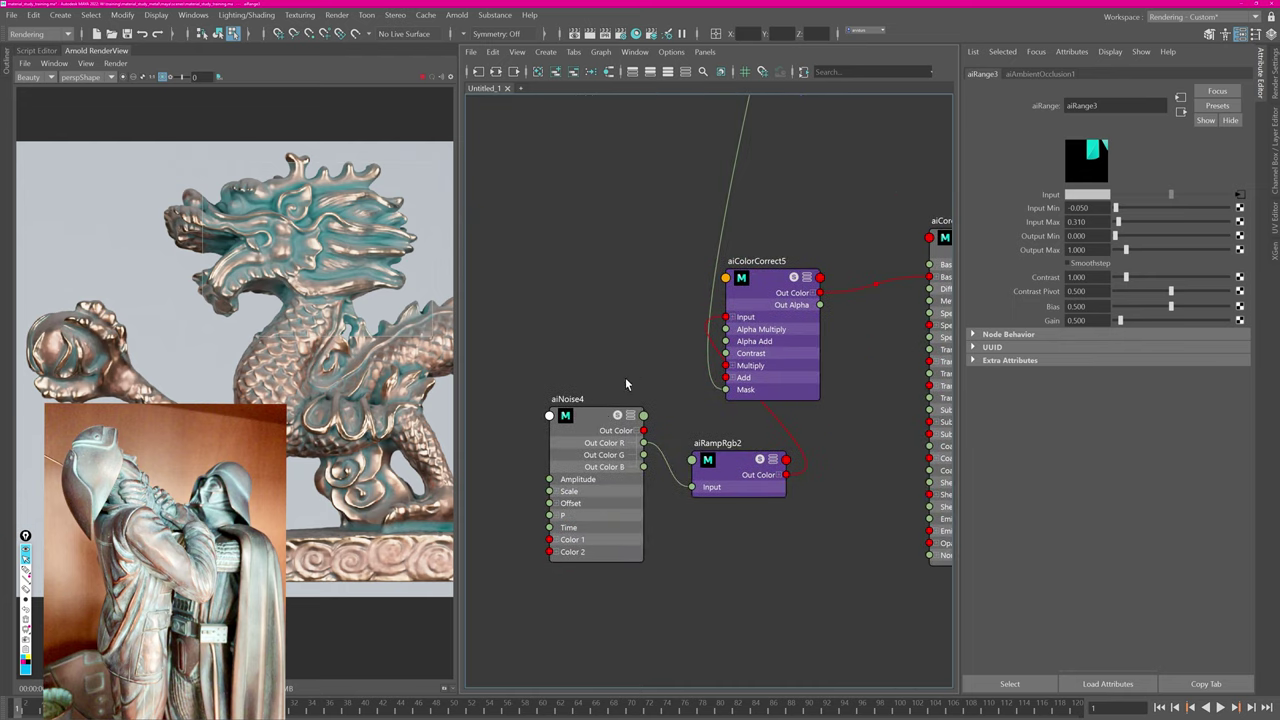
{"action": "left_click", "coordinate": [586, 426]}
{"action": "left_click", "coordinate": [1078, 264]}
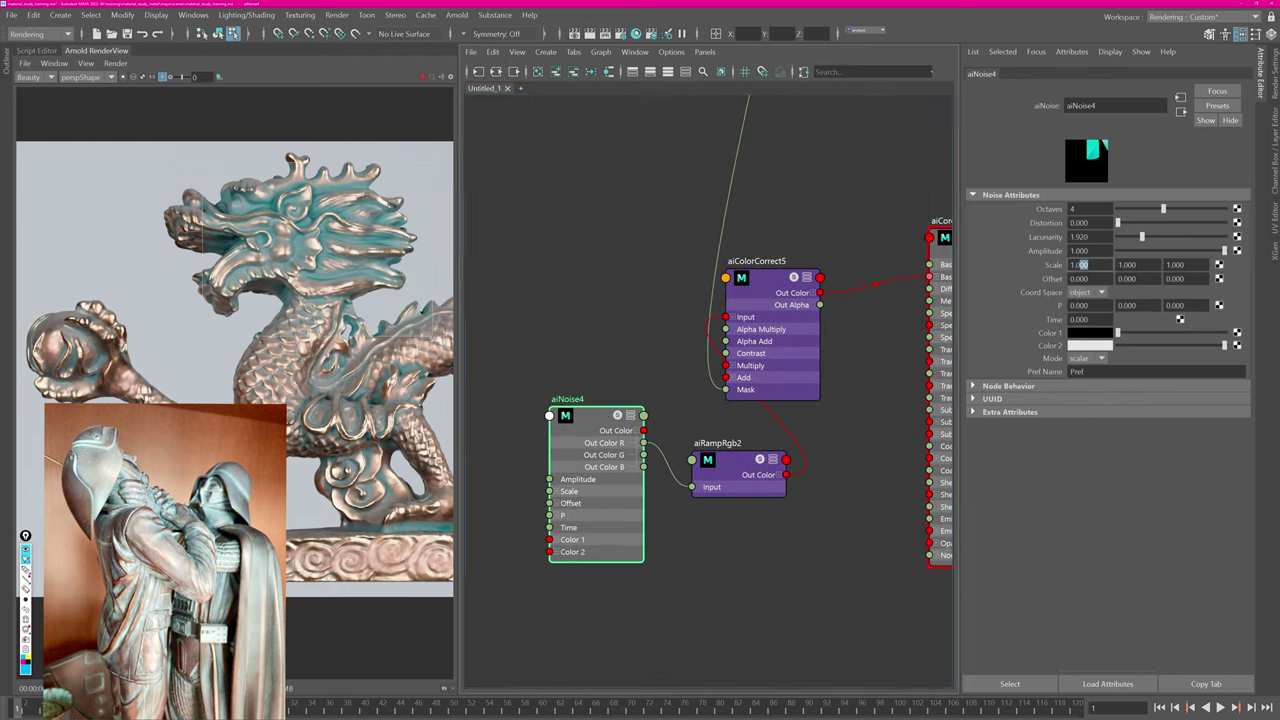
{"action": "type", "text": "5"}
{"action": "key", "text": "Tab"}
{"action": "type", "text": "5"}
{"action": "key", "text": "Tab"}
{"action": "type", "text": "5"}
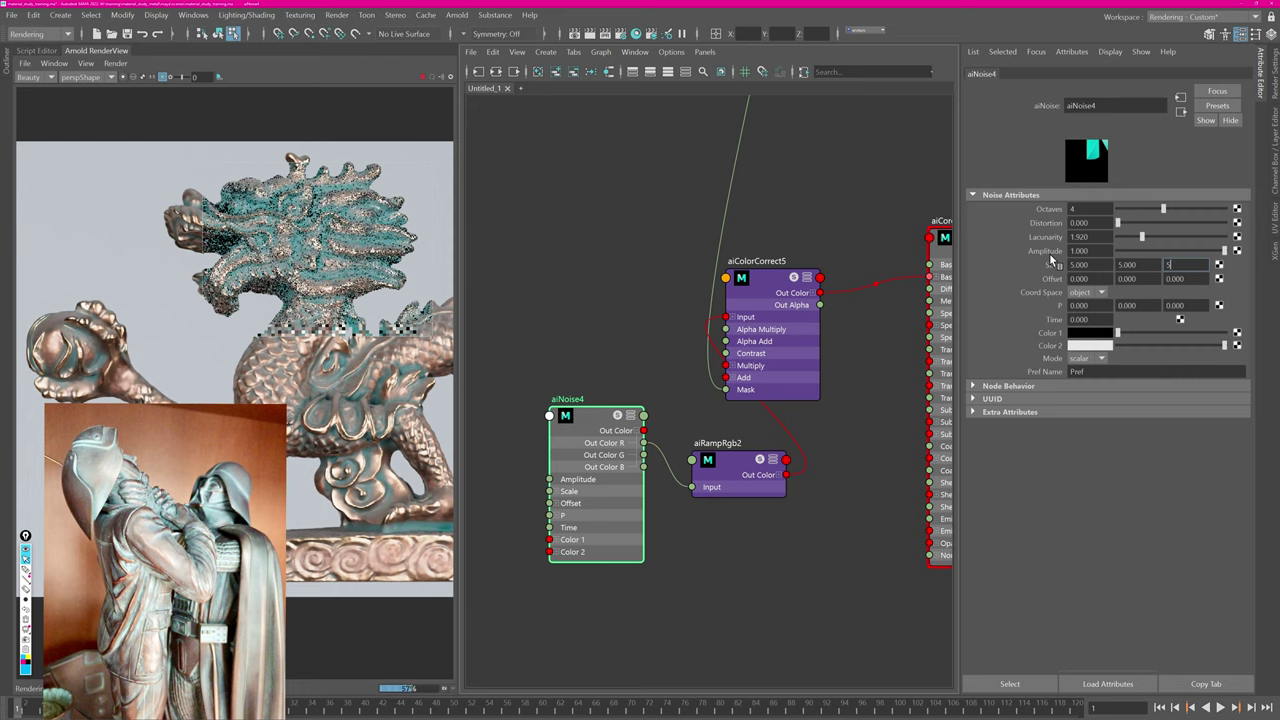
{"action": "key", "text": "Return"}
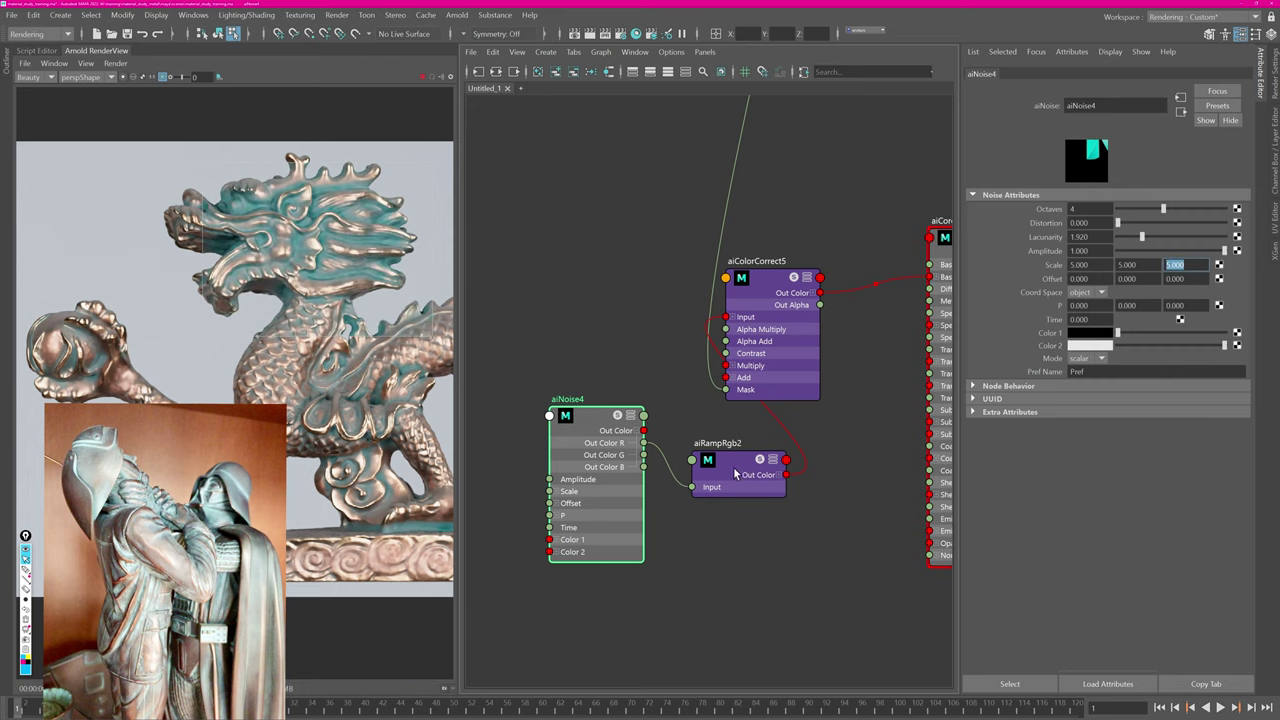
Brighten the selected ramp color of aiRampRgb2 to a value of 0.313 in HSV.
{"action": "left_click", "coordinate": [735, 474]}
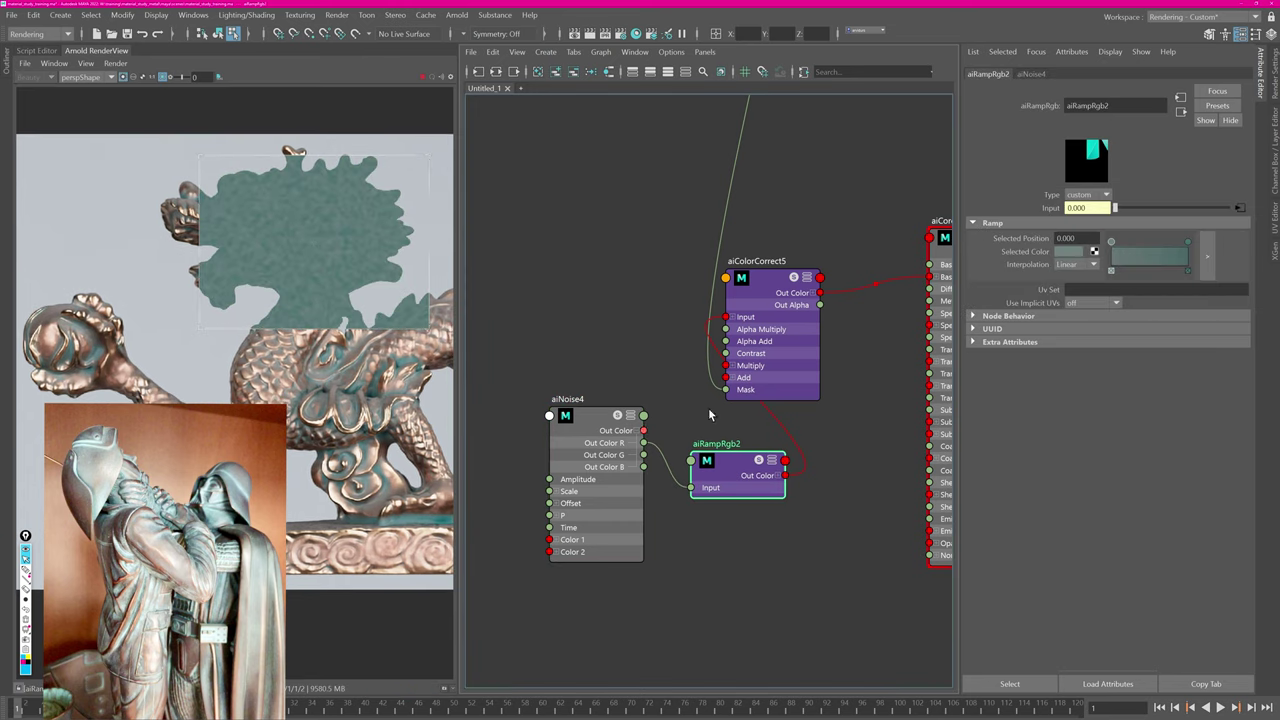
{"action": "left_click", "coordinate": [1073, 254]}
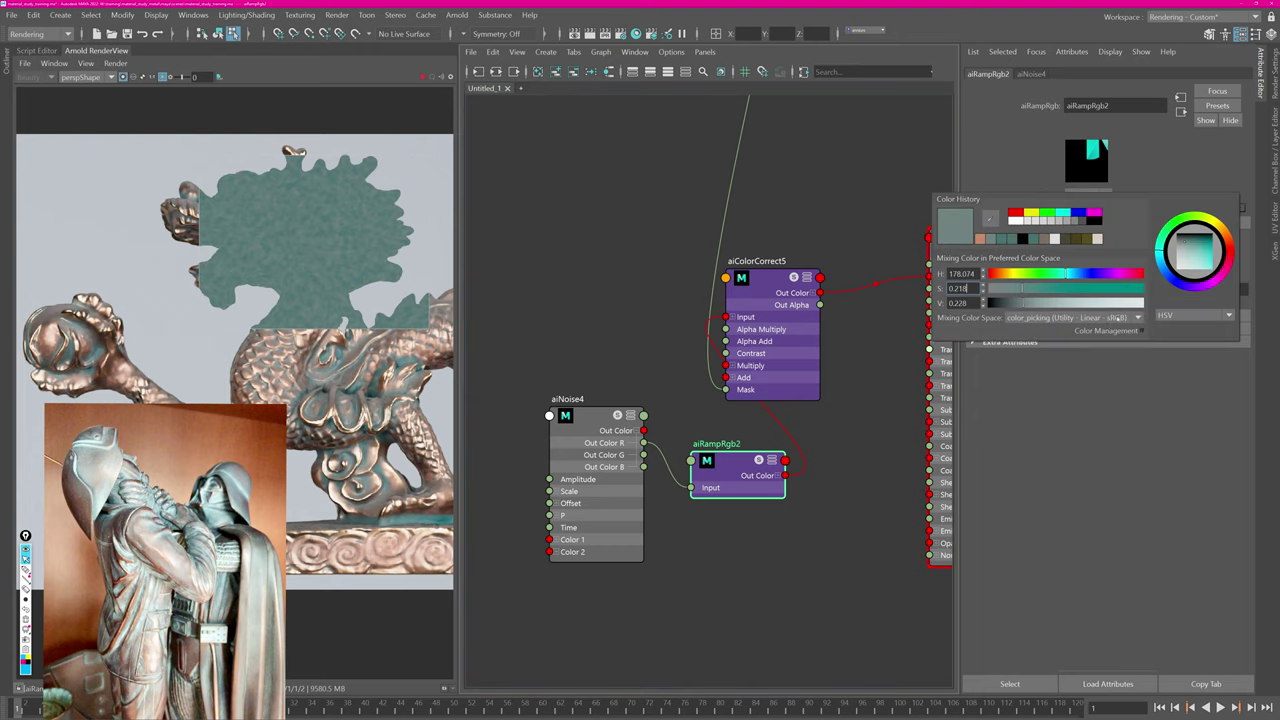
{"action": "left_click_drag", "start_coordinate": [1028, 302], "coordinate": [1046, 302]}
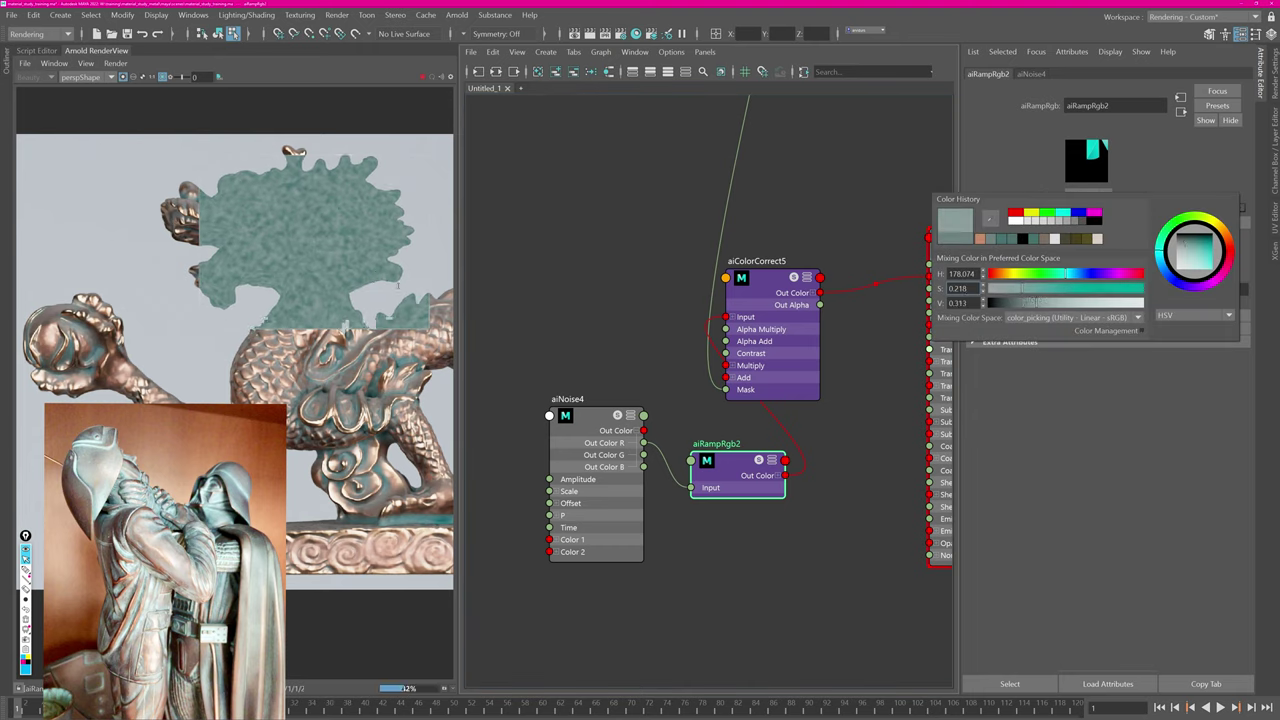
{"action": "middle_click_drag", "start_coordinate": [358, 264], "coordinate": [349, 270]}
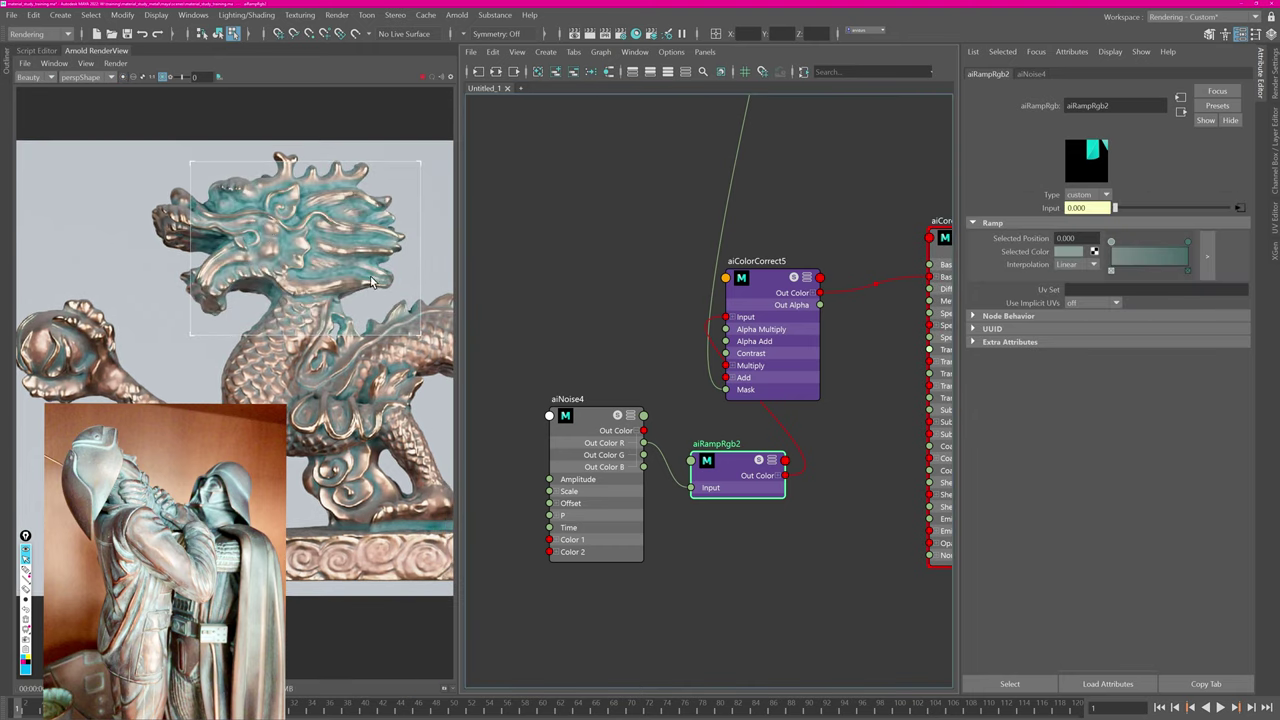
Lower aiRange3's Output Max to 0.610 and then raise it again.
{"action": "middle_click_drag", "start_coordinate": [714, 172], "coordinate": [723, 320], "text": "alt"}
{"action": "scroll", "coordinate": [723, 320], "scroll_direction": "down", "scroll_amount": 4}
{"action": "middle_click_drag", "start_coordinate": [684, 279], "coordinate": [628, 556], "text": "alt"}
{"action": "scroll", "coordinate": [723, 294], "scroll_direction": "up", "scroll_amount": 4}
{"action": "middle_click_drag", "start_coordinate": [785, 310], "coordinate": [685, 300], "text": "alt"}
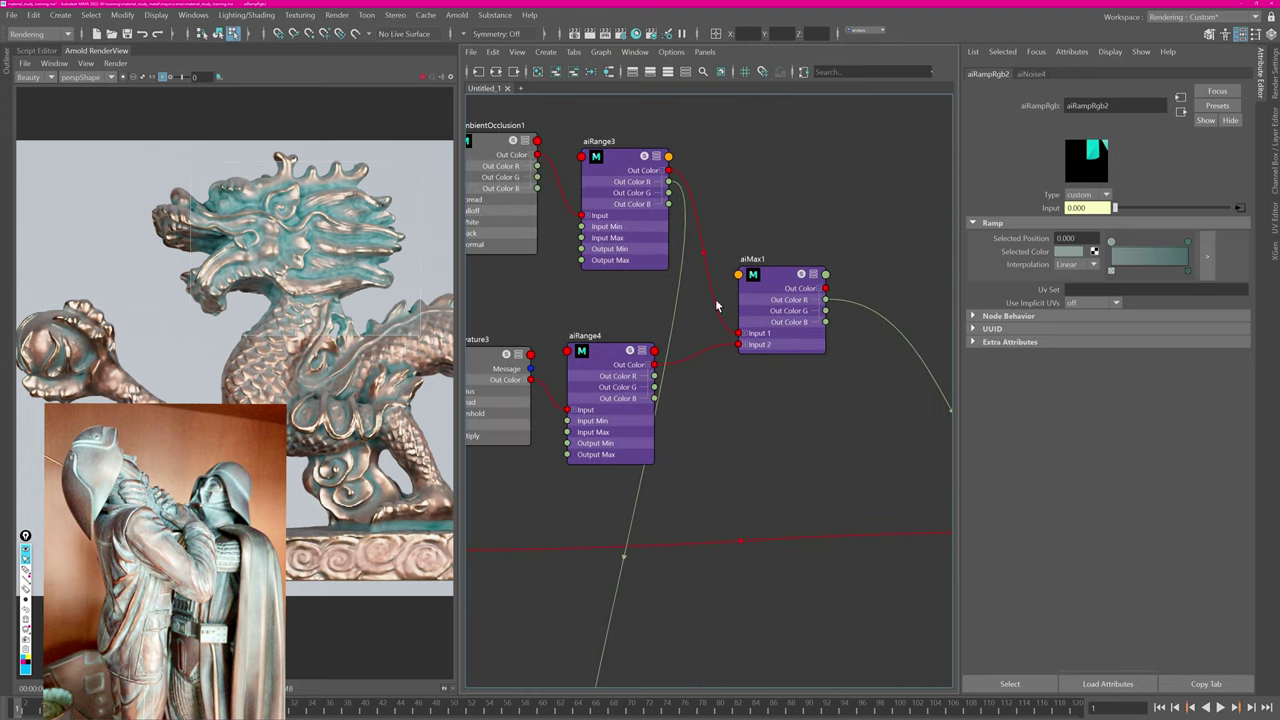
{"action": "left_click", "coordinate": [619, 180]}
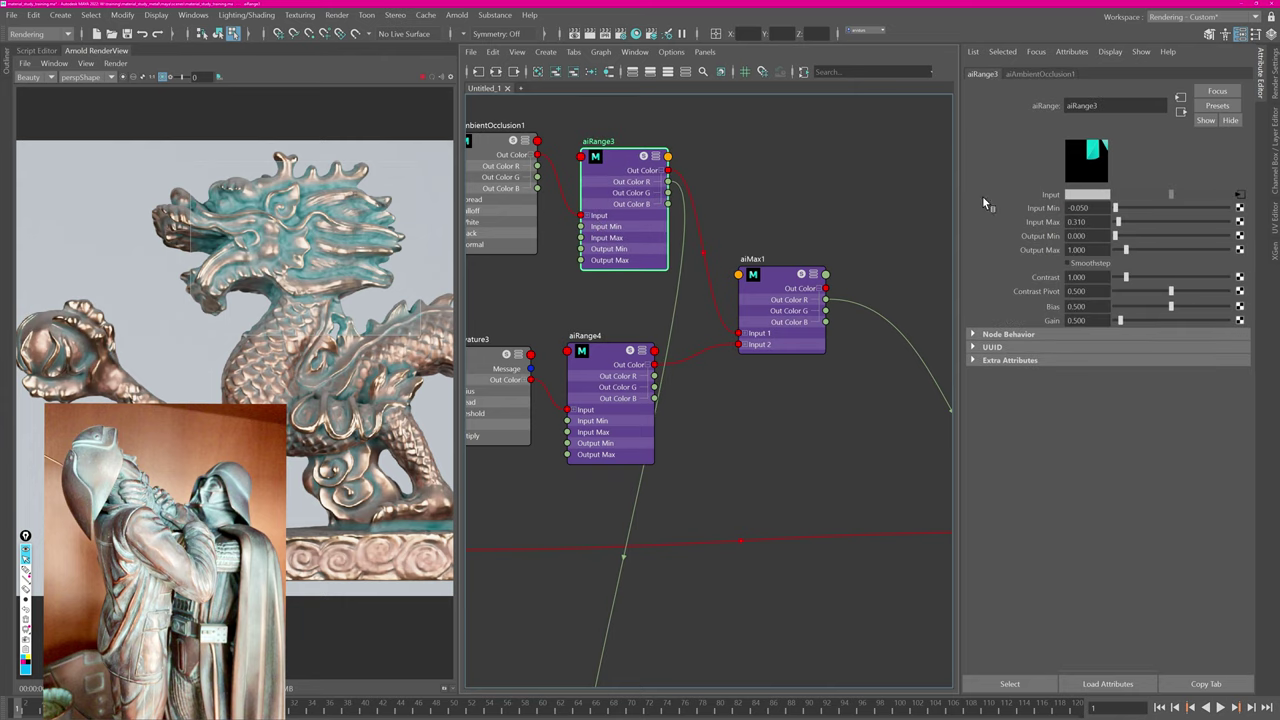
{"action": "left_click_drag", "start_coordinate": [1126, 249], "coordinate": [1121, 250]}
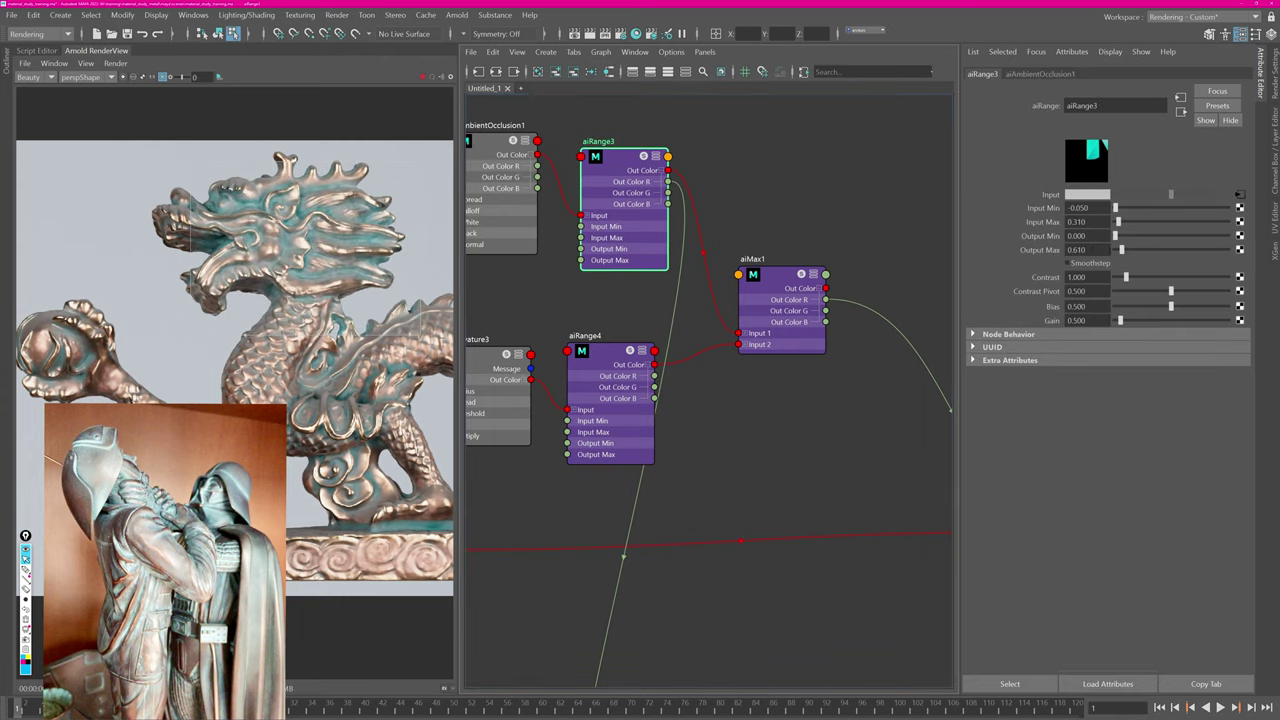
{"action": "left_click_drag", "start_coordinate": [1103, 250], "coordinate": [1119, 250], "text": "ctrl"}
Create an aiCellNoise node near aiMax1 with the cell1 pattern and 4 octaves.
{"action": "middle_click_drag", "start_coordinate": [789, 407], "coordinate": [675, 456], "text": "alt"}
{"action": "left_click", "coordinate": [722, 258]}
{"action": "key", "text": "Tab"}
{"action": "type", "text": "cell"}
{"action": "key", "text": "Return"}
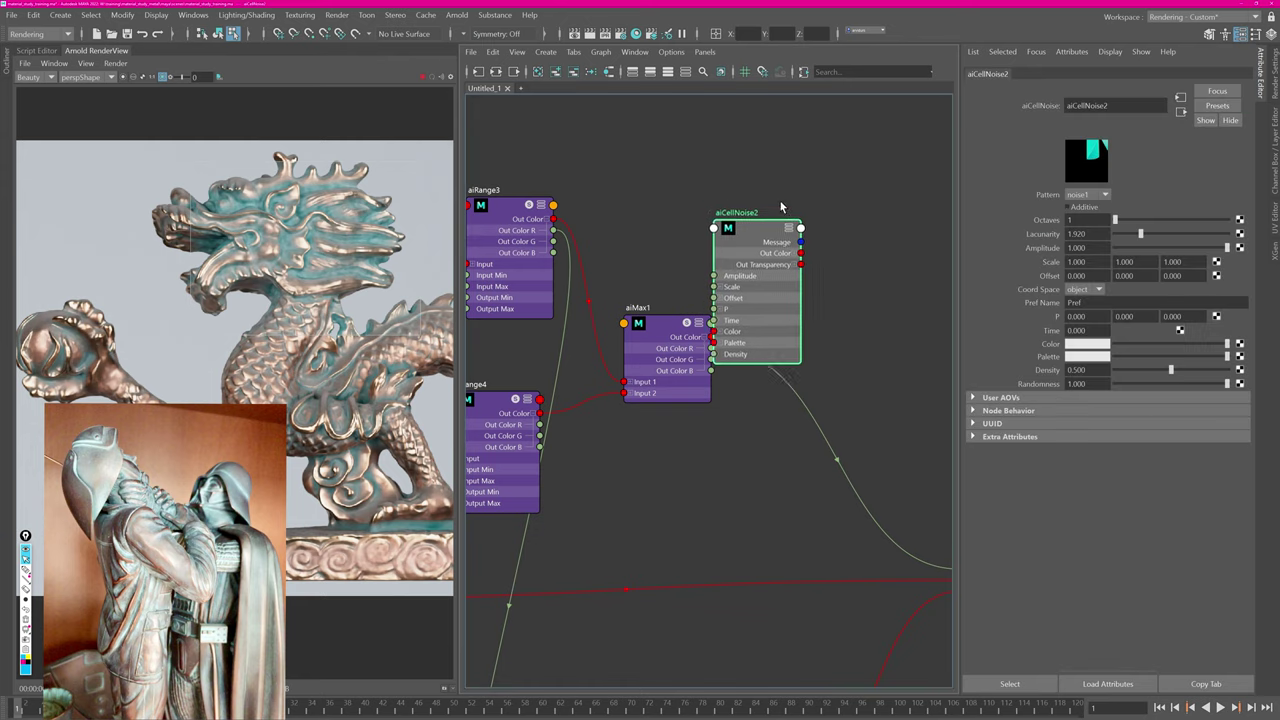
{"action": "left_click", "coordinate": [1088, 194]}
{"action": "left_click", "coordinate": [1086, 247]}
{"action": "left_click_drag", "start_coordinate": [1150, 217], "coordinate": [1164, 219]}
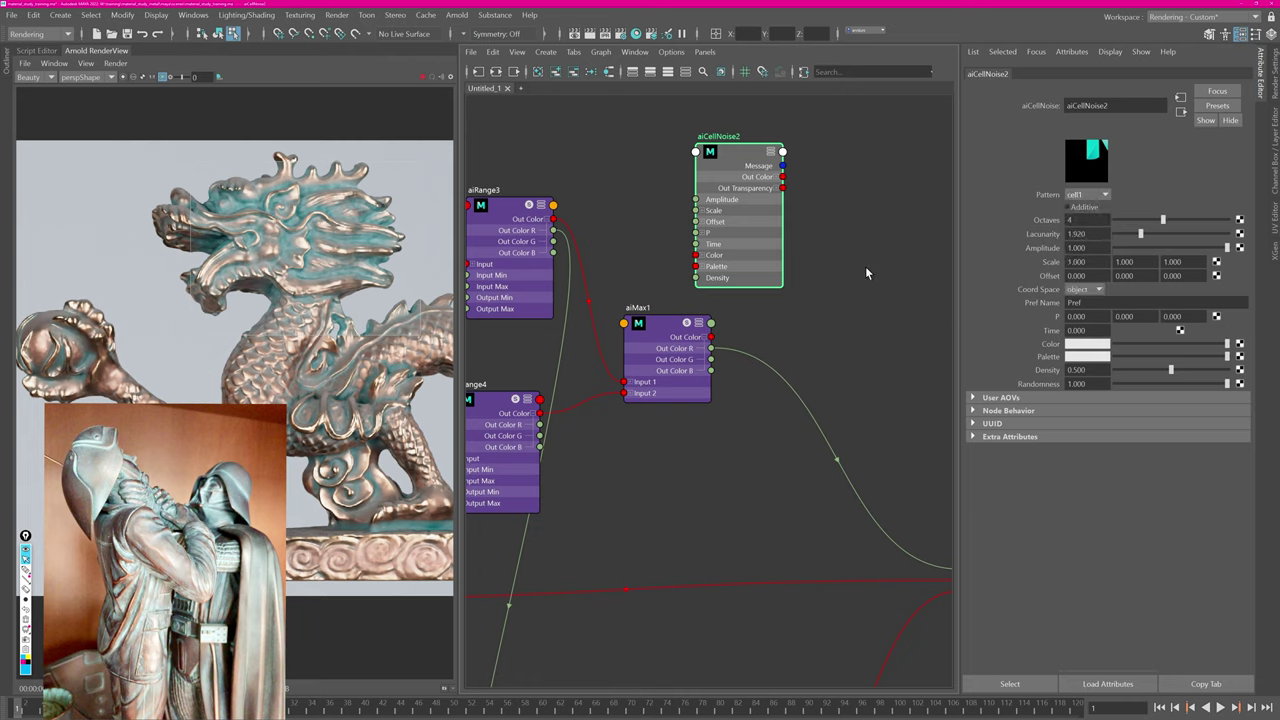
Create an aiMultiply node between the new cell noise and aiMixShader2.
{"action": "type", "text": "mul"}
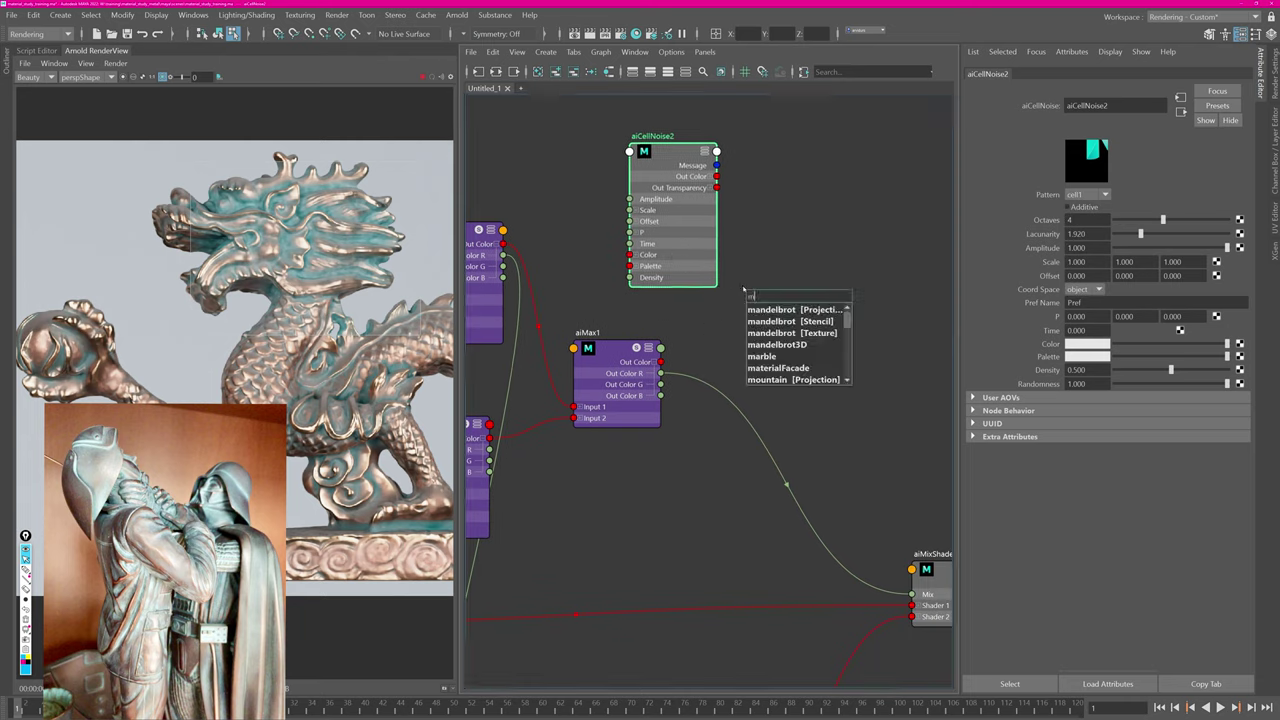
{"action": "key", "text": "Down"}
{"action": "key", "text": "Down"}
{"action": "key", "text": "Down"}
{"action": "key", "text": "Down"}
{"action": "key", "text": "Down"}
{"action": "key", "text": "Return"}
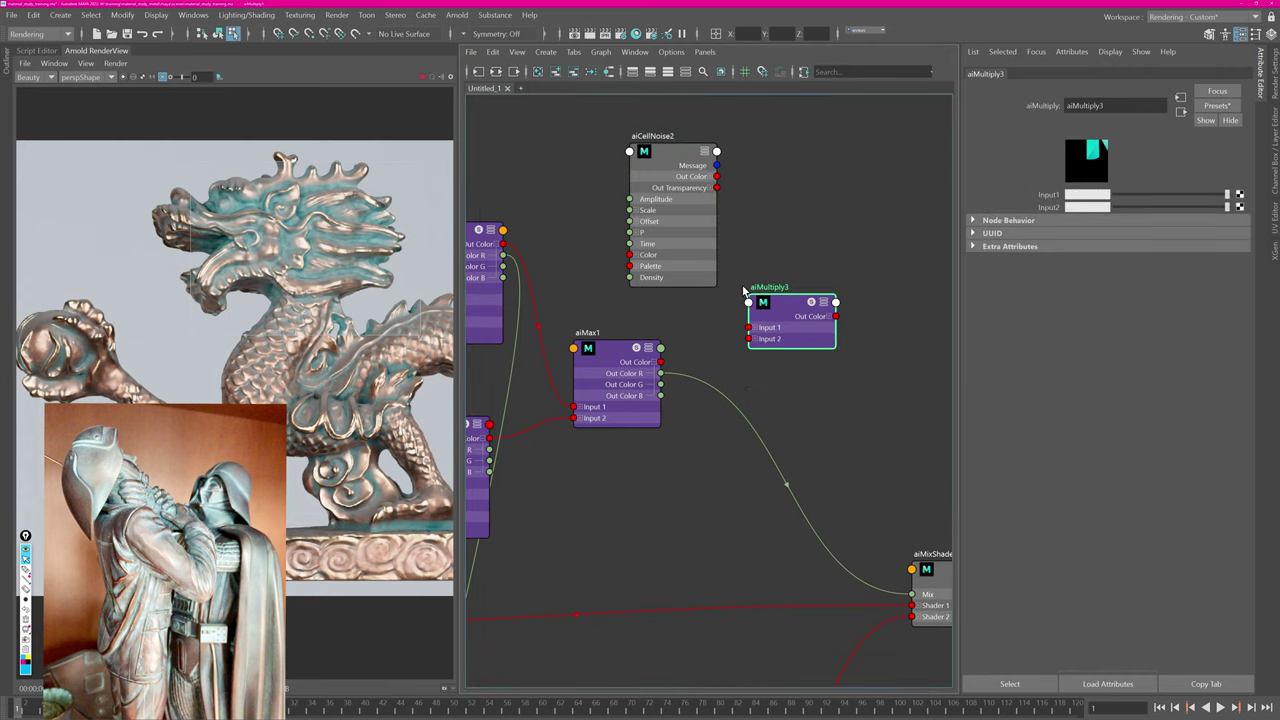
Feed the colors of aiCellNoise2 and aiMax1 into aiMultiply3, connect its Out Color R to aiMixShader2's Mix, and compare the isolated masks.
{"action": "left_click_drag", "start_coordinate": [706, 196], "coordinate": [756, 344]}
{"action": "middle_click_drag", "start_coordinate": [802, 345], "coordinate": [715, 334], "text": "alt"}
{"action": "left_click", "coordinate": [744, 306]}
{"action": "left_click_drag", "start_coordinate": [749, 317], "coordinate": [828, 585]}
{"action": "left_click_drag", "start_coordinate": [666, 321], "coordinate": [671, 318]}
{"action": "key", "text": "i"}
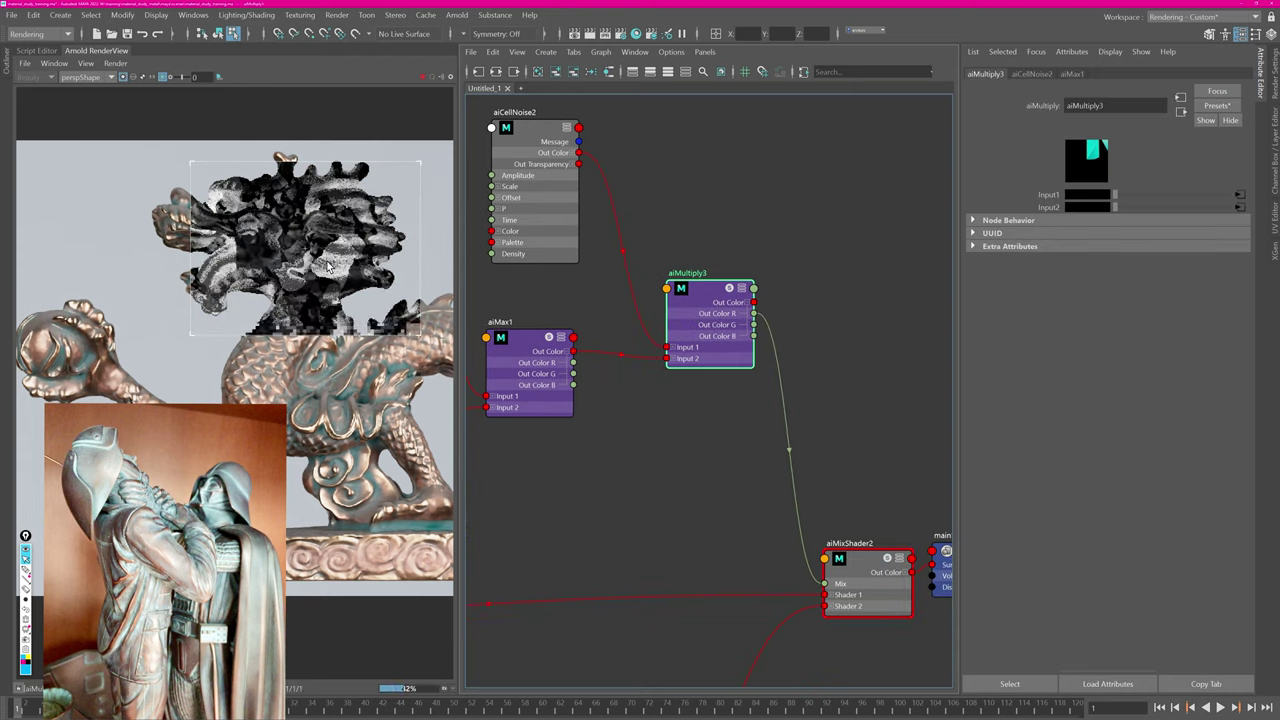
{"action": "left_click", "coordinate": [512, 358]}
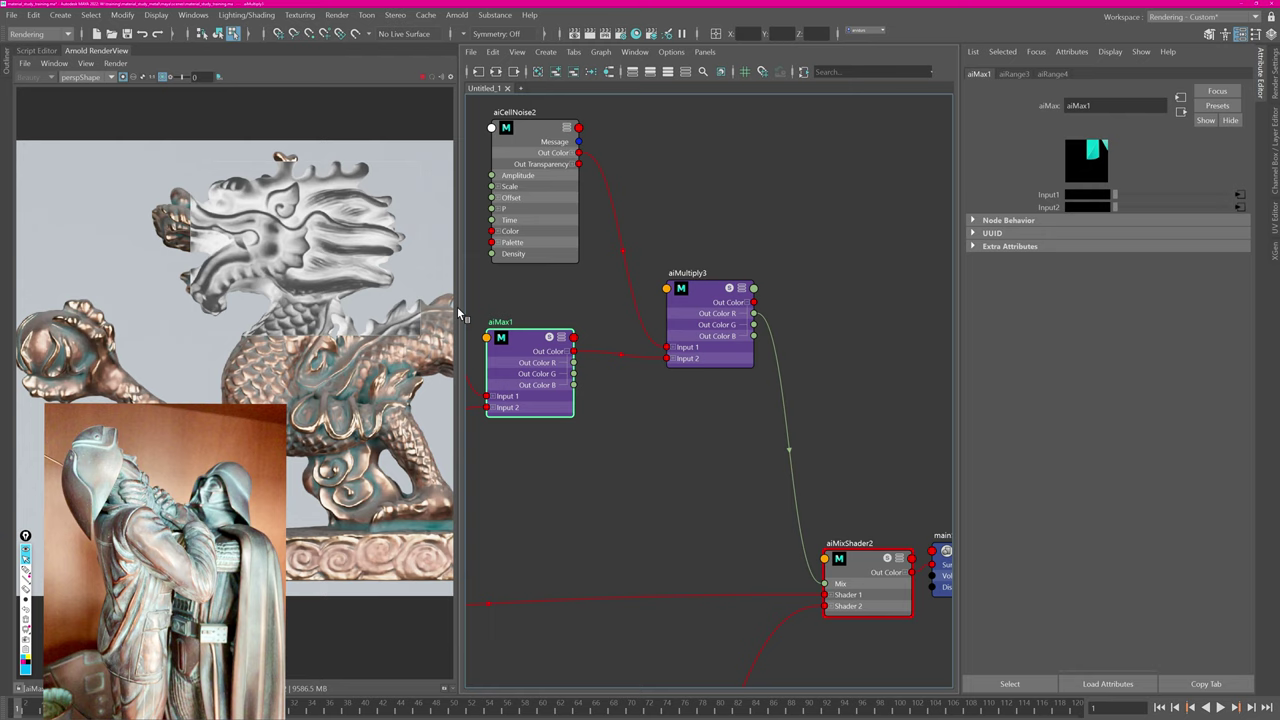
{"action": "left_click", "coordinate": [713, 300]}
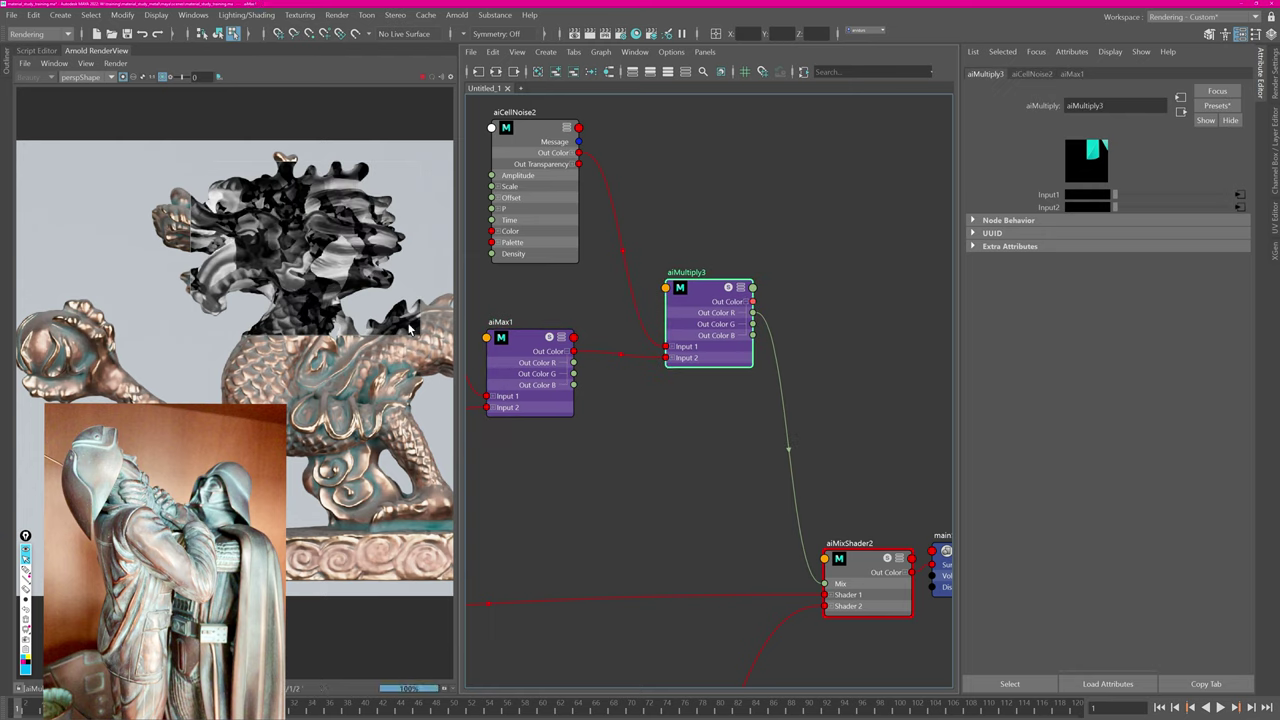
Set aiCellNoise2's Octaves to 6 and its Scale to 10 on all three axes, and preview the multiplied mask.
{"action": "left_click", "coordinate": [536, 129]}
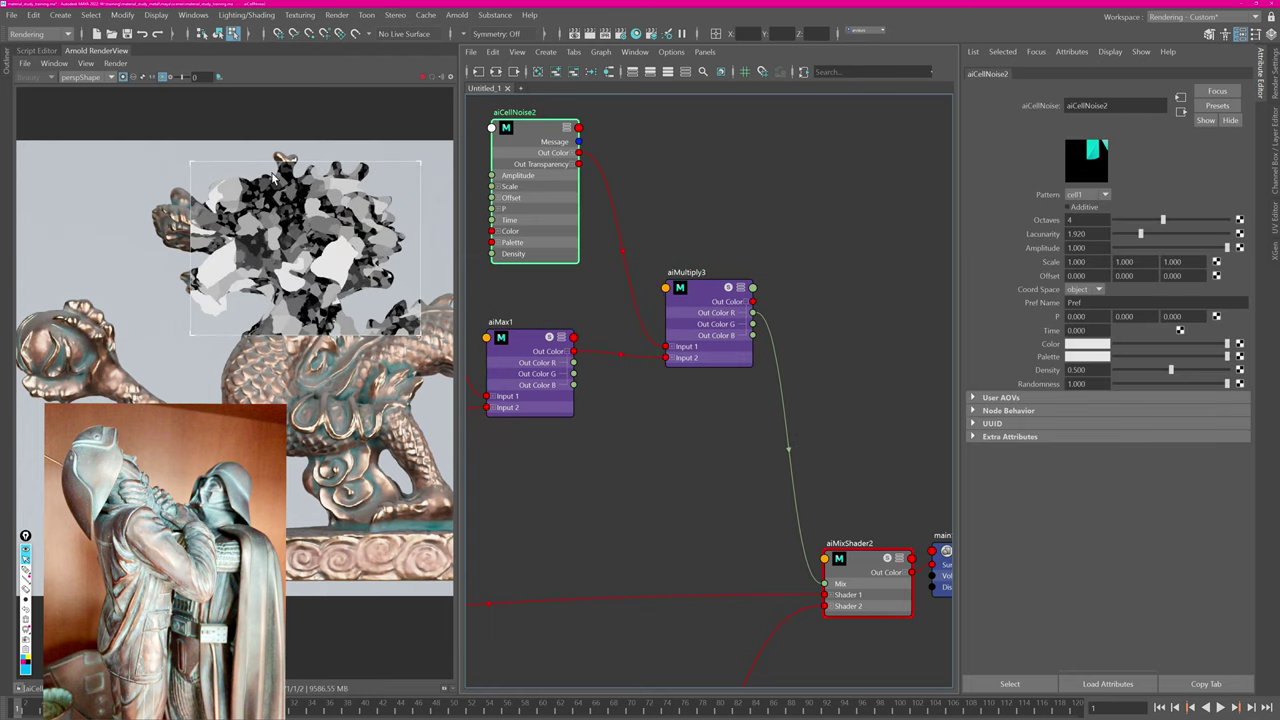
{"action": "left_click_drag", "start_coordinate": [1162, 219], "coordinate": [1207, 229]}
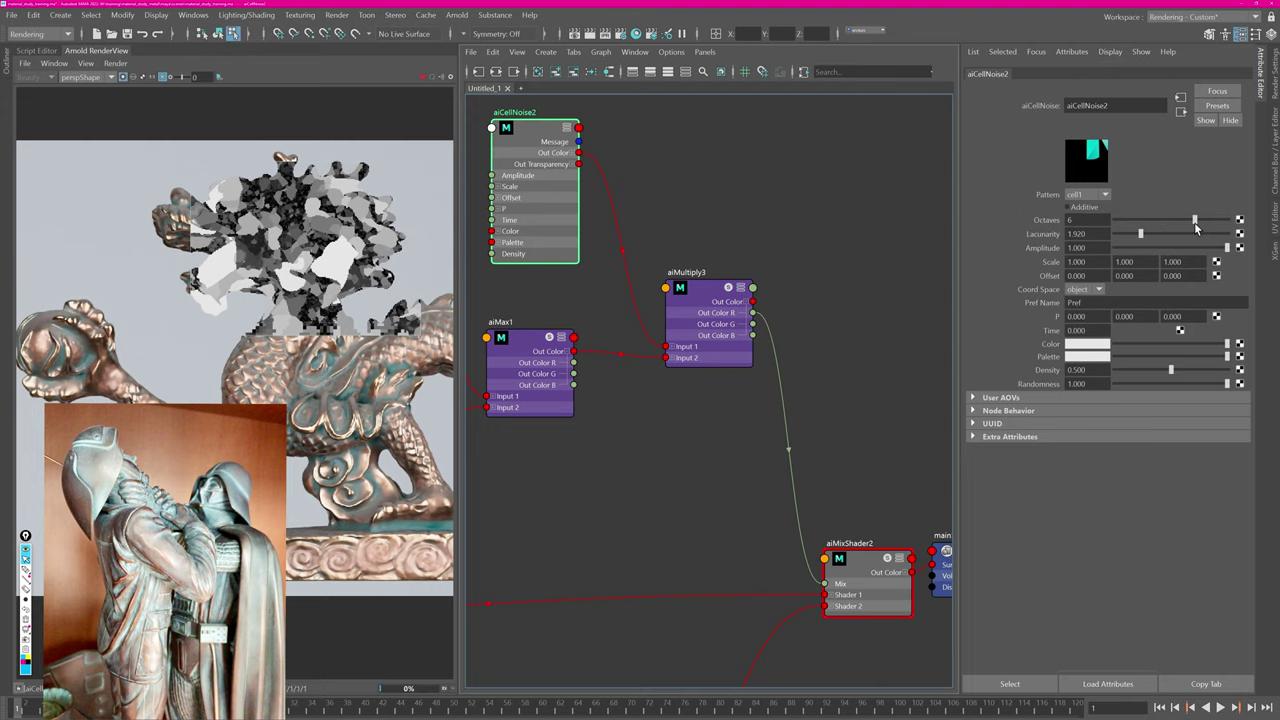
{"action": "left_click_drag", "start_coordinate": [1092, 262], "coordinate": [1038, 255]}
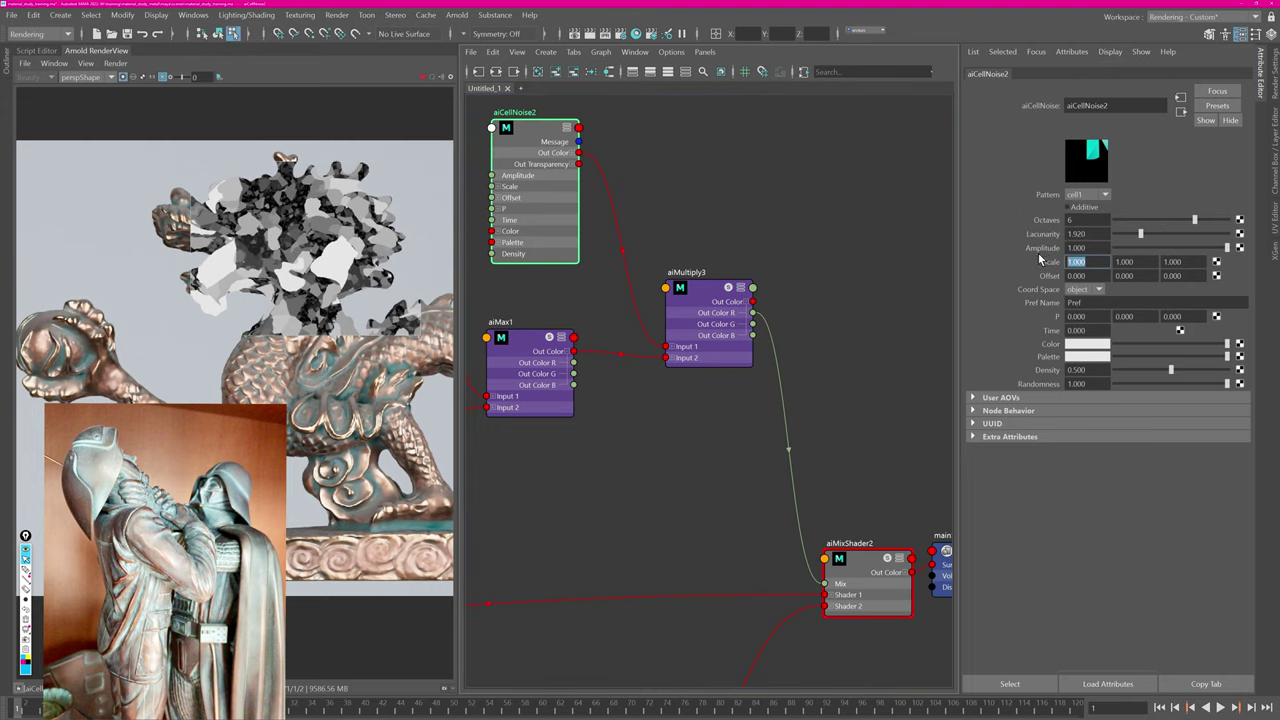
{"action": "type", "text": "10"}
{"action": "key", "text": "Tab"}
{"action": "type", "text": "10"}
{"action": "key", "text": "Tab"}
{"action": "type", "text": "10"}
{"action": "key", "text": "Return"}
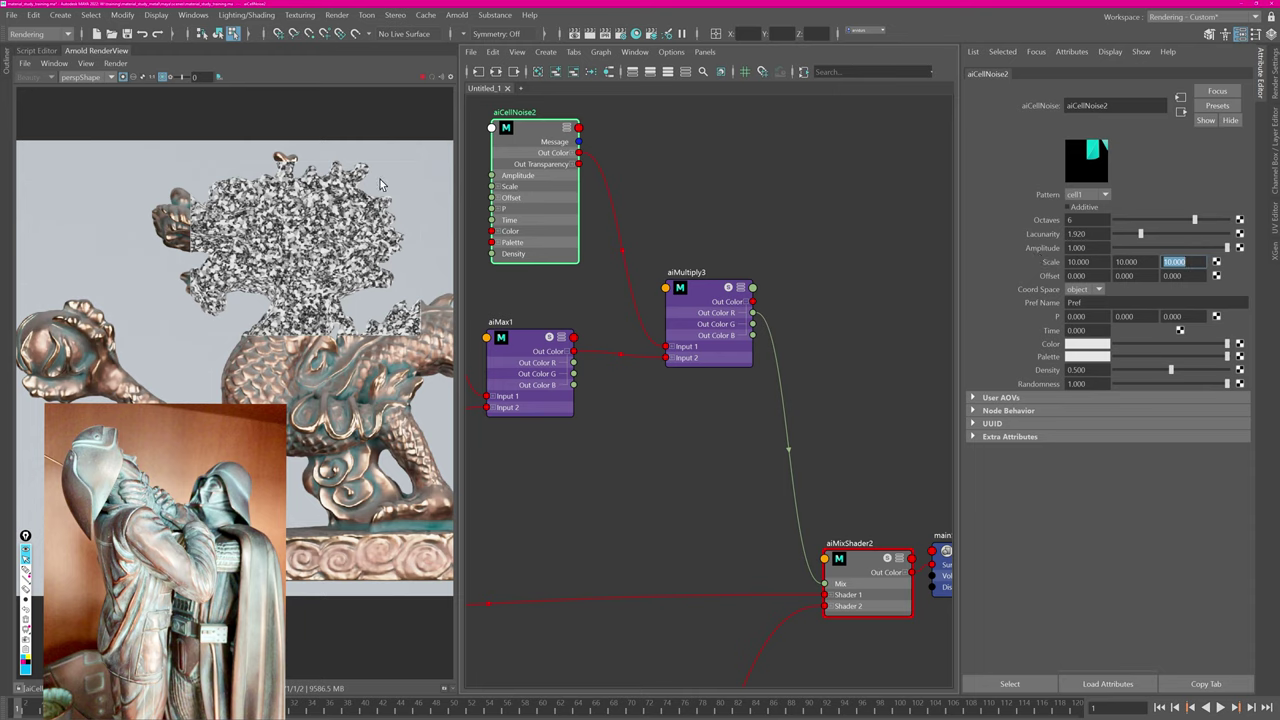
{"action": "left_click", "coordinate": [704, 306]}
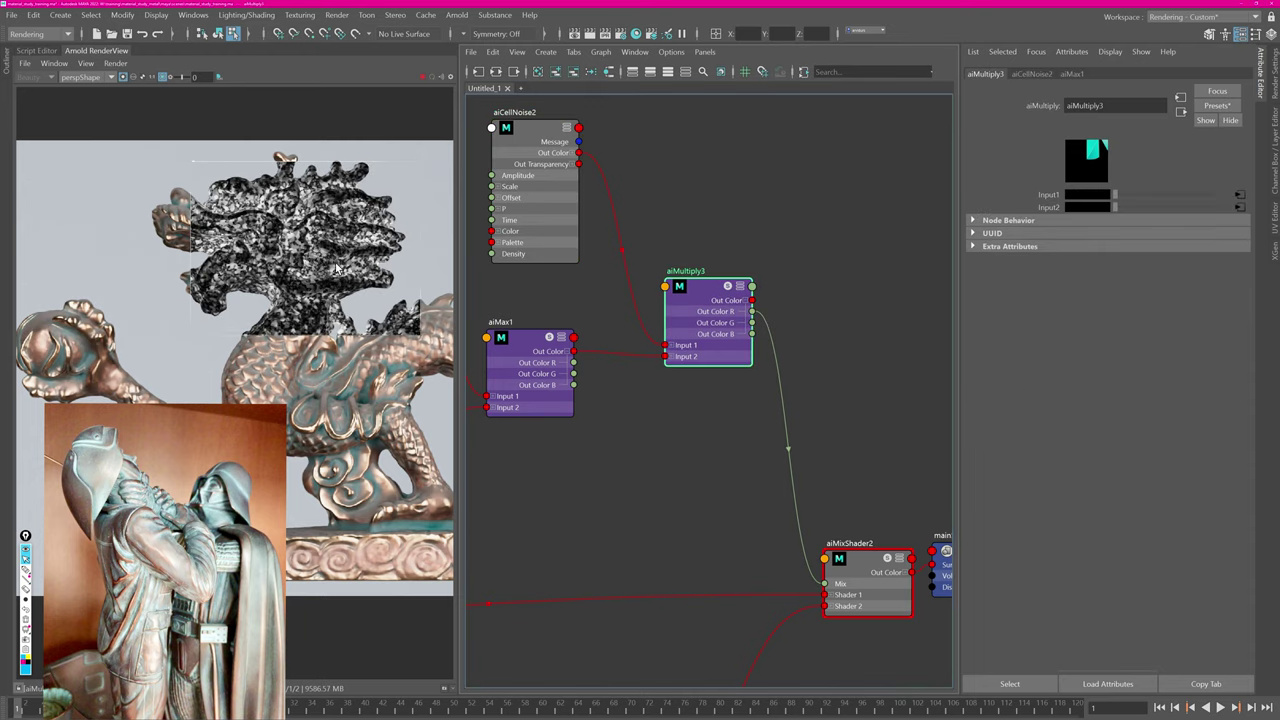
Set aiCellNoise2's Density to 0.955 and its Scale to 15 on all three axes, and check the multiplied mask on the head.
{"action": "left_click", "coordinate": [535, 200]}
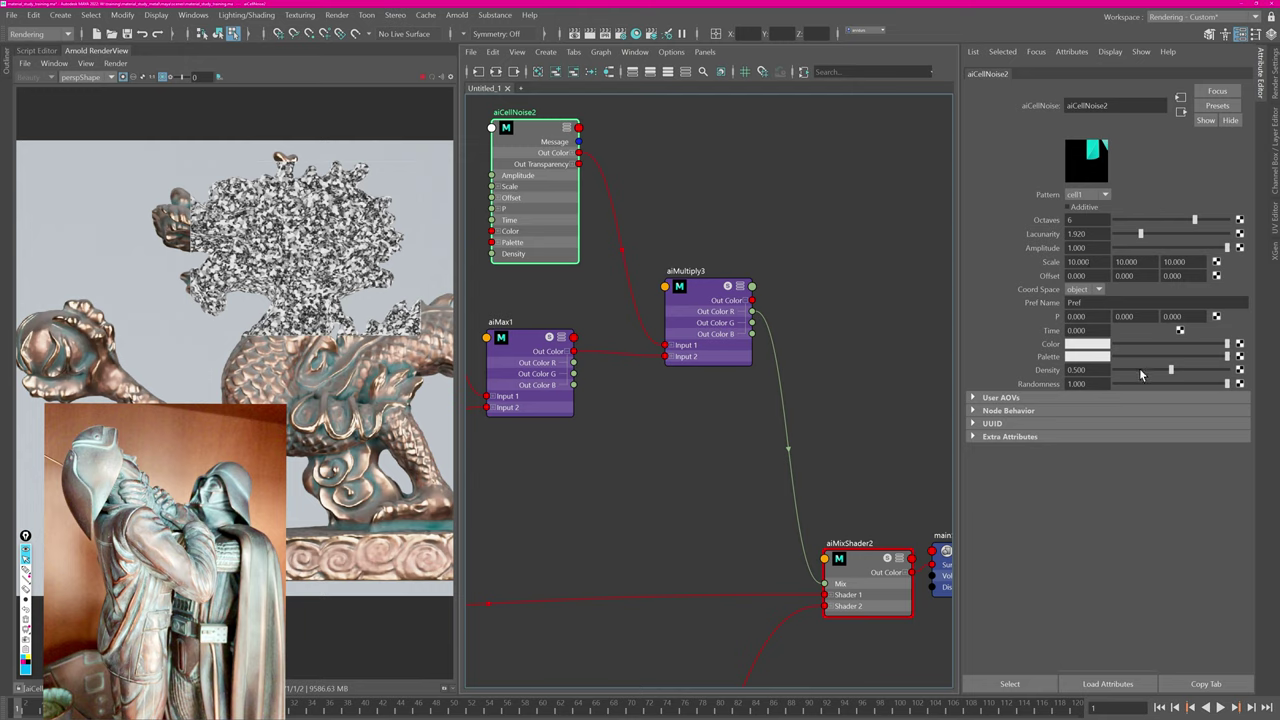
{"action": "left_click_drag", "start_coordinate": [1171, 370], "coordinate": [1220, 370]}
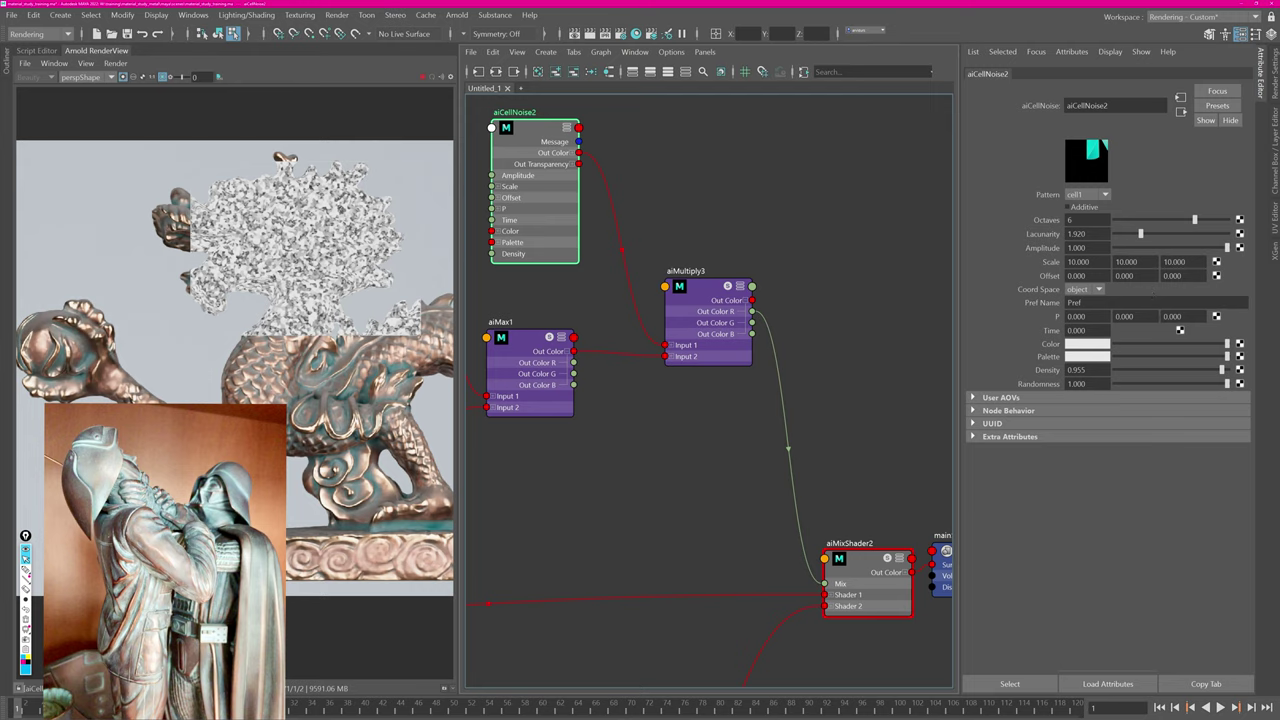
{"action": "left_click_drag", "start_coordinate": [1096, 262], "coordinate": [1020, 263]}
{"action": "type", "text": "15"}
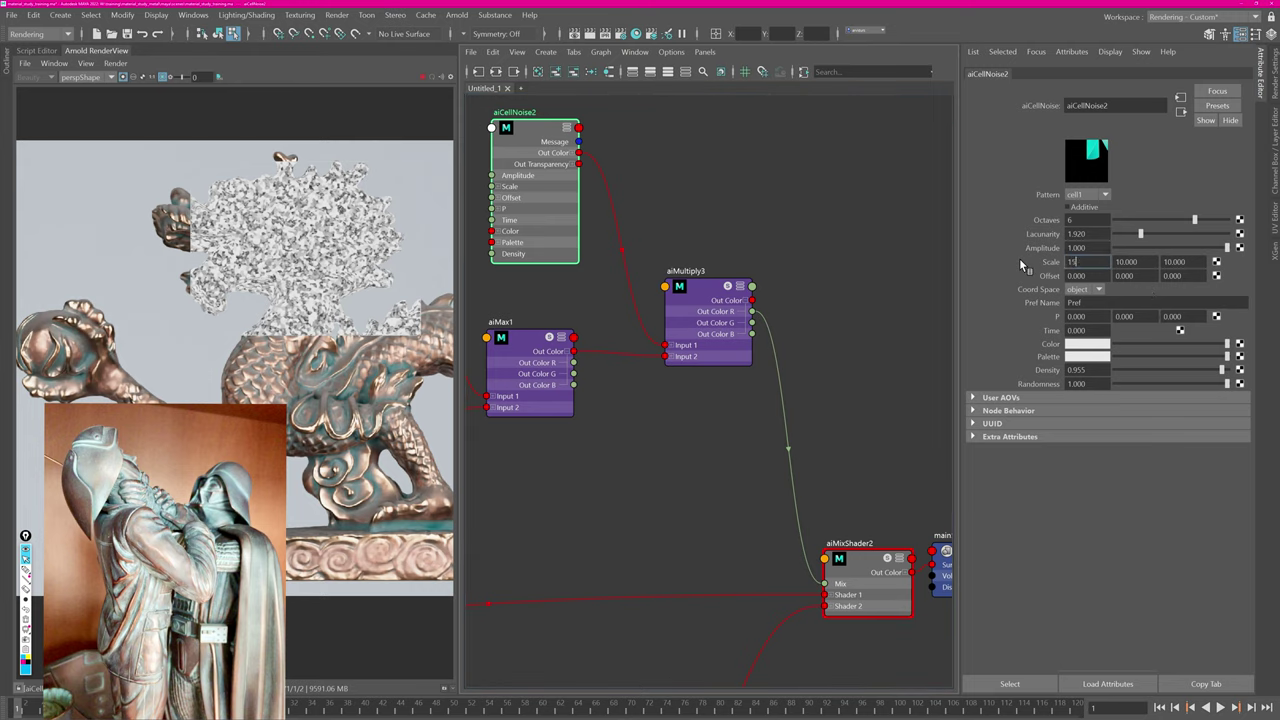
{"action": "key", "text": "Tab"}
{"action": "type", "text": "15"}
{"action": "key", "text": "Tab"}
{"action": "type", "text": "15"}
{"action": "key", "text": "Return"}
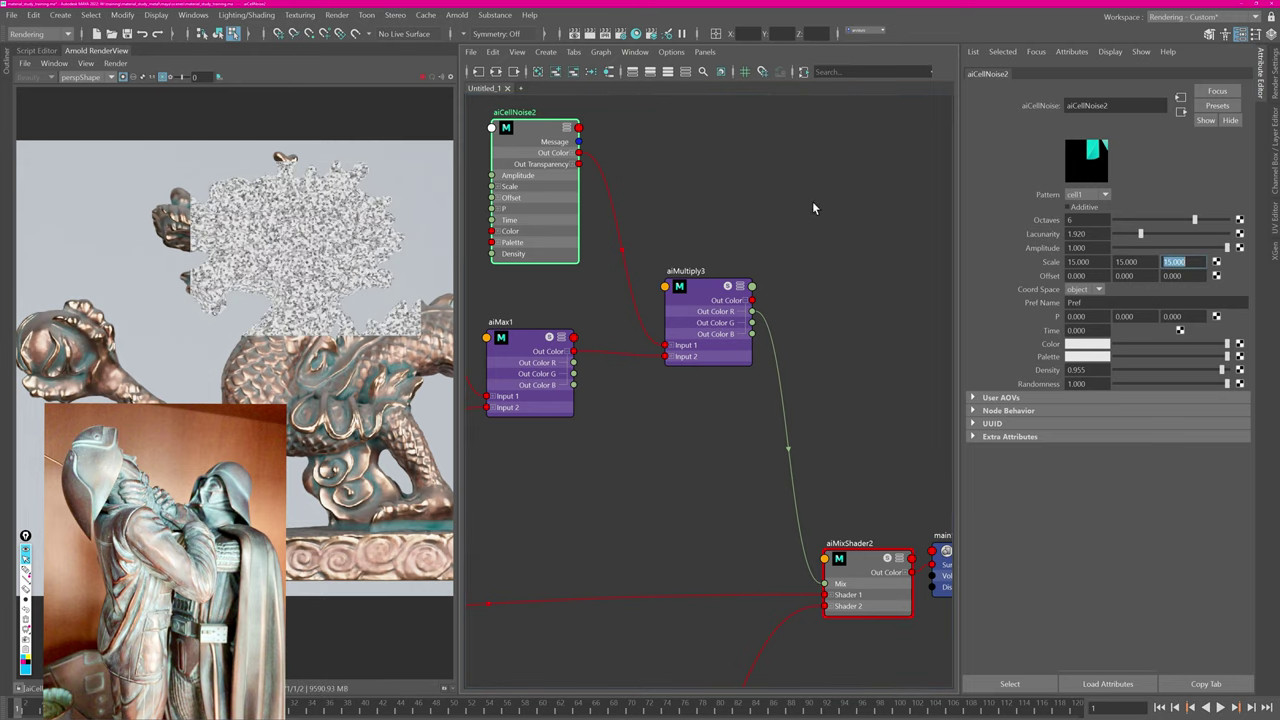
{"action": "left_click", "coordinate": [707, 302]}
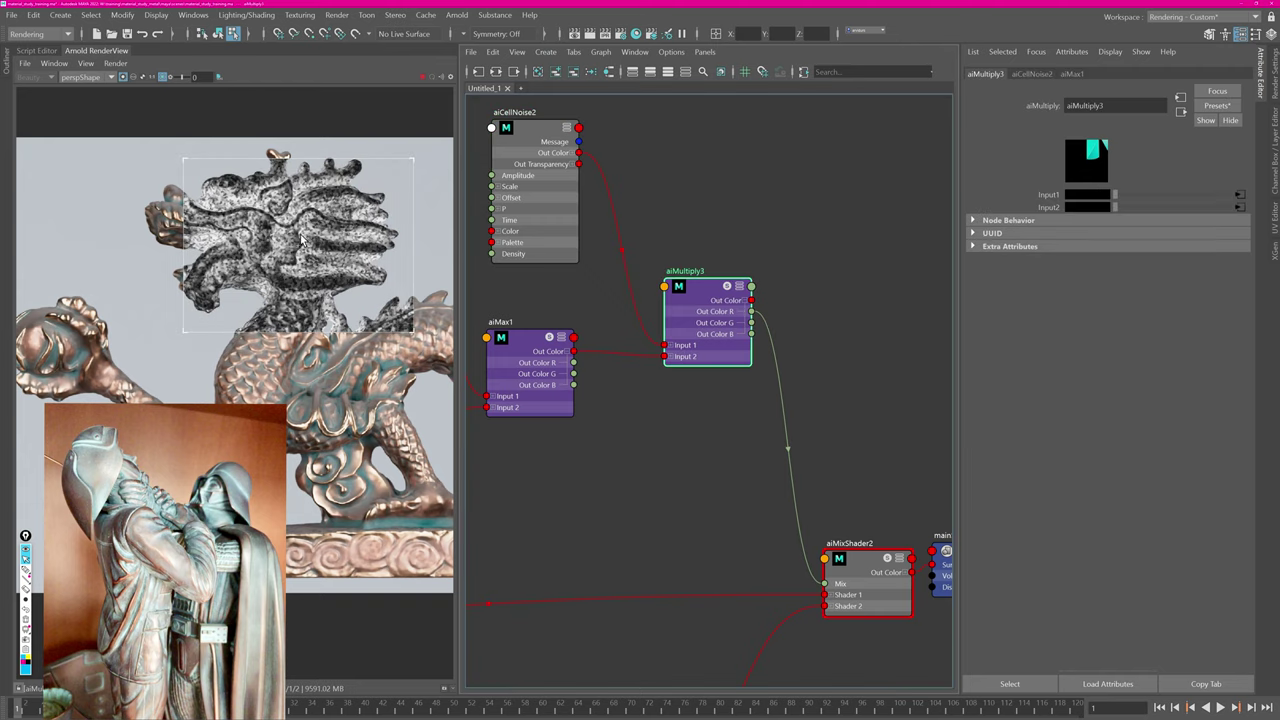
{"action": "middle_click_drag", "start_coordinate": [283, 226], "coordinate": [284, 222]}
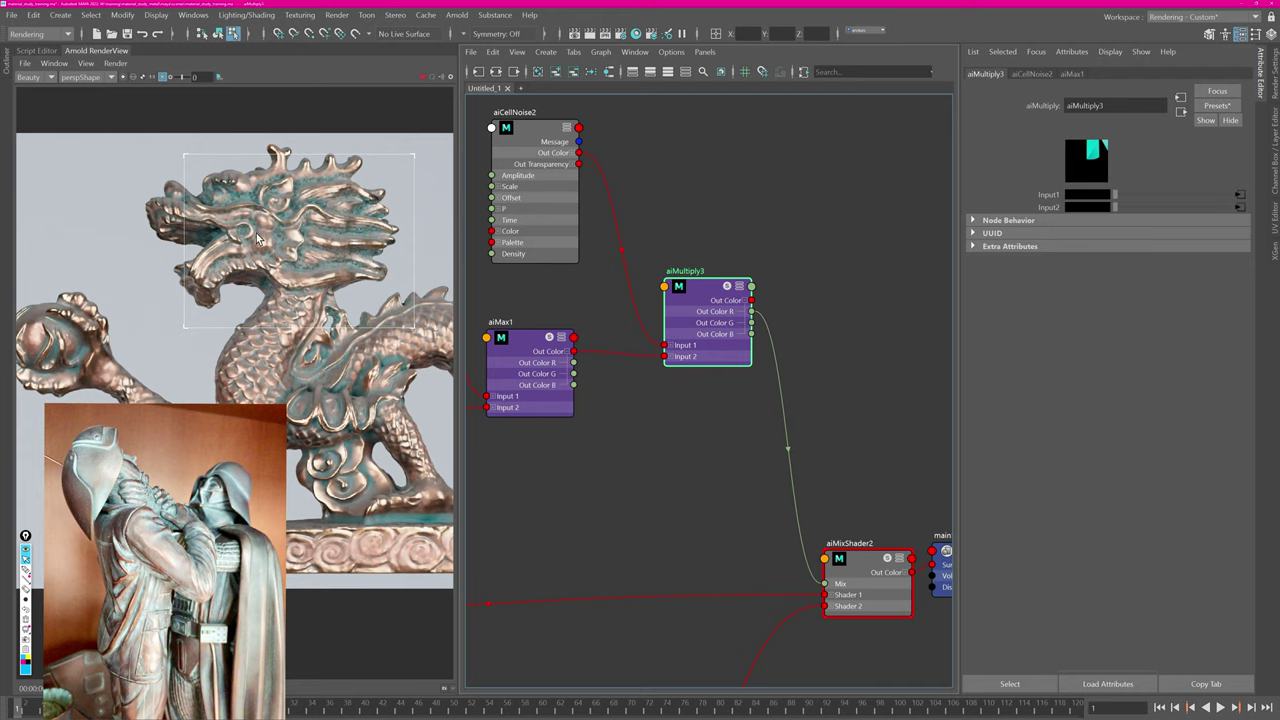
Set aiCellNoise2's first Scale value to 50 and reselect aiMultiply3.
{"action": "left_click", "coordinate": [525, 129]}
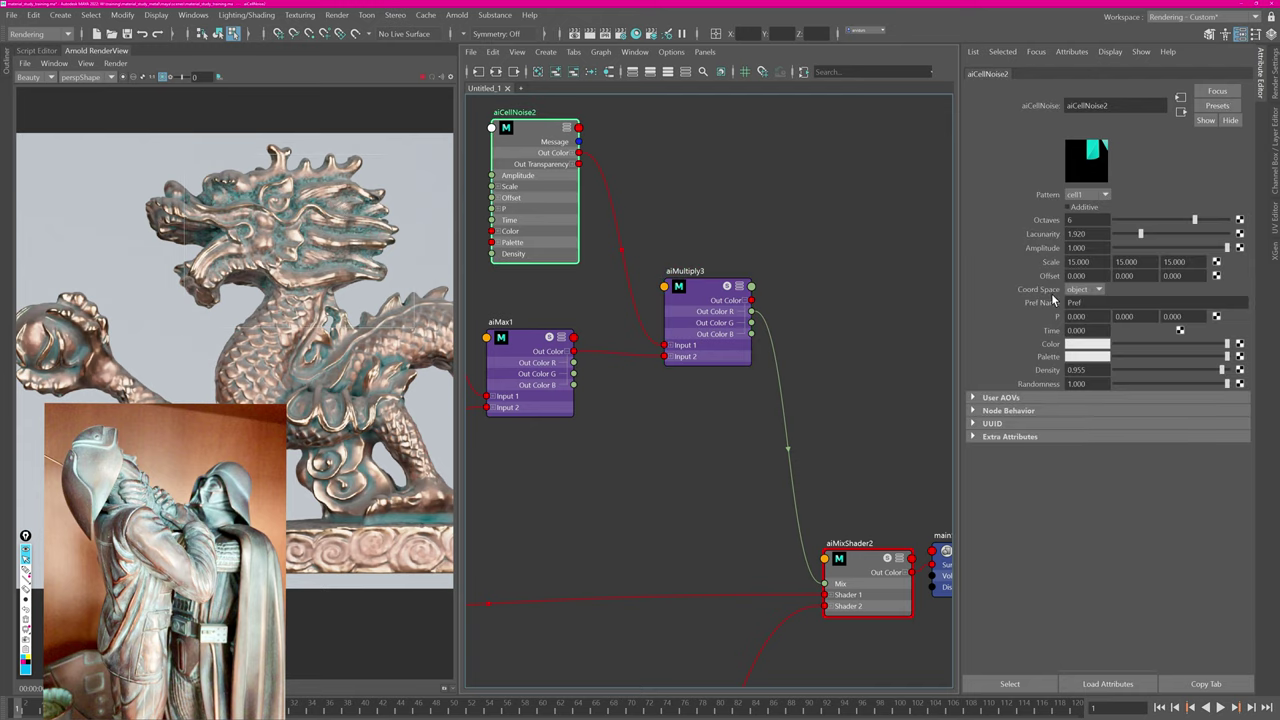
{"action": "left_click_drag", "start_coordinate": [1094, 262], "coordinate": [1037, 254]}
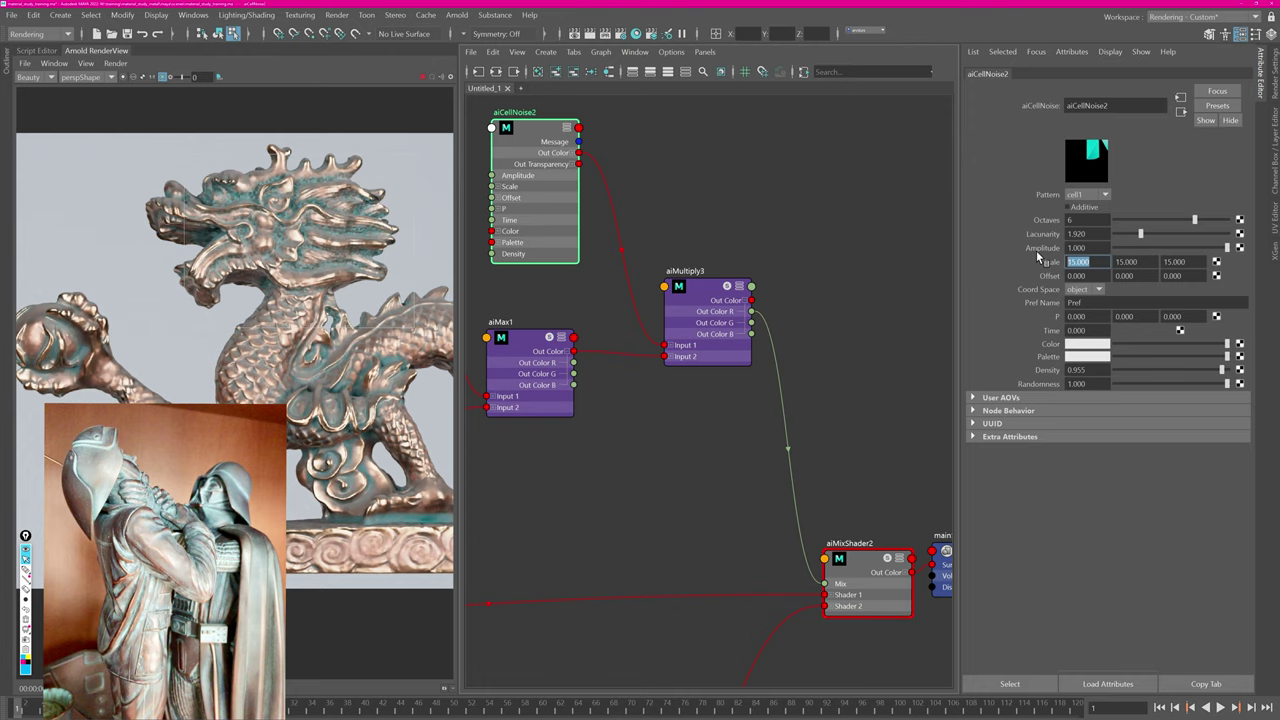
{"action": "type", "text": "50"}
{"action": "key", "text": "Tab"}
{"action": "left_click", "coordinate": [727, 287]}
Create an aiNoise node above aiMultiply3.
{"action": "key", "text": "Tab"}
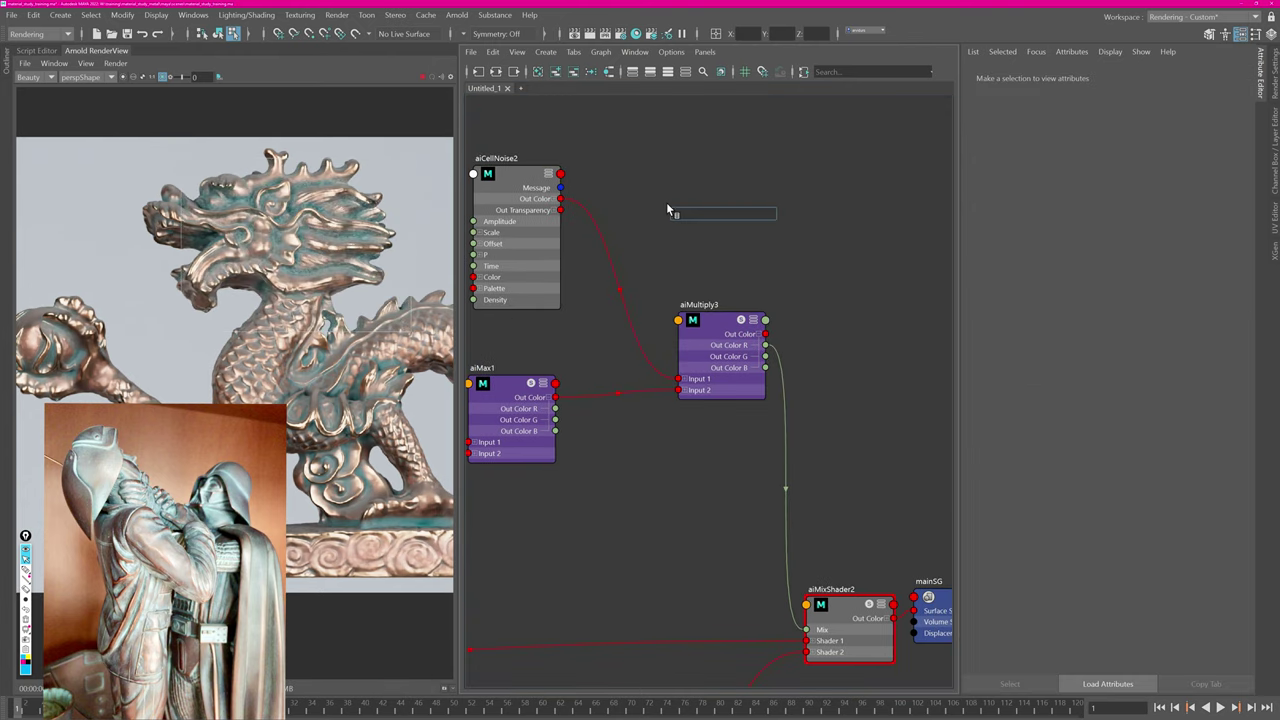
{"action": "type", "text": "noise"}
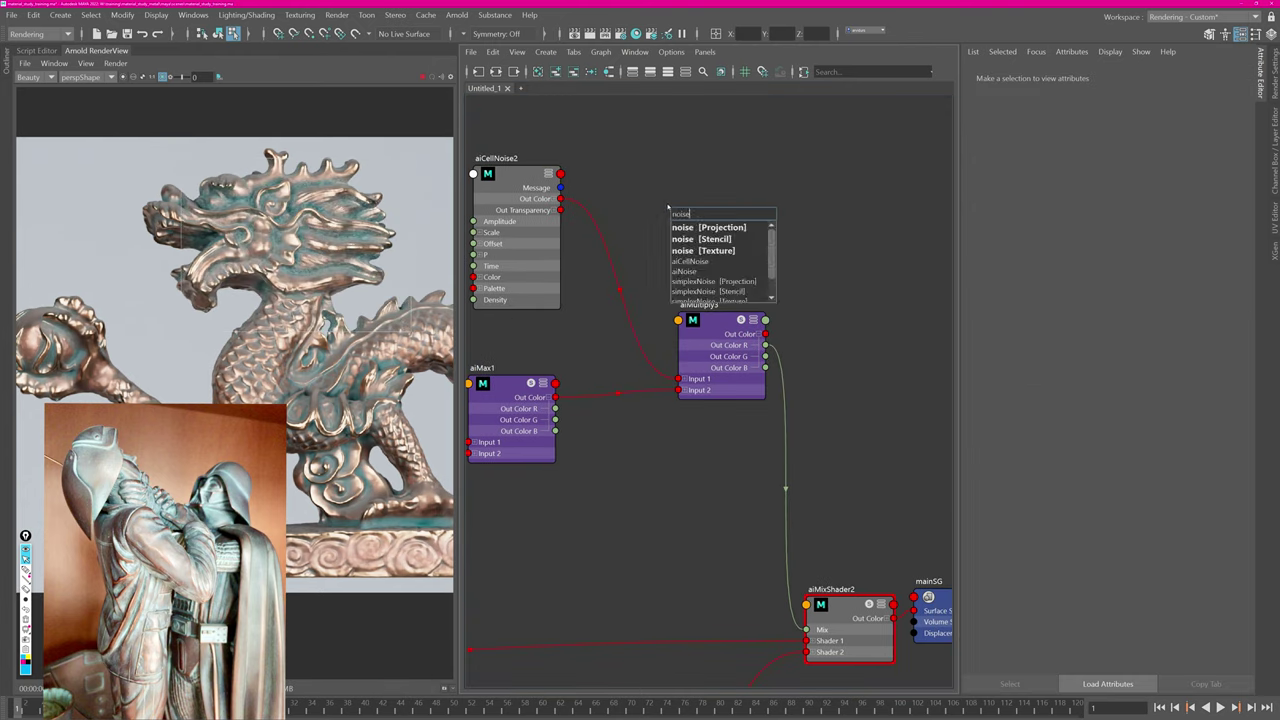
{"action": "key", "text": "Down"}
{"action": "key", "text": "Down"}
{"action": "key", "text": "Down"}
{"action": "key", "text": "Down"}
{"action": "key", "text": "Return"}
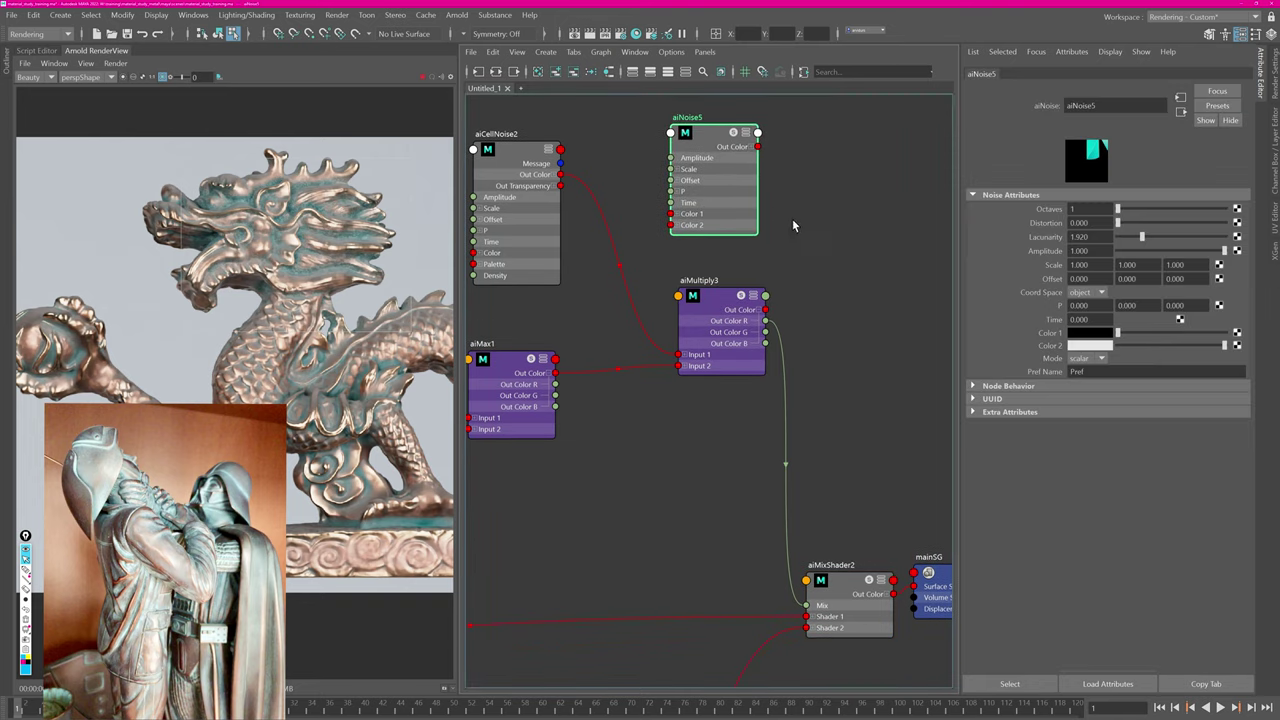
{"action": "middle_click_drag", "start_coordinate": [791, 220], "coordinate": [723, 289], "text": "alt"}
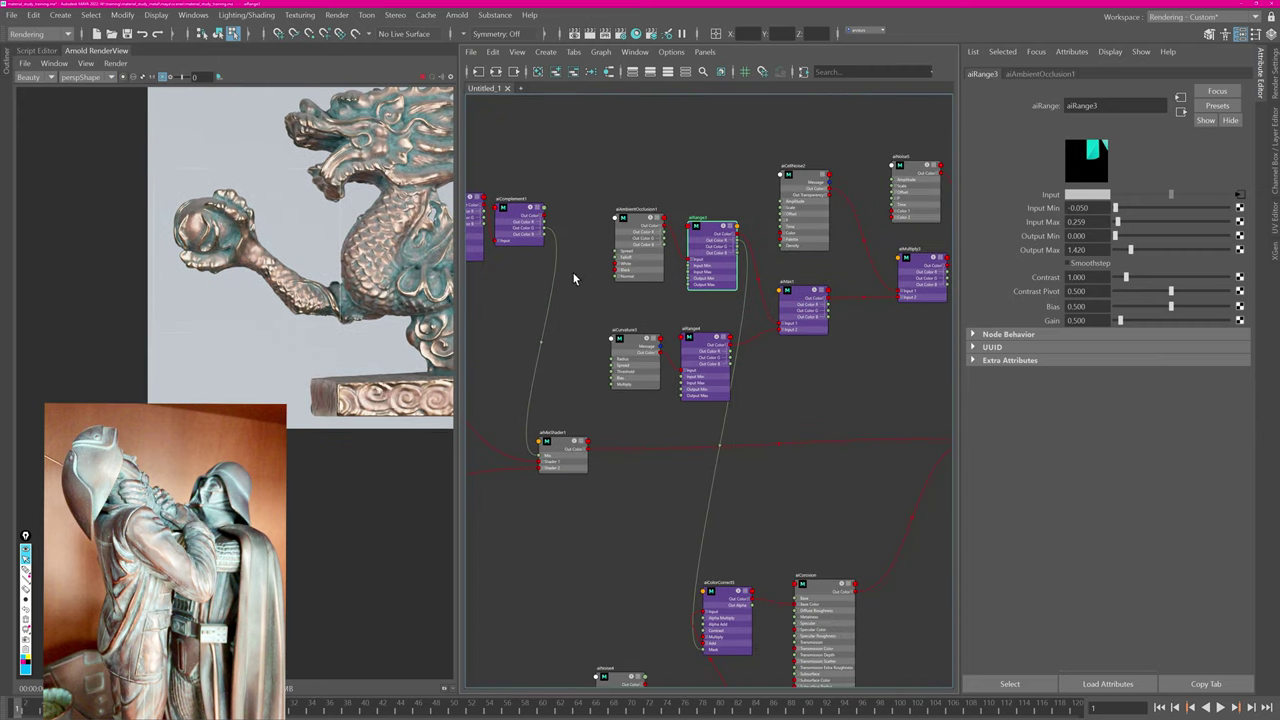
Set Input Max to 0.200 on the aiRange2 node that feeds aiComplement1.
{"action": "middle_click_drag", "start_coordinate": [572, 278], "coordinate": [694, 237], "text": "alt"}
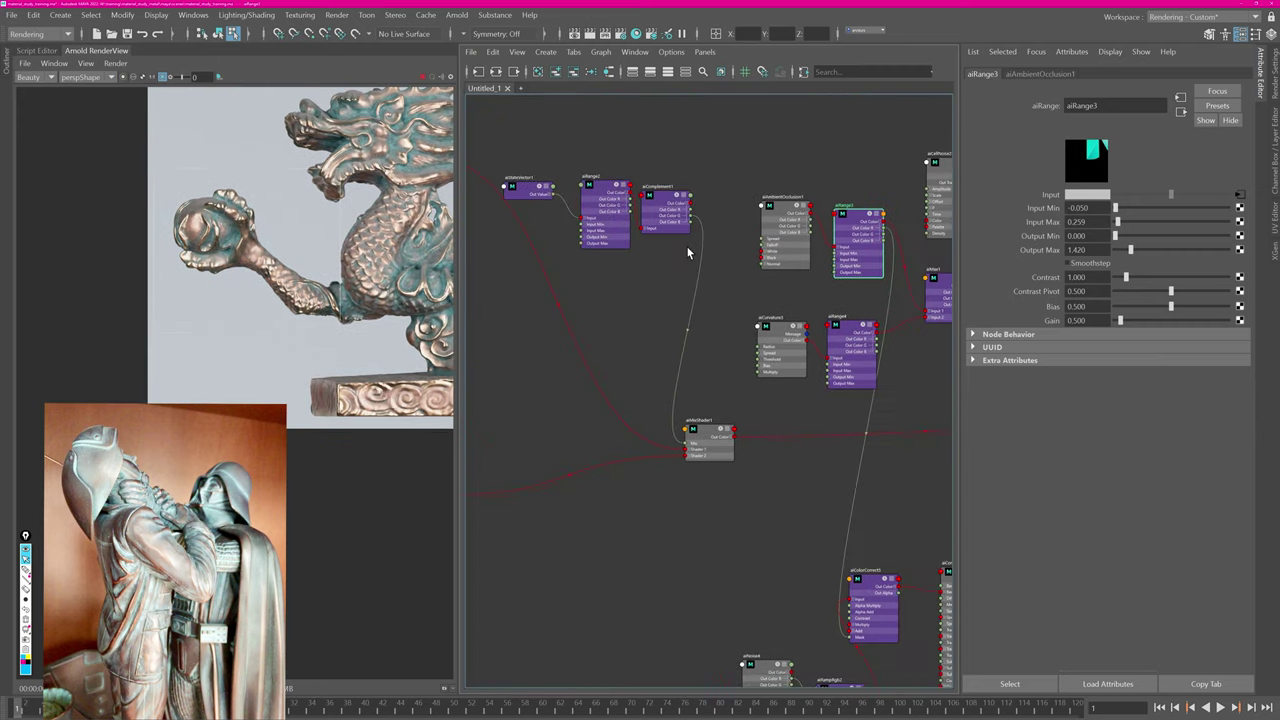
{"action": "scroll", "coordinate": [610, 291], "scroll_direction": "up", "scroll_amount": 1}
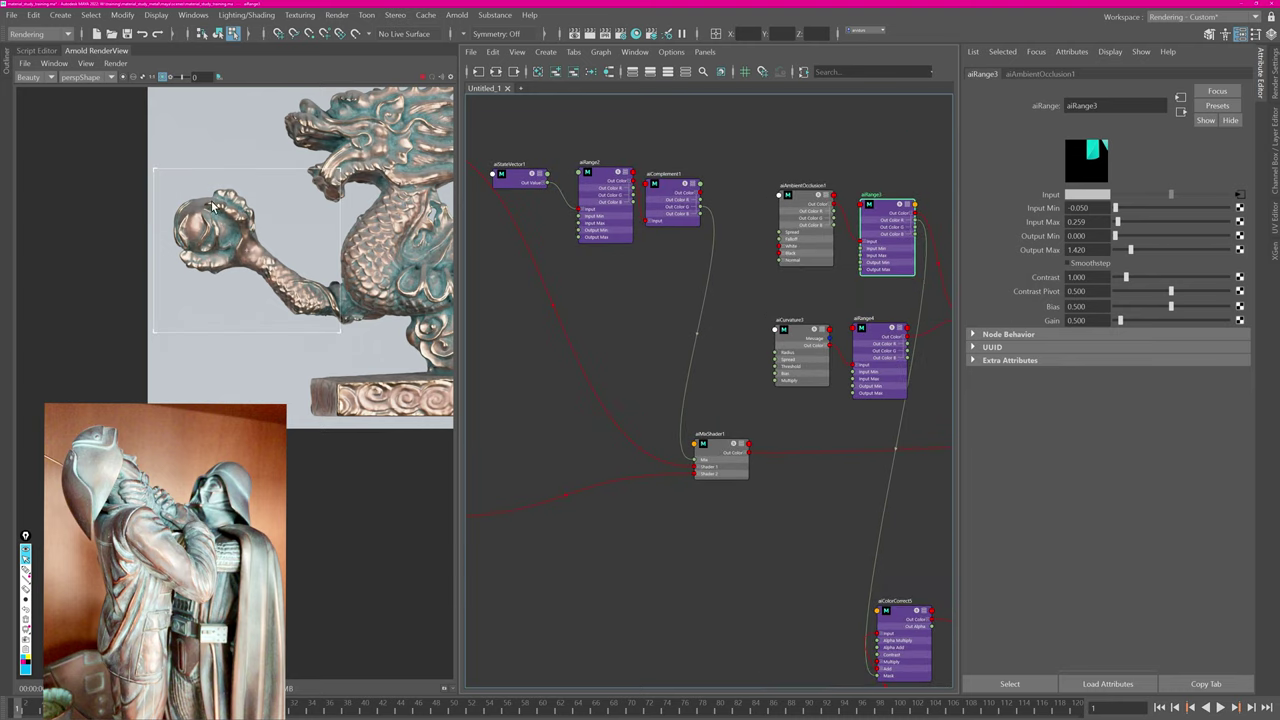
{"action": "scroll", "coordinate": [614, 288], "scroll_direction": "up", "scroll_amount": 2}
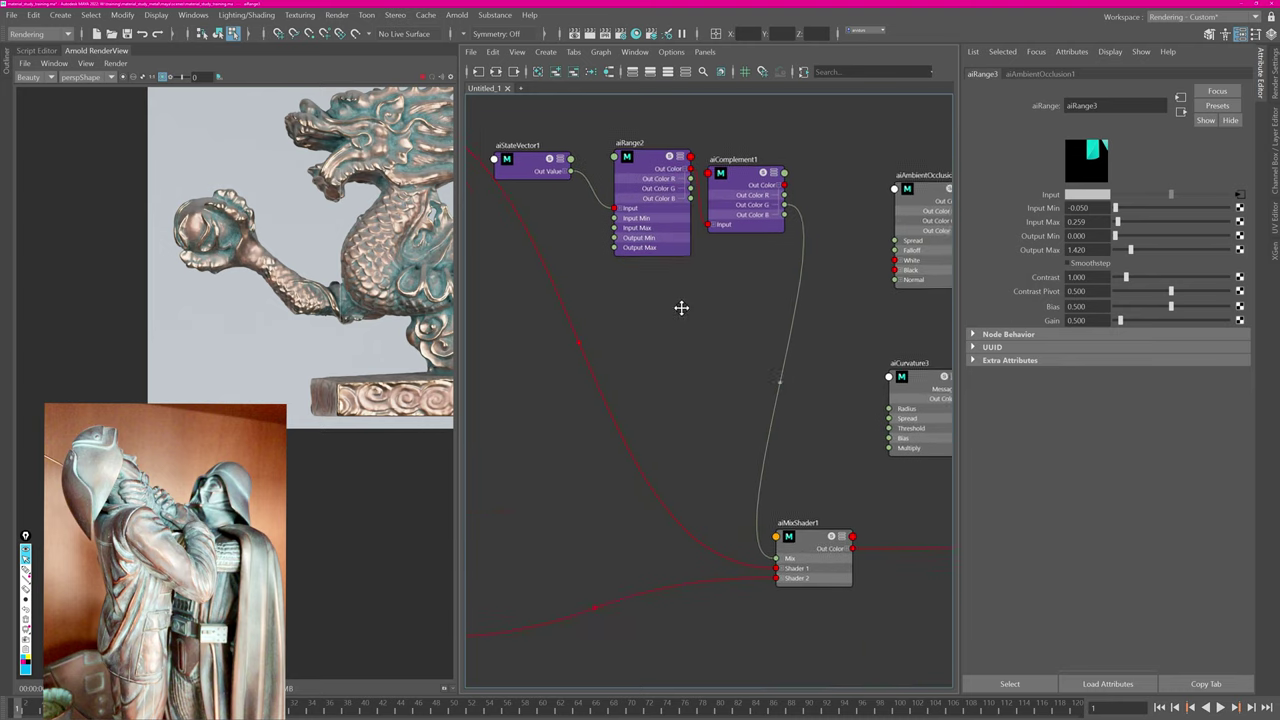
{"action": "left_click", "coordinate": [655, 161]}
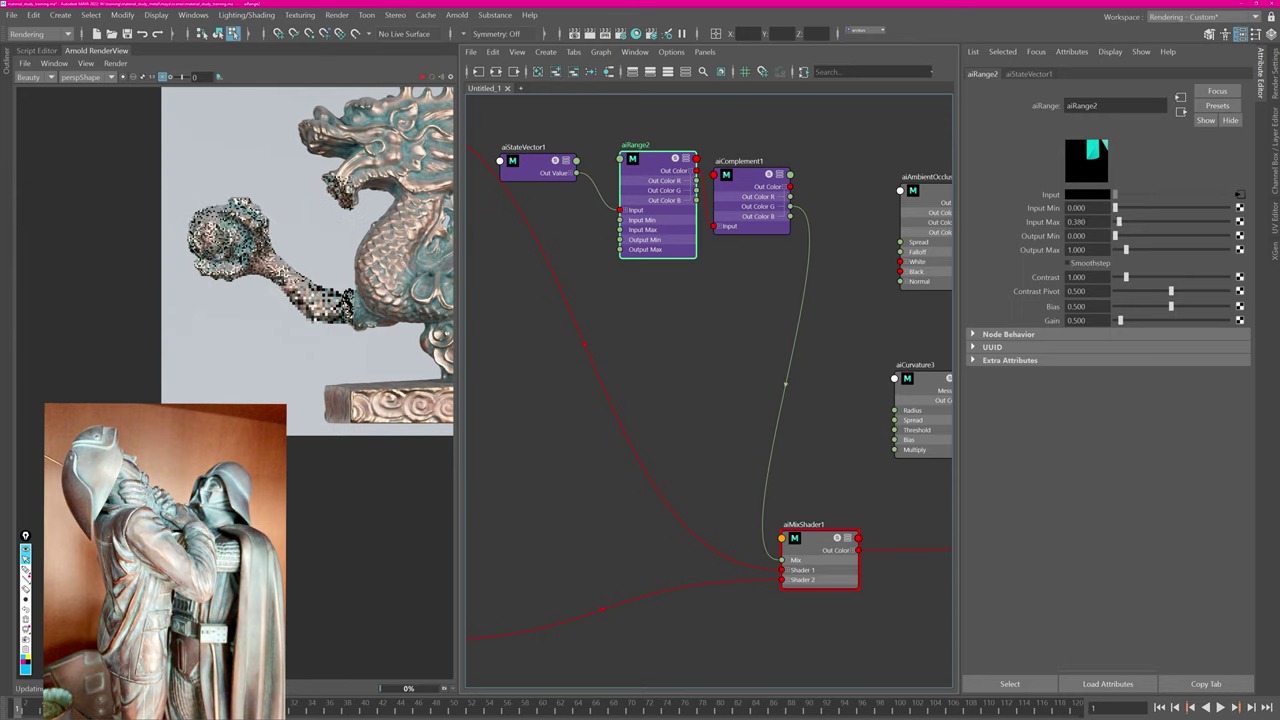
{"action": "left_click_drag", "start_coordinate": [1087, 222], "coordinate": [1074, 222], "text": "ctrl"}
{"action": "left_click_drag", "start_coordinate": [1074, 222], "coordinate": [1075, 222], "text": "ctrl"}
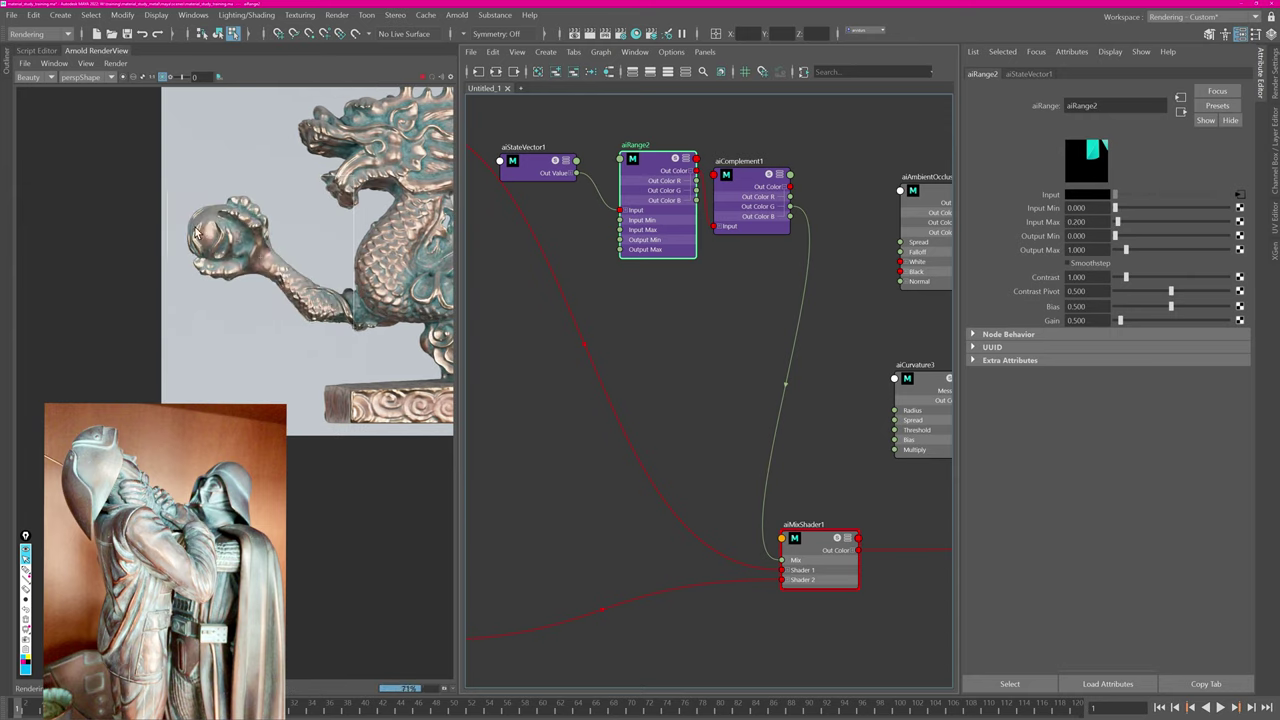
Inspect the updated dust in region renders of the dragon's head, body and tail.
{"action": "middle_click_drag", "start_coordinate": [408, 132], "coordinate": [293, 223]}
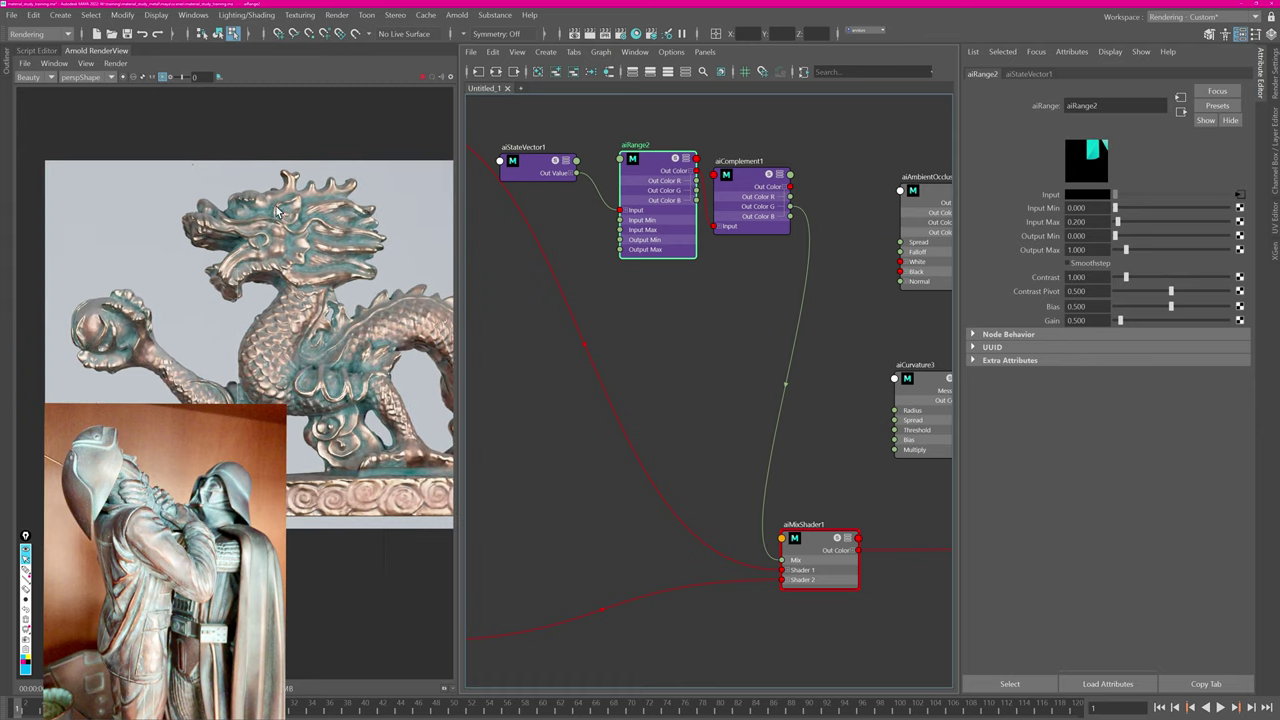
{"action": "left_click_drag", "start_coordinate": [397, 295], "coordinate": [179, 160], "text": "shift"}
{"action": "left_click", "coordinate": [302, 242], "text": "shift"}
{"action": "middle_click_drag", "start_coordinate": [415, 300], "coordinate": [210, 192]}
{"action": "middle_click_drag", "start_coordinate": [450, 269], "coordinate": [423, 270]}
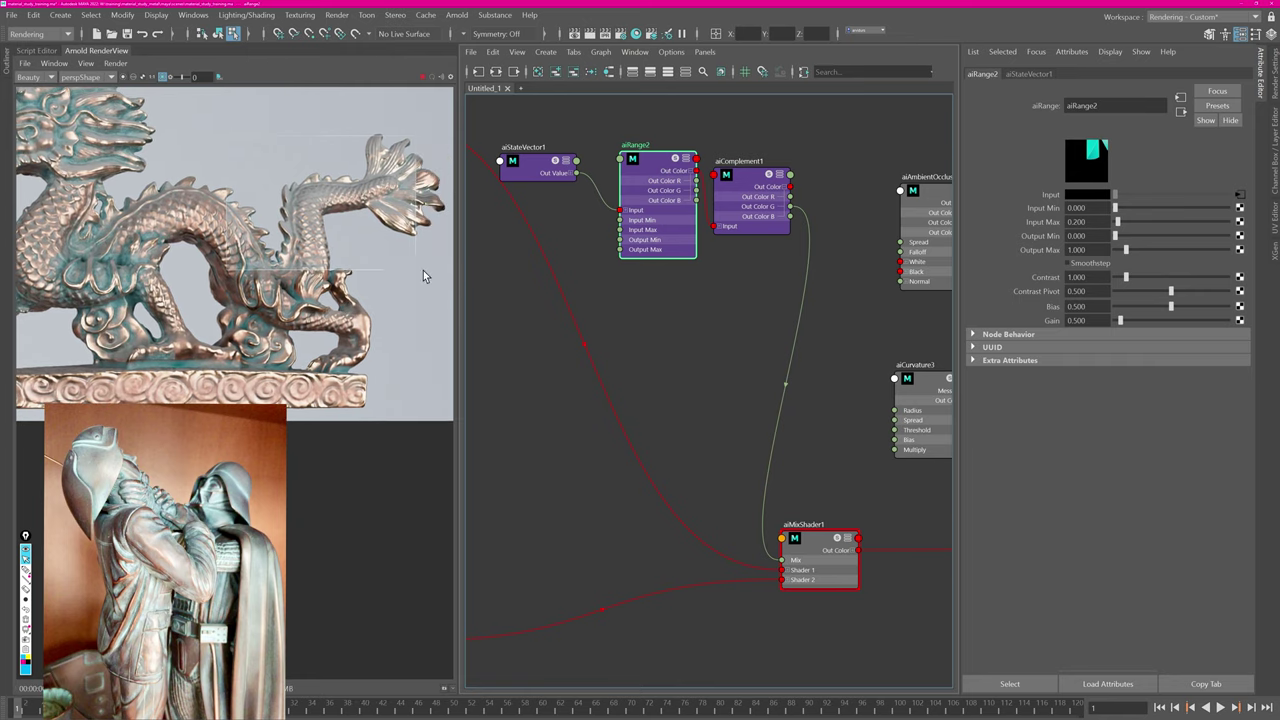
Darken the brown base color of the aiDust material and reselect the aiRange2 node.
{"action": "middle_click_drag", "start_coordinate": [707, 420], "coordinate": [806, 229], "text": "alt"}
{"action": "mouse_move", "coordinate": [638, 331]}
{"action": "middle_mouse_down", "text": "alt"}
{"action": "mouse_move", "coordinate": [700, 514]}
{"action": "mouse_move", "coordinate": [640, 334]}
{"action": "middle_mouse_up", "text": "alt"}
{"action": "left_click", "coordinate": [566, 248]}
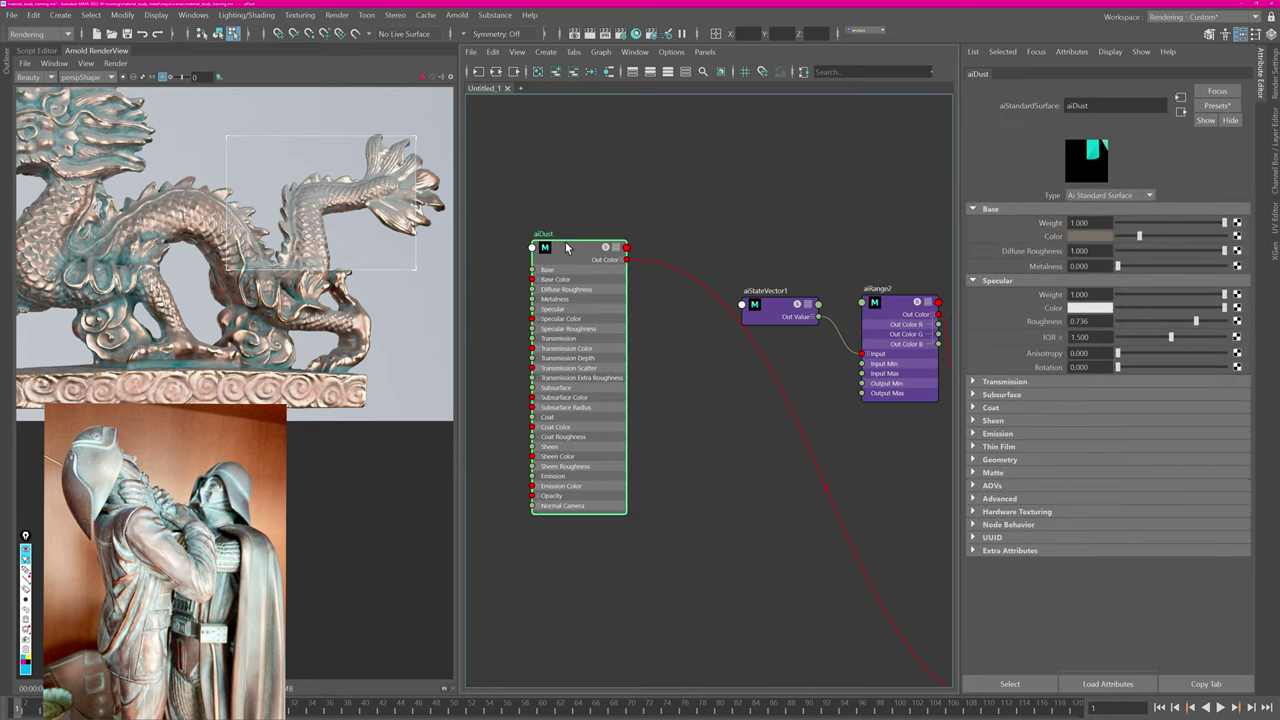
{"action": "left_click", "coordinate": [1128, 235]}
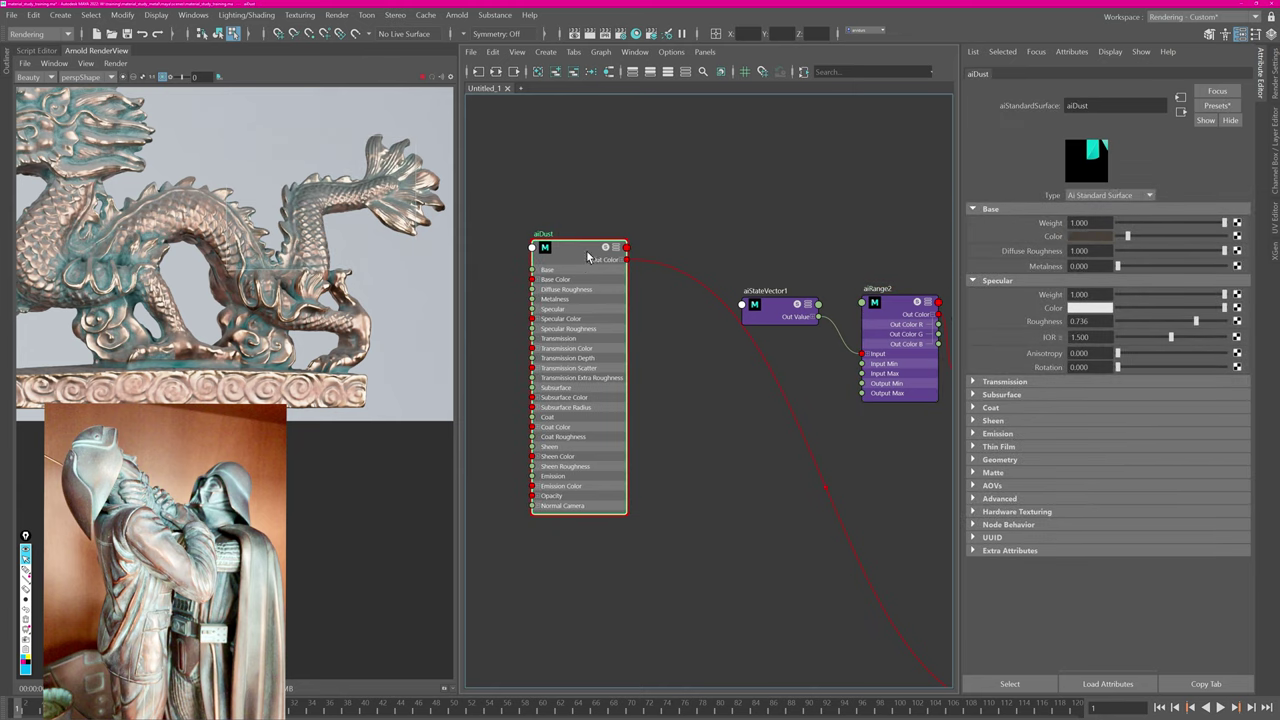
{"action": "middle_click_drag", "start_coordinate": [766, 249], "coordinate": [615, 240], "text": "alt"}
{"action": "left_click", "coordinate": [745, 291]}
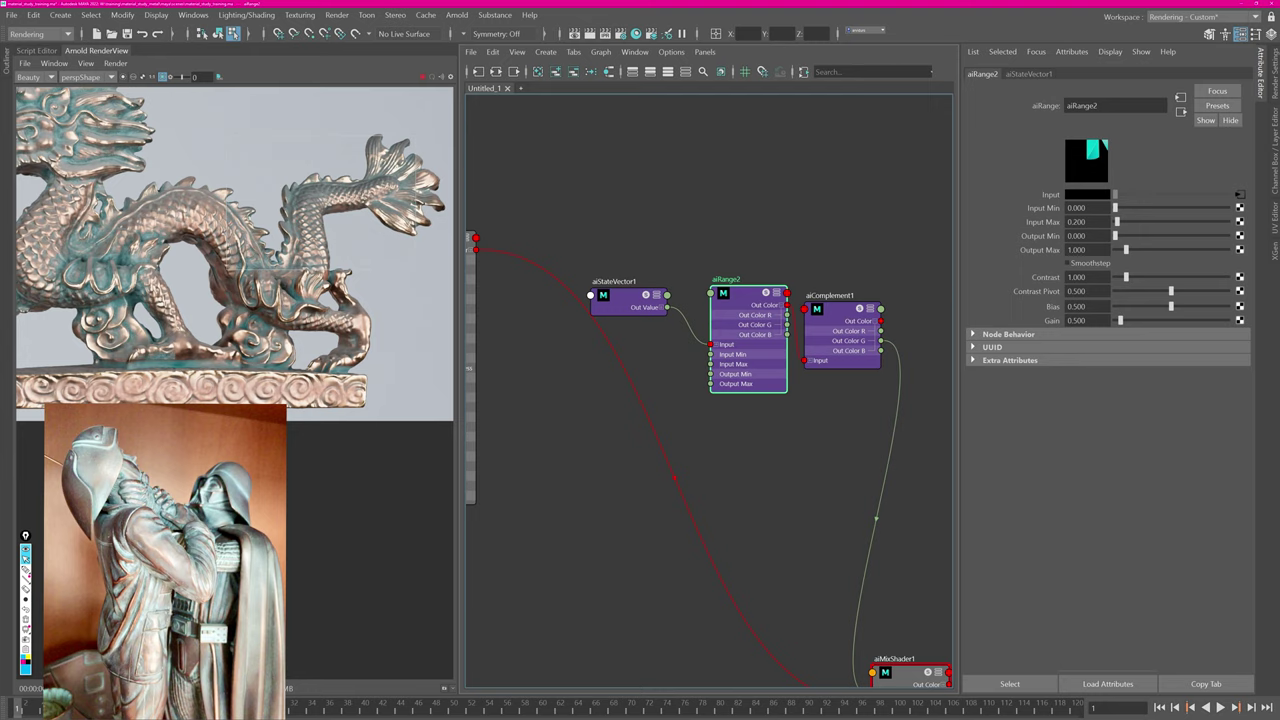